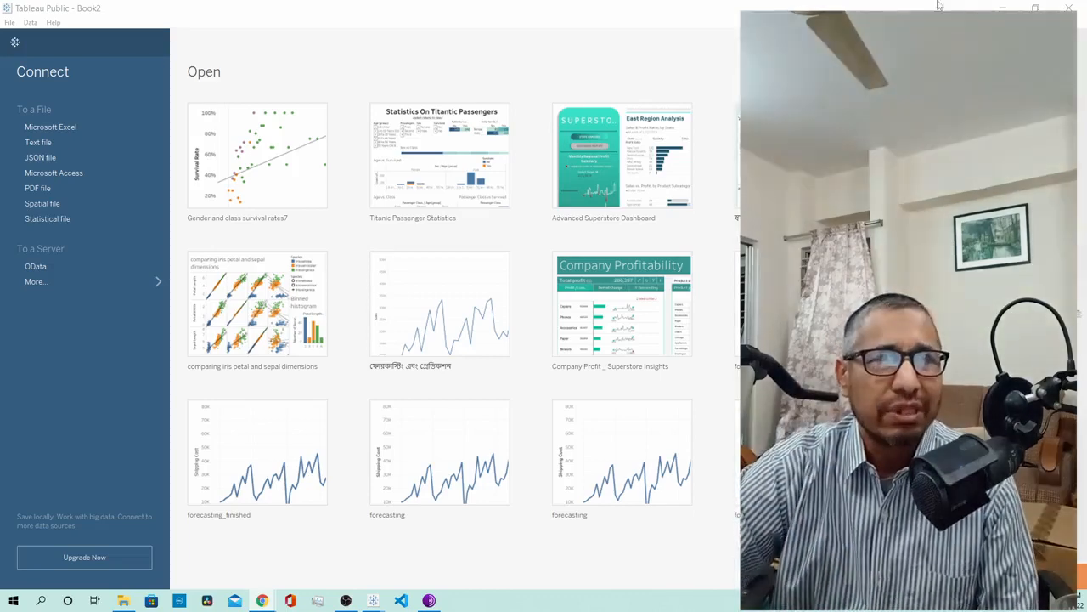
{"action": "left_click", "coordinate": [1002, 6]}
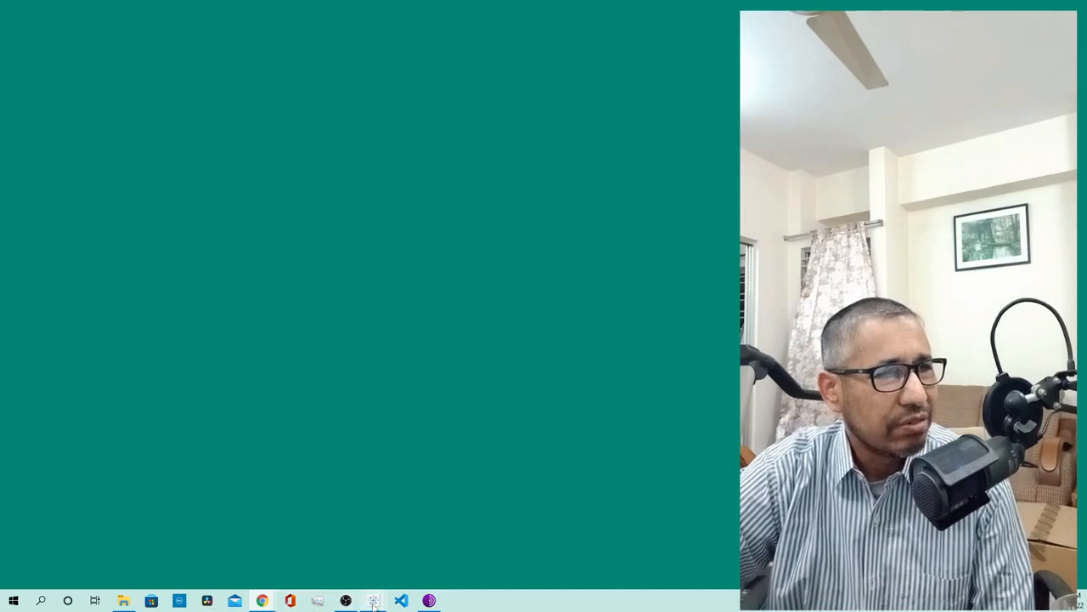
{"action": "mouse_move", "coordinate": [373, 604]}
{"action": "left_click", "coordinate": [445, 560]}
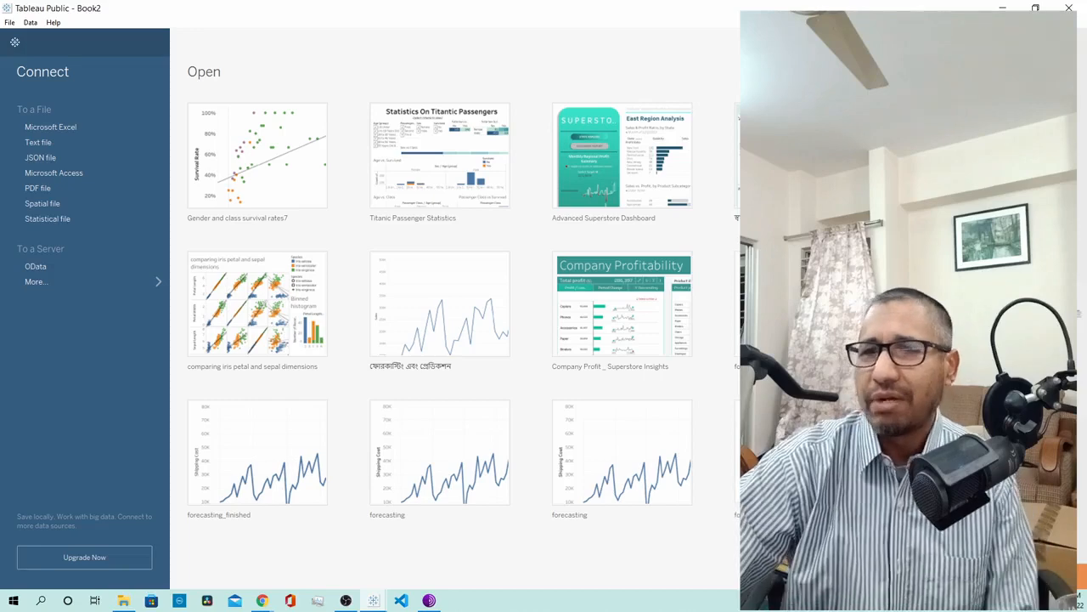
{"action": "key", "text": "alt+Tab"}
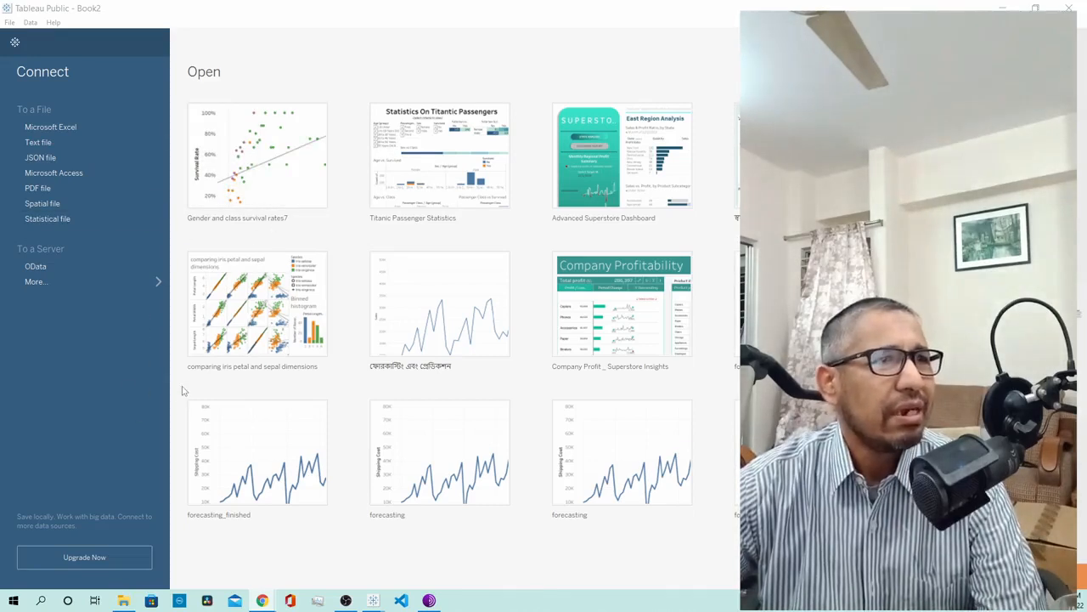
Open the Titanic Passenger Statistics workbook and examine its Total Summary, Sex vs Survived and Age Summary worksheets.
{"action": "left_click", "coordinate": [415, 176]}
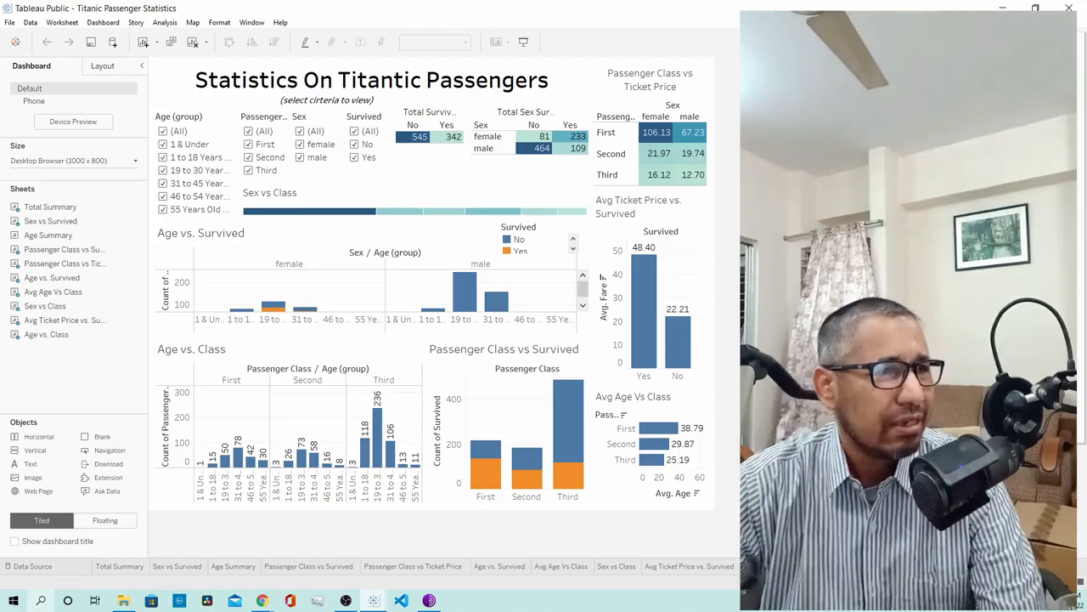
{"action": "left_click", "coordinate": [120, 567]}
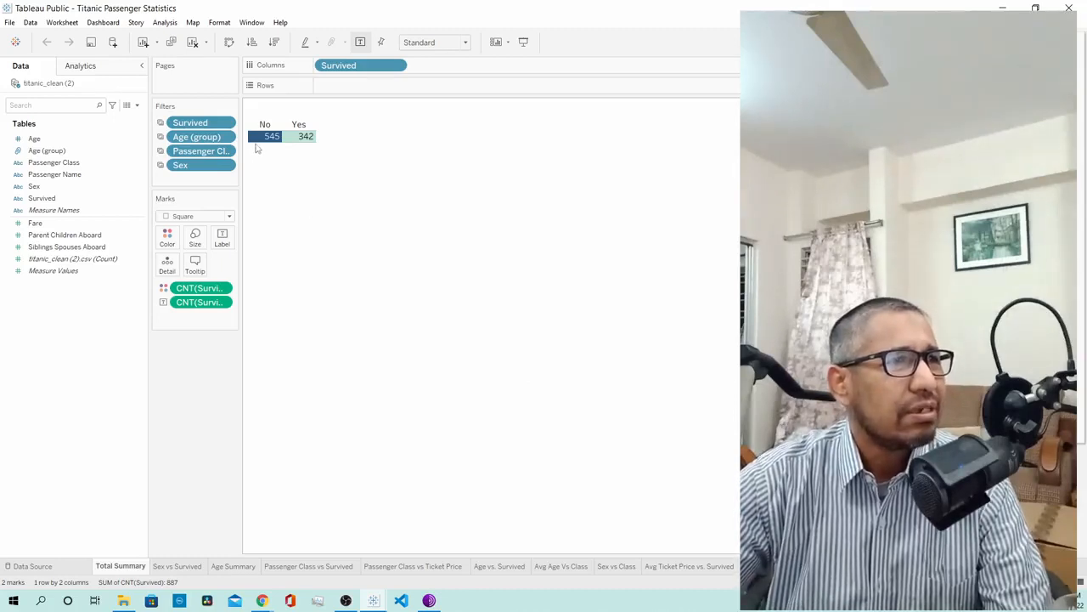
{"action": "mouse_move", "coordinate": [272, 145]}
{"action": "mouse_move", "coordinate": [305, 147]}
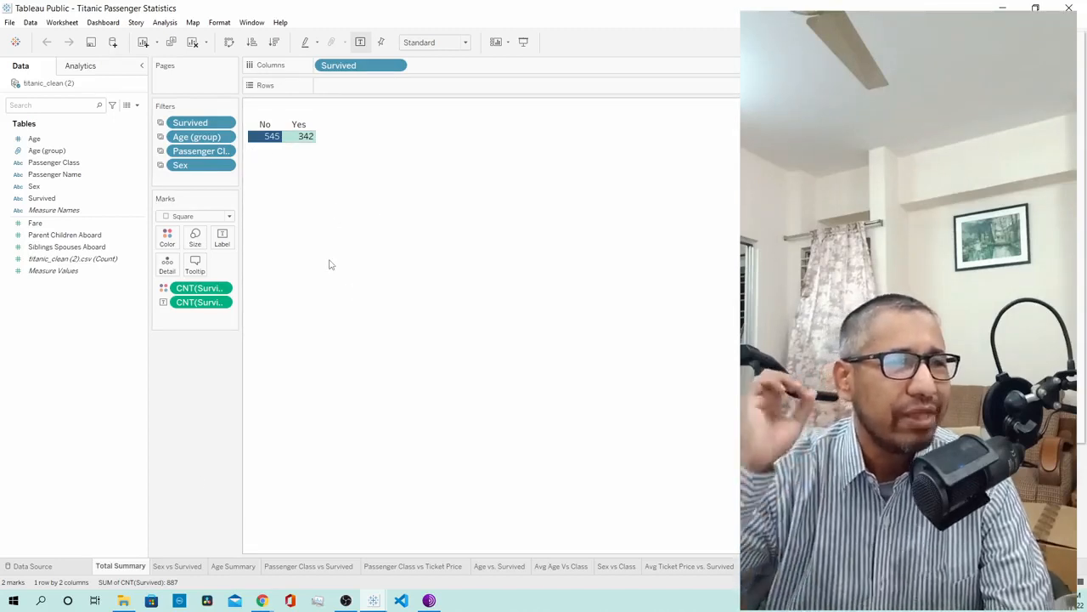
{"action": "left_click", "coordinate": [176, 566]}
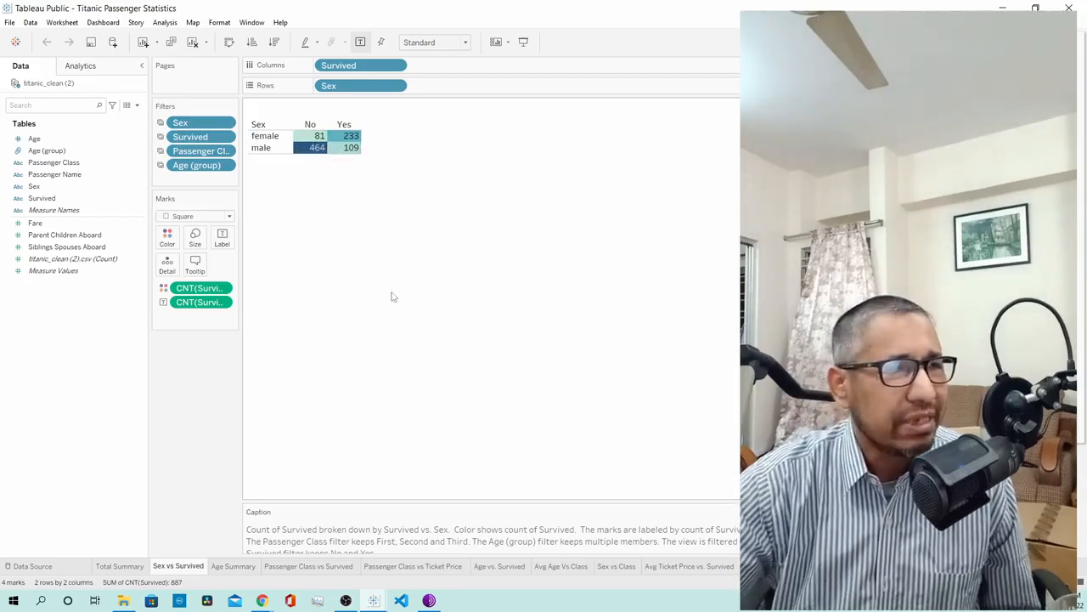
{"action": "left_click", "coordinate": [240, 570]}
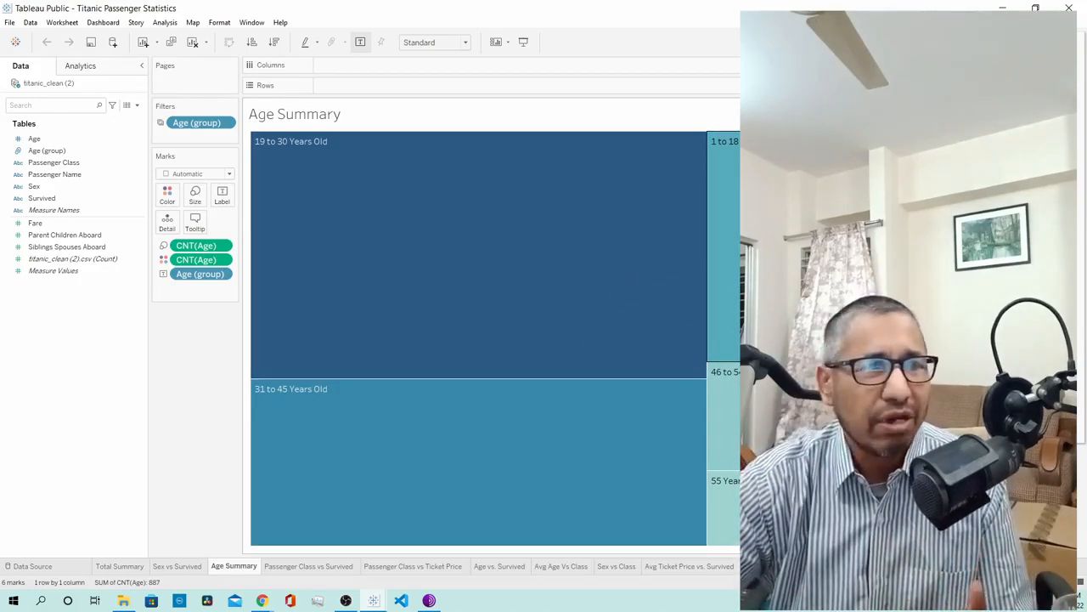
{"action": "mouse_move", "coordinate": [673, 349]}
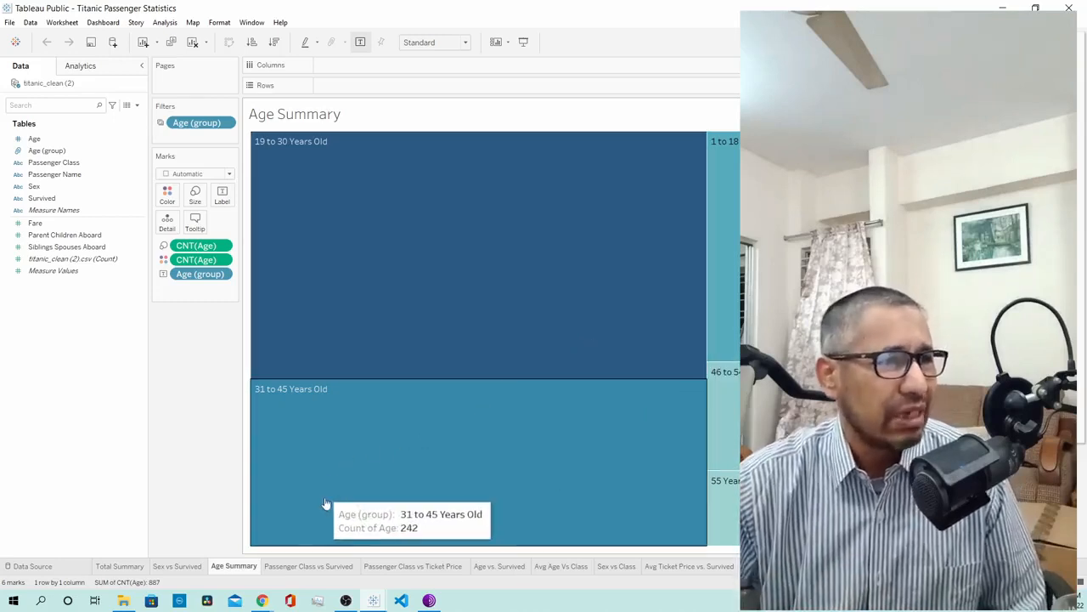
Review the worksheets from Passenger Class vs Survived through Avg Ticket Price vs. Survived, one after another.
{"action": "left_click", "coordinate": [323, 567]}
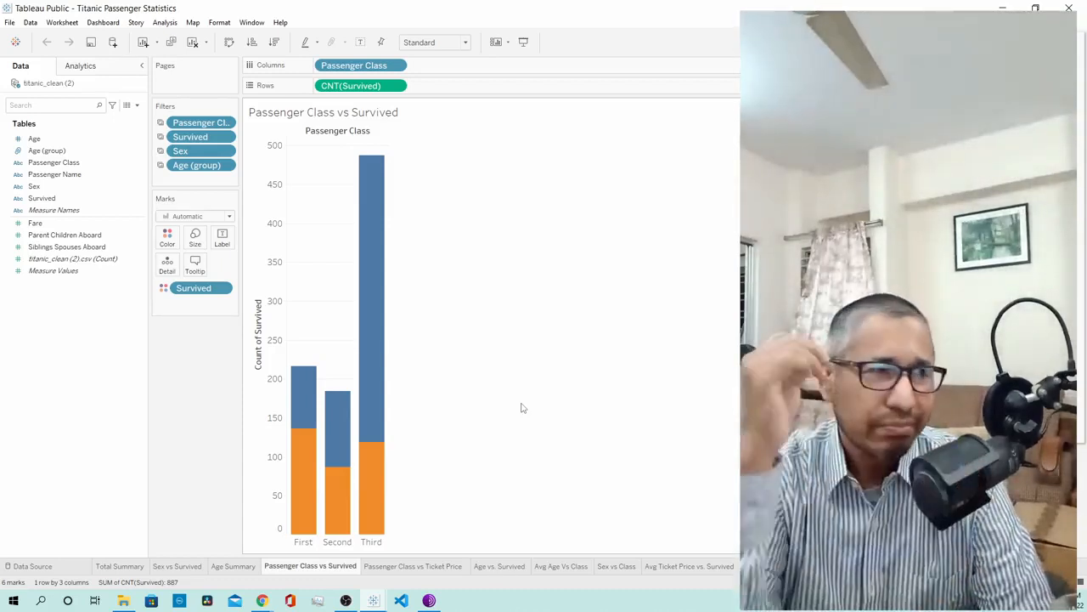
{"action": "left_click", "coordinate": [424, 565]}
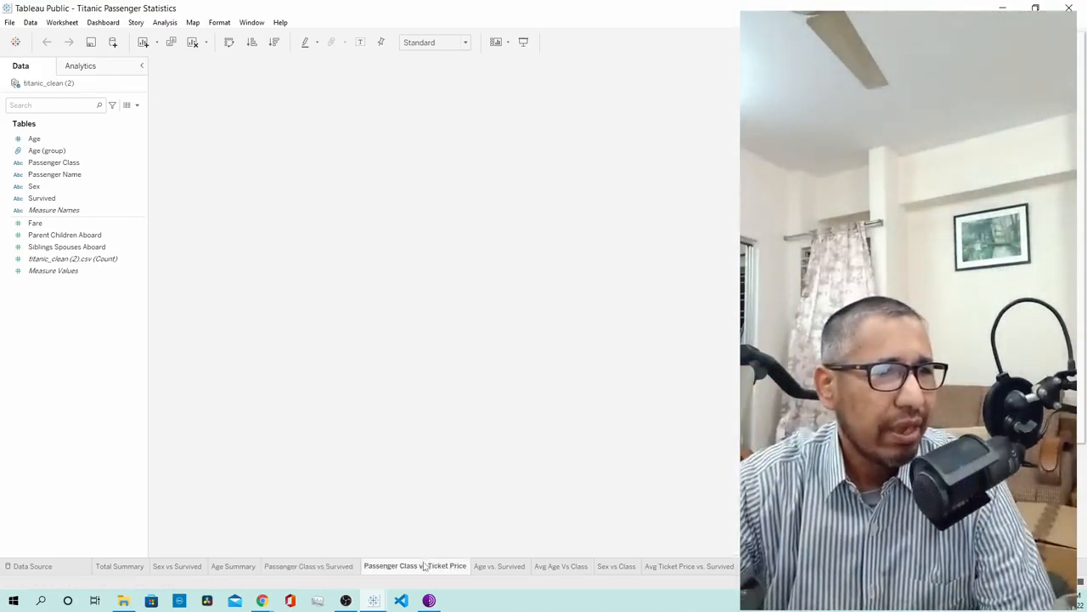
{"action": "left_click", "coordinate": [491, 566]}
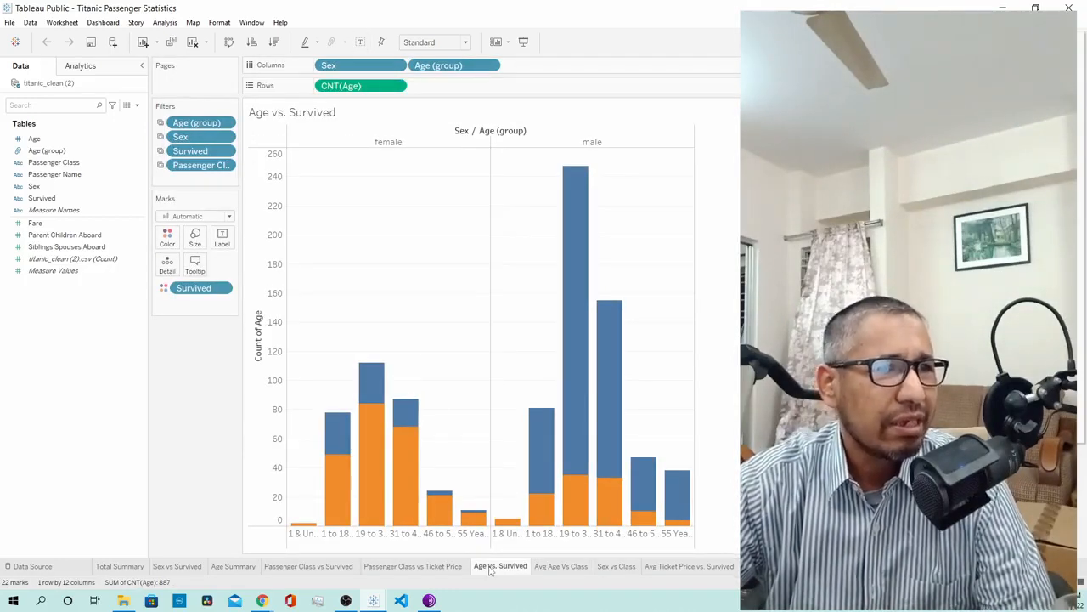
{"action": "left_click", "coordinate": [564, 567]}
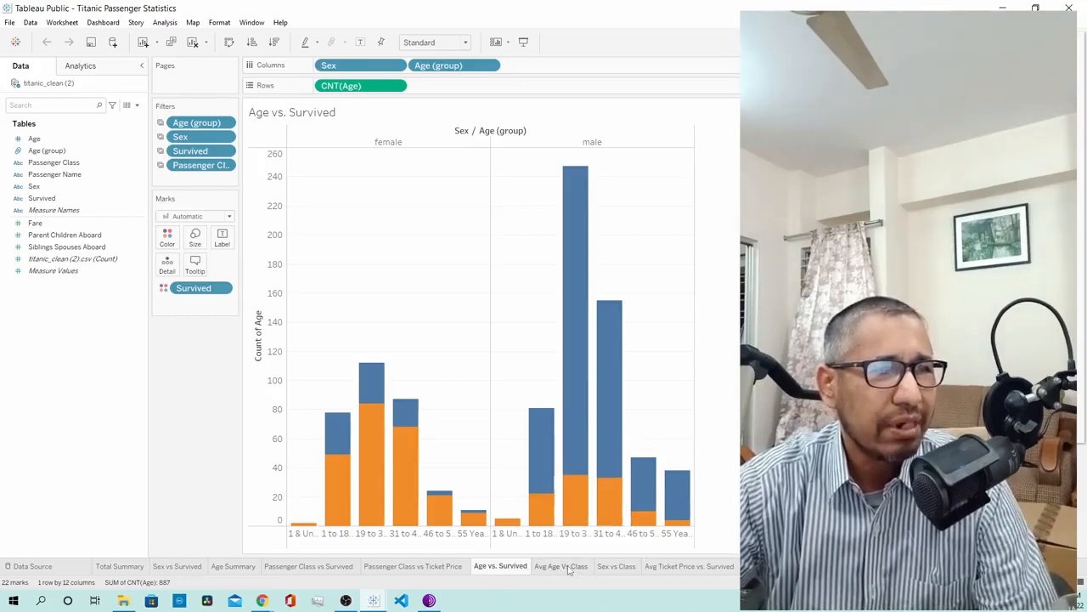
{"action": "left_click", "coordinate": [615, 567]}
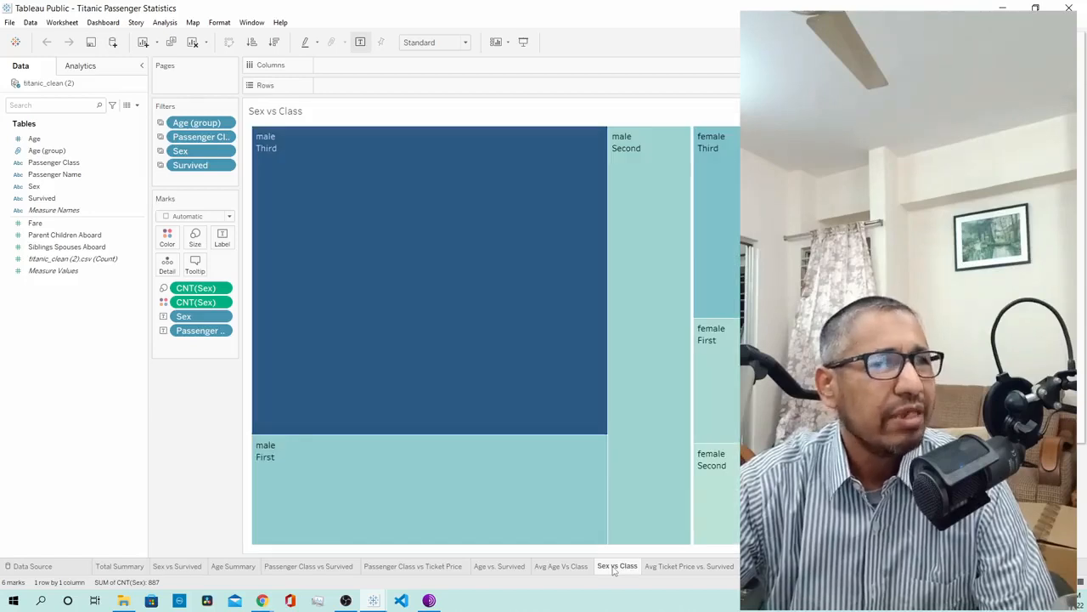
{"action": "left_click", "coordinate": [656, 567]}
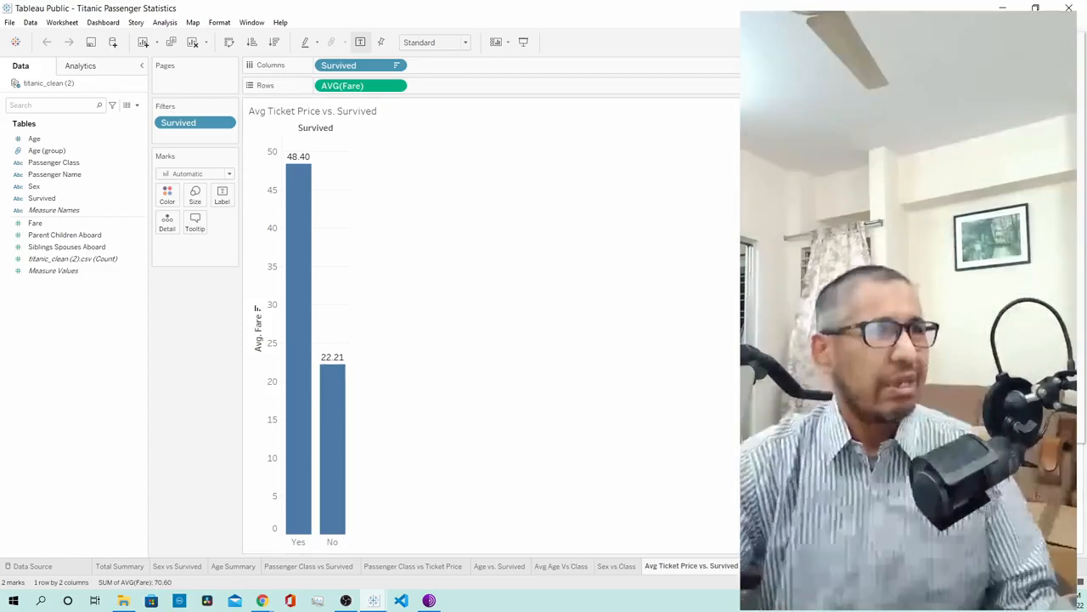
Create a new blank workbook, and return to the Titanic workbook to view the Age vs. Class worksheet.
{"action": "left_click", "coordinate": [10, 23]}
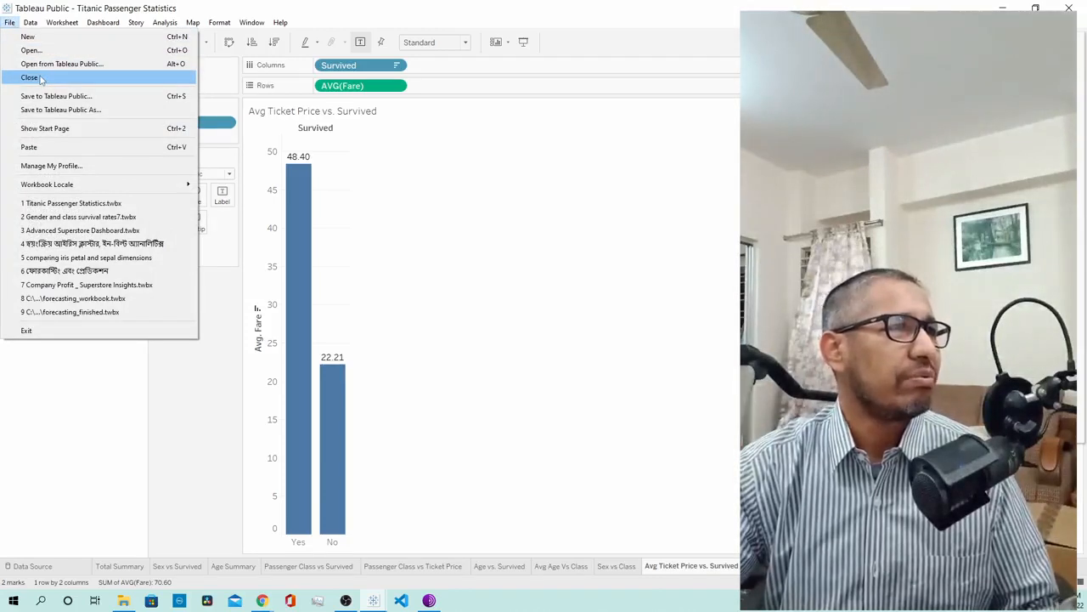
{"action": "left_click", "coordinate": [23, 38]}
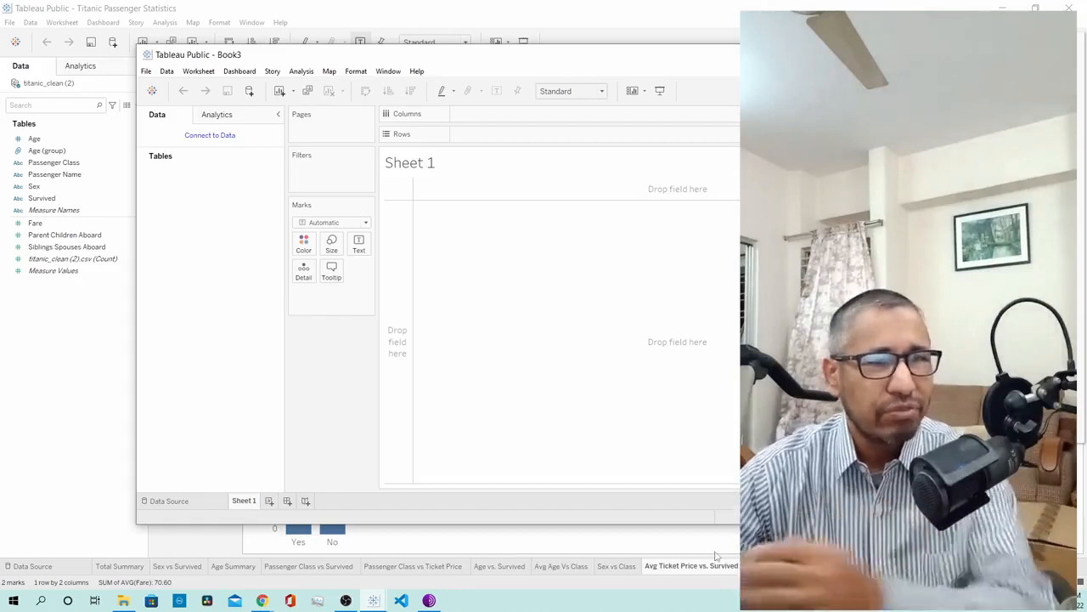
{"action": "left_click", "coordinate": [775, 566]}
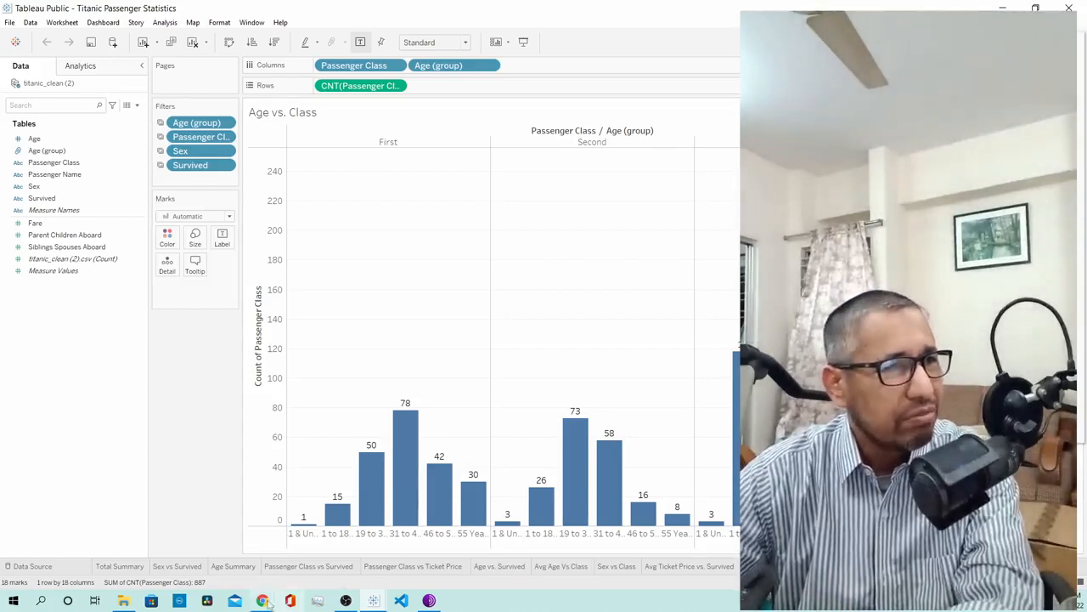
Switch to the Chrome window showing the EDA case study and load public.tableau.com in it.
{"action": "mouse_move", "coordinate": [266, 602]}
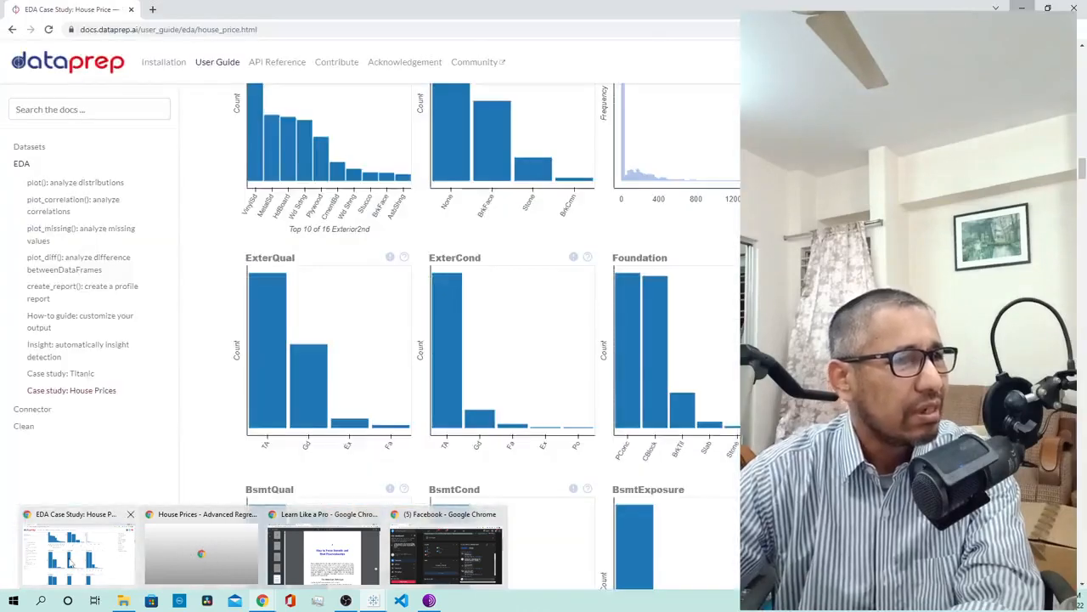
{"action": "left_click", "coordinate": [71, 563]}
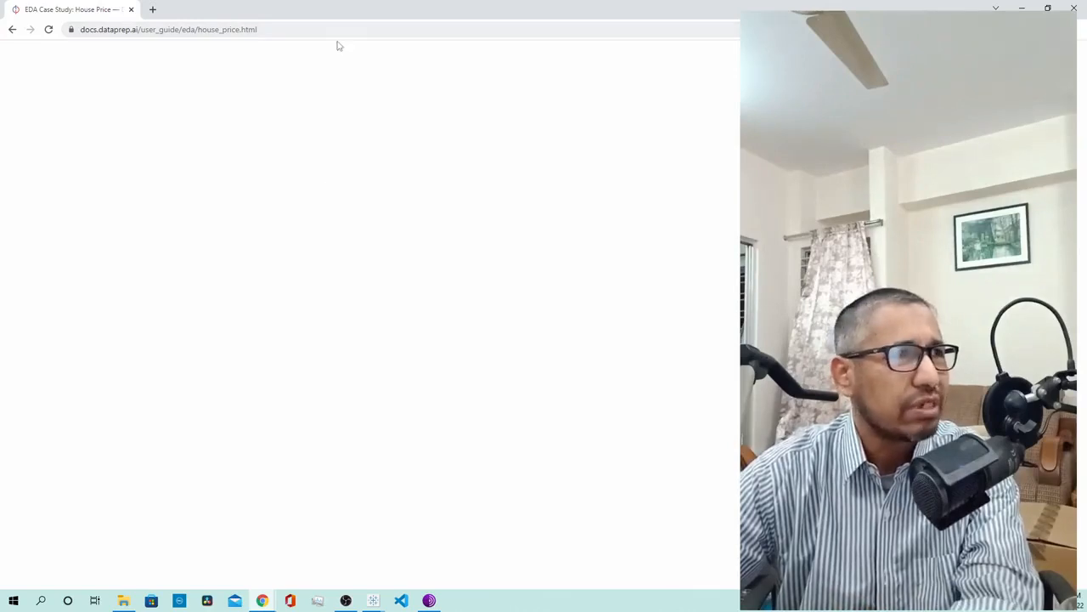
{"action": "left_click", "coordinate": [367, 27]}
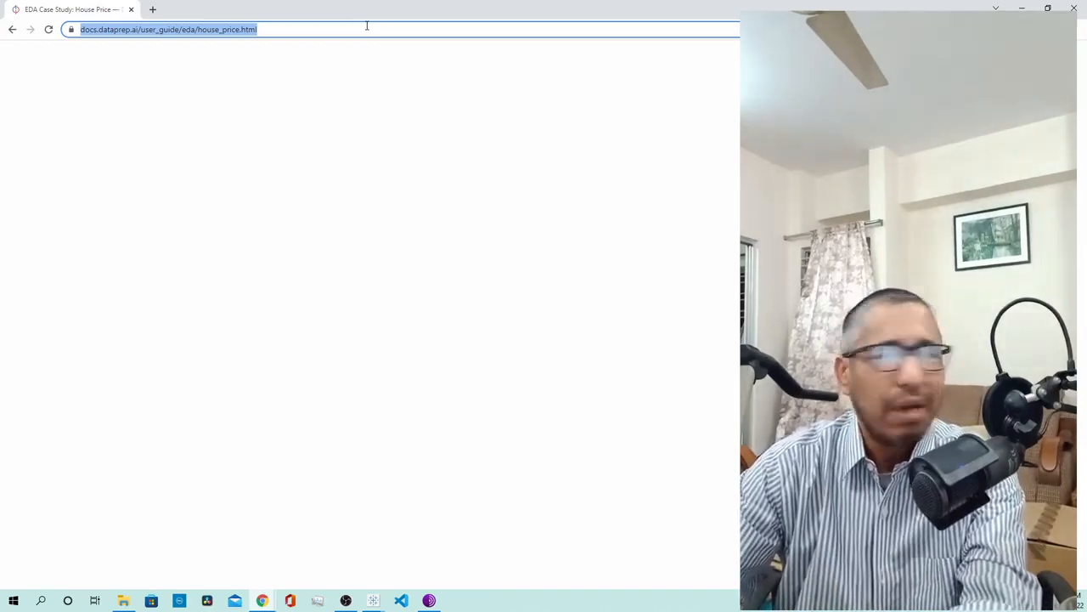
{"action": "type", "text": "pu"}
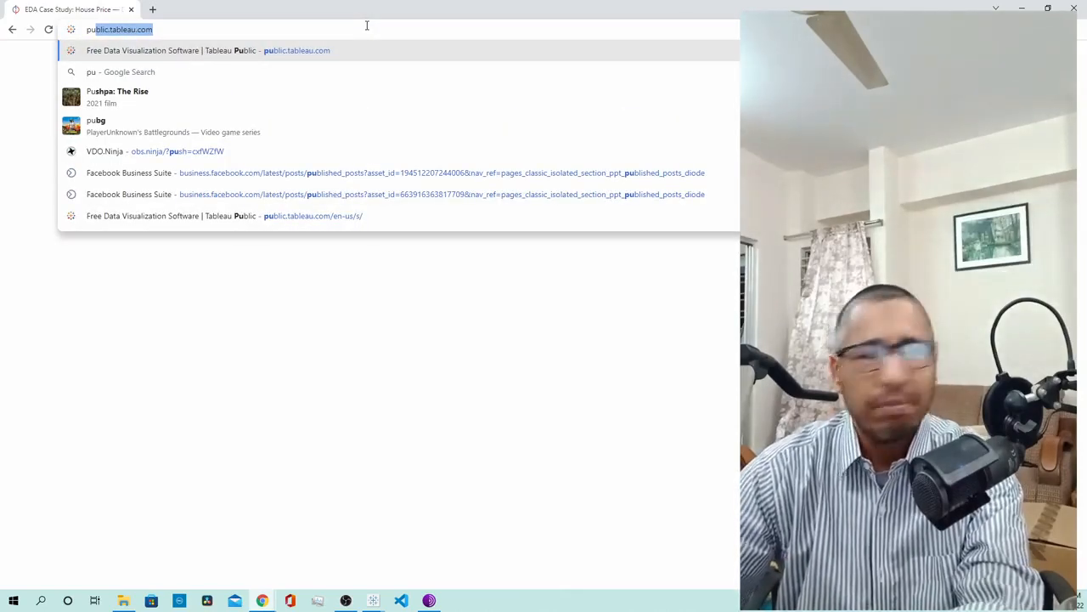
{"action": "key", "text": "Right"}
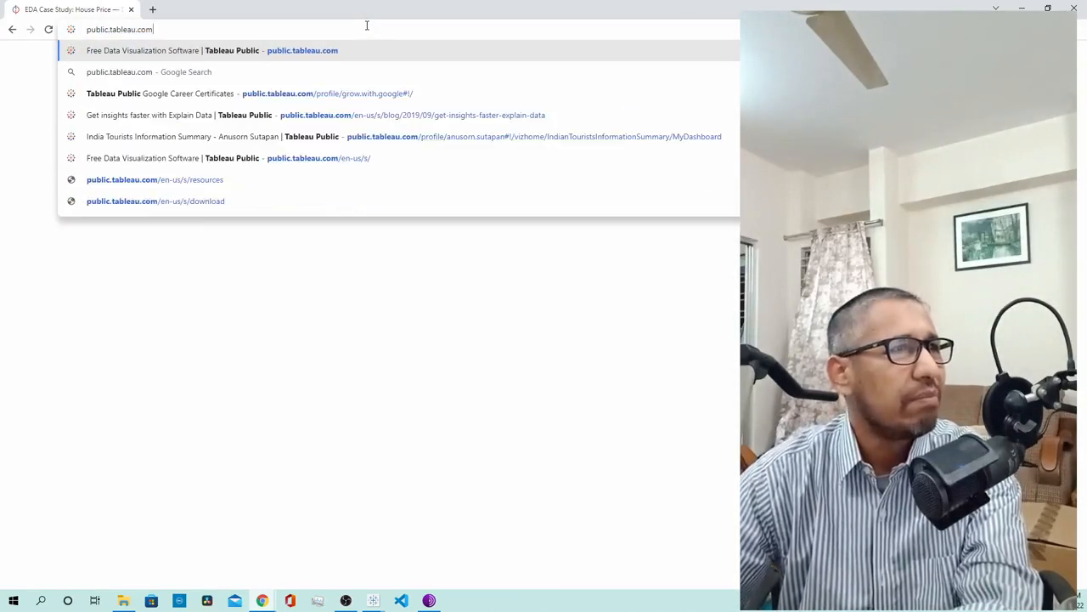
{"action": "key", "text": "Return"}
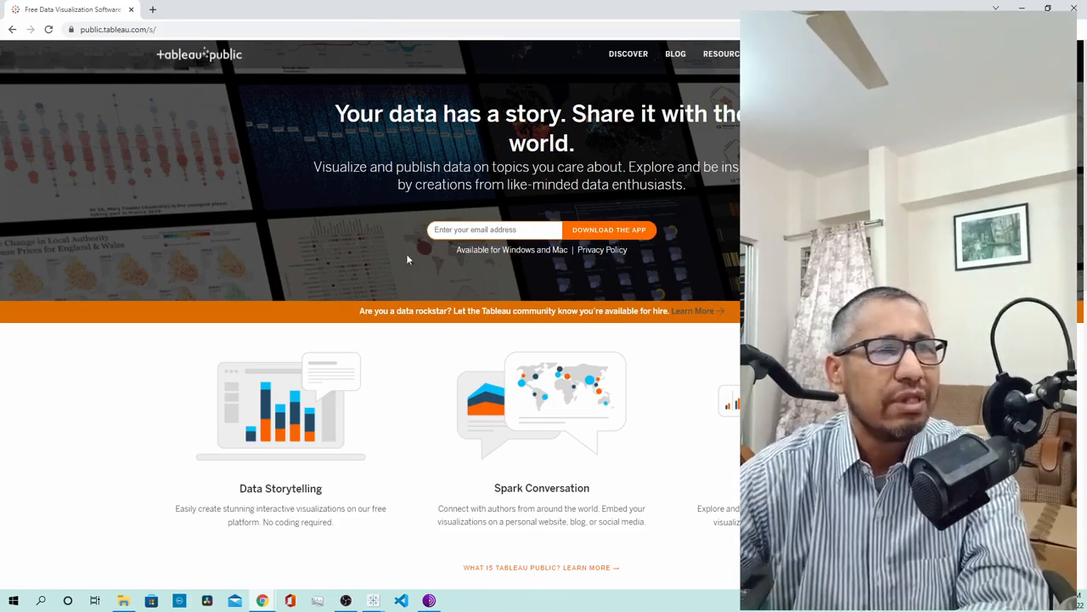
Sign in to the Tableau Public website with the saved account e-mail and password.
{"action": "left_click", "coordinate": [510, 233]}
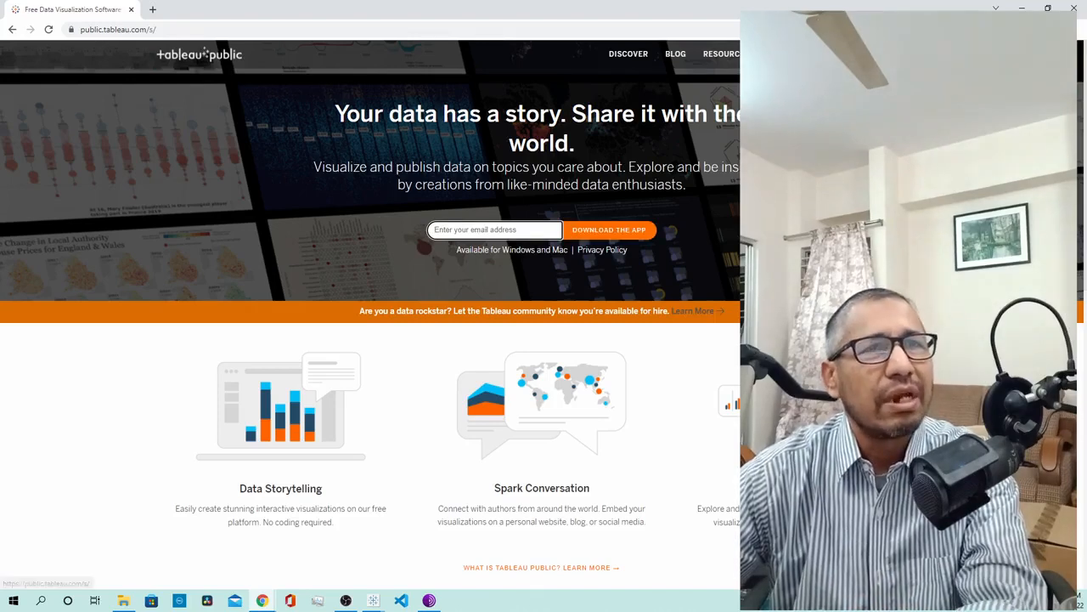
{"action": "left_click", "coordinate": [790, 54]}
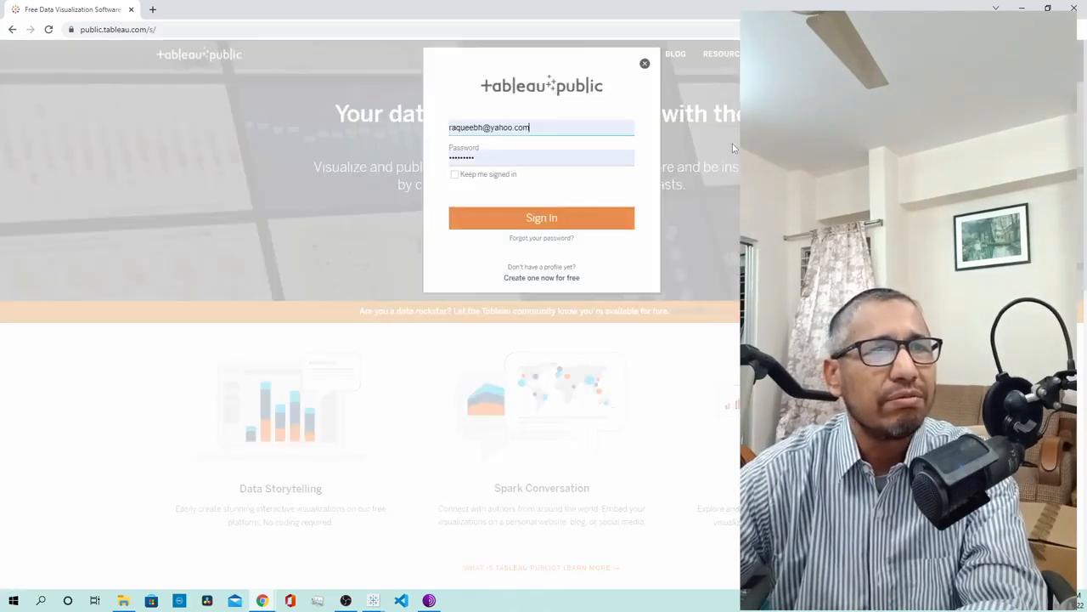
{"action": "left_click", "coordinate": [524, 228]}
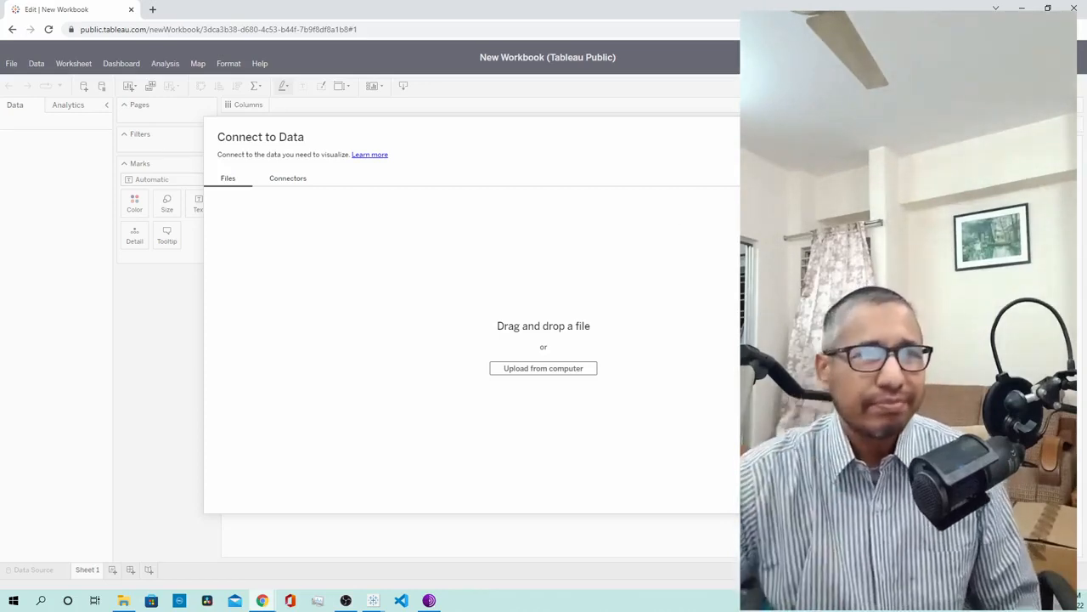
Dismiss the Connect to Data dialog of the new web workbook and go back to the profile page.
{"action": "left_click", "coordinate": [867, 136]}
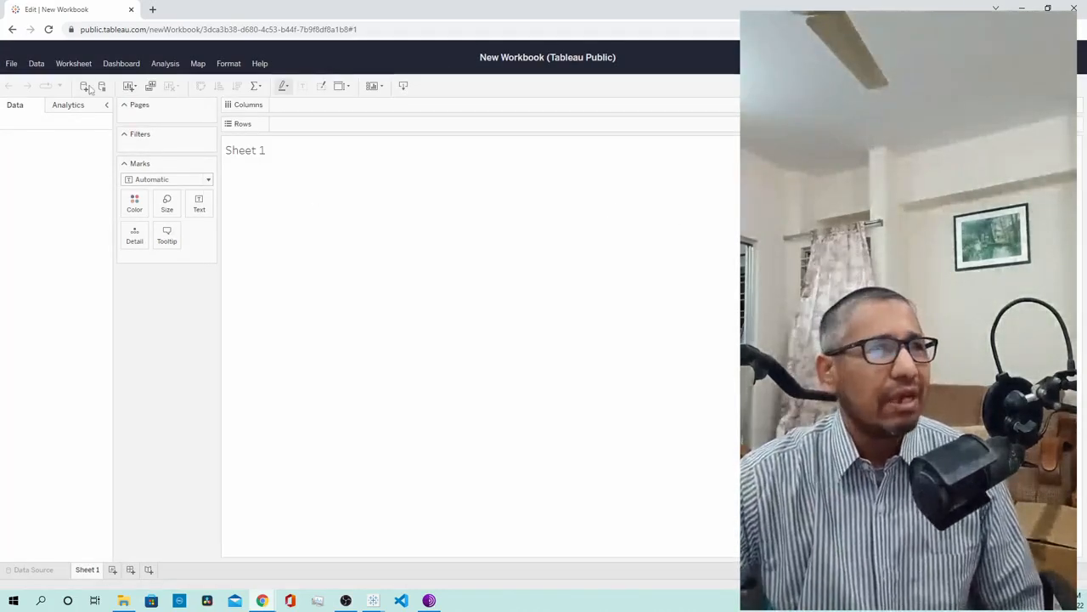
{"action": "left_click", "coordinate": [11, 31]}
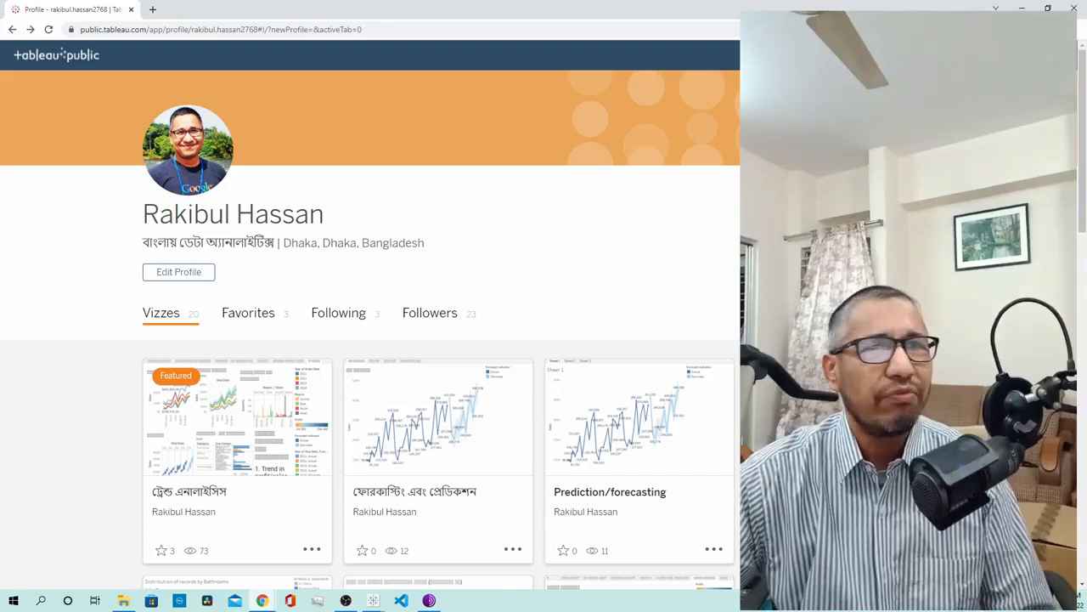
{"action": "left_click", "coordinate": [84, 29]}
{"action": "left_click", "coordinate": [106, 28]}
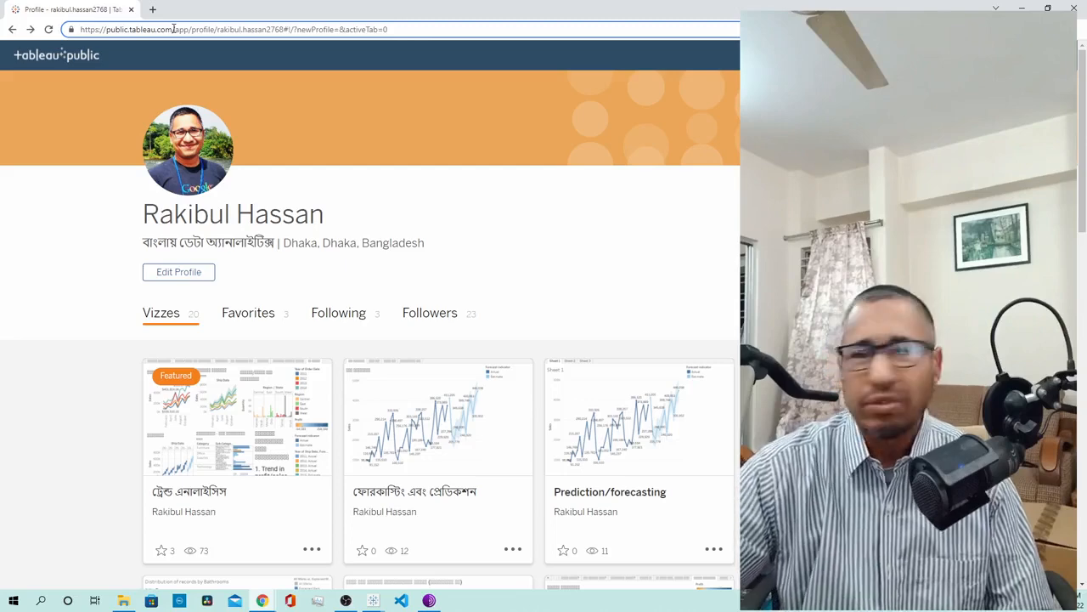
{"action": "left_click_drag", "start_coordinate": [174, 29], "coordinate": [82, 24]}
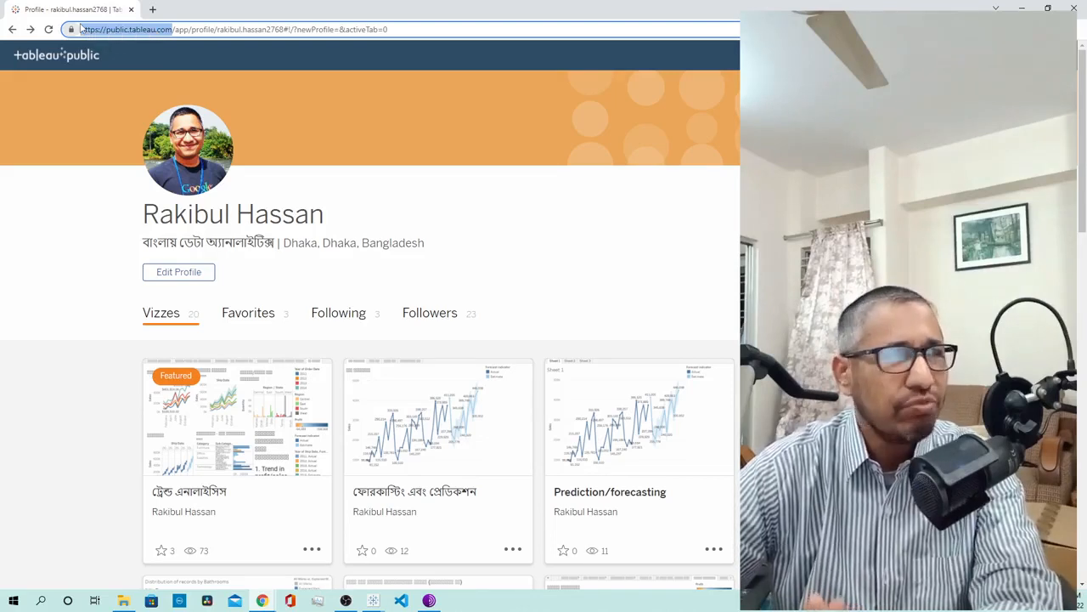
{"action": "left_click", "coordinate": [172, 31]}
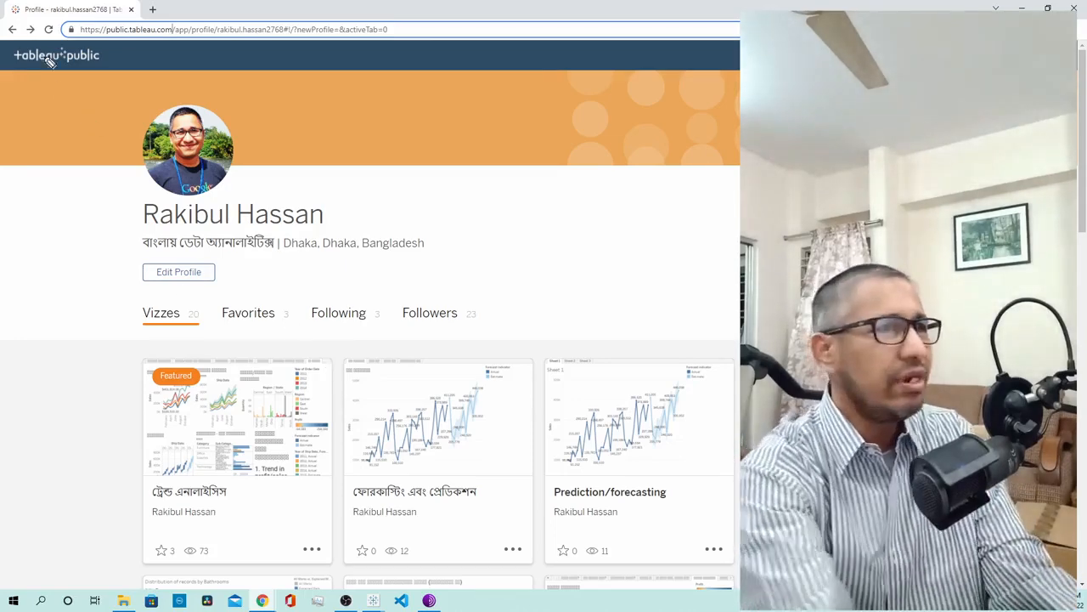
Circle the public.tableau.com address with the screen annotation pen and undo the drawing.
{"action": "mouse_move", "coordinate": [81, 35]}
{"action": "left_mouse_down"}
{"action": "mouse_move", "coordinate": [182, 50]}
{"action": "mouse_move", "coordinate": [208, 30]}
{"action": "mouse_move", "coordinate": [153, 12]}
{"action": "mouse_move", "coordinate": [83, 37]}
{"action": "left_mouse_up"}
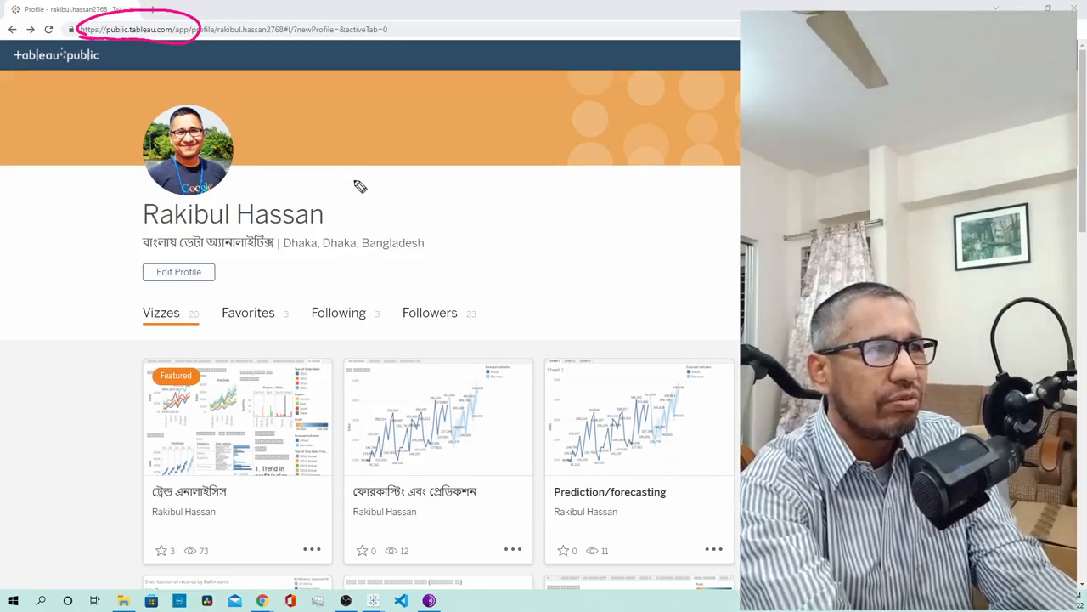
{"action": "key", "text": "ctrl+z"}
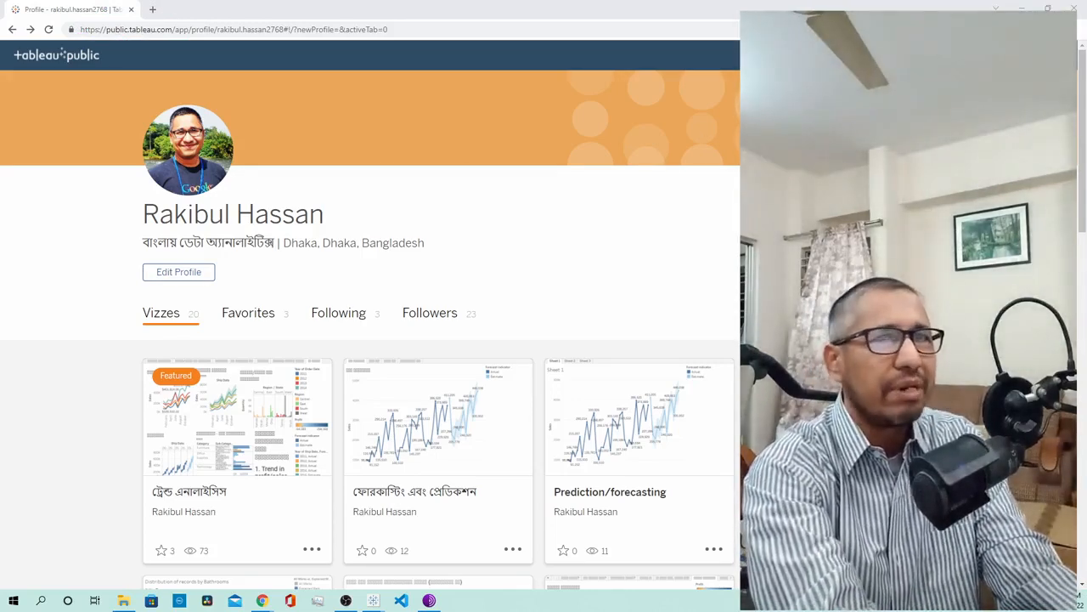
{"action": "key", "text": "alt+Tab"}
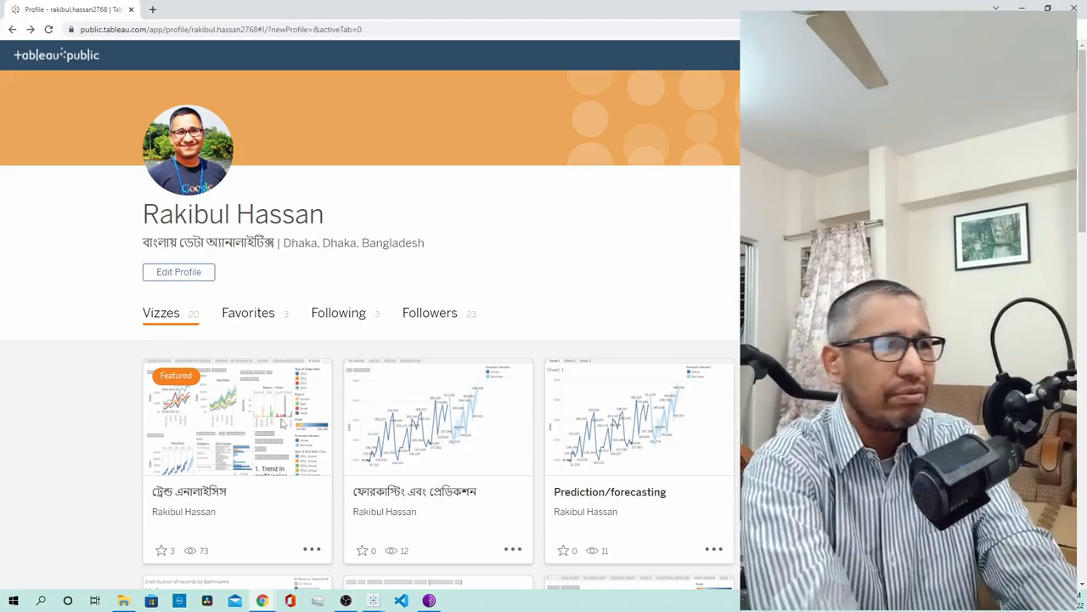
Look through the published vizzes on the profile page down to its footer and return to the Tableau Public home page.
{"action": "scroll", "coordinate": [282, 422], "scroll_direction": "down", "scroll_amount": 7}
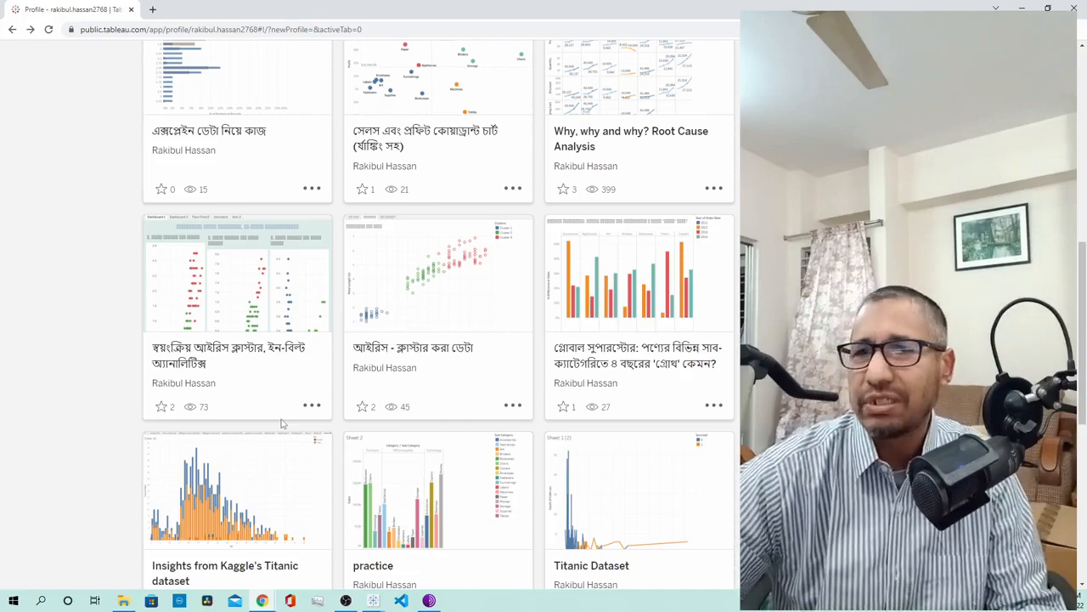
{"action": "scroll", "coordinate": [282, 422], "scroll_direction": "down", "scroll_amount": 5}
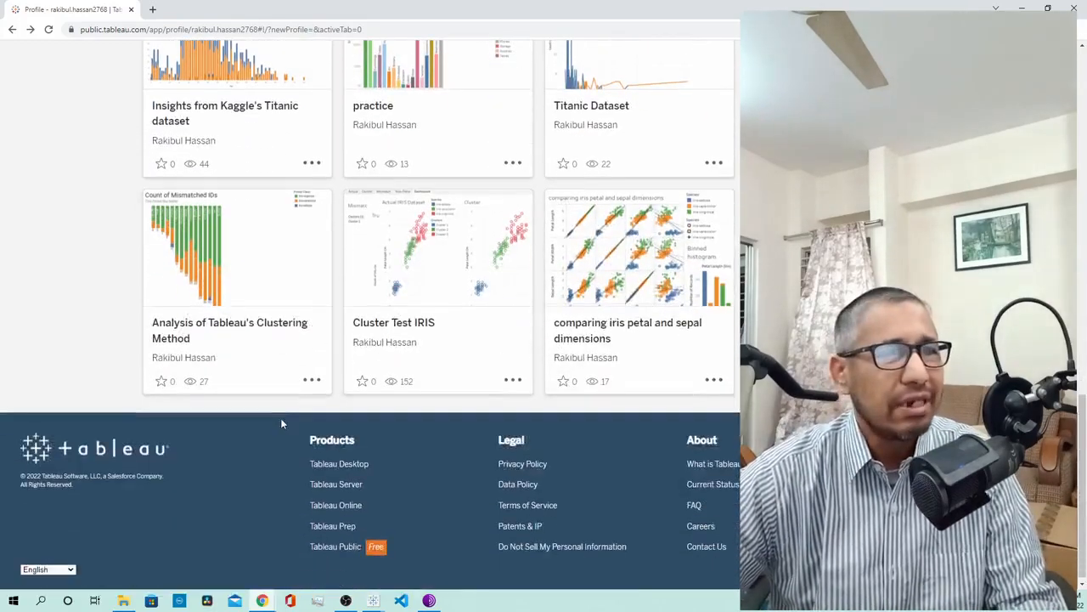
{"action": "scroll", "coordinate": [282, 423], "scroll_direction": "up", "scroll_amount": 15}
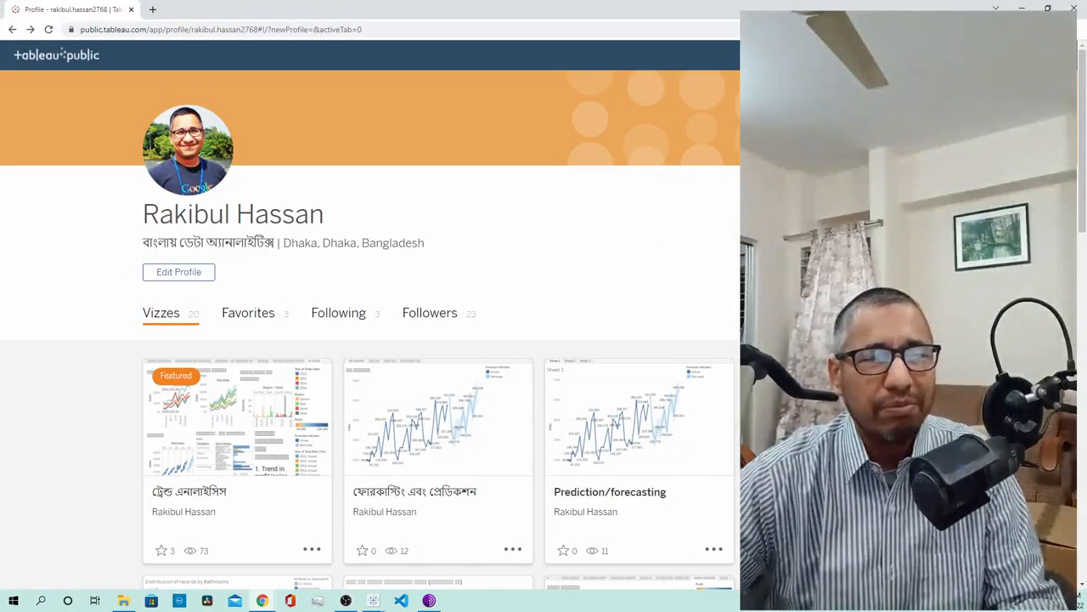
{"action": "left_click", "coordinate": [12, 29]}
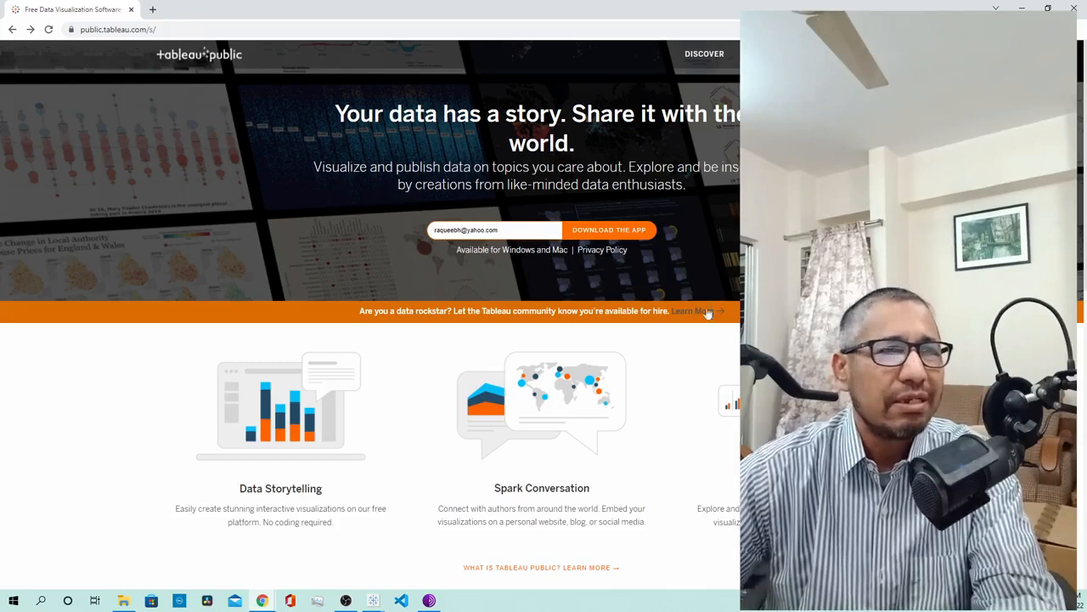
Minimize the browser, switch to the empty Book3 workbook in the Tableau Public desktop app and maximize its window.
{"action": "left_click", "coordinate": [1022, 8]}
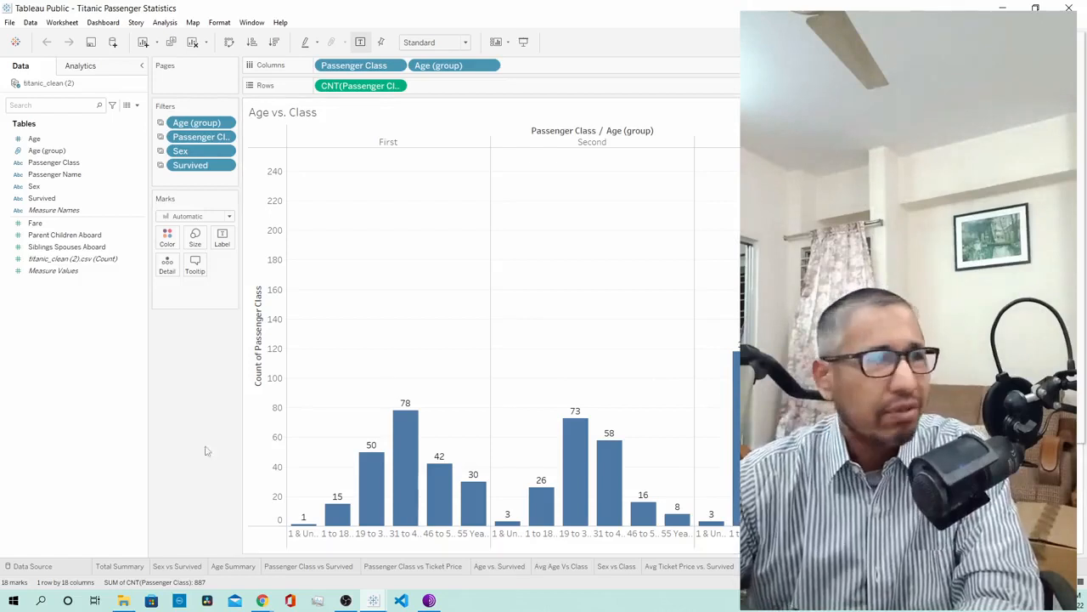
{"action": "mouse_move", "coordinate": [374, 602]}
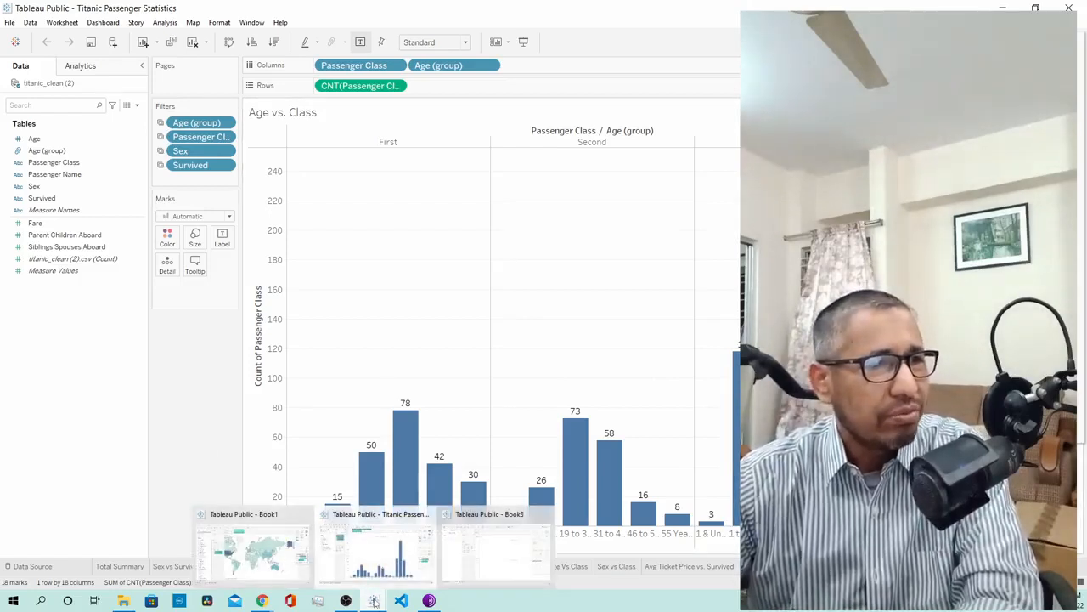
{"action": "left_click", "coordinate": [466, 559]}
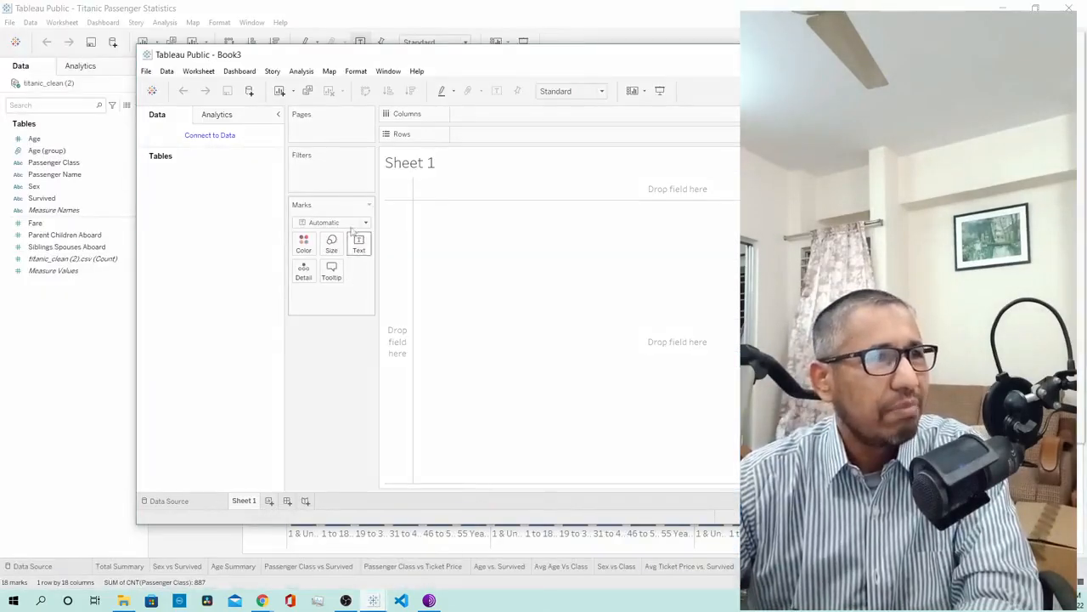
{"action": "double_click", "coordinate": [504, 59]}
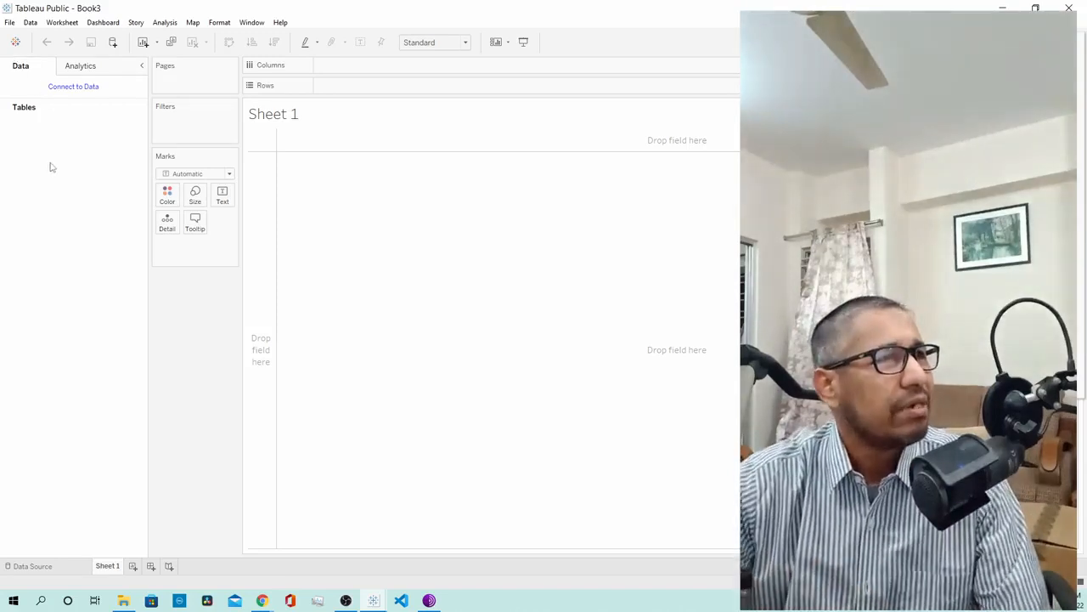
Open the data connection options of Book3 and show the additional server connectors.
{"action": "left_click", "coordinate": [87, 90]}
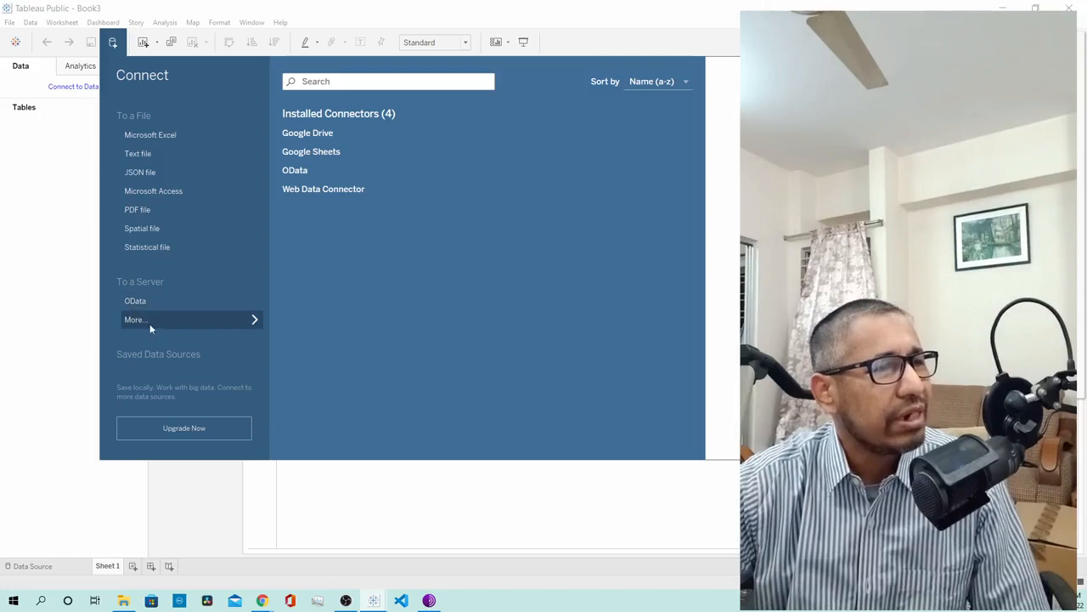
{"action": "left_click", "coordinate": [250, 320]}
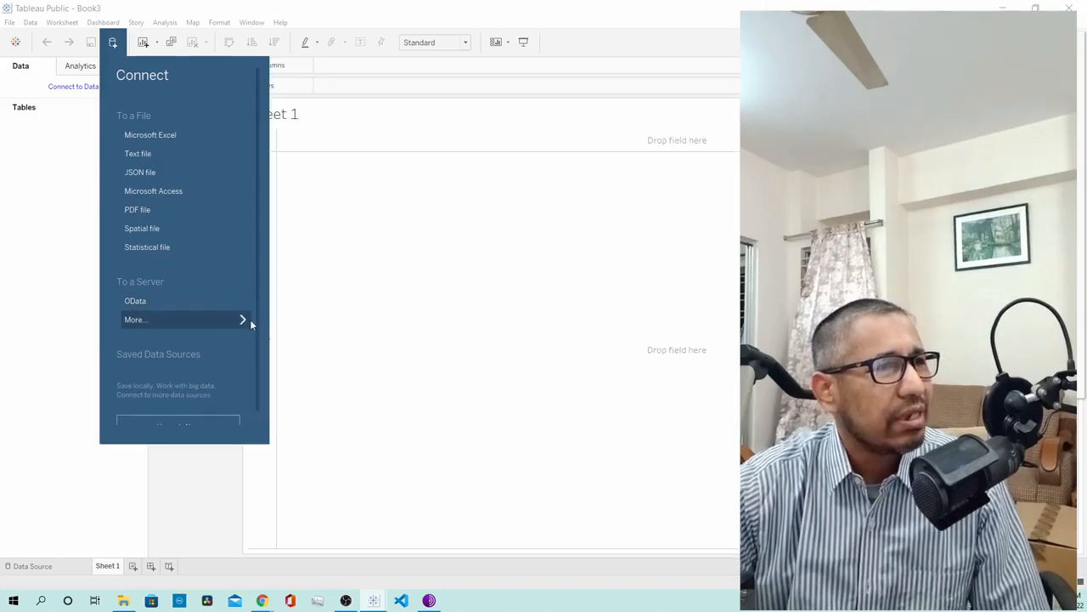
{"action": "left_click", "coordinate": [250, 319]}
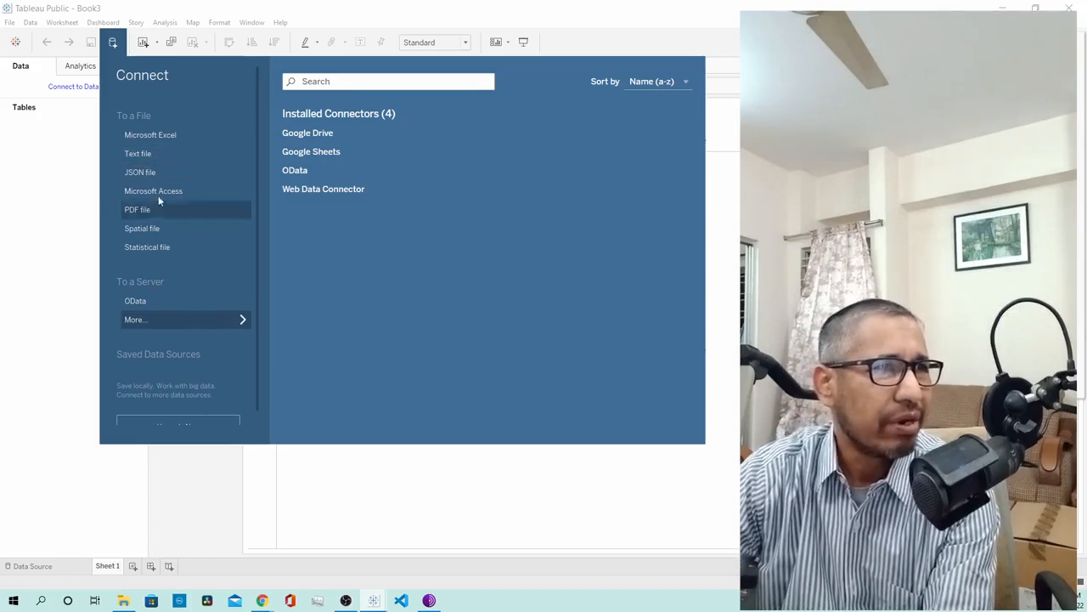
Start a Microsoft Excel connection and browse to the global_superstore folder for the source file.
{"action": "left_click", "coordinate": [160, 137]}
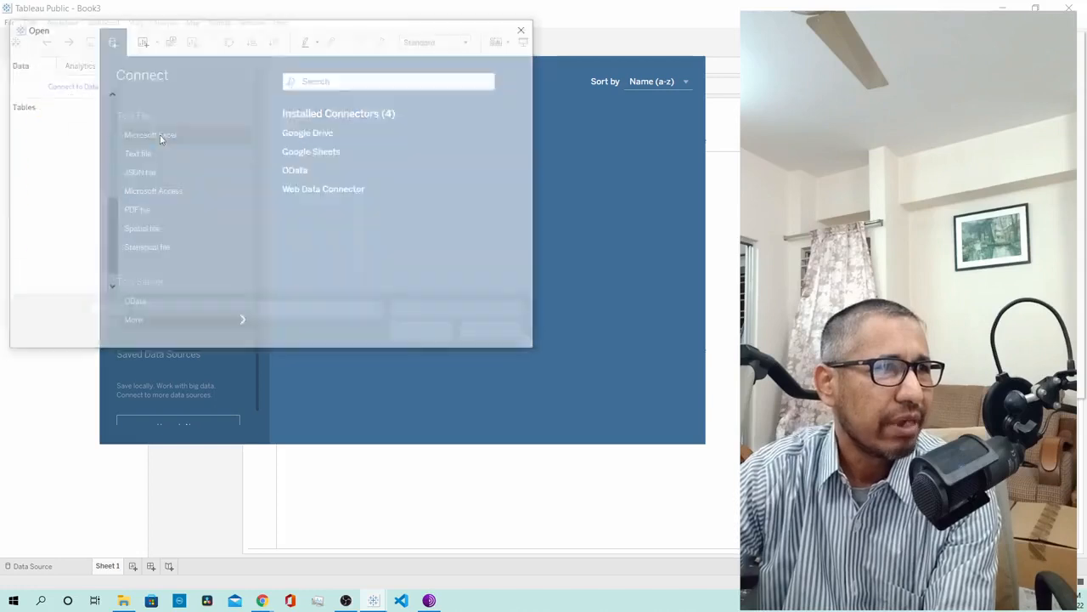
{"action": "scroll", "coordinate": [98, 145], "scroll_direction": "up", "scroll_amount": 5}
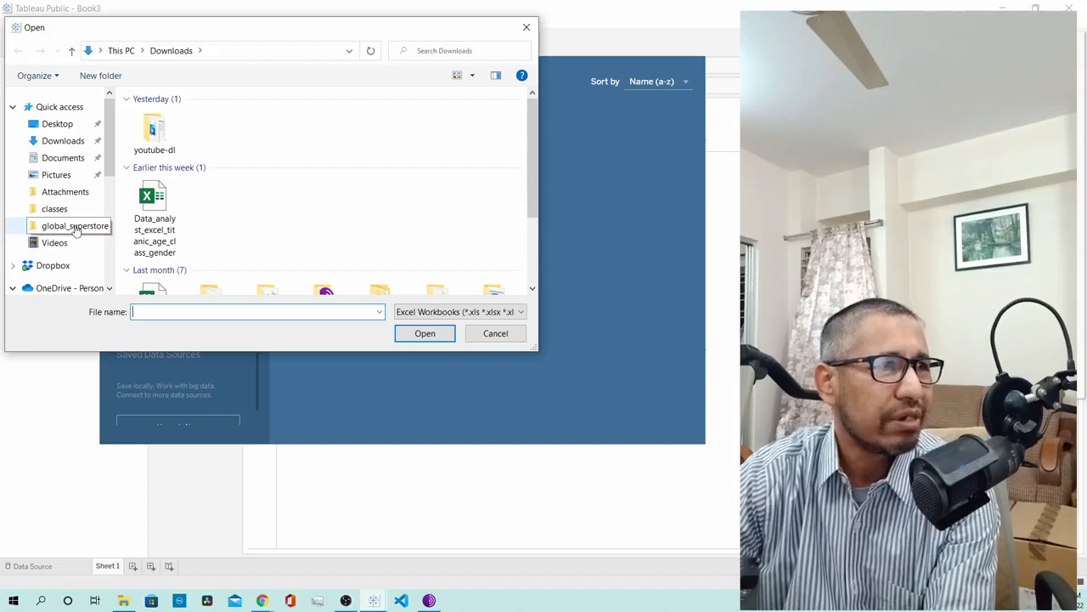
{"action": "left_click", "coordinate": [76, 228]}
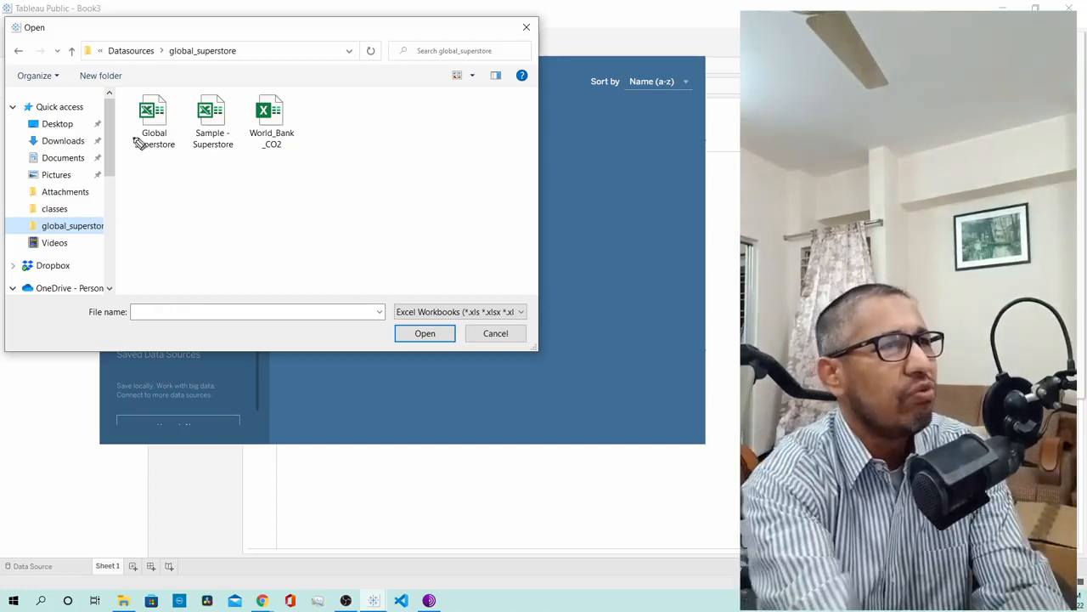
Annotate the Global Superstore and Sample - Superstore files with the screen pen, including the note "walmart", and clear the drawings.
{"action": "mouse_move", "coordinate": [177, 85]}
{"action": "left_mouse_down"}
{"action": "mouse_move", "coordinate": [126, 115]}
{"action": "mouse_move", "coordinate": [141, 170]}
{"action": "mouse_move", "coordinate": [175, 122]}
{"action": "mouse_move", "coordinate": [169, 85]}
{"action": "left_mouse_up"}
{"action": "mouse_move", "coordinate": [149, 153]}
{"action": "left_mouse_down"}
{"action": "mouse_move", "coordinate": [187, 233]}
{"action": "mouse_move", "coordinate": [194, 218]}
{"action": "mouse_move", "coordinate": [243, 267]}
{"action": "mouse_move", "coordinate": [259, 260]}
{"action": "mouse_move", "coordinate": [274, 214]}
{"action": "mouse_move", "coordinate": [286, 233]}
{"action": "mouse_move", "coordinate": [303, 212]}
{"action": "mouse_move", "coordinate": [330, 209]}
{"action": "mouse_move", "coordinate": [381, 138]}
{"action": "left_mouse_up"}
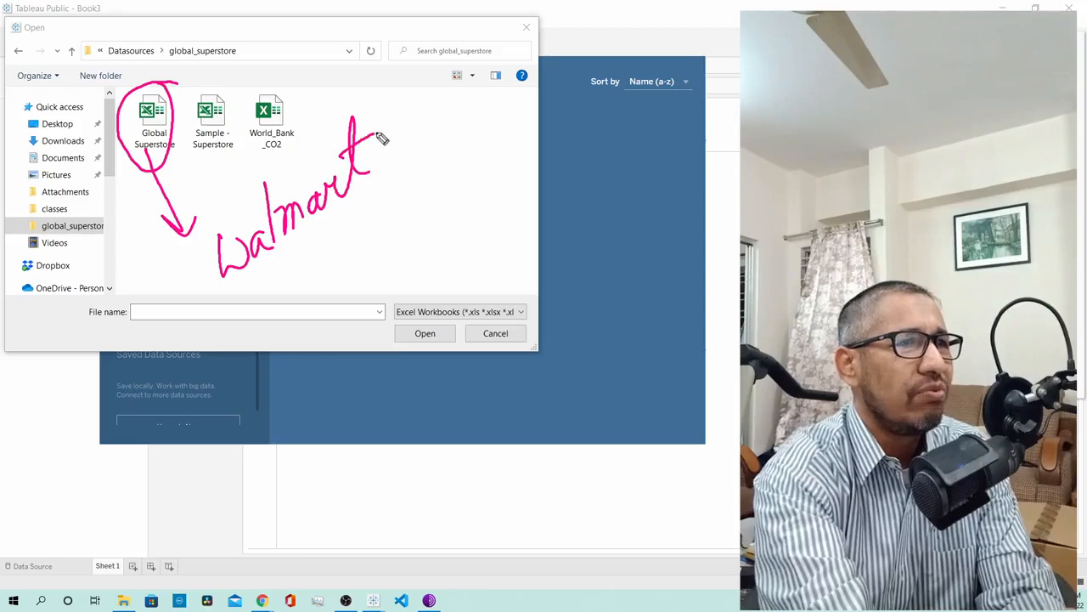
{"action": "left_click_drag", "start_coordinate": [409, 193], "coordinate": [259, 302]}
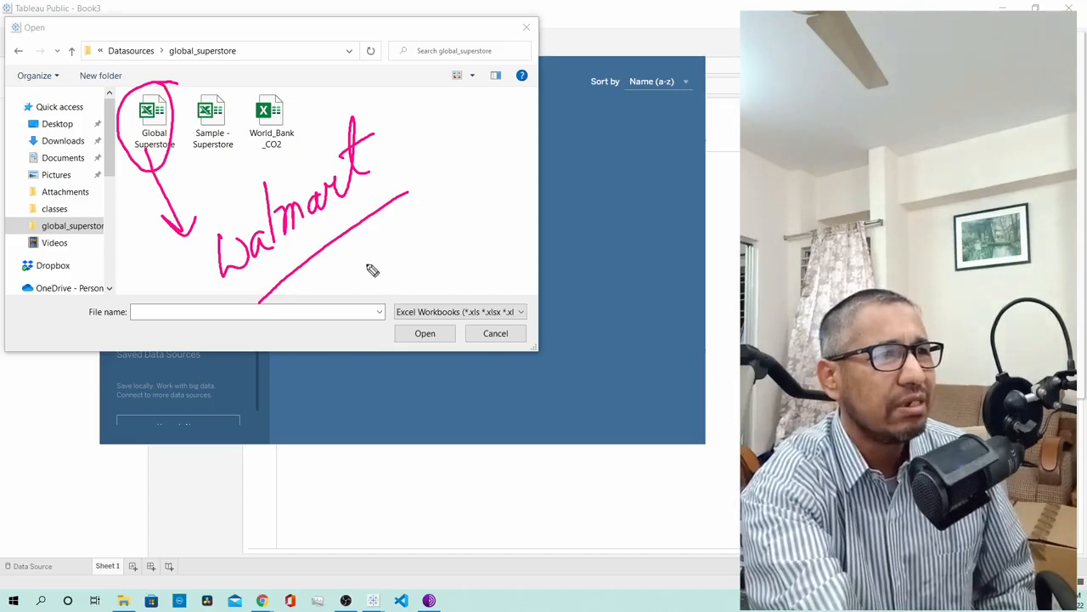
{"action": "mouse_move", "coordinate": [366, 263]}
{"action": "left_mouse_down"}
{"action": "mouse_move", "coordinate": [382, 237]}
{"action": "mouse_move", "coordinate": [398, 245]}
{"action": "mouse_move", "coordinate": [427, 208]}
{"action": "mouse_move", "coordinate": [470, 204]}
{"action": "mouse_move", "coordinate": [495, 162]}
{"action": "mouse_move", "coordinate": [539, 148]}
{"action": "mouse_move", "coordinate": [527, 162]}
{"action": "left_mouse_up"}
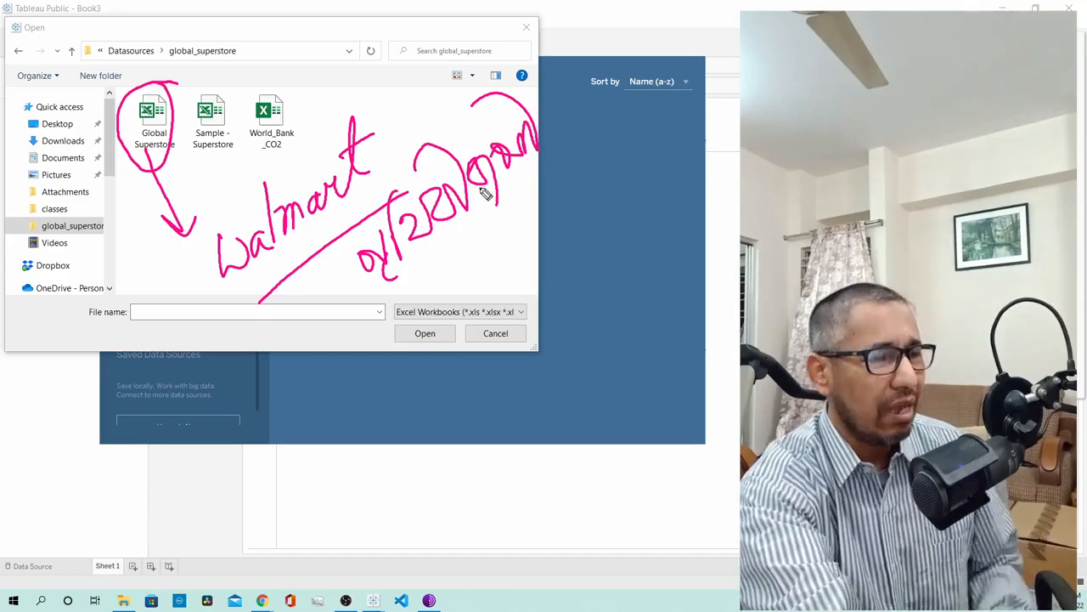
{"action": "key", "text": "Escape"}
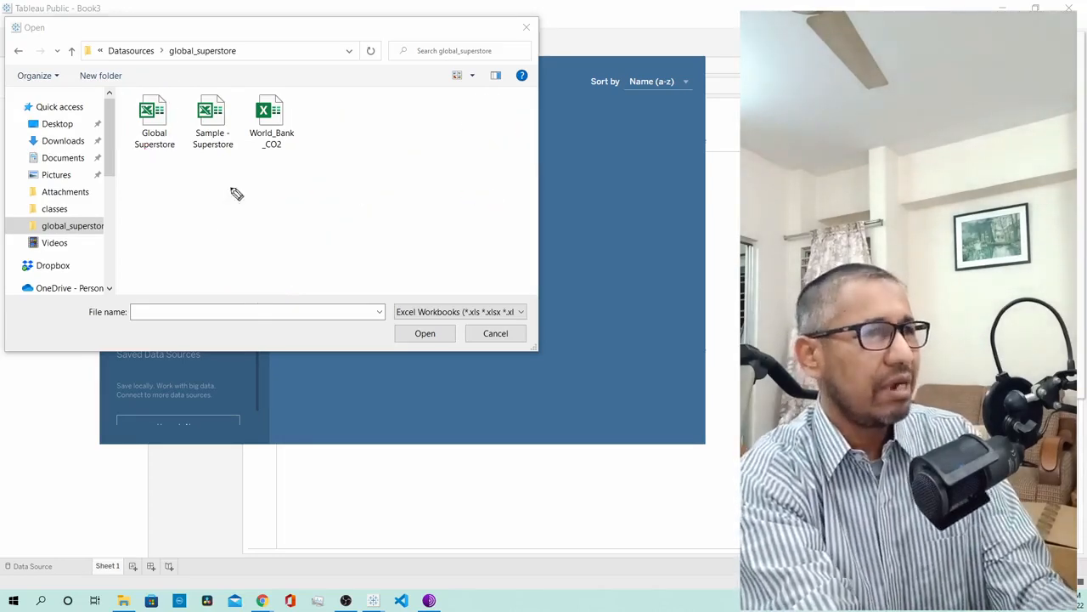
{"action": "mouse_move", "coordinate": [223, 86]}
{"action": "left_mouse_down"}
{"action": "mouse_move", "coordinate": [194, 100]}
{"action": "mouse_move", "coordinate": [237, 162]}
{"action": "mouse_move", "coordinate": [225, 146]}
{"action": "mouse_move", "coordinate": [246, 211]}
{"action": "mouse_move", "coordinate": [242, 247]}
{"action": "mouse_move", "coordinate": [255, 218]}
{"action": "mouse_move", "coordinate": [315, 226]}
{"action": "mouse_move", "coordinate": [287, 249]}
{"action": "left_mouse_up"}
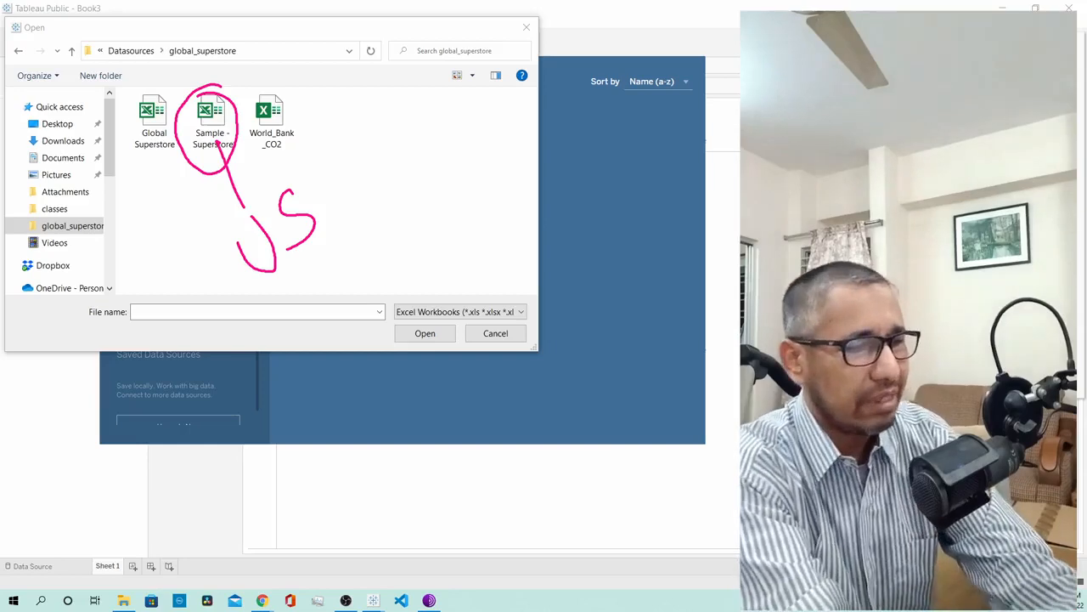
{"action": "key", "text": "Escape"}
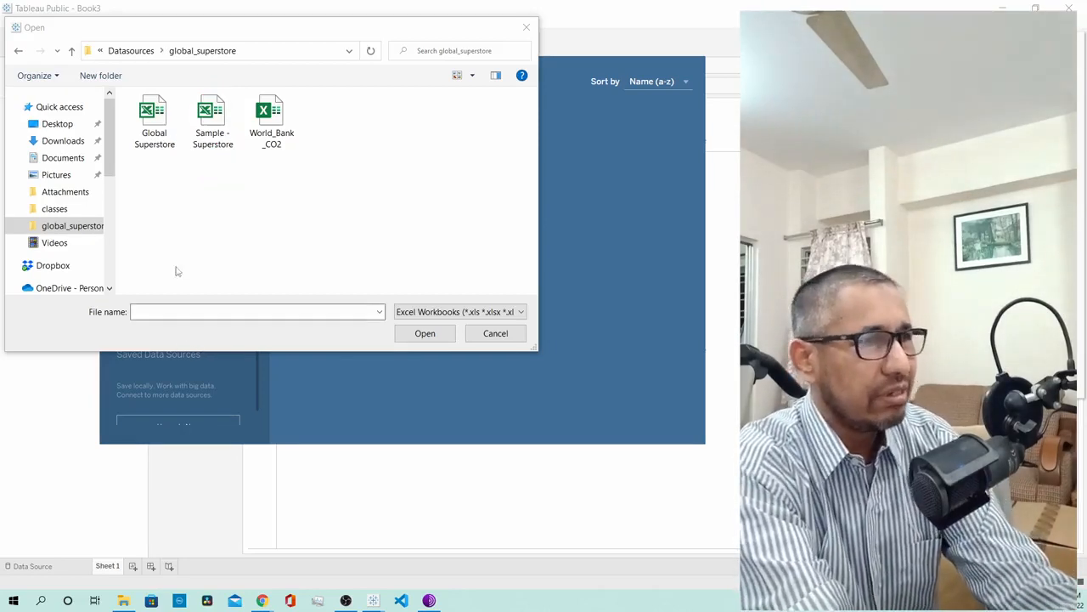
Connect to the Global Superstore Excel workbook and bring the File Explorer window of the global_superstore folder into view.
{"action": "left_click", "coordinate": [151, 136]}
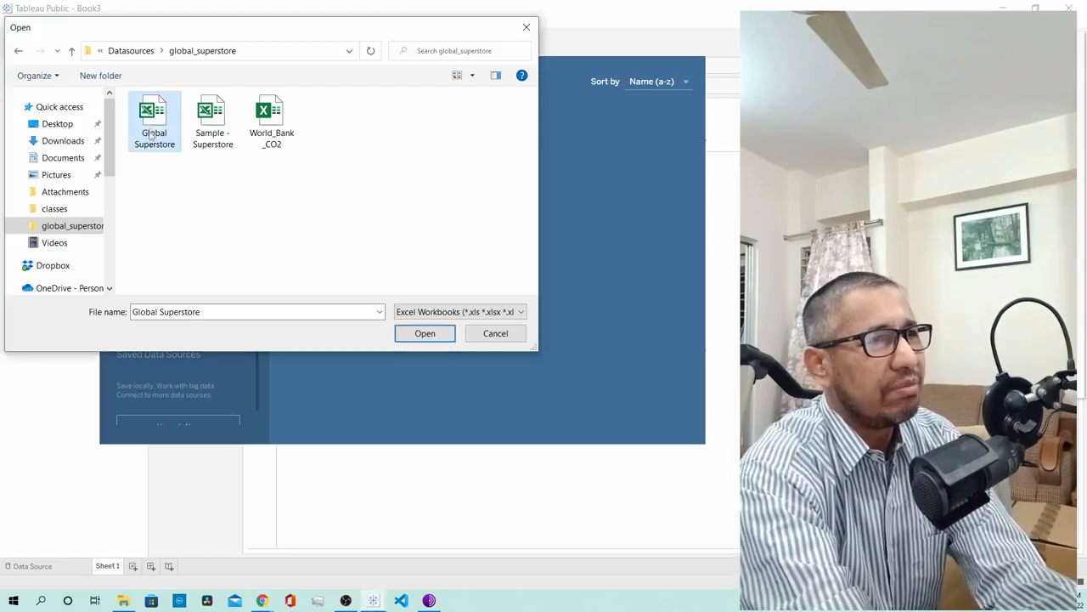
{"action": "double_click", "coordinate": [151, 136]}
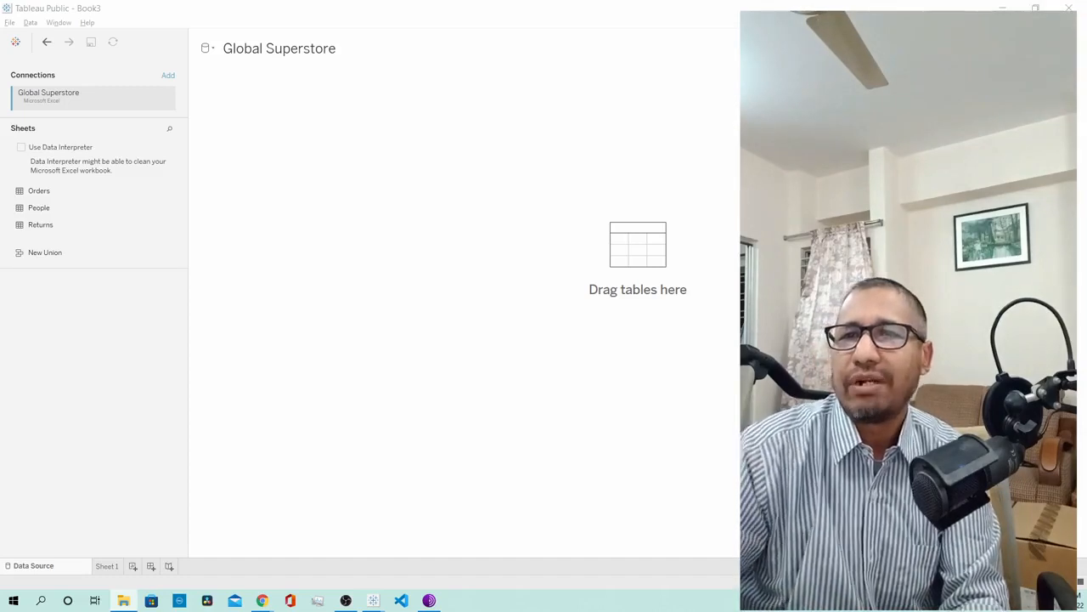
{"action": "left_click_drag", "start_coordinate": [890, 87], "coordinate": [671, 146]}
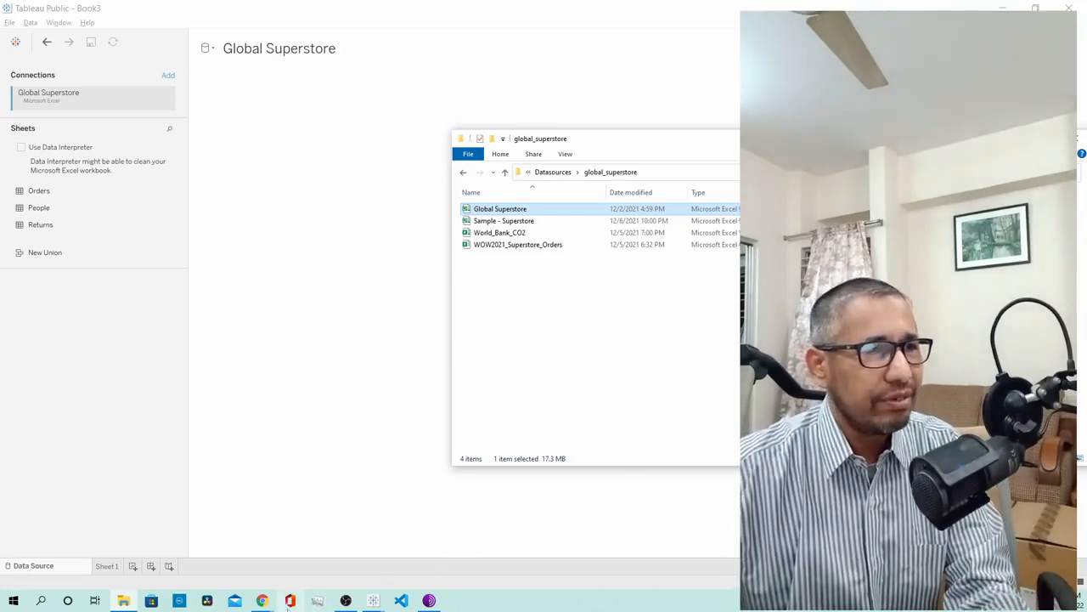
Switch to the Chrome window with the Kaggle House Prices page and open aiwithr.github.io/analyst/ in it.
{"action": "left_click", "coordinate": [262, 601]}
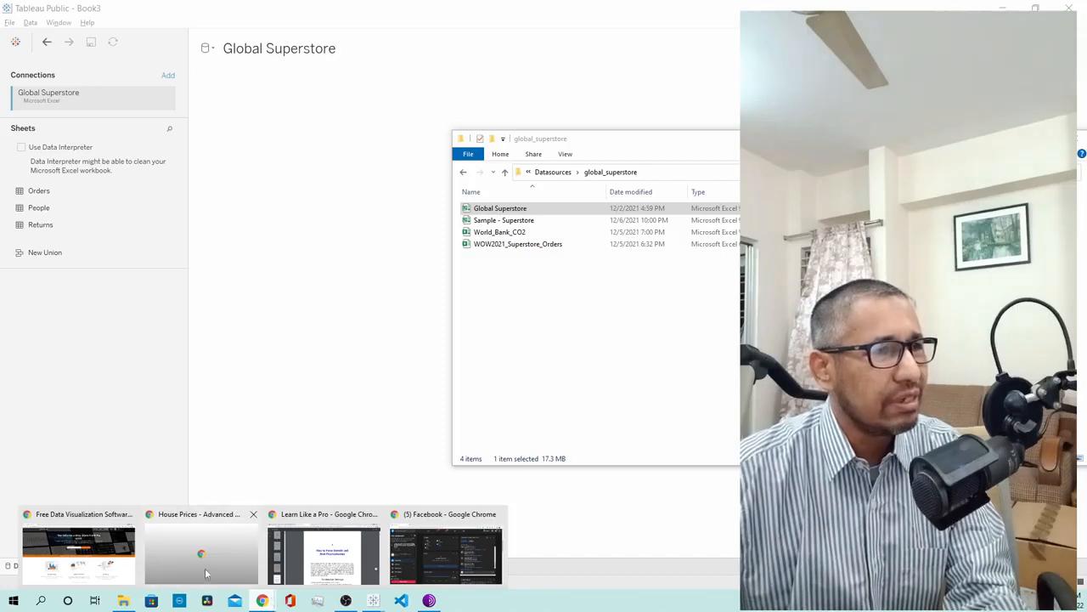
{"action": "mouse_move", "coordinate": [109, 561]}
{"action": "left_click", "coordinate": [181, 555]}
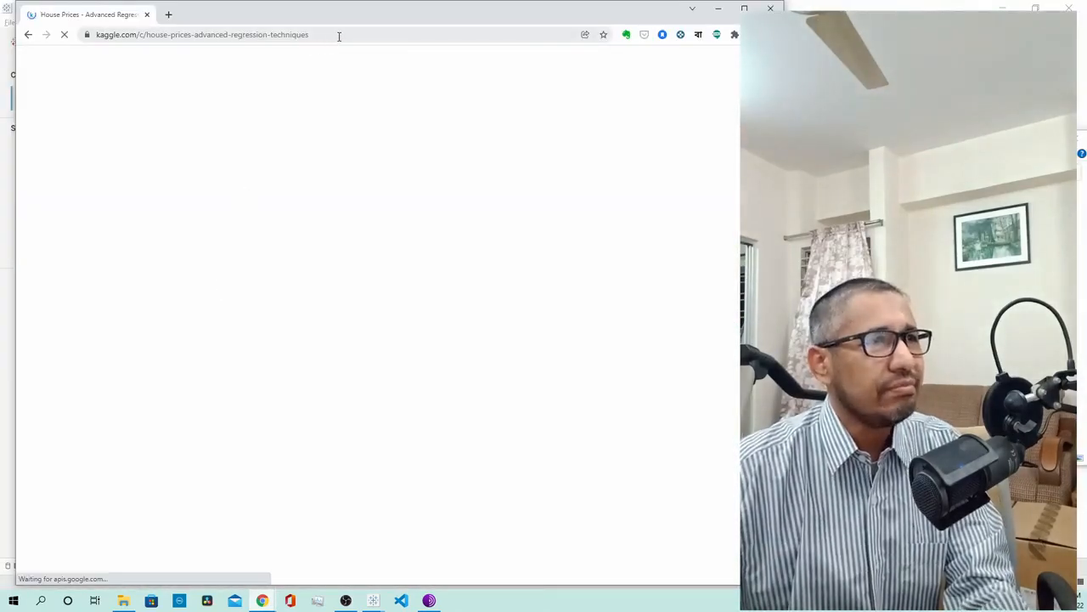
{"action": "left_click", "coordinate": [343, 34]}
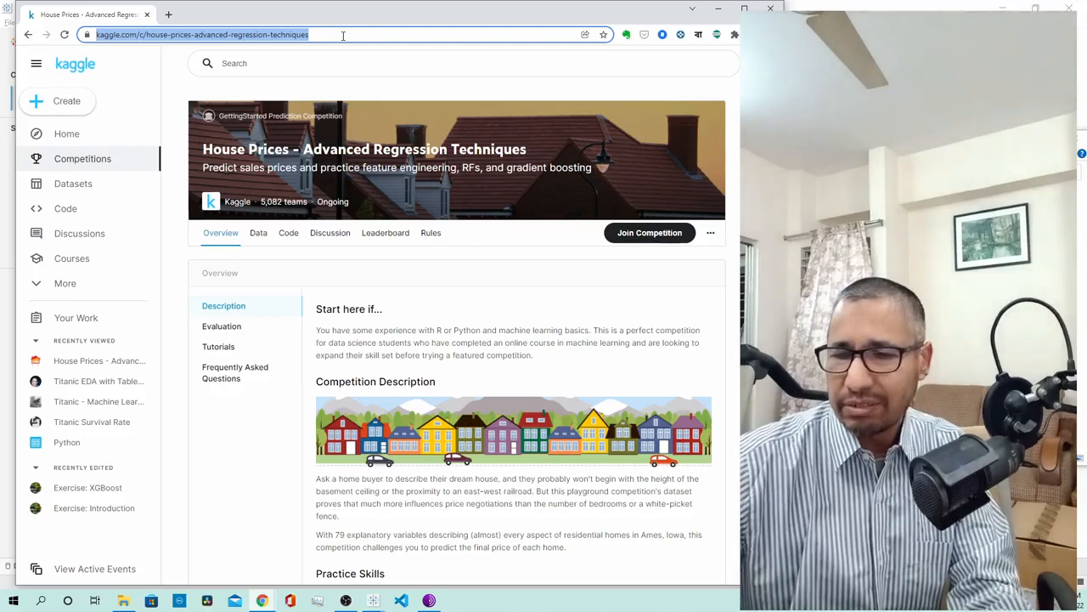
{"action": "type", "text": "da"}
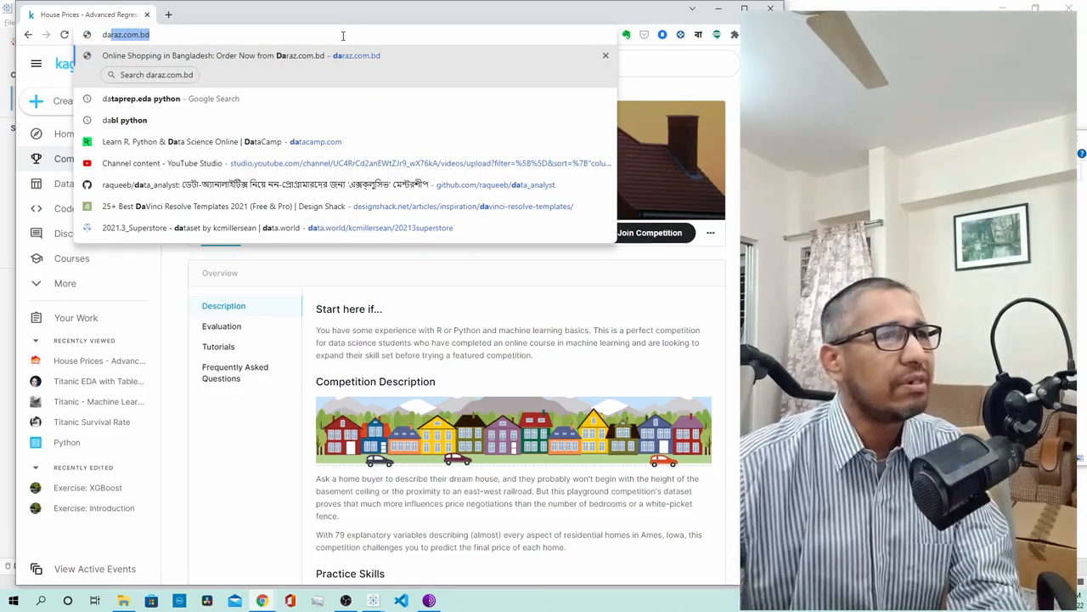
{"action": "key", "text": "BackSpace"}
{"action": "key", "text": "BackSpace"}
{"action": "key", "text": "BackSpace"}
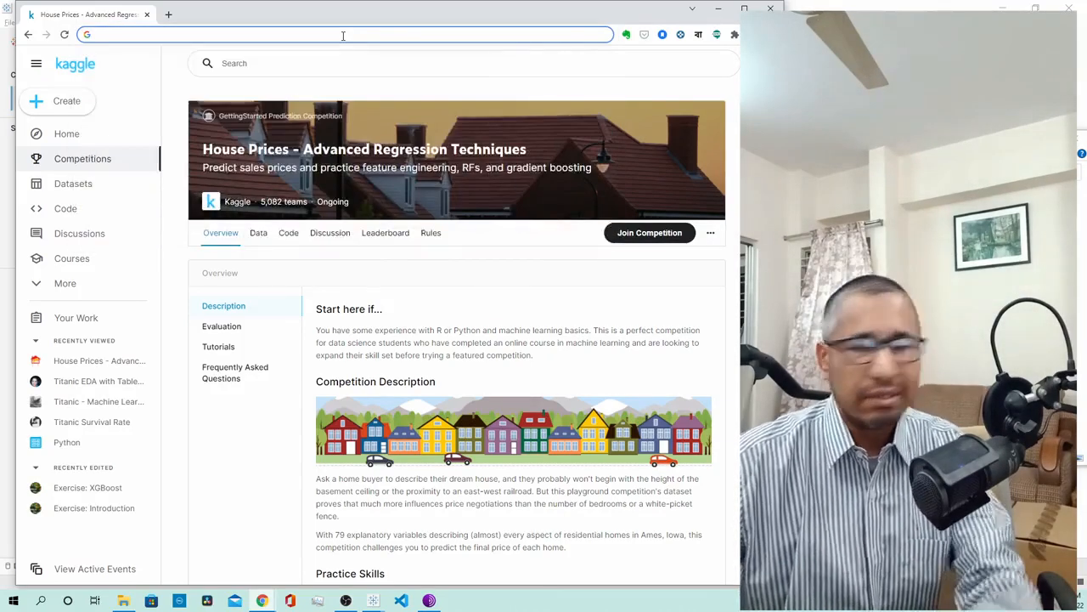
{"action": "type", "text": "ai"}
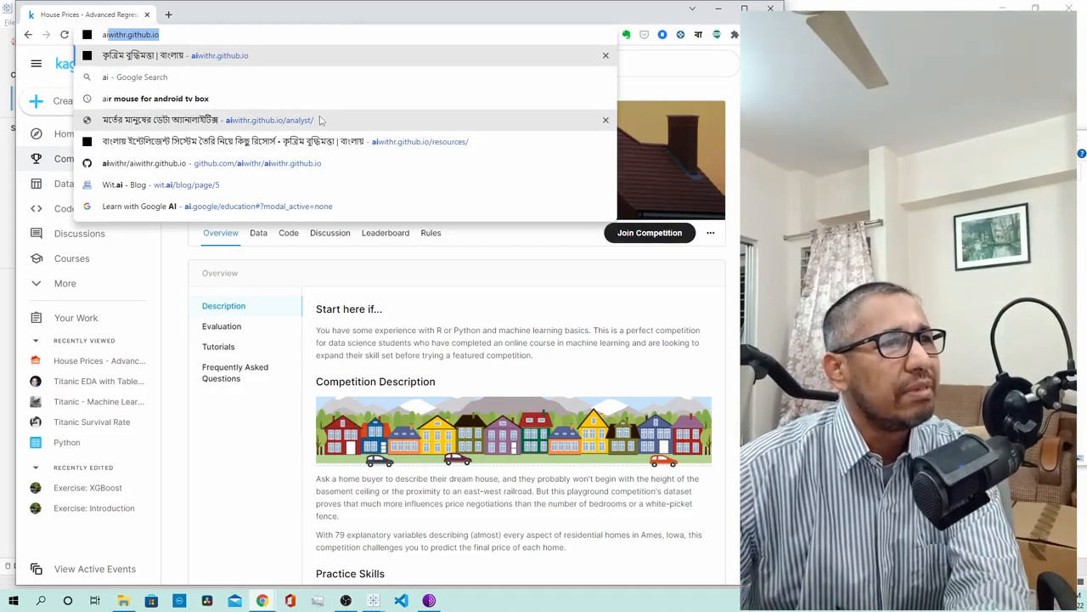
{"action": "left_click", "coordinate": [327, 124]}
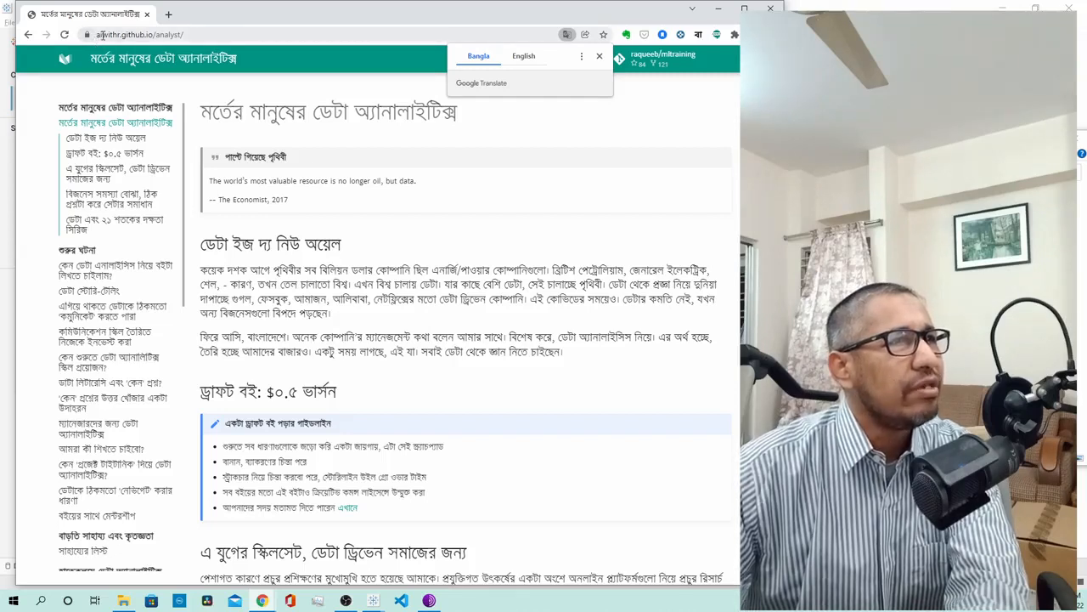
Search Google for "aiwithr" from the address bar.
{"action": "left_click", "coordinate": [179, 35]}
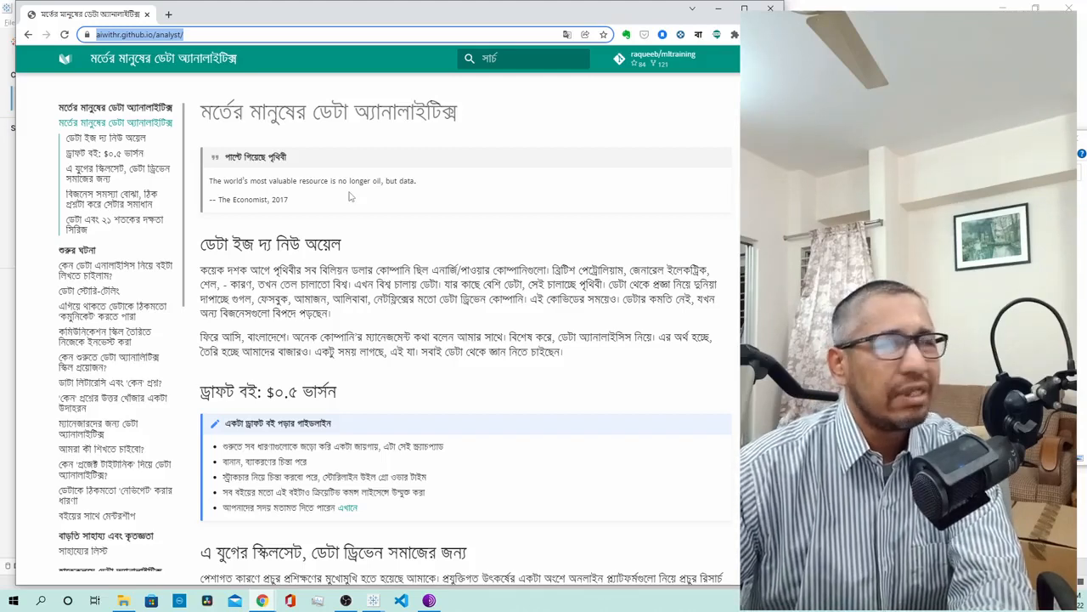
{"action": "type", "text": "aiw"}
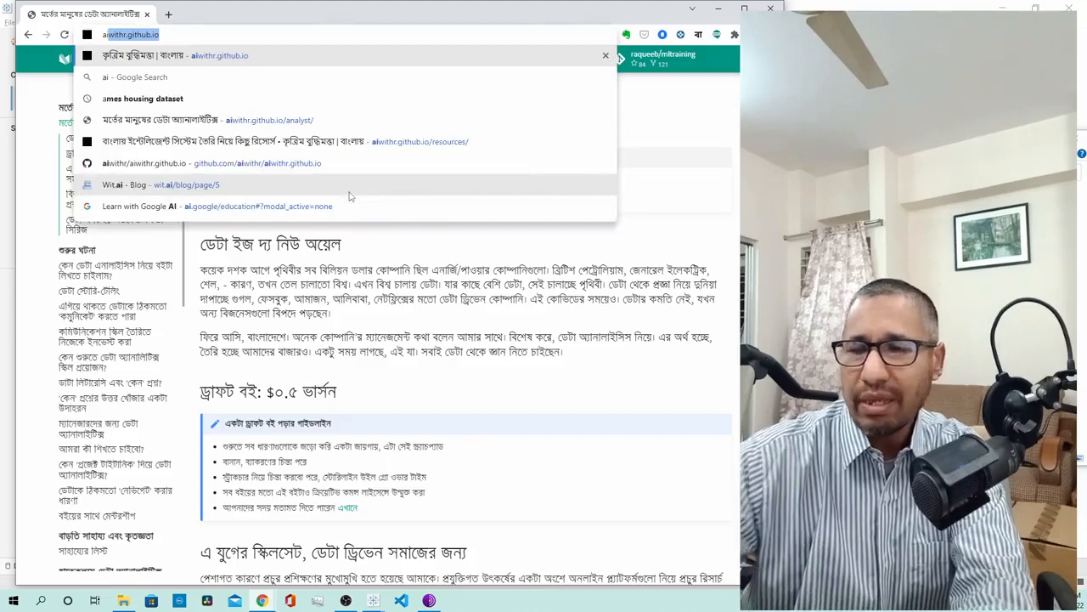
{"action": "type", "text": "ithr"}
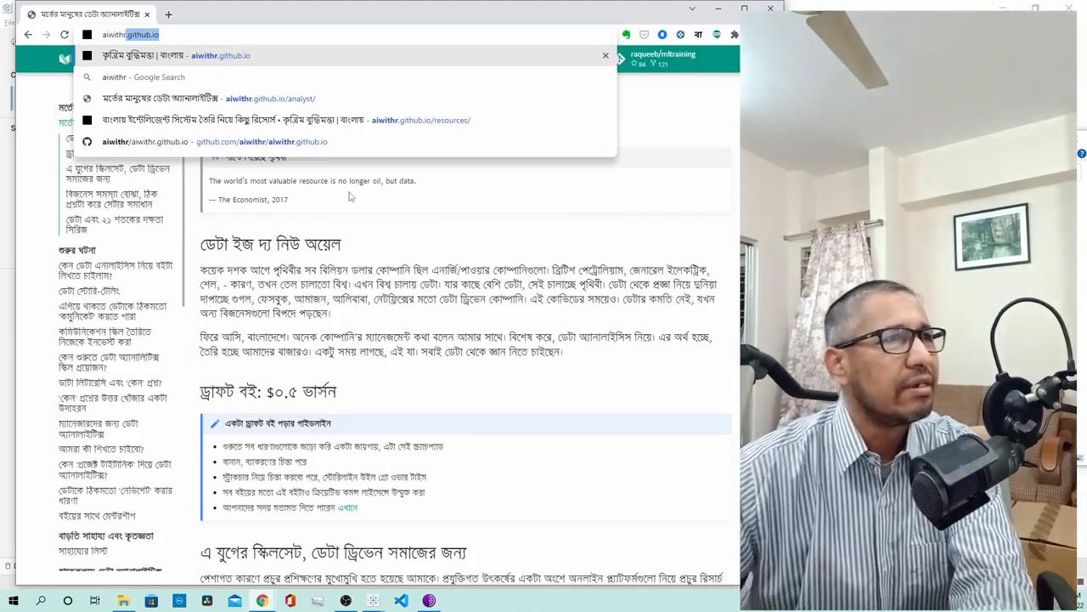
{"action": "key", "text": "Delete"}
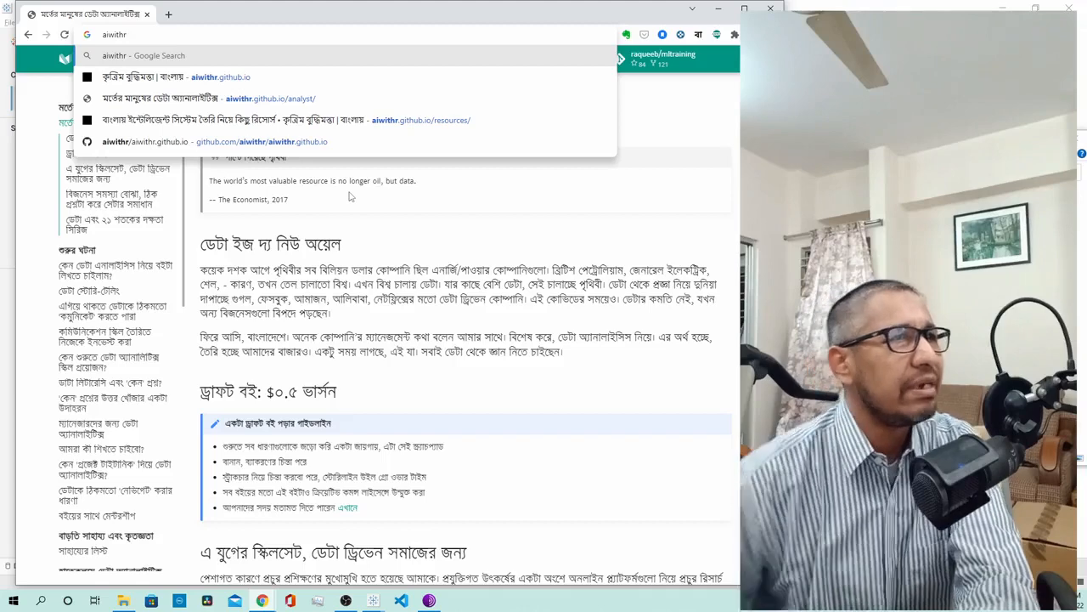
{"action": "key", "text": "Return"}
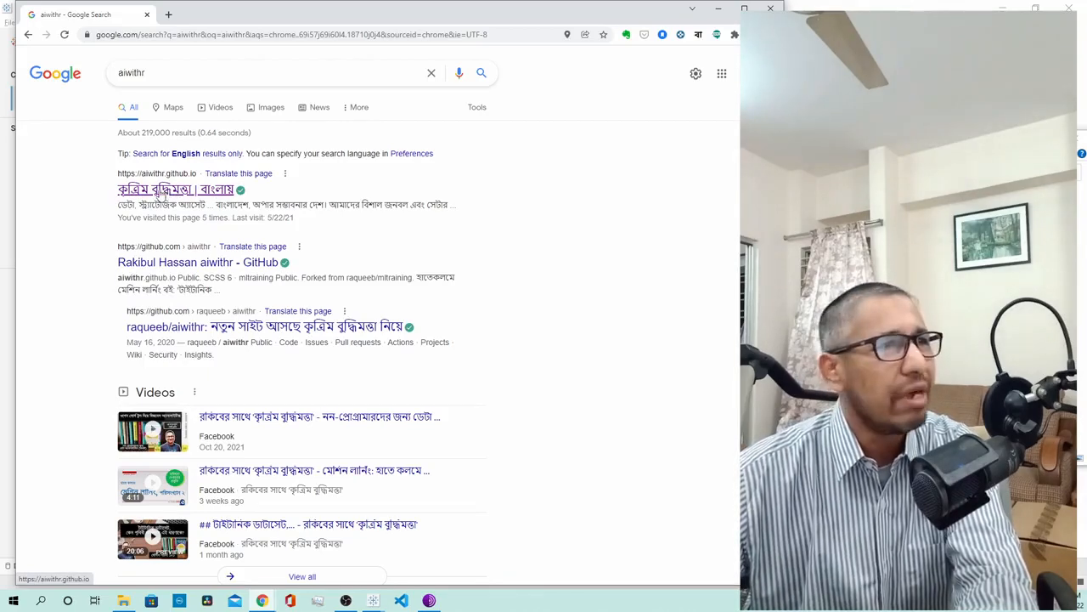
Open the aiwithr.github.io site from the search results, dismiss the translation offer, and find the online/print book table on its resources page.
{"action": "left_click", "coordinate": [168, 194]}
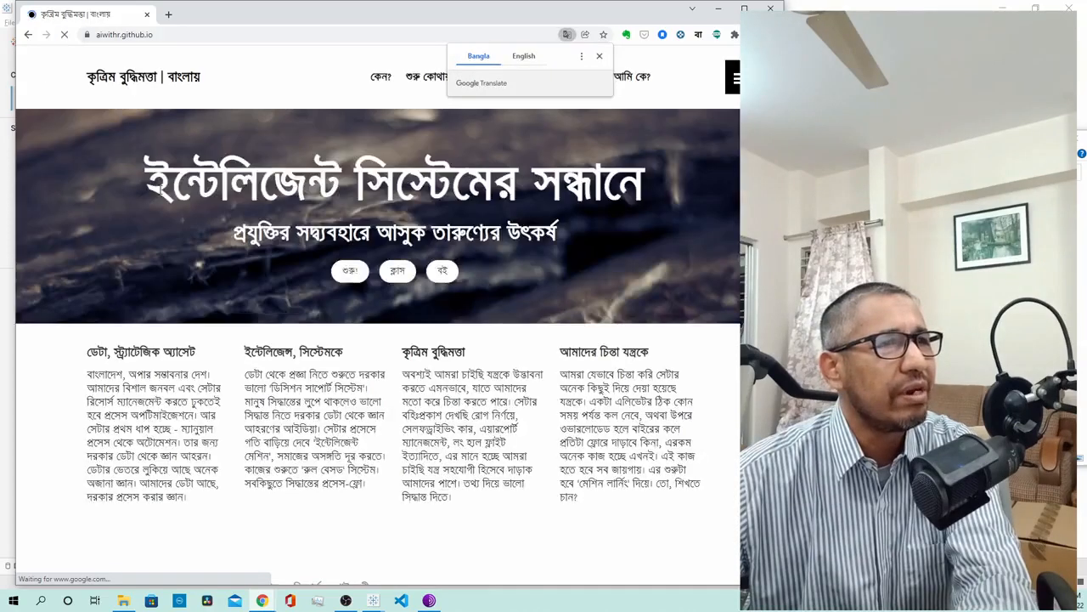
{"action": "left_click", "coordinate": [599, 55]}
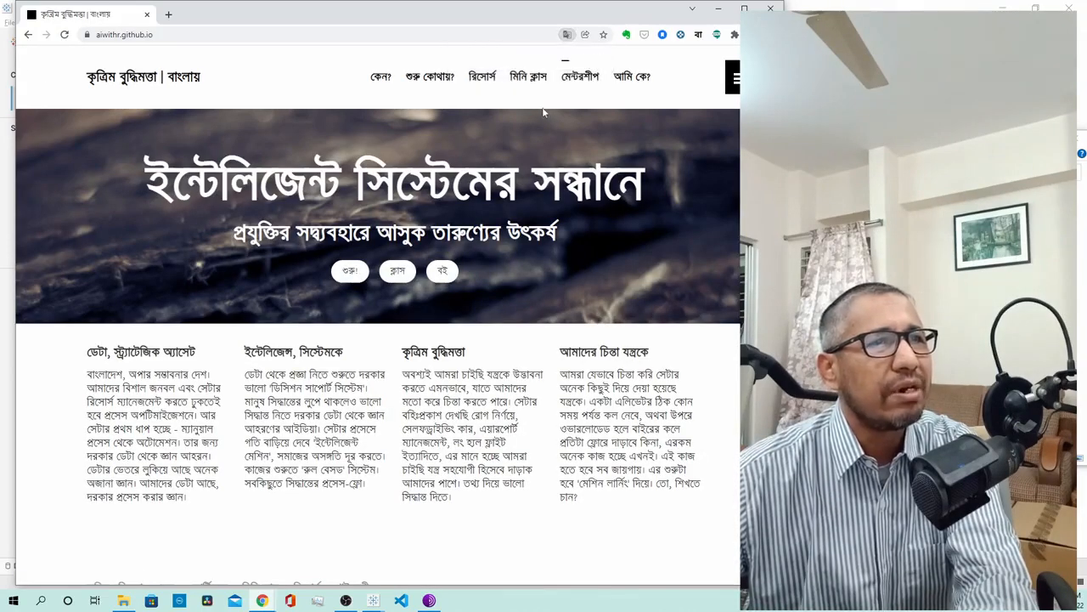
{"action": "left_click", "coordinate": [490, 80]}
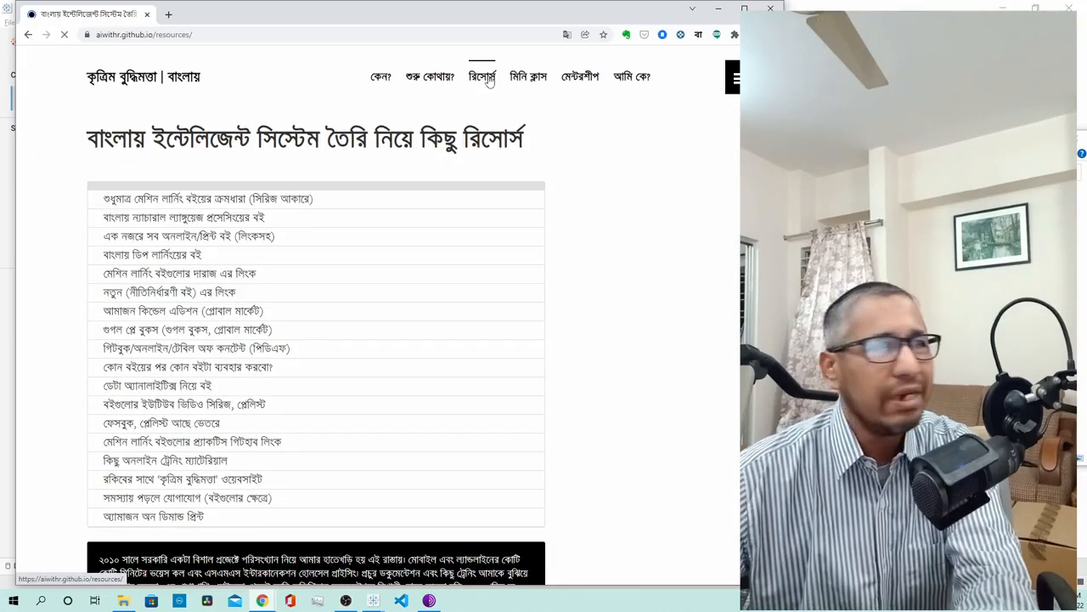
{"action": "scroll", "coordinate": [439, 279], "scroll_direction": "down", "scroll_amount": 6}
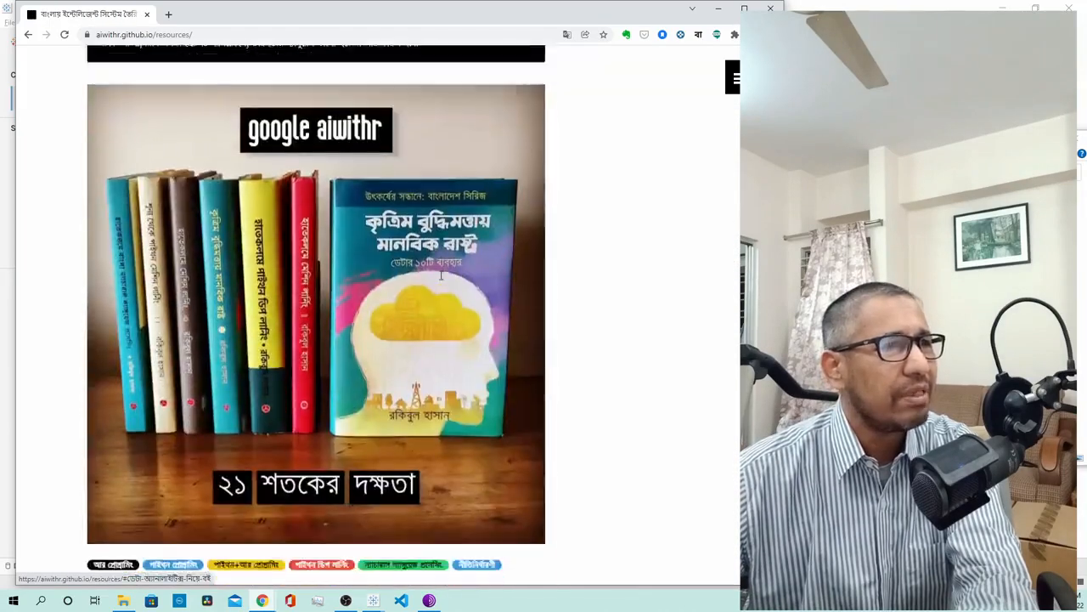
{"action": "scroll", "coordinate": [441, 275], "scroll_direction": "down", "scroll_amount": 18}
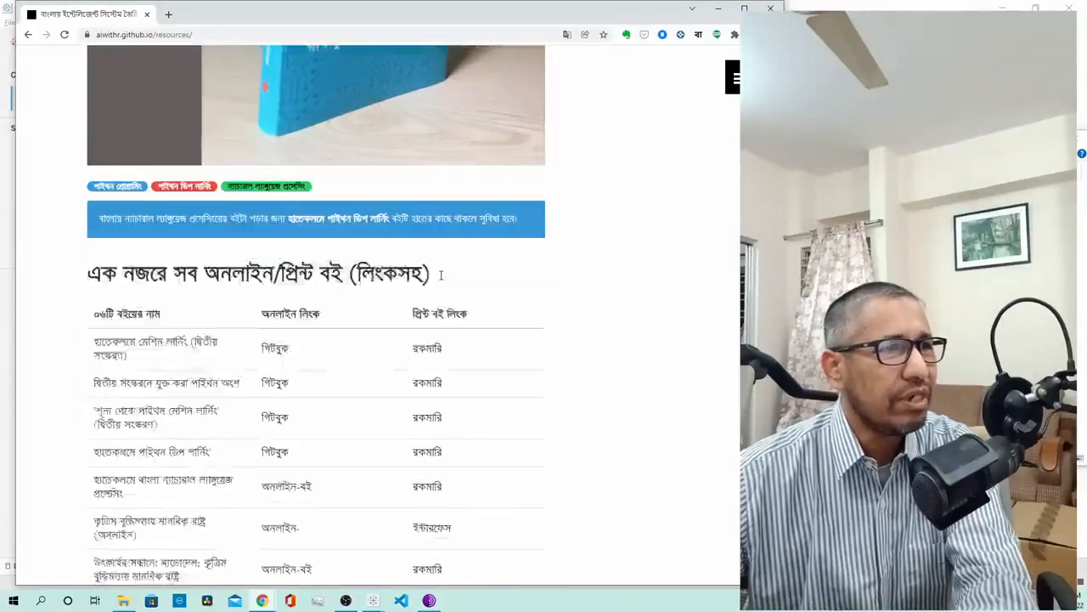
{"action": "scroll", "coordinate": [441, 274], "scroll_direction": "down", "scroll_amount": 3}
{"action": "scroll", "coordinate": [440, 280], "scroll_direction": "up", "scroll_amount": 1}
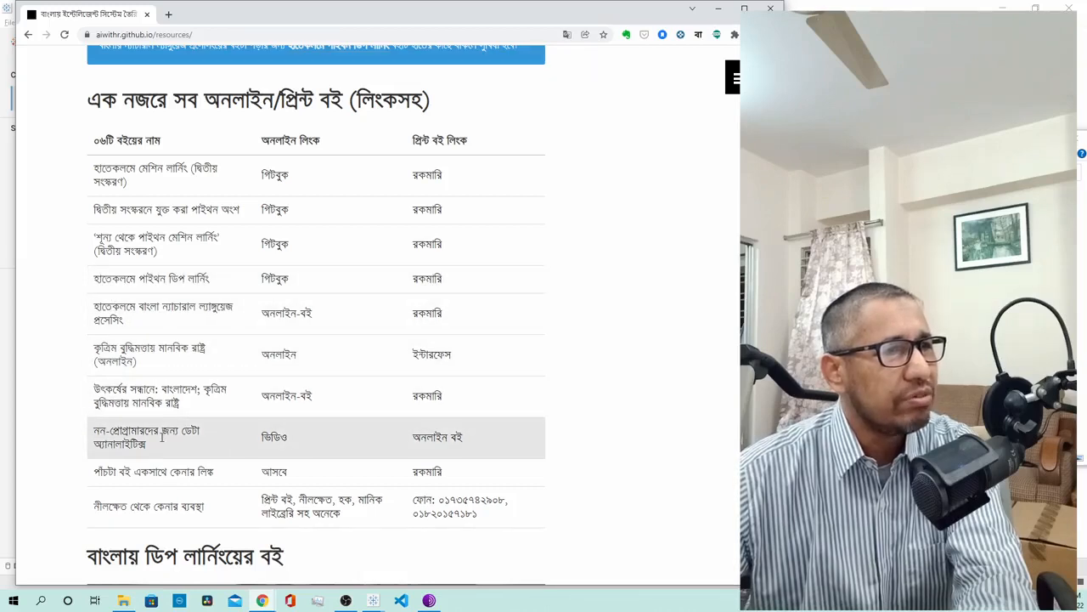
Open the online book on data analytics for non-programmers and follow its GitHub link to the data_analyst repository.
{"action": "left_click", "coordinate": [445, 443]}
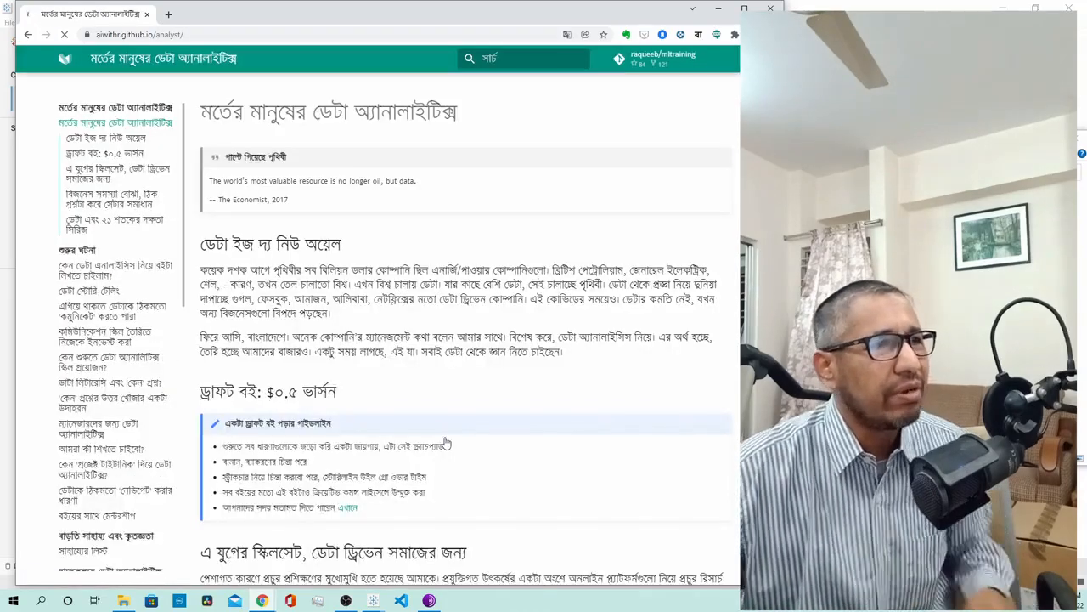
{"action": "scroll", "coordinate": [431, 364], "scroll_direction": "down", "scroll_amount": 5}
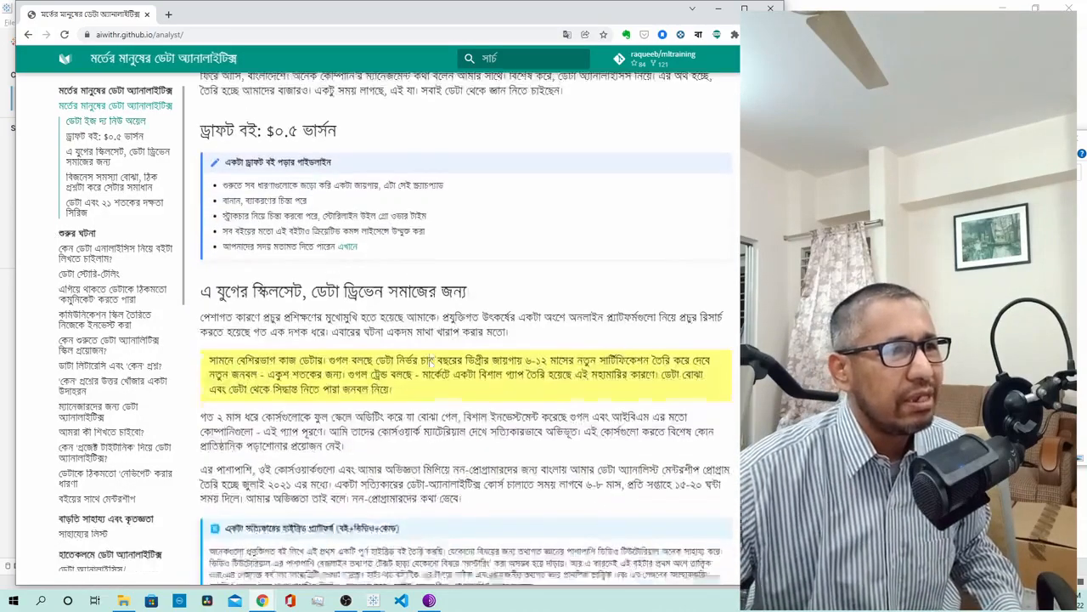
{"action": "scroll", "coordinate": [281, 274], "scroll_direction": "down", "scroll_amount": 2}
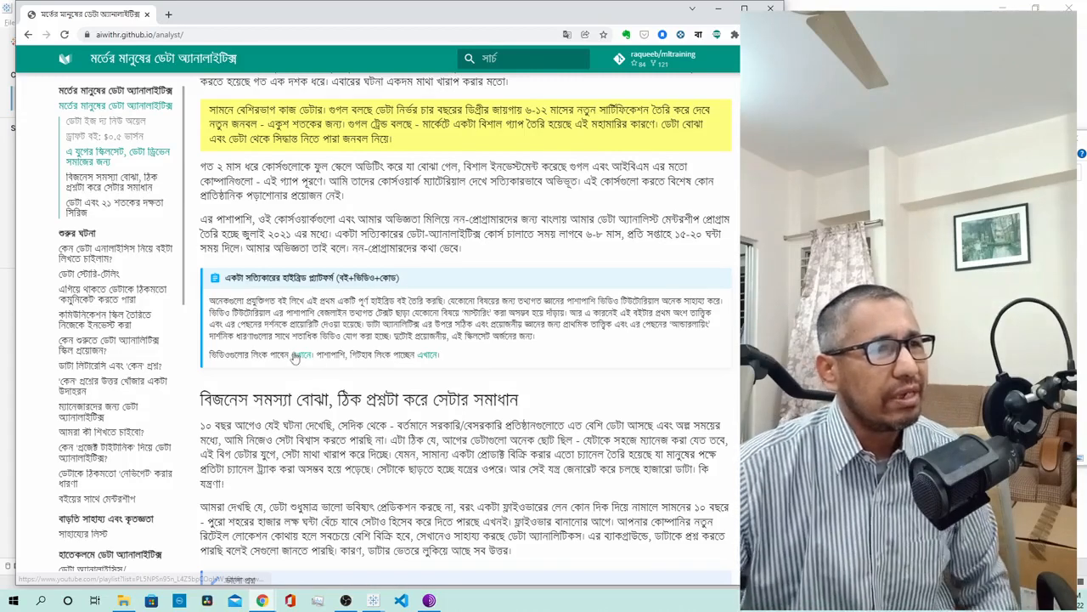
{"action": "left_click", "coordinate": [427, 356]}
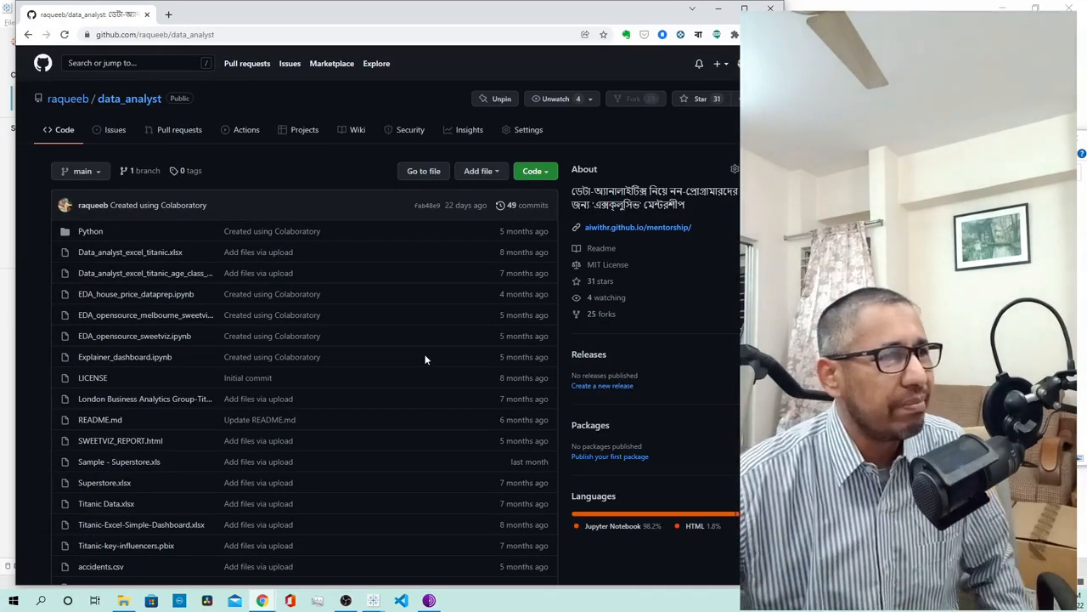
Look through the data_analyst repository's file list for the Superstore datasets, including global_superstore.zip, and highlight the repository address.
{"action": "scroll", "coordinate": [335, 455], "scroll_direction": "down", "scroll_amount": 3}
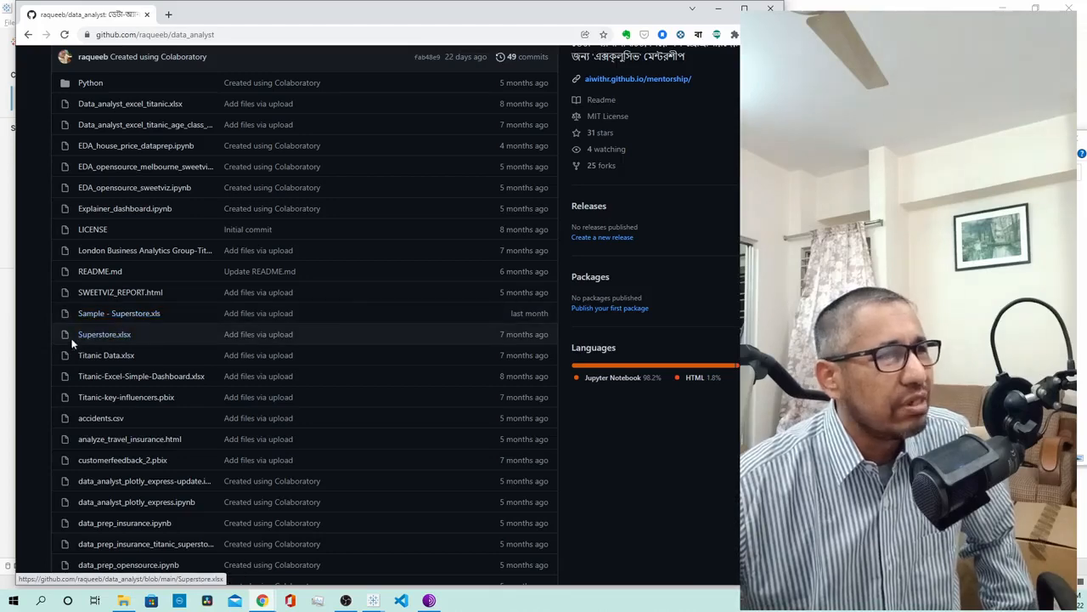
{"action": "scroll", "coordinate": [151, 359], "scroll_direction": "down", "scroll_amount": 2}
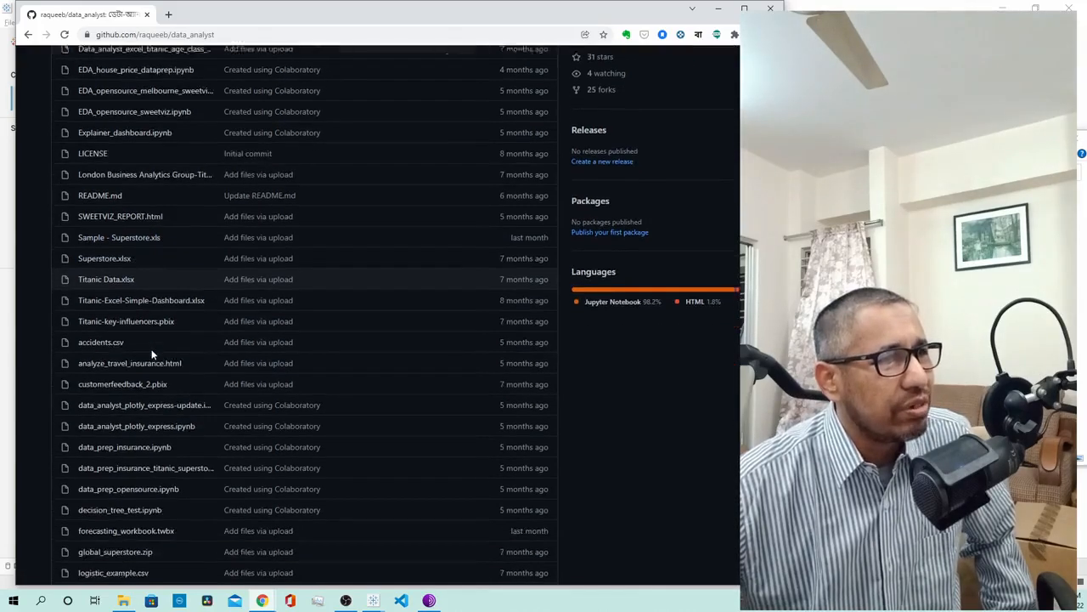
{"action": "scroll", "coordinate": [151, 354], "scroll_direction": "down", "scroll_amount": 4}
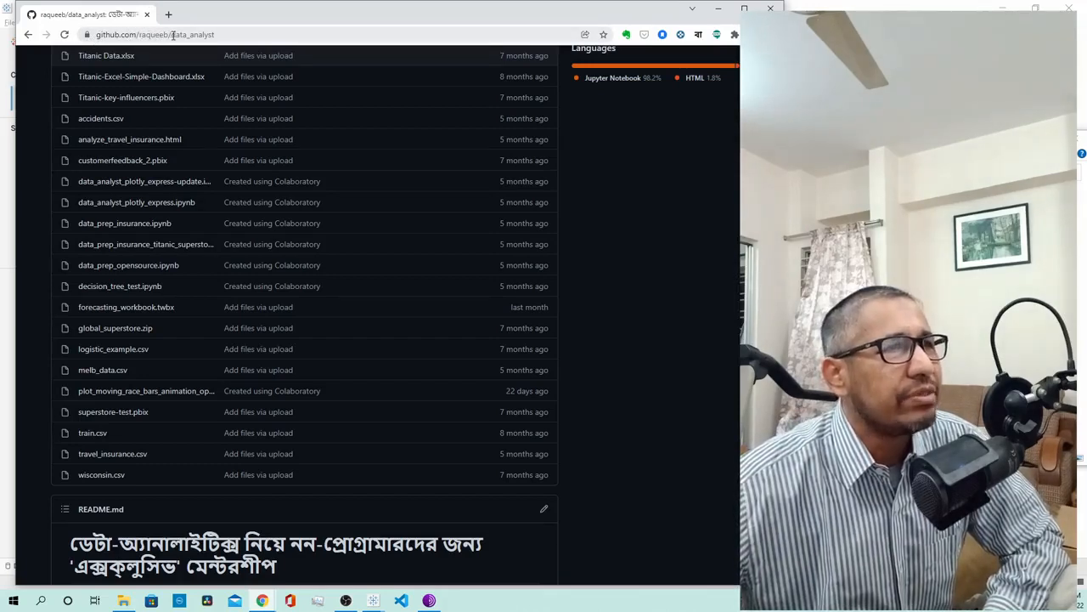
{"action": "left_click", "coordinate": [242, 31]}
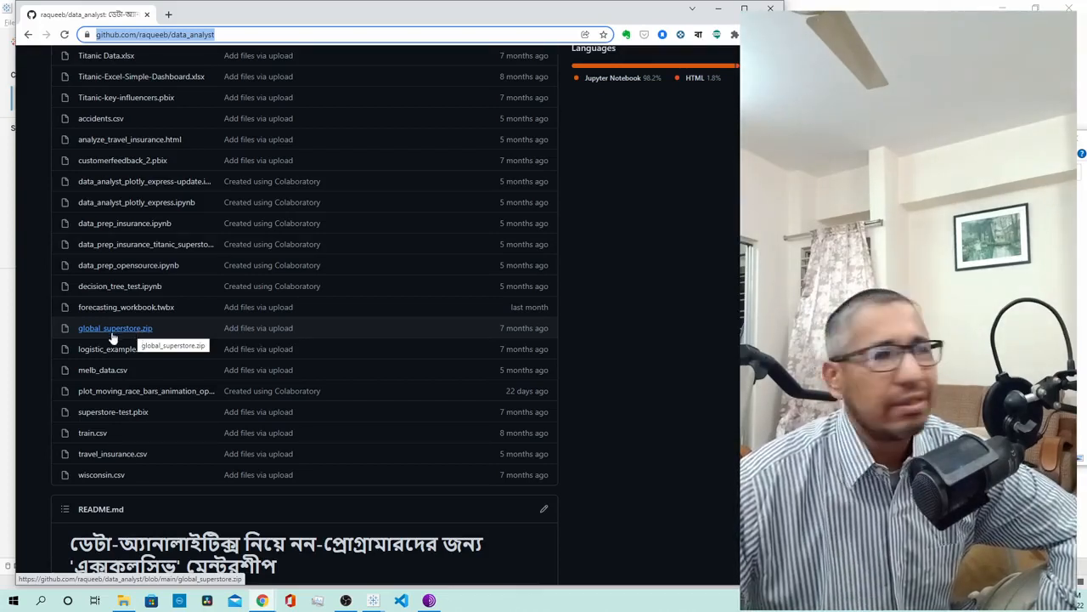
{"action": "scroll", "coordinate": [119, 393], "scroll_direction": "up", "scroll_amount": 1}
{"action": "scroll", "coordinate": [119, 394], "scroll_direction": "up", "scroll_amount": 5}
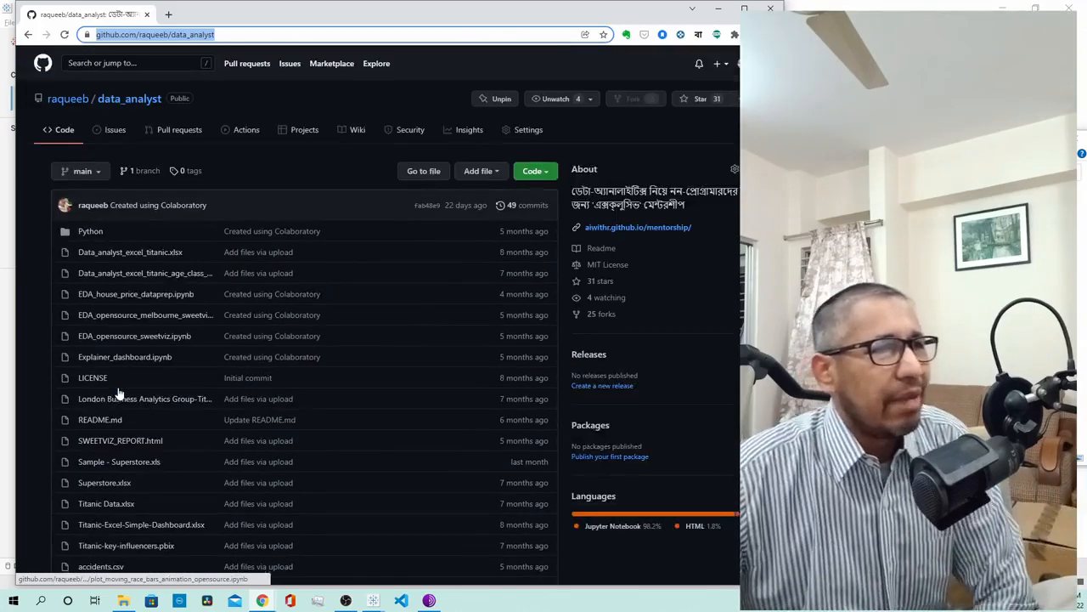
Return through the book and aiwithr.github.io pages to the Google results for "aiwithr".
{"action": "left_click", "coordinate": [28, 35]}
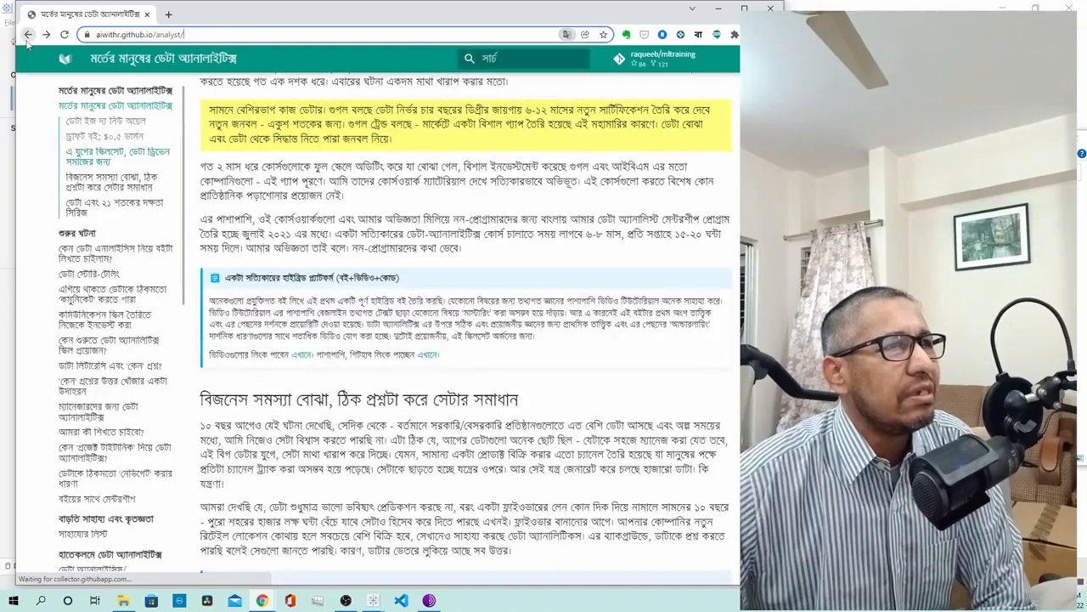
{"action": "left_click", "coordinate": [27, 39]}
{"action": "left_click", "coordinate": [27, 39]}
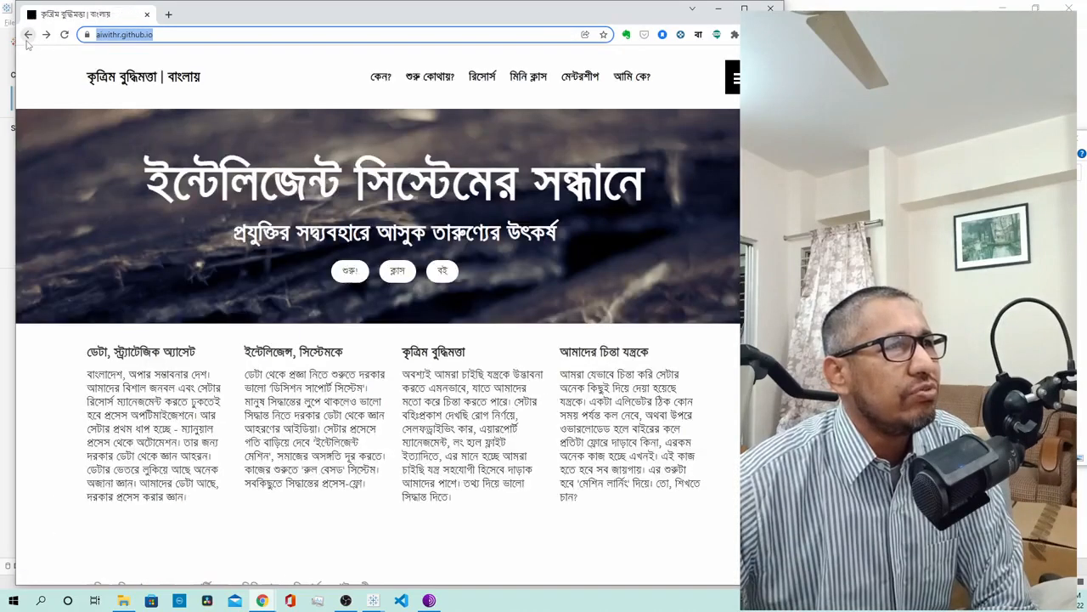
{"action": "left_click", "coordinate": [195, 35]}
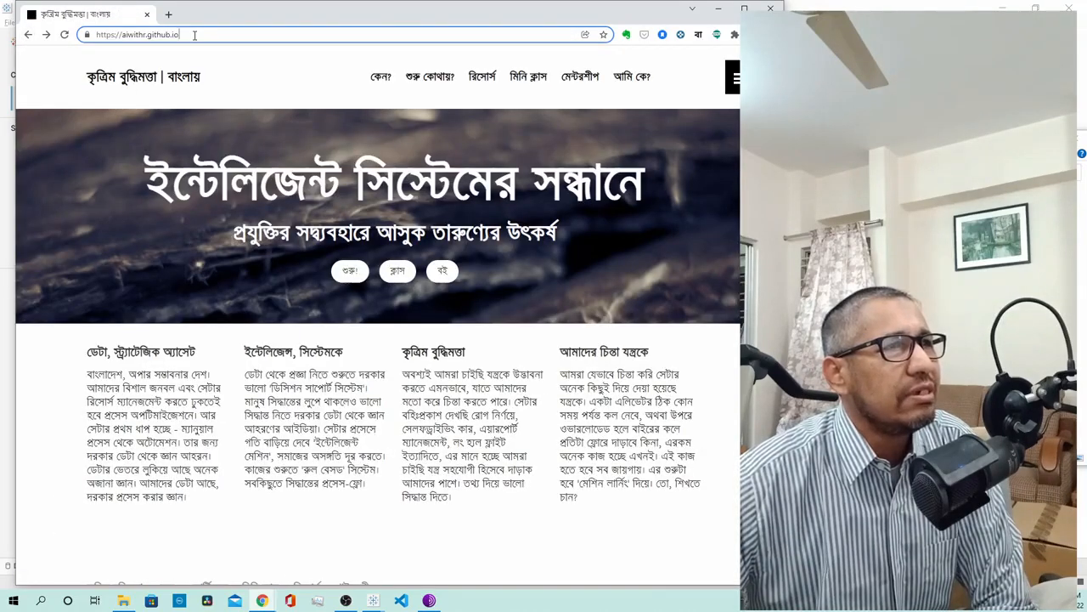
{"action": "left_click", "coordinate": [28, 35]}
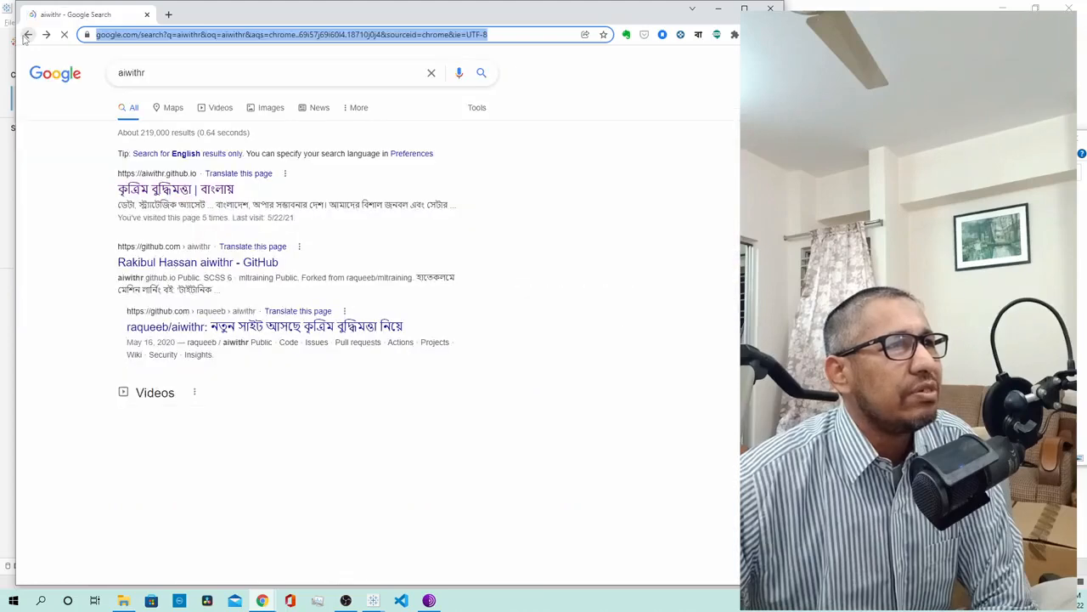
{"action": "left_click", "coordinate": [156, 72]}
{"action": "left_click", "coordinate": [563, 336]}
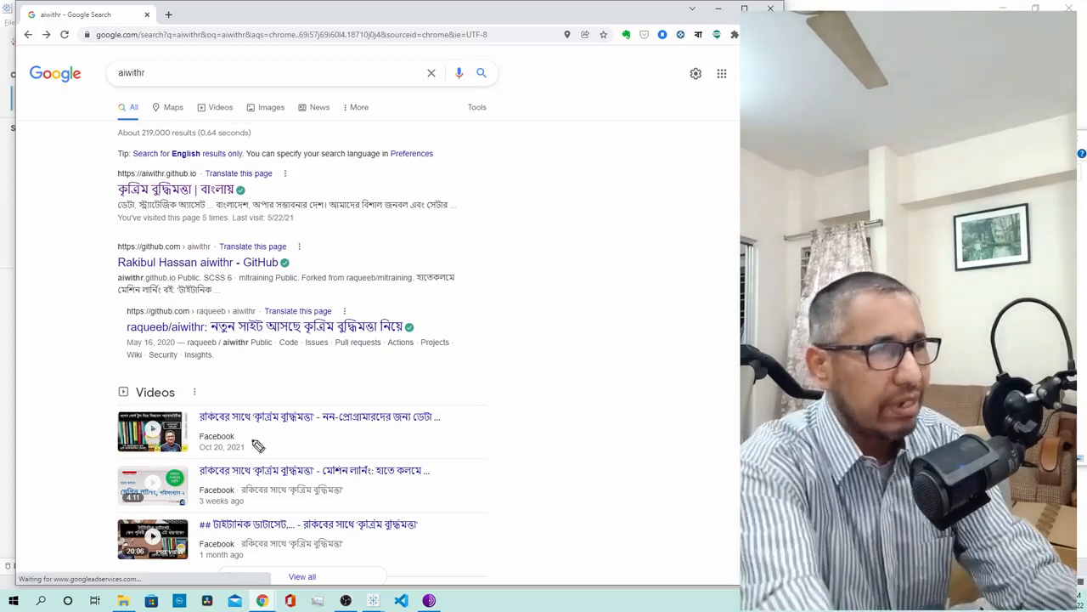
Handwrite "aiwithR" and "aiwithr" with the screen pen beside the search results and underline each.
{"action": "mouse_move", "coordinate": [493, 286]}
{"action": "left_mouse_down"}
{"action": "mouse_move", "coordinate": [481, 351]}
{"action": "mouse_move", "coordinate": [527, 314]}
{"action": "left_mouse_up"}
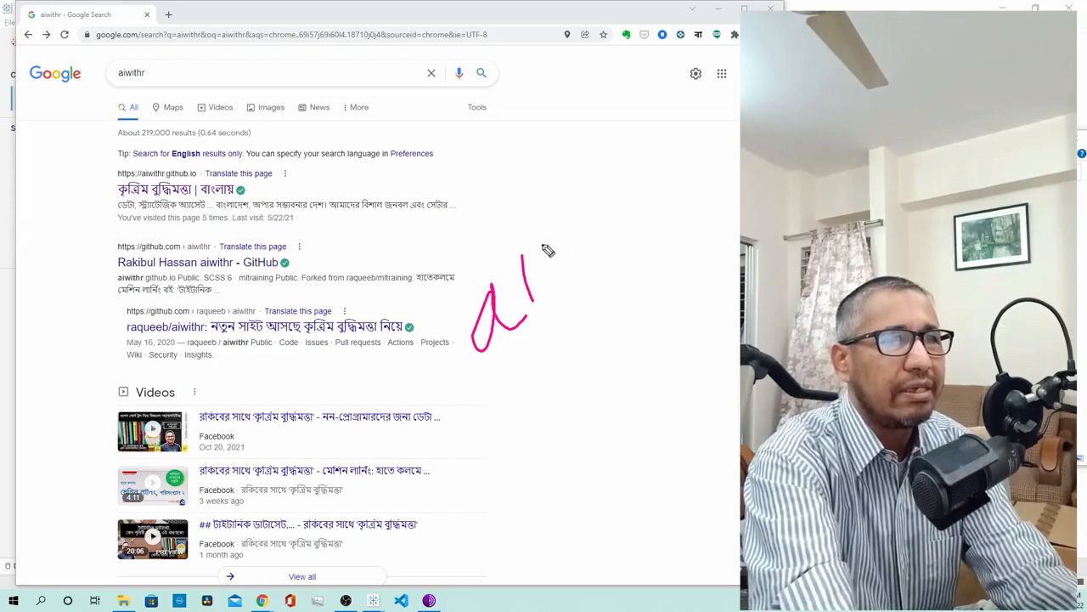
{"action": "mouse_move", "coordinate": [548, 250]}
{"action": "left_mouse_down"}
{"action": "mouse_move", "coordinate": [567, 265]}
{"action": "mouse_move", "coordinate": [592, 217]}
{"action": "mouse_move", "coordinate": [578, 198]}
{"action": "mouse_move", "coordinate": [603, 163]}
{"action": "mouse_move", "coordinate": [639, 215]}
{"action": "left_mouse_up"}
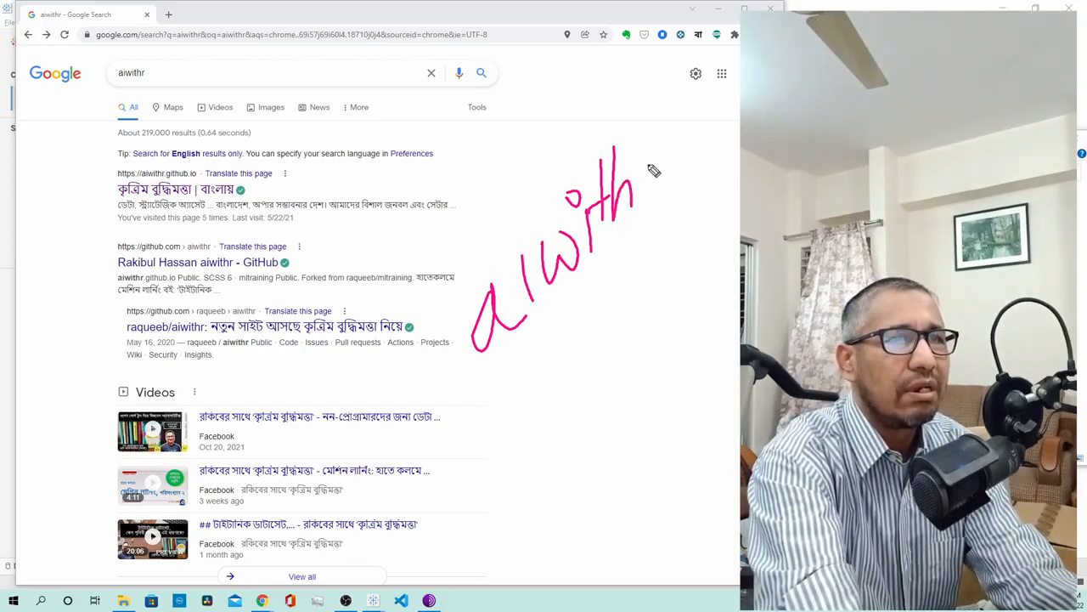
{"action": "mouse_move", "coordinate": [648, 141]}
{"action": "left_mouse_down"}
{"action": "mouse_move", "coordinate": [651, 197]}
{"action": "mouse_move", "coordinate": [651, 162]}
{"action": "mouse_move", "coordinate": [680, 176]}
{"action": "mouse_move", "coordinate": [608, 277]}
{"action": "mouse_move", "coordinate": [510, 361]}
{"action": "left_mouse_up"}
{"action": "mouse_move", "coordinate": [517, 438]}
{"action": "left_mouse_down"}
{"action": "mouse_move", "coordinate": [508, 476]}
{"action": "mouse_move", "coordinate": [531, 455]}
{"action": "left_mouse_up"}
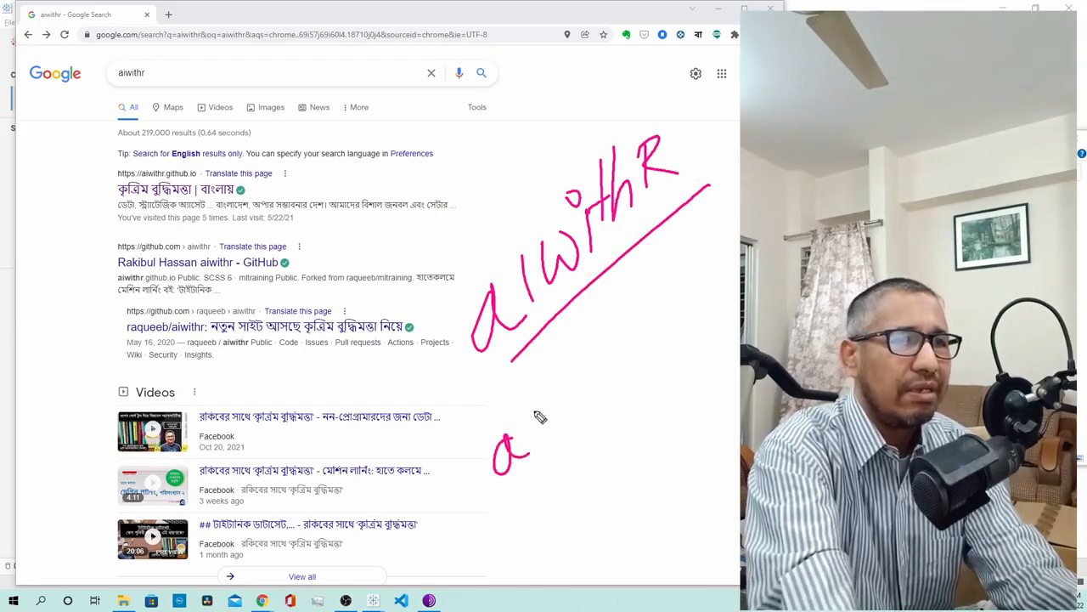
{"action": "mouse_move", "coordinate": [525, 389]}
{"action": "left_mouse_down"}
{"action": "mouse_move", "coordinate": [530, 446]}
{"action": "mouse_move", "coordinate": [554, 429]}
{"action": "mouse_move", "coordinate": [579, 381]}
{"action": "mouse_move", "coordinate": [586, 396]}
{"action": "left_mouse_up"}
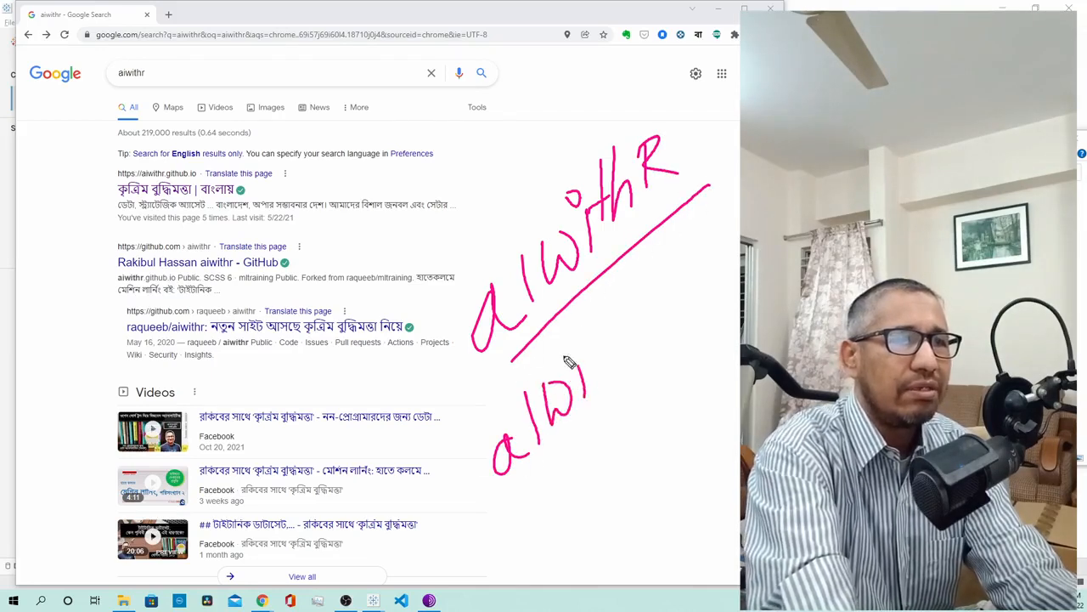
{"action": "left_click_drag", "start_coordinate": [564, 339], "coordinate": [561, 350]}
{"action": "left_click_drag", "start_coordinate": [596, 314], "coordinate": [600, 374]}
{"action": "mouse_move", "coordinate": [587, 339]}
{"action": "left_mouse_down"}
{"action": "mouse_move", "coordinate": [608, 333]}
{"action": "mouse_move", "coordinate": [608, 370]}
{"action": "mouse_move", "coordinate": [623, 364]}
{"action": "left_mouse_up"}
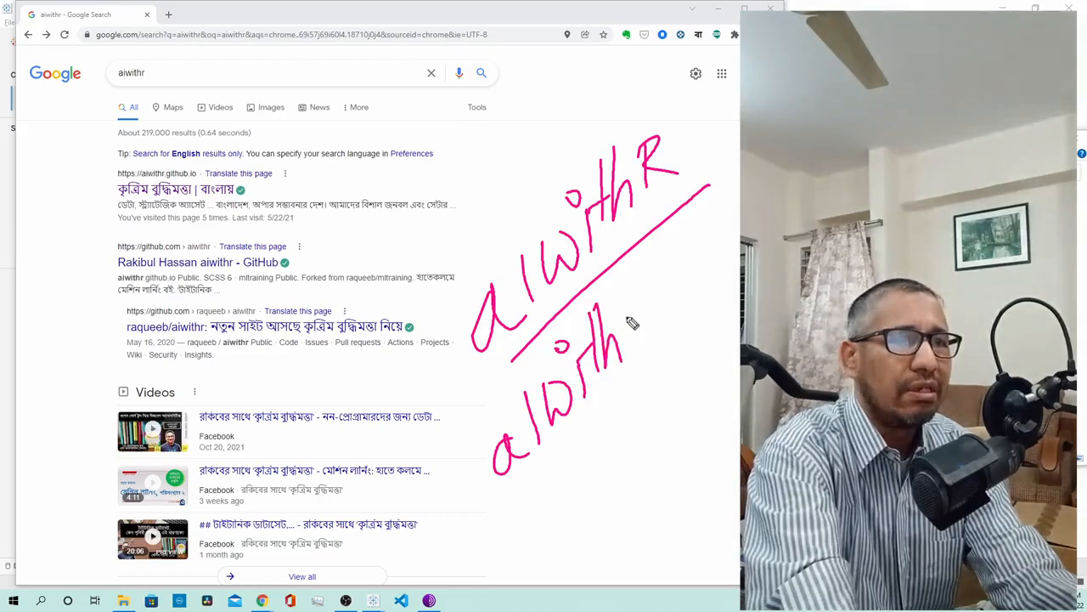
{"action": "mouse_move", "coordinate": [633, 304]}
{"action": "left_mouse_down"}
{"action": "mouse_move", "coordinate": [637, 353]}
{"action": "mouse_move", "coordinate": [650, 317]}
{"action": "mouse_move", "coordinate": [522, 513]}
{"action": "left_mouse_up"}
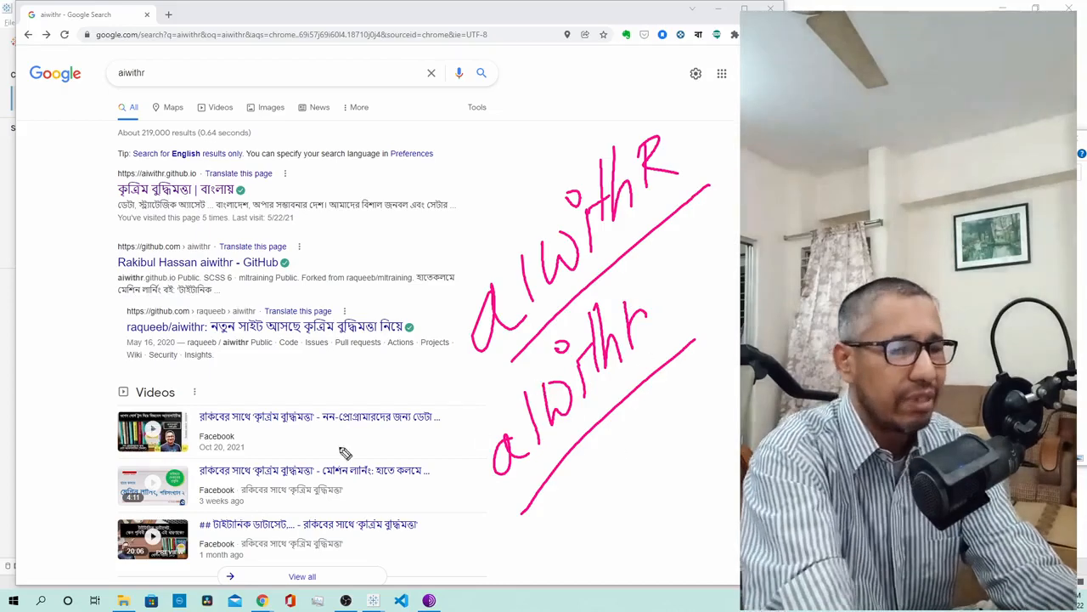
Handwrite "AIWITHR" in capitals across the search results, underline it, and clear all the pen drawings.
{"action": "mouse_move", "coordinate": [174, 367]}
{"action": "left_mouse_down"}
{"action": "mouse_move", "coordinate": [163, 423]}
{"action": "mouse_move", "coordinate": [195, 347]}
{"action": "mouse_move", "coordinate": [228, 397]}
{"action": "left_mouse_up"}
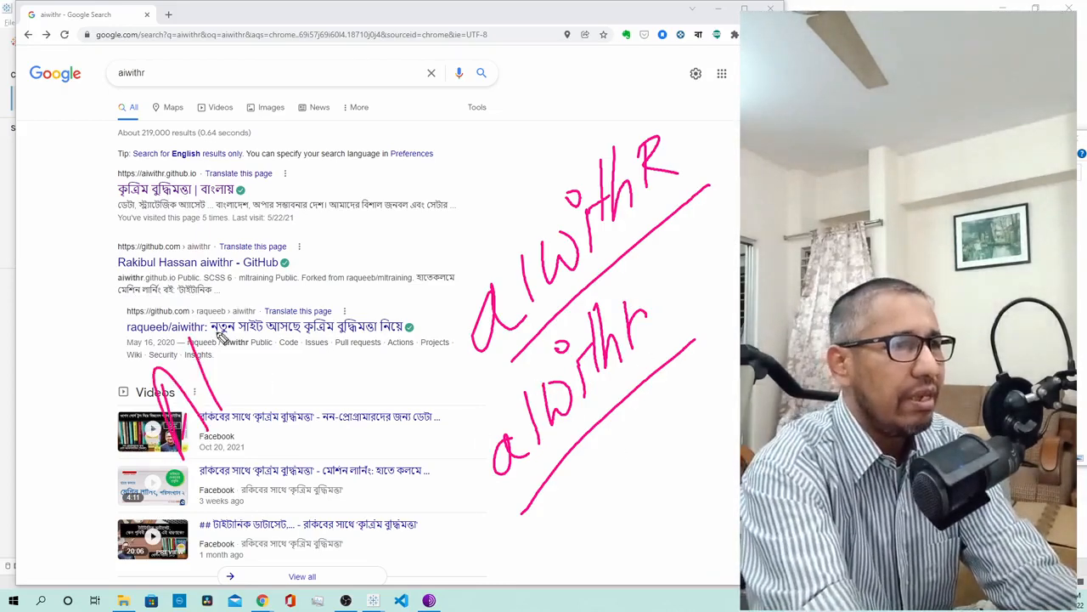
{"action": "mouse_move", "coordinate": [223, 311]}
{"action": "left_mouse_down"}
{"action": "mouse_move", "coordinate": [241, 384]}
{"action": "mouse_move", "coordinate": [270, 307]}
{"action": "mouse_move", "coordinate": [286, 310]}
{"action": "left_mouse_up"}
{"action": "mouse_move", "coordinate": [289, 244]}
{"action": "left_mouse_down"}
{"action": "mouse_move", "coordinate": [303, 314]}
{"action": "mouse_move", "coordinate": [304, 254]}
{"action": "mouse_move", "coordinate": [351, 274]}
{"action": "left_mouse_up"}
{"action": "mouse_move", "coordinate": [350, 192]}
{"action": "left_mouse_down"}
{"action": "mouse_move", "coordinate": [355, 243]}
{"action": "mouse_move", "coordinate": [395, 223]}
{"action": "left_mouse_up"}
{"action": "mouse_move", "coordinate": [486, 222]}
{"action": "left_mouse_down"}
{"action": "mouse_move", "coordinate": [308, 385]}
{"action": "mouse_move", "coordinate": [197, 514]}
{"action": "left_mouse_up"}
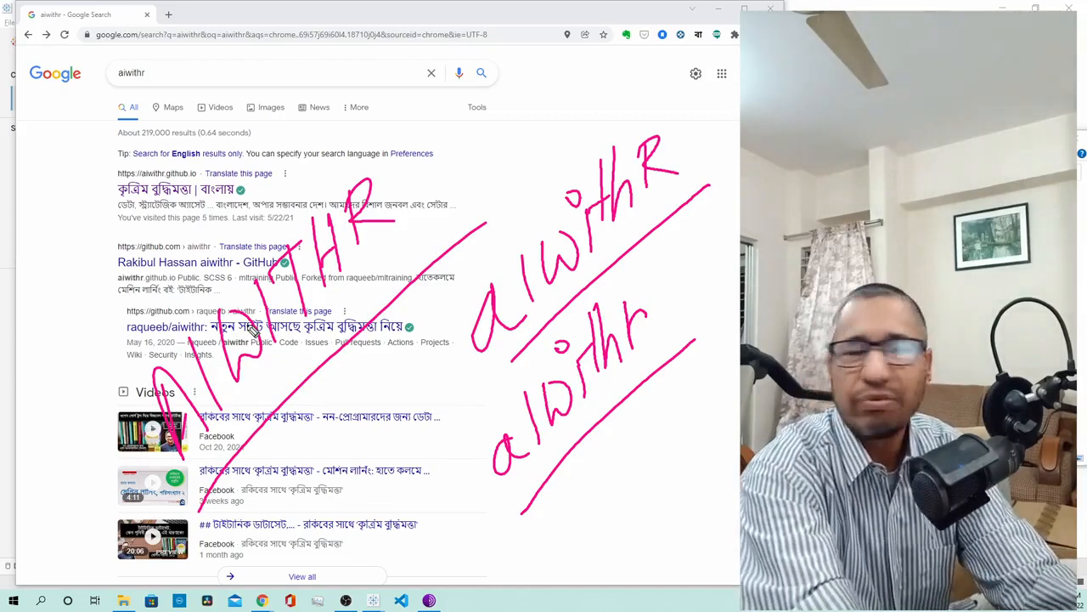
{"action": "key", "text": "Escape"}
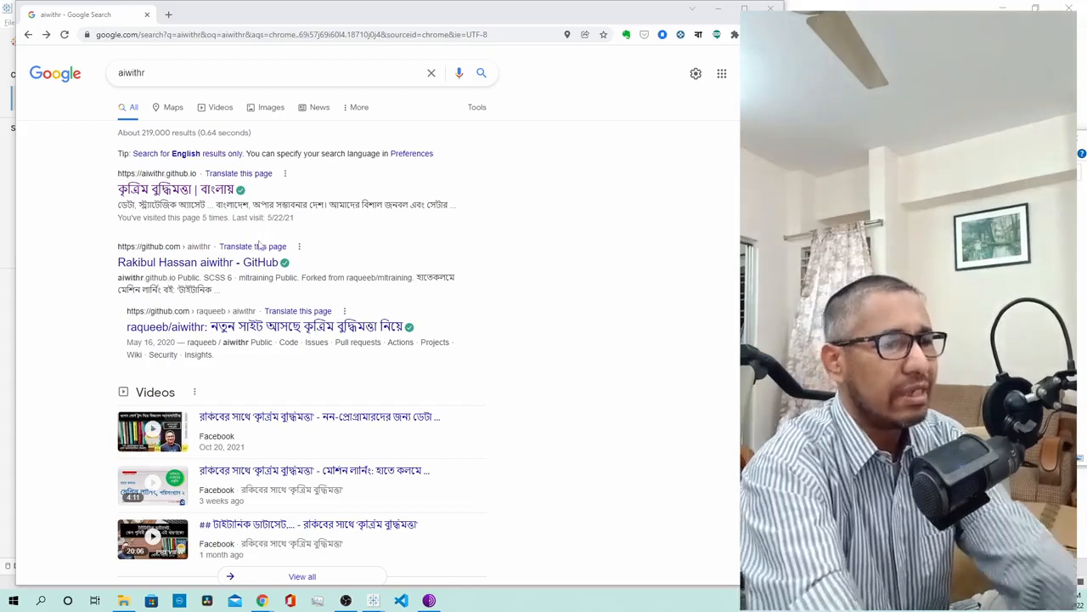
Reopen the aiwithr.github.io site from the results and go to the table of book links on its resources page.
{"action": "left_click", "coordinate": [181, 193]}
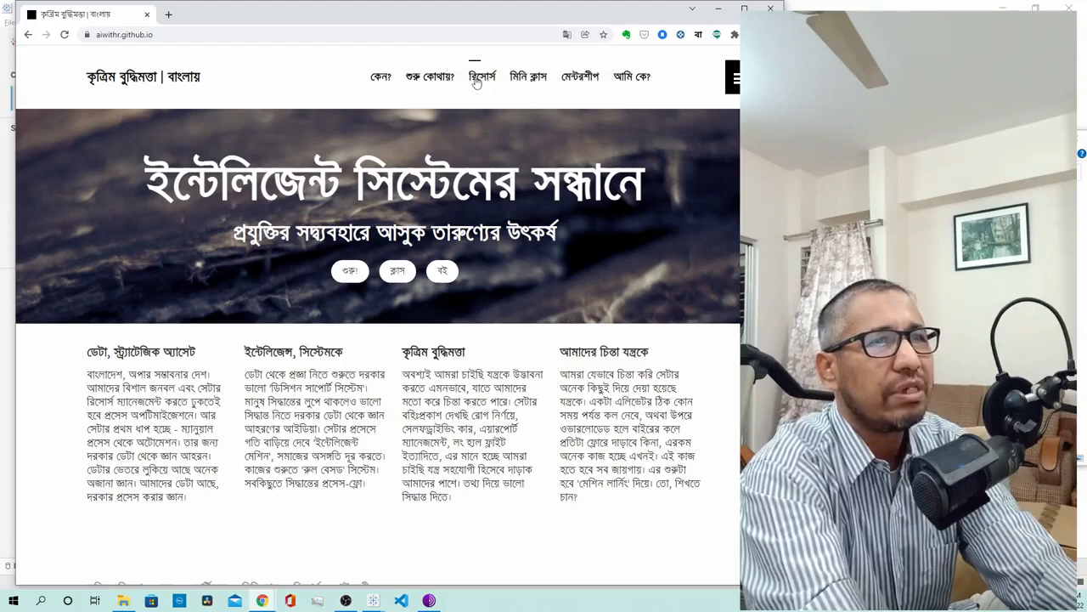
{"action": "left_click", "coordinate": [479, 81]}
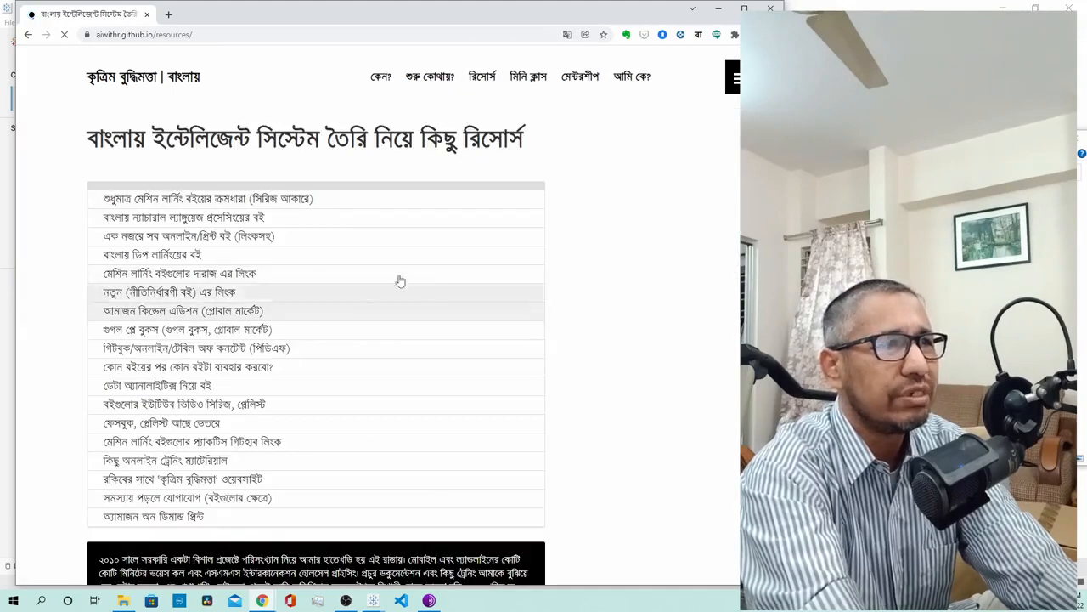
{"action": "scroll", "coordinate": [436, 260], "scroll_direction": "down", "scroll_amount": 2}
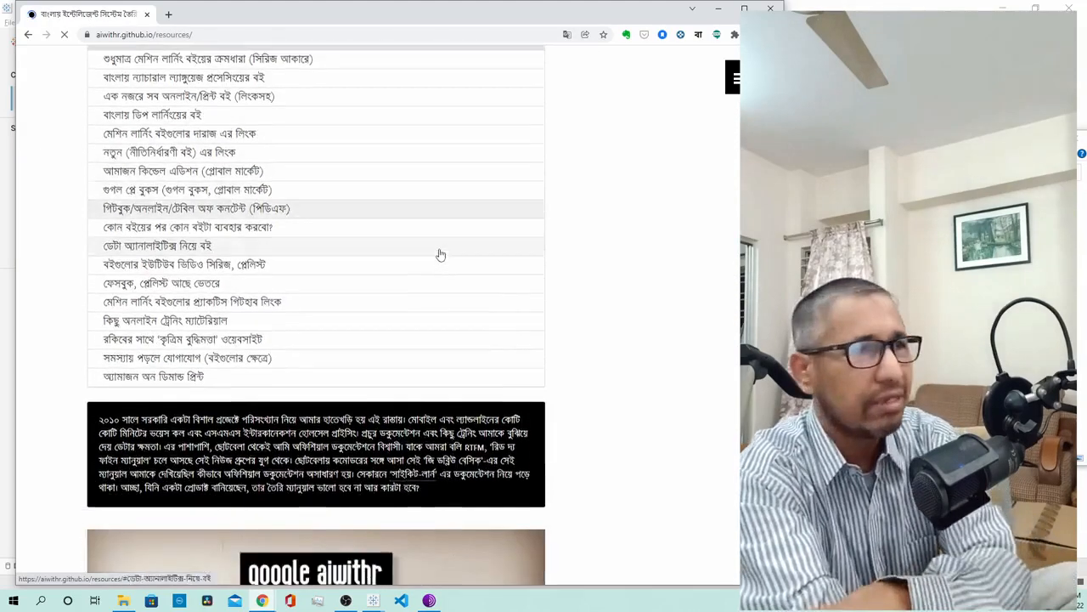
{"action": "scroll", "coordinate": [440, 255], "scroll_direction": "down", "scroll_amount": 10}
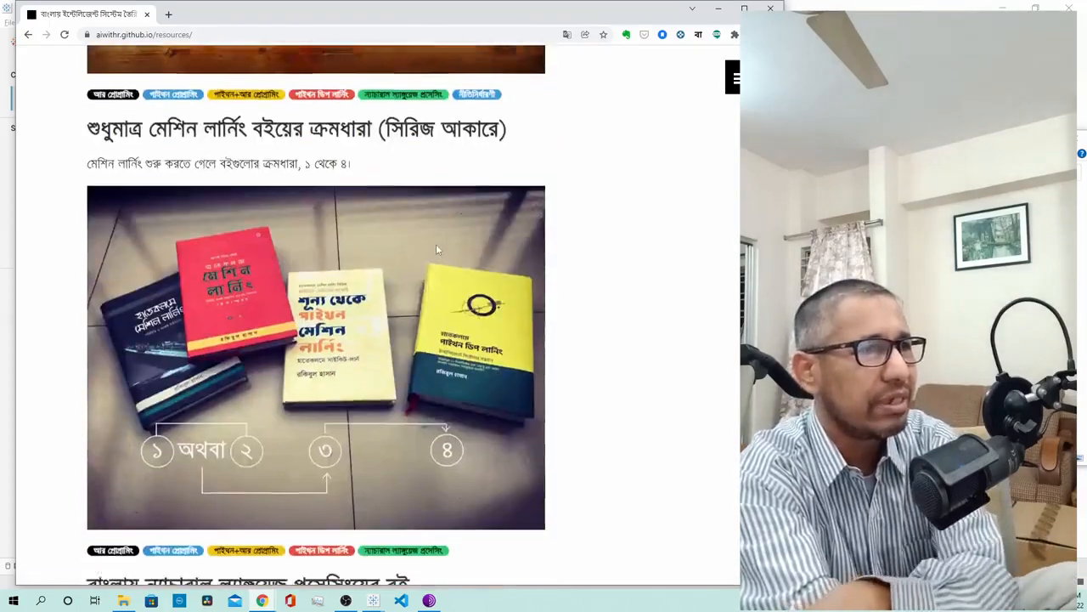
{"action": "scroll", "coordinate": [438, 249], "scroll_direction": "down", "scroll_amount": 12}
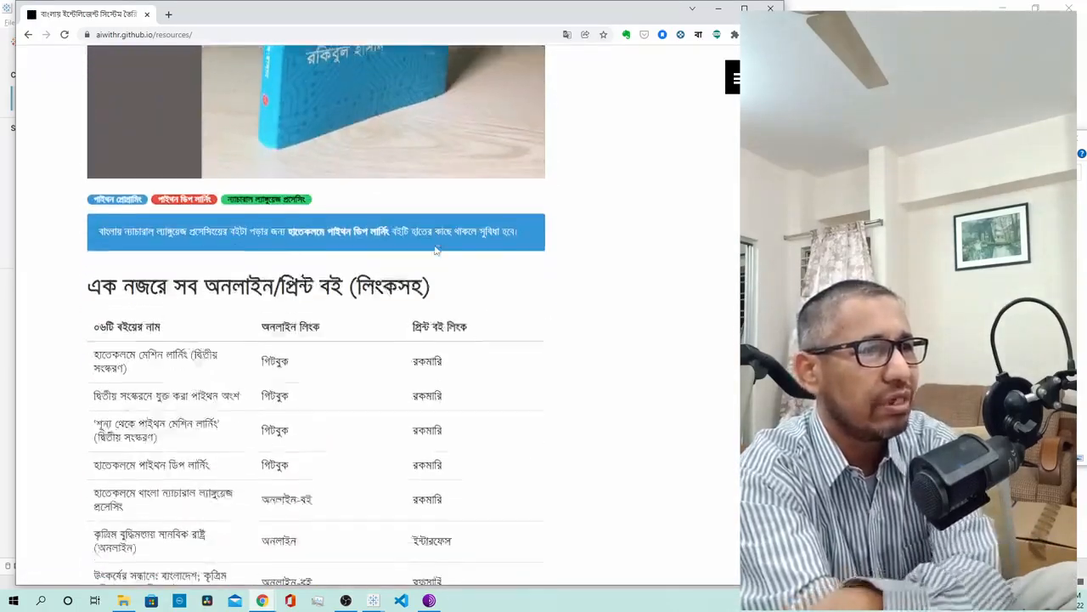
{"action": "scroll", "coordinate": [436, 250], "scroll_direction": "down", "scroll_amount": 2}
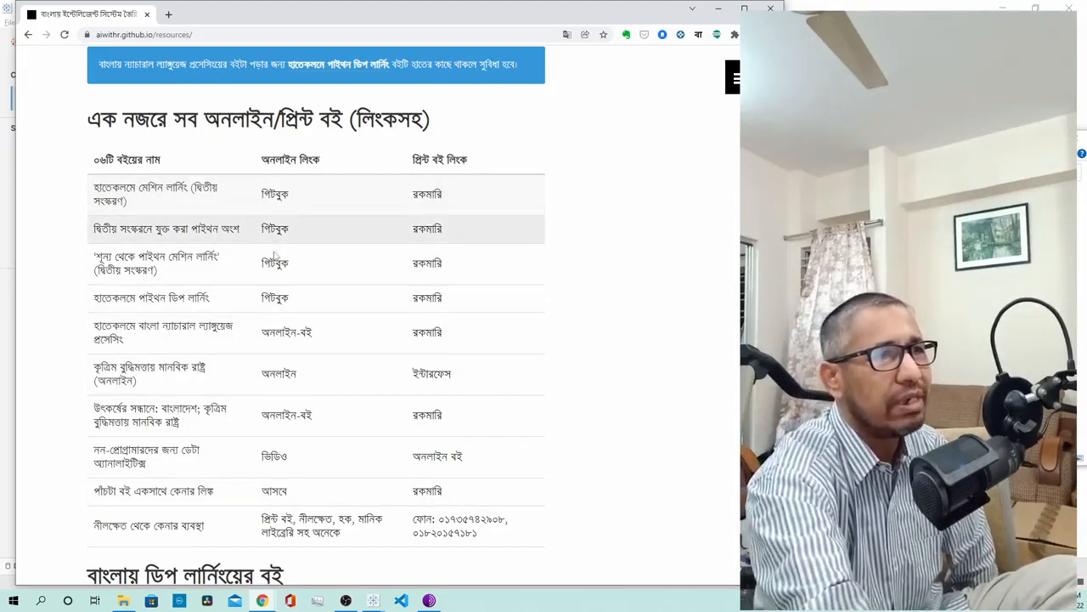
Open the online edition of the উৎকর্ষের সন্ধানে: বাংলাদেশ book, return to the resources table, and minimize the browser.
{"action": "left_click", "coordinate": [284, 421]}
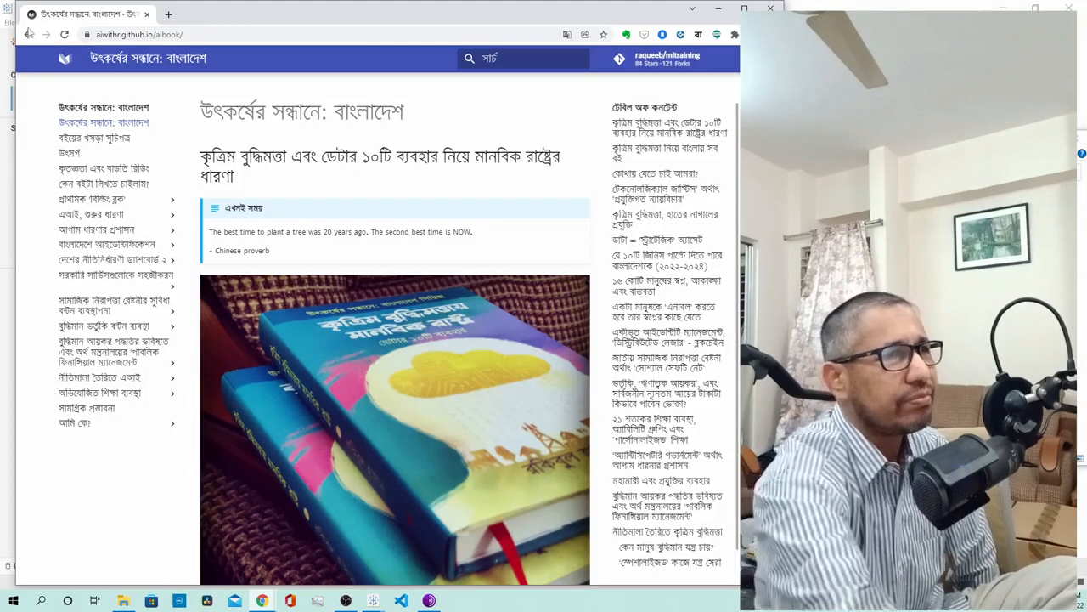
{"action": "left_click", "coordinate": [28, 34]}
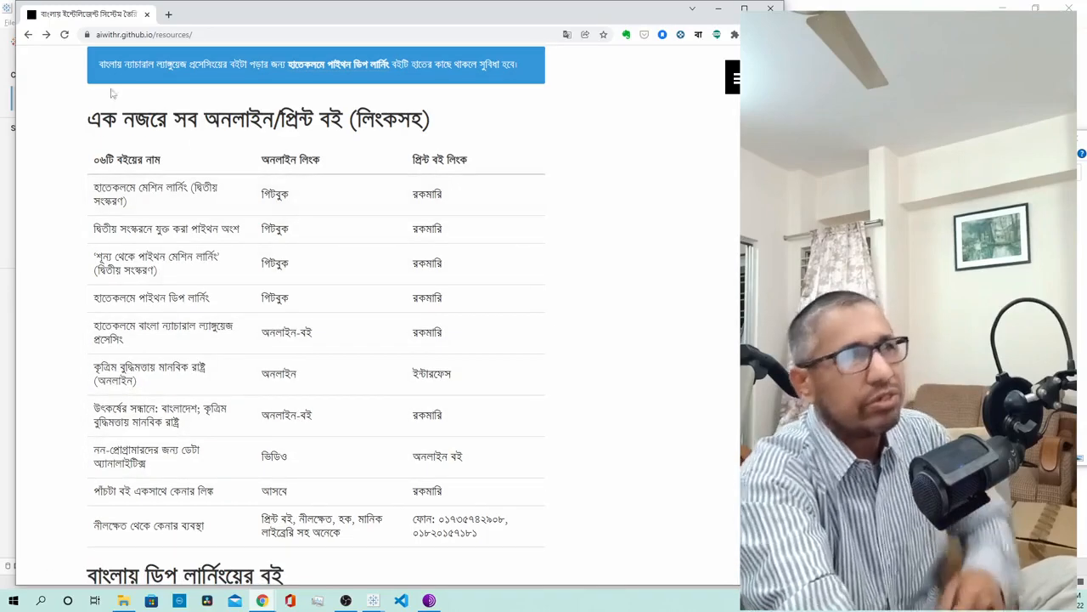
{"action": "left_click", "coordinate": [718, 10]}
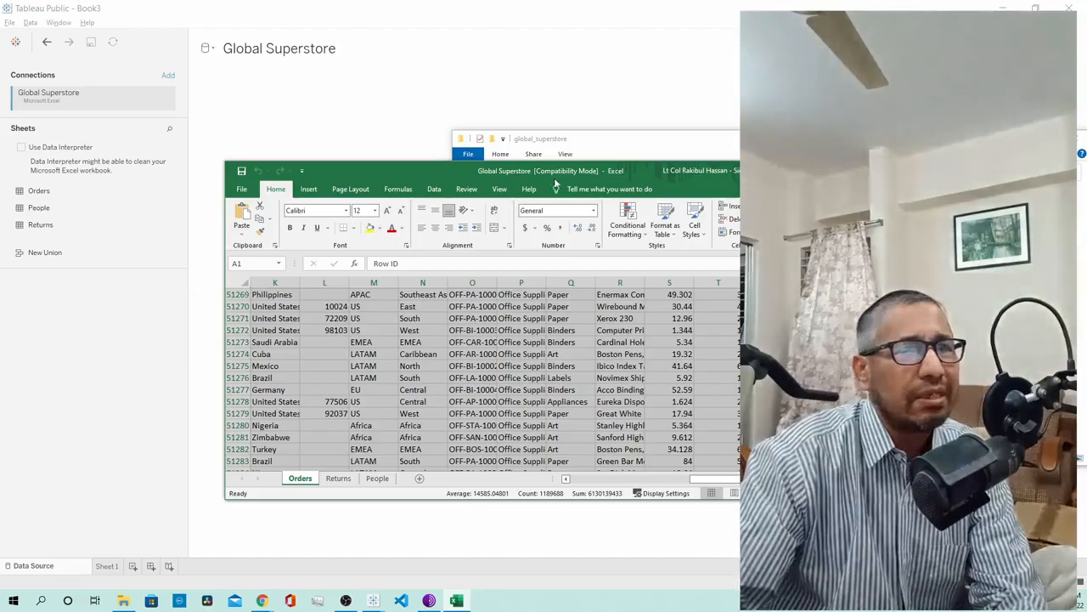
Maximize the Global Superstore workbook in Excel and look through the last rows and first columns of the Orders sheet.
{"action": "double_click", "coordinate": [552, 171]}
{"action": "left_click", "coordinate": [457, 453]}
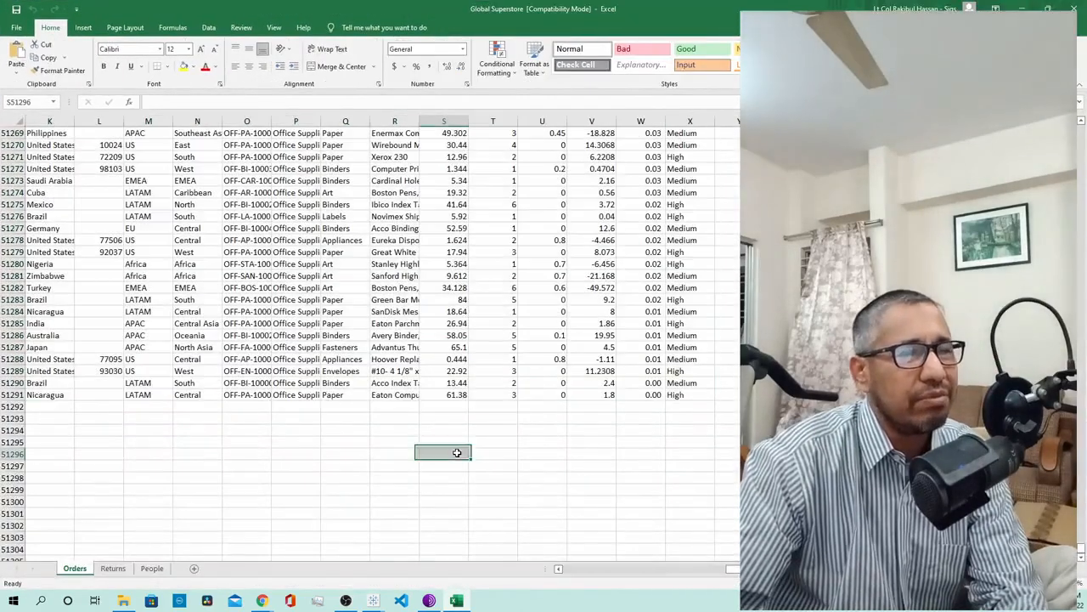
{"action": "scroll", "coordinate": [458, 453], "scroll_direction": "up", "scroll_amount": 15}
{"action": "scroll", "coordinate": [457, 452], "scroll_direction": "left", "scroll_amount": 5}
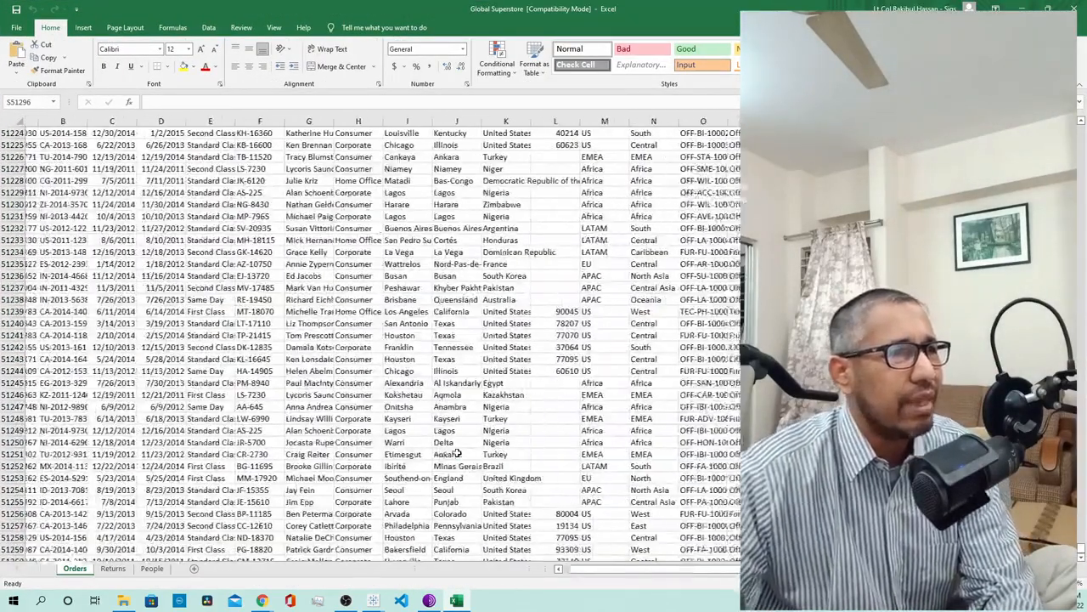
{"action": "scroll", "coordinate": [457, 453], "scroll_direction": "up", "scroll_amount": 20}
{"action": "scroll", "coordinate": [457, 453], "scroll_direction": "up", "scroll_amount": 20}
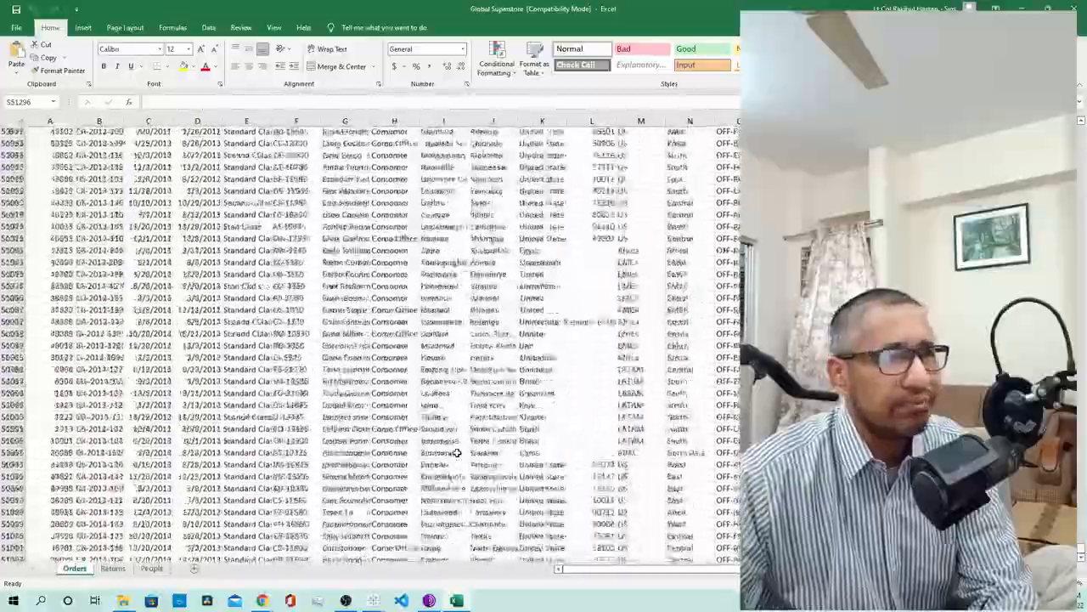
{"action": "scroll", "coordinate": [457, 432], "scroll_direction": "down", "scroll_amount": 20}
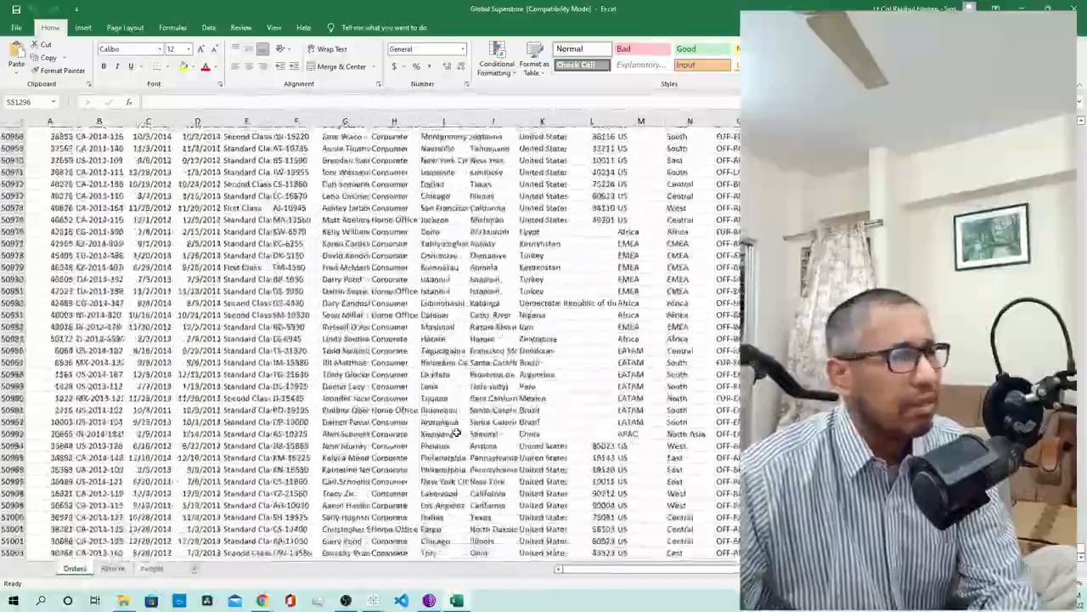
{"action": "scroll", "coordinate": [457, 433], "scroll_direction": "down", "scroll_amount": 20}
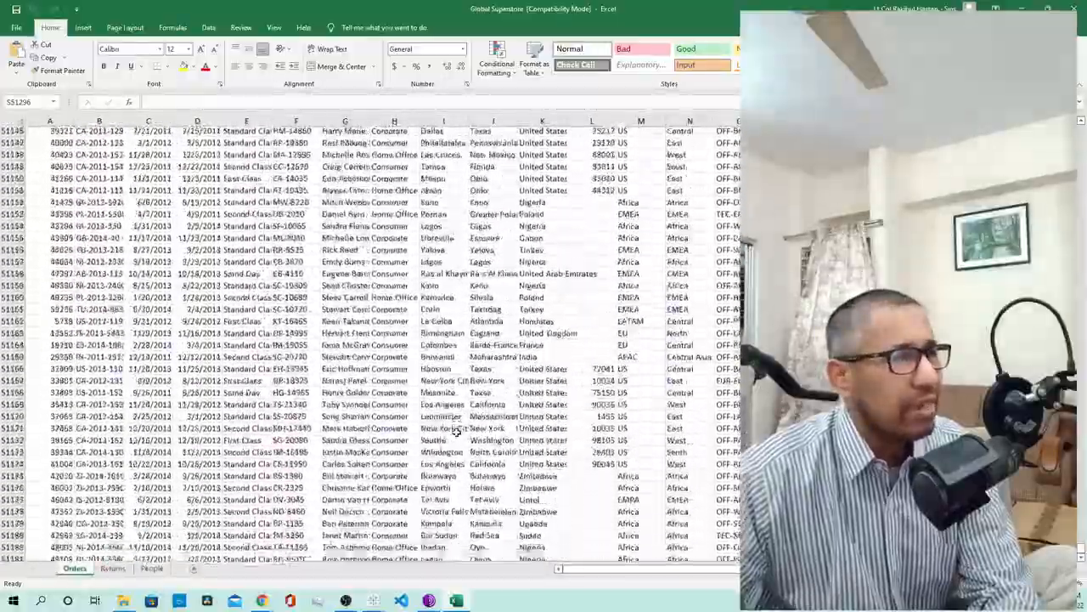
{"action": "scroll", "coordinate": [457, 432], "scroll_direction": "down", "scroll_amount": 5}
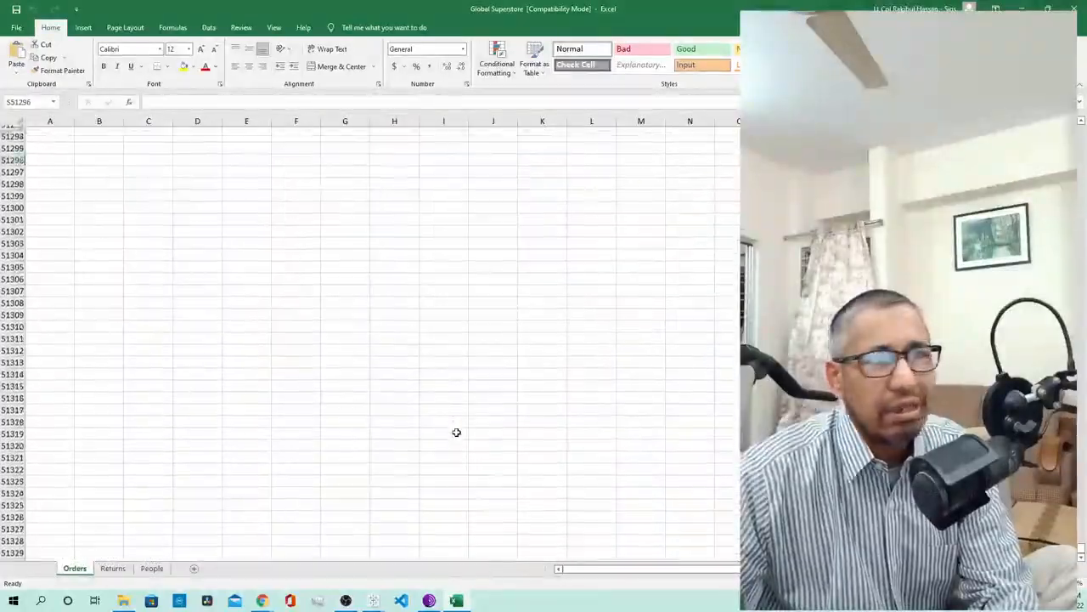
{"action": "scroll", "coordinate": [456, 433], "scroll_direction": "up", "scroll_amount": 11}
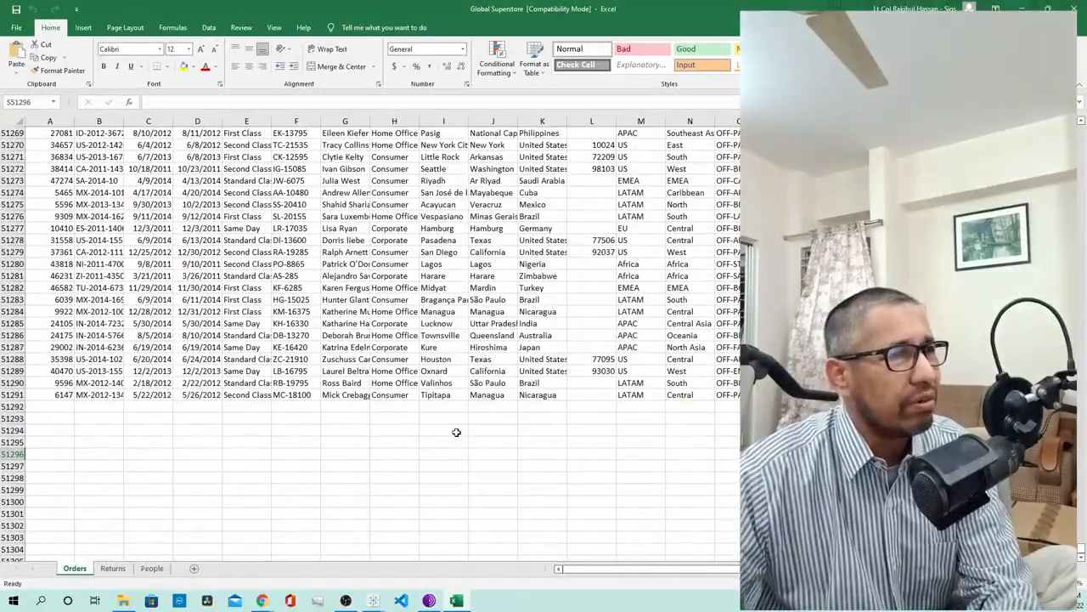
Circle the last data row's number, 51291, and the Orders, Returns and People sheet names with the screen pen.
{"action": "key", "text": "ctrl+shift+3"}
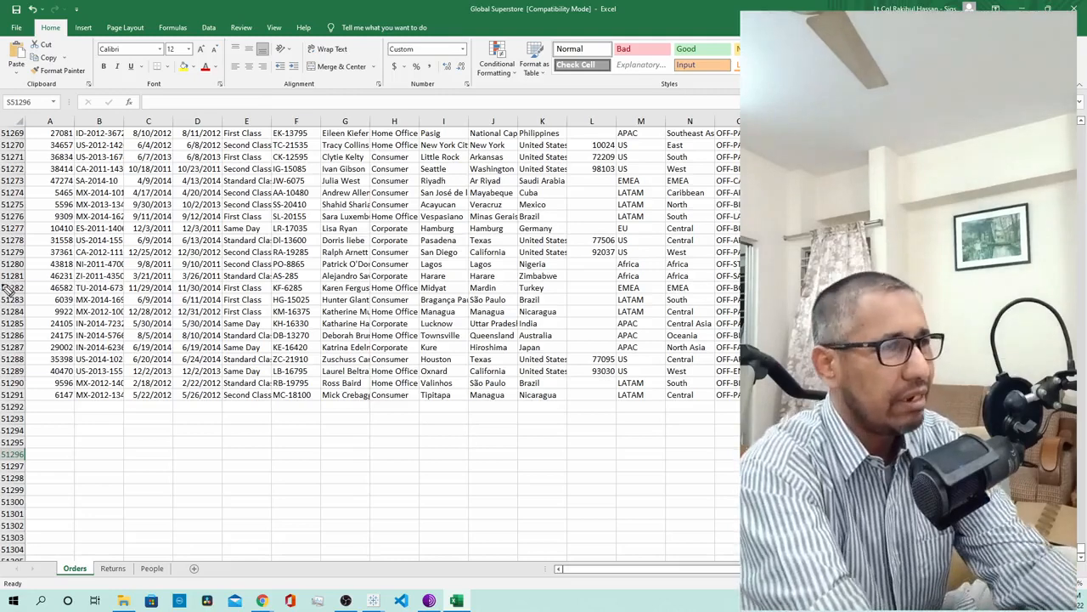
{"action": "mouse_move", "coordinate": [56, 385]}
{"action": "left_mouse_down"}
{"action": "mouse_move", "coordinate": [7, 393]}
{"action": "mouse_move", "coordinate": [28, 439]}
{"action": "mouse_move", "coordinate": [40, 384]}
{"action": "mouse_move", "coordinate": [39, 398]}
{"action": "mouse_move", "coordinate": [12, 384]}
{"action": "left_mouse_up"}
{"action": "key", "text": "ctrl+shift+7"}
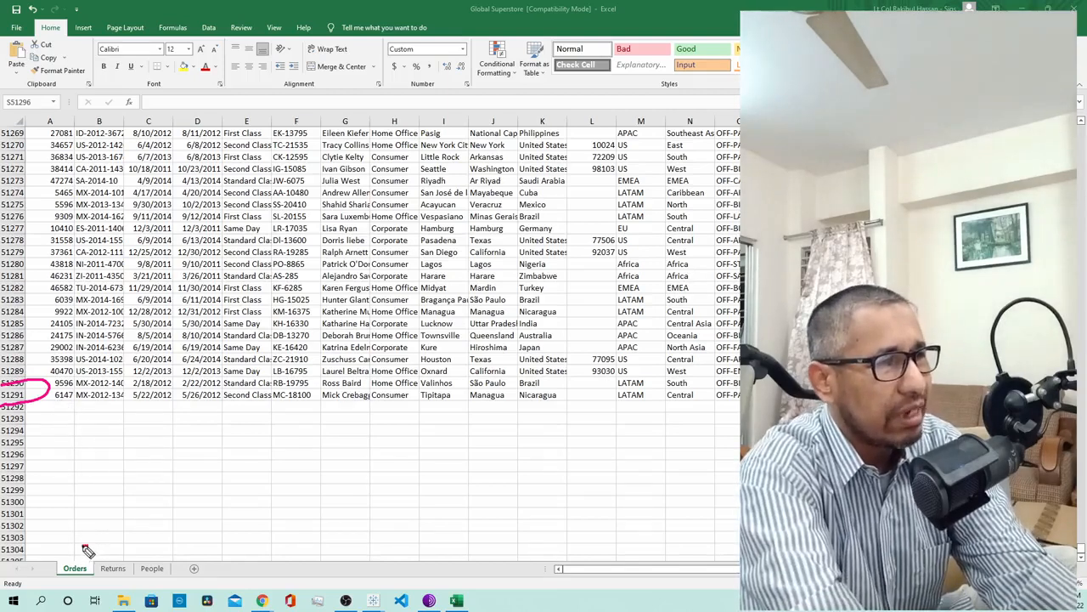
{"action": "mouse_move", "coordinate": [83, 546]}
{"action": "left_mouse_down"}
{"action": "mouse_move", "coordinate": [51, 562]}
{"action": "mouse_move", "coordinate": [63, 586]}
{"action": "mouse_move", "coordinate": [100, 568]}
{"action": "mouse_move", "coordinate": [74, 546]}
{"action": "mouse_move", "coordinate": [104, 568]}
{"action": "mouse_move", "coordinate": [106, 586]}
{"action": "mouse_move", "coordinate": [141, 565]}
{"action": "mouse_move", "coordinate": [132, 546]}
{"action": "mouse_move", "coordinate": [145, 583]}
{"action": "mouse_move", "coordinate": [180, 552]}
{"action": "mouse_move", "coordinate": [147, 539]}
{"action": "left_mouse_up"}
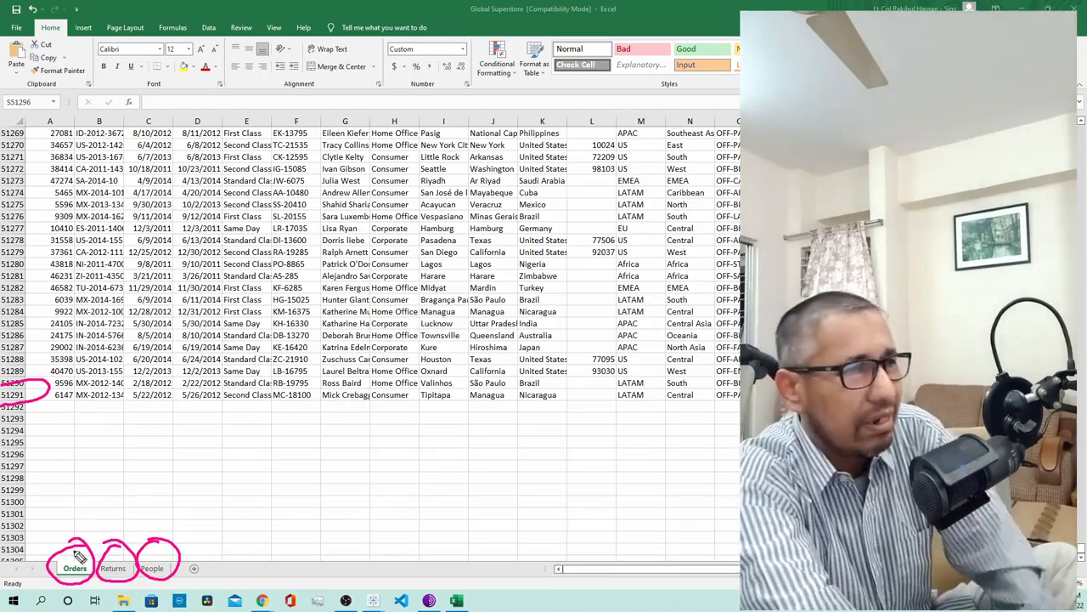
Draw lines from the three circled sheet names, number them 1 to 3 in handwritten Bengali numerals, and clear the drawings.
{"action": "left_click_drag", "start_coordinate": [75, 559], "coordinate": [129, 461]}
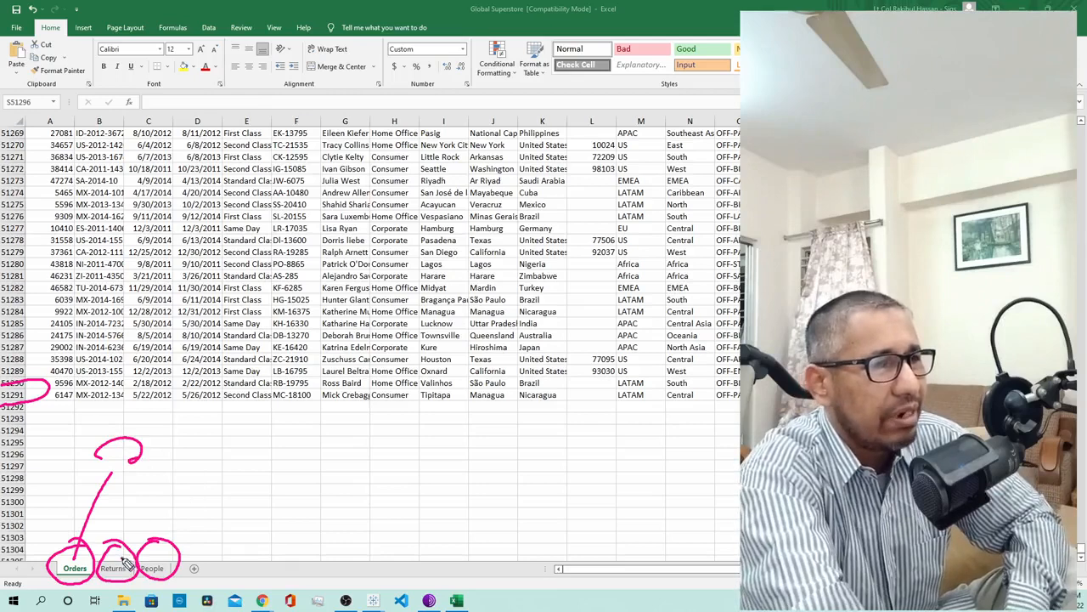
{"action": "left_click_drag", "start_coordinate": [123, 561], "coordinate": [170, 488]}
{"action": "mouse_move", "coordinate": [187, 455]}
{"action": "left_mouse_down"}
{"action": "mouse_move", "coordinate": [193, 439]}
{"action": "mouse_move", "coordinate": [221, 464]}
{"action": "left_mouse_up"}
{"action": "left_click_drag", "start_coordinate": [227, 416], "coordinate": [240, 413]}
{"action": "left_click_drag", "start_coordinate": [170, 552], "coordinate": [247, 489]}
{"action": "mouse_move", "coordinate": [274, 444]}
{"action": "left_mouse_down"}
{"action": "mouse_move", "coordinate": [291, 485]}
{"action": "mouse_move", "coordinate": [268, 446]}
{"action": "left_mouse_up"}
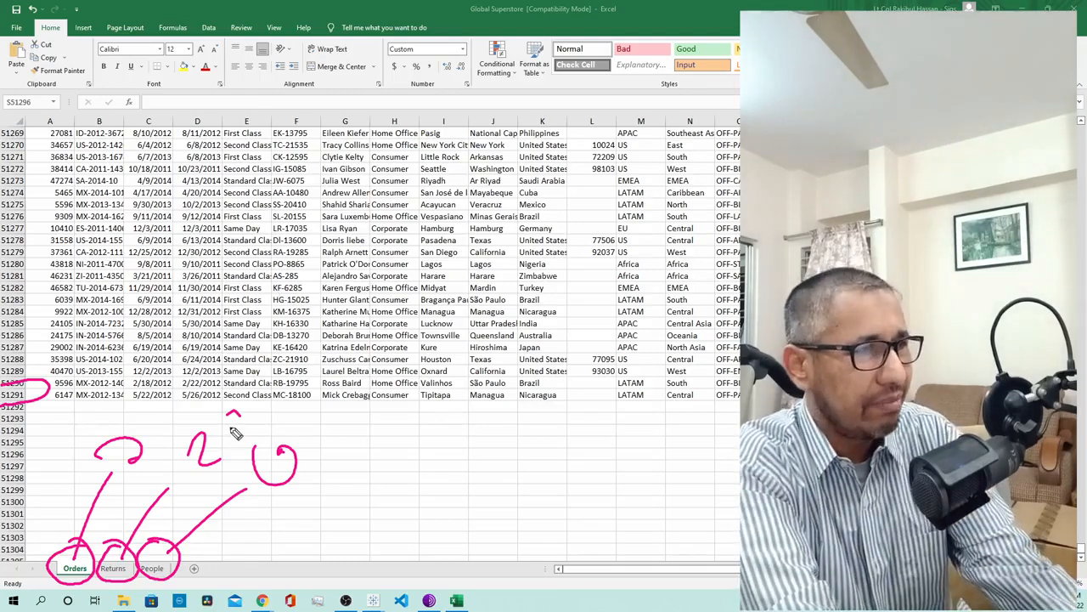
{"action": "key", "text": "e"}
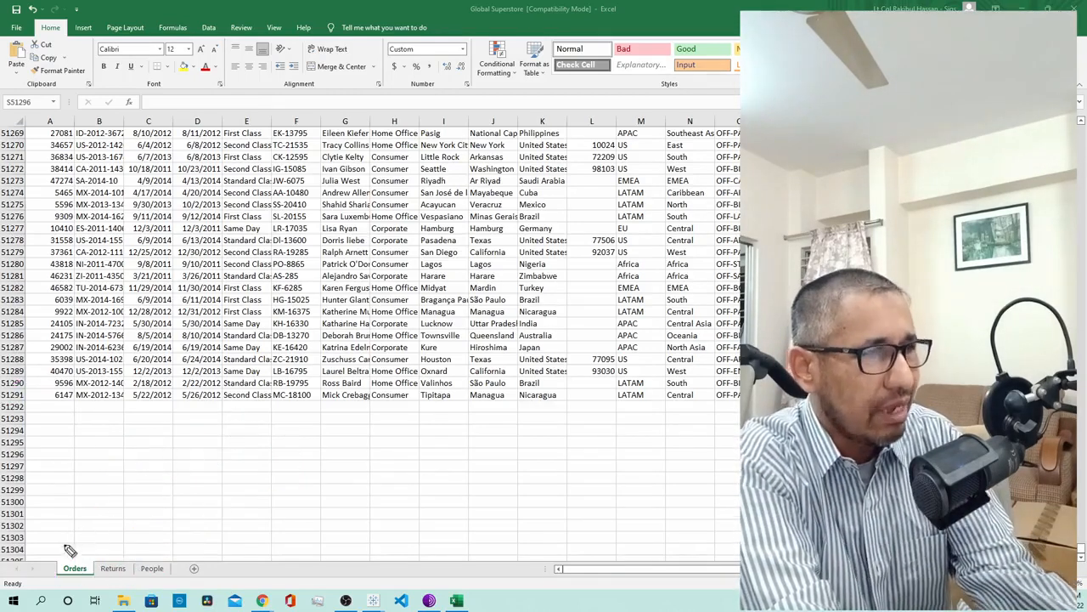
Circle the Orders sheet name with the screen pen, draw an arrow up from it, and remove the drawing.
{"action": "mouse_move", "coordinate": [70, 529]}
{"action": "left_mouse_down"}
{"action": "mouse_move", "coordinate": [83, 595]}
{"action": "mouse_move", "coordinate": [75, 520]}
{"action": "mouse_move", "coordinate": [49, 537]}
{"action": "left_mouse_up"}
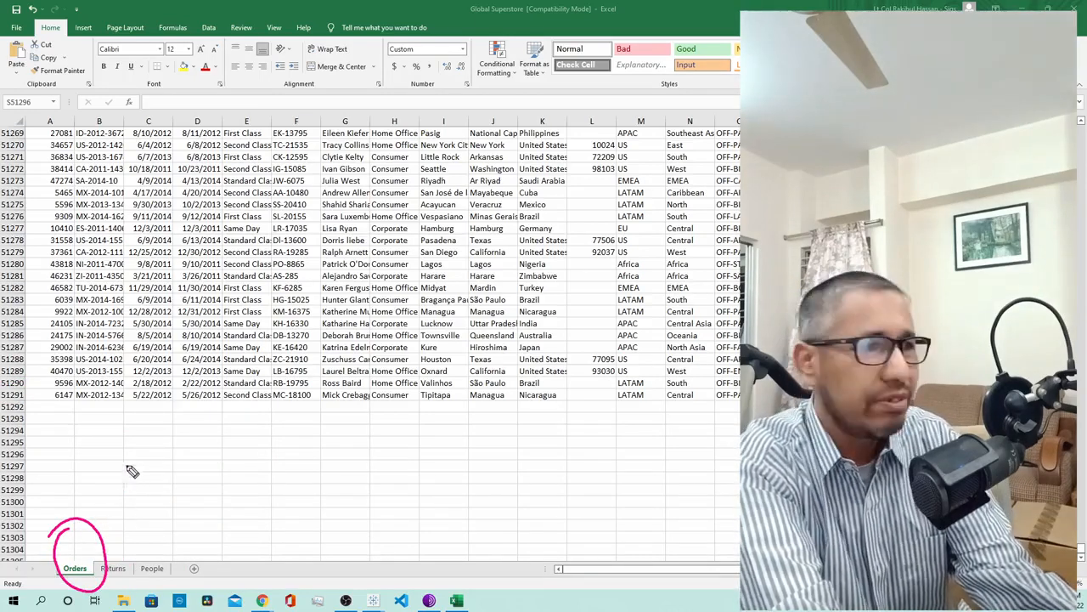
{"action": "mouse_move", "coordinate": [94, 546]}
{"action": "left_mouse_down"}
{"action": "mouse_move", "coordinate": [127, 456]}
{"action": "mouse_move", "coordinate": [151, 512]}
{"action": "left_mouse_up"}
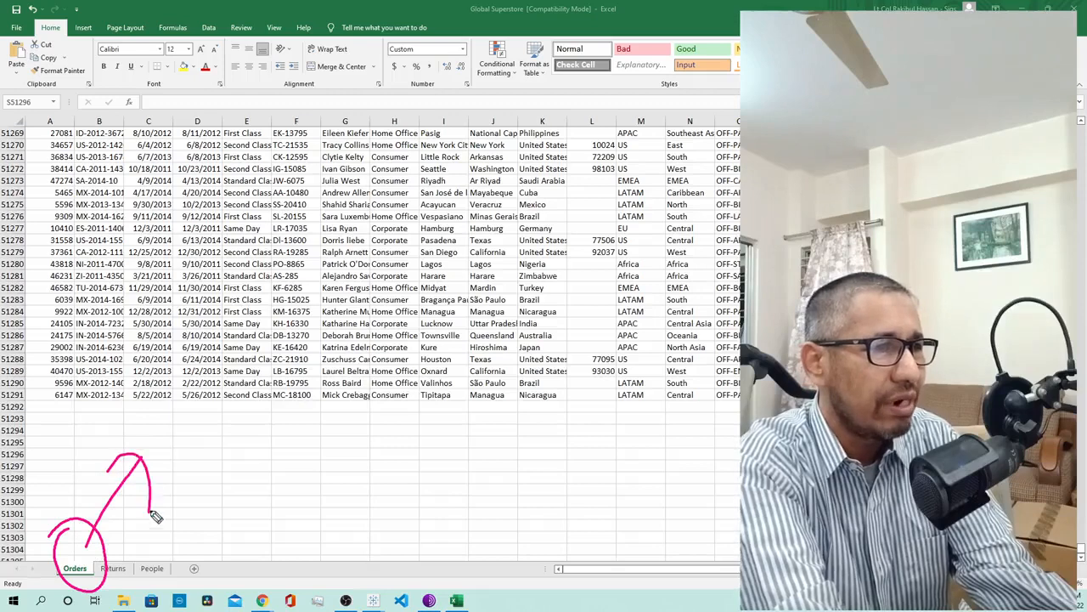
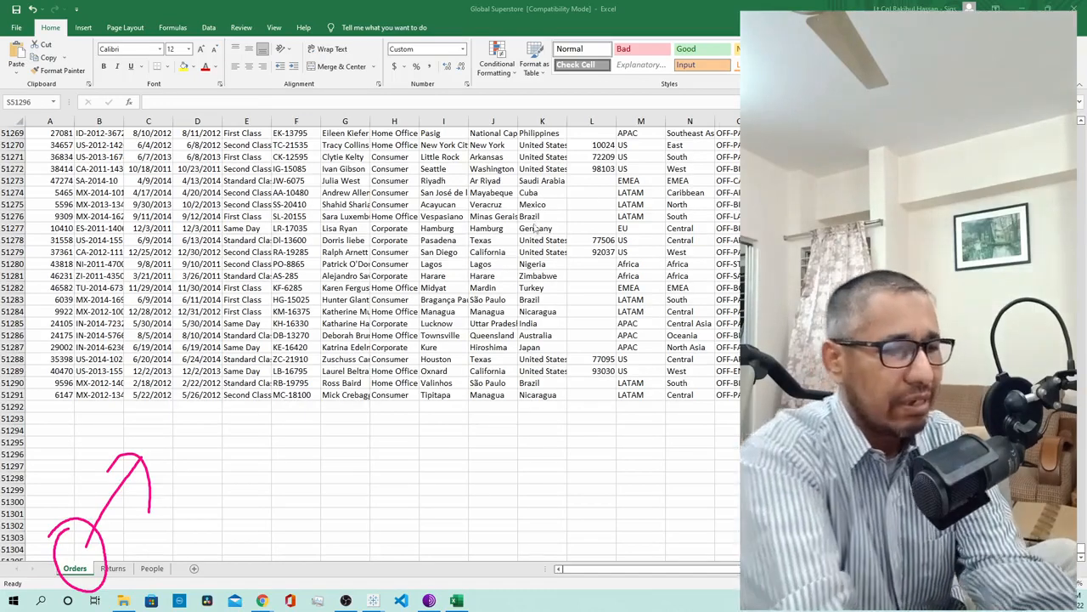
{"action": "key", "text": "Escape"}
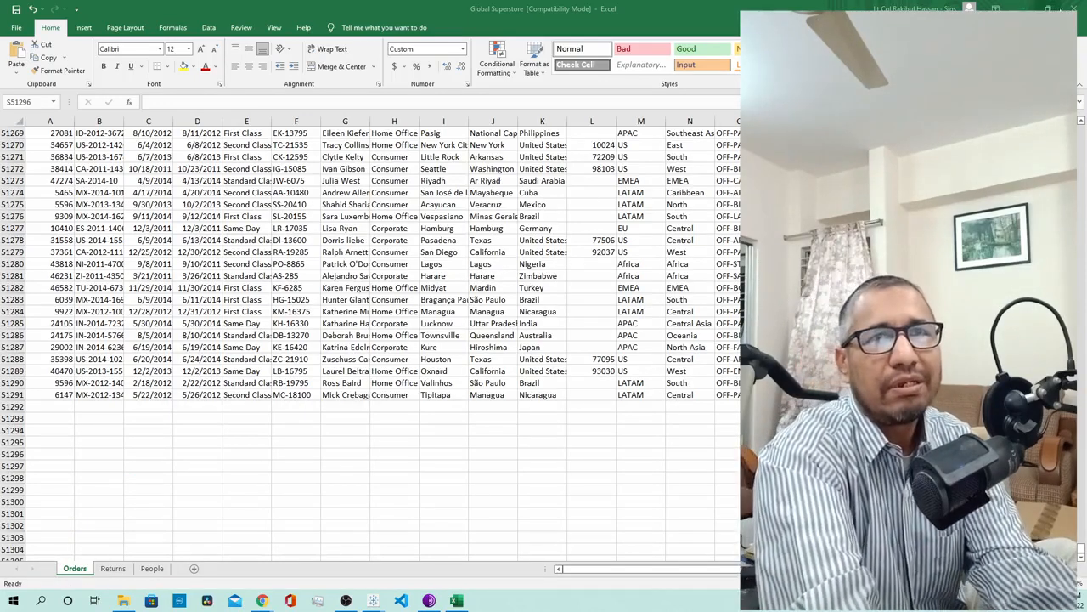
Close the Global Superstore workbook without saving changes and put away the global_superstore folder window to return to Tableau Public.
{"action": "left_click", "coordinate": [1072, 8]}
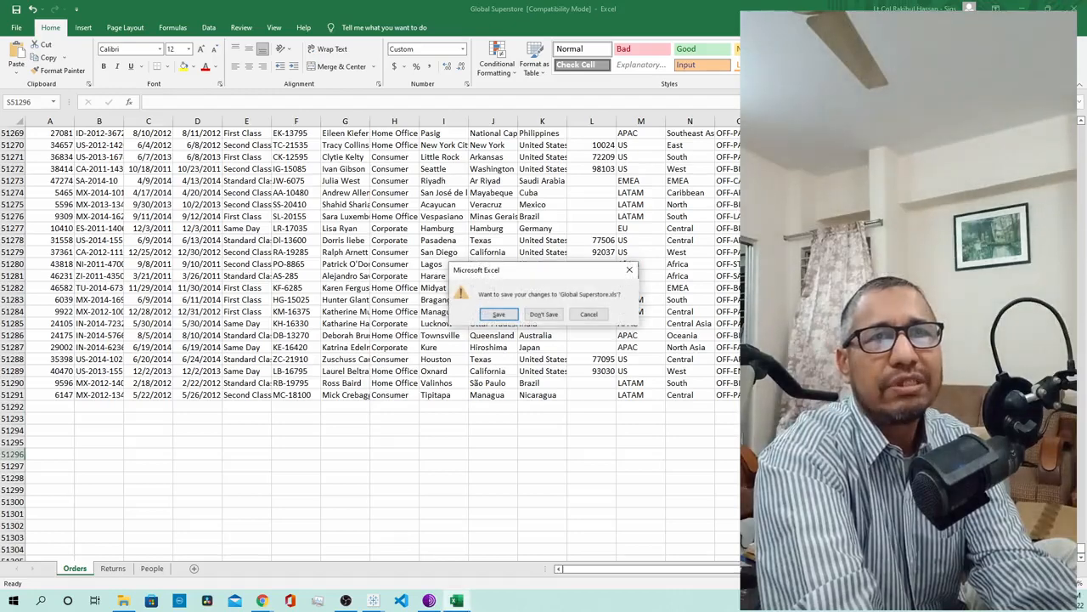
{"action": "left_click", "coordinate": [544, 314]}
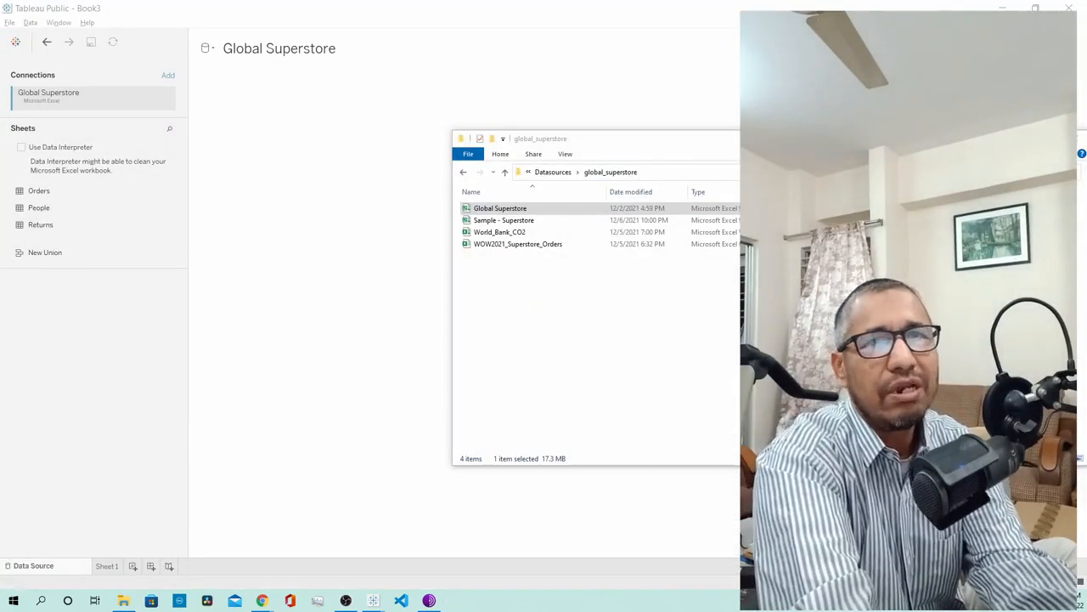
{"action": "left_click", "coordinate": [1009, 138]}
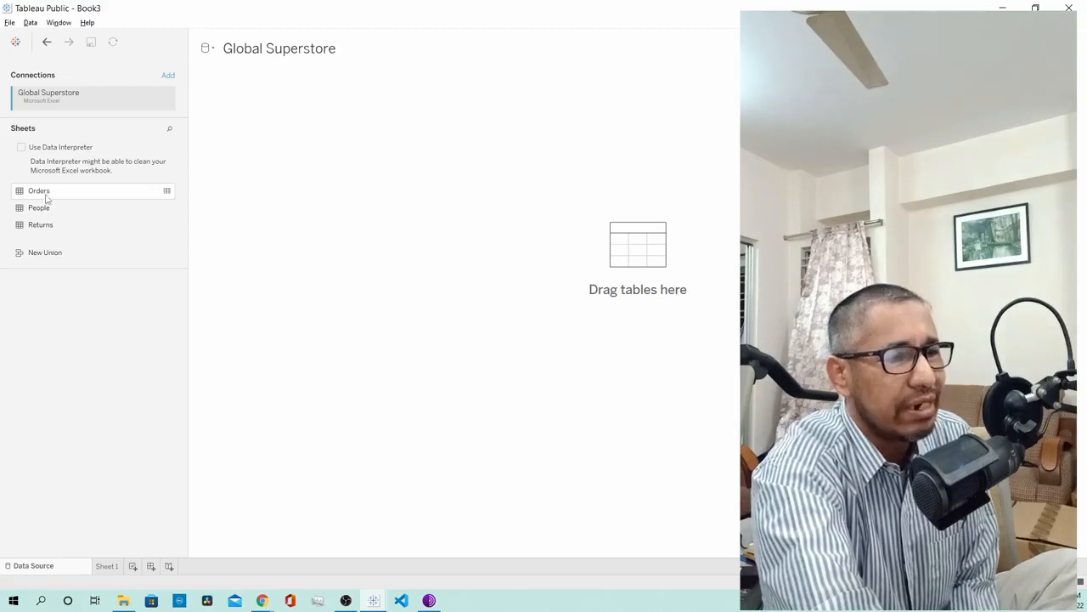
Add the Orders table to the data source canvas and check the table choices above its data preview.
{"action": "left_click_drag", "start_coordinate": [46, 194], "coordinate": [399, 189]}
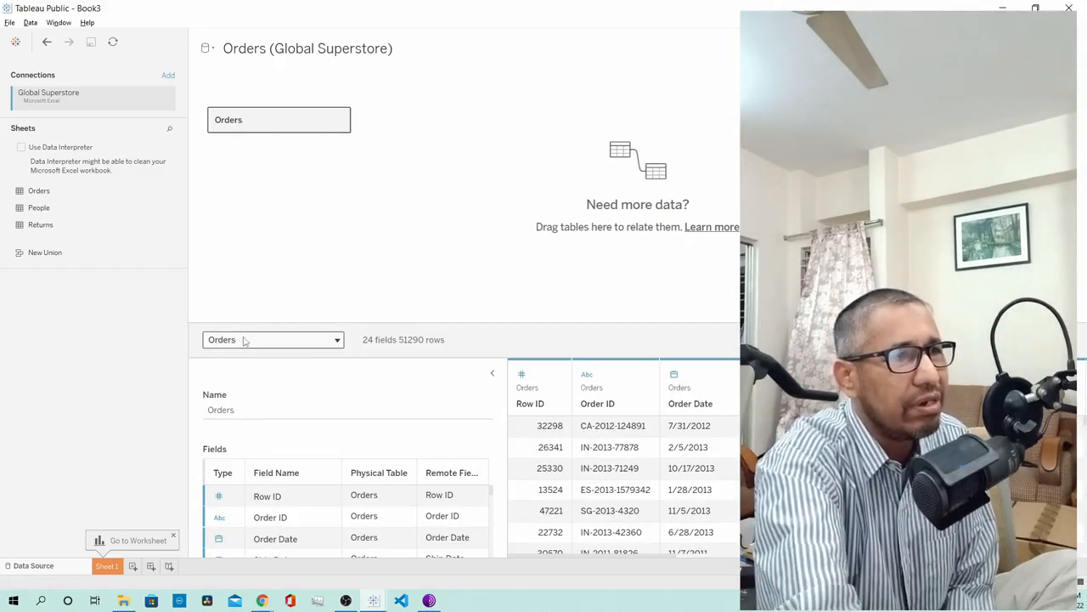
{"action": "left_click", "coordinate": [320, 344]}
{"action": "left_click", "coordinate": [320, 341]}
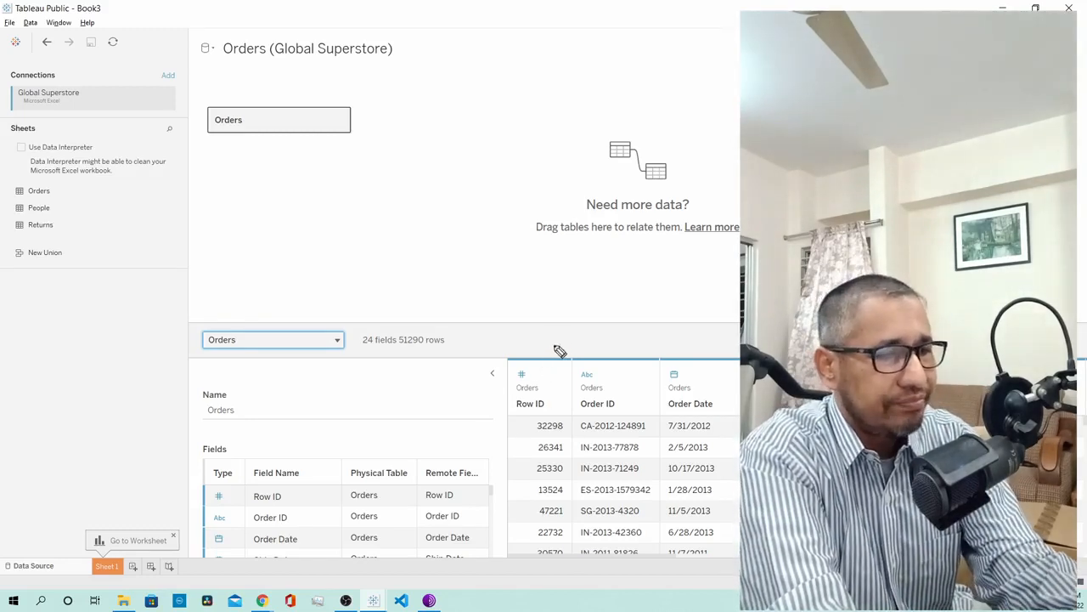
Circle the Row ID column's data type symbol with the screen pen and link it to a large handwritten "#".
{"action": "mouse_move", "coordinate": [543, 366]}
{"action": "left_mouse_down"}
{"action": "mouse_move", "coordinate": [498, 359]}
{"action": "mouse_move", "coordinate": [530, 383]}
{"action": "mouse_move", "coordinate": [517, 364]}
{"action": "mouse_move", "coordinate": [668, 292]}
{"action": "left_mouse_up"}
{"action": "mouse_move", "coordinate": [705, 257]}
{"action": "left_mouse_down"}
{"action": "mouse_move", "coordinate": [680, 327]}
{"action": "mouse_move", "coordinate": [702, 321]}
{"action": "left_mouse_up"}
{"action": "left_click_drag", "start_coordinate": [663, 287], "coordinate": [739, 267]}
{"action": "left_click_drag", "start_coordinate": [658, 316], "coordinate": [739, 285]}
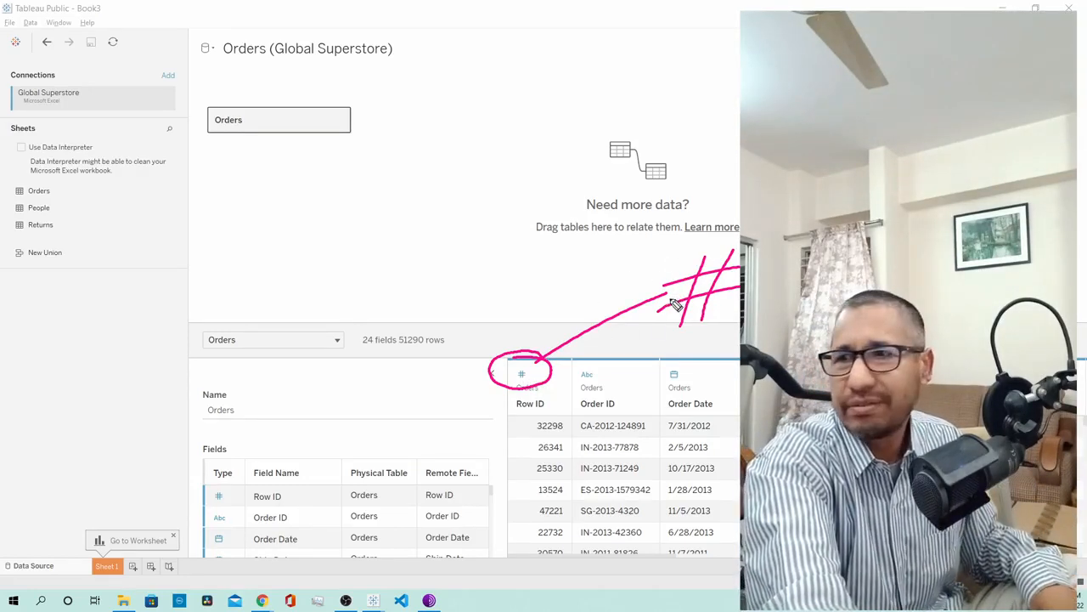
Handwrite "ID #" on the canvas and "Cl" beside the table placeholder, and clear all the pen drawings.
{"action": "left_click_drag", "start_coordinate": [387, 150], "coordinate": [376, 226]}
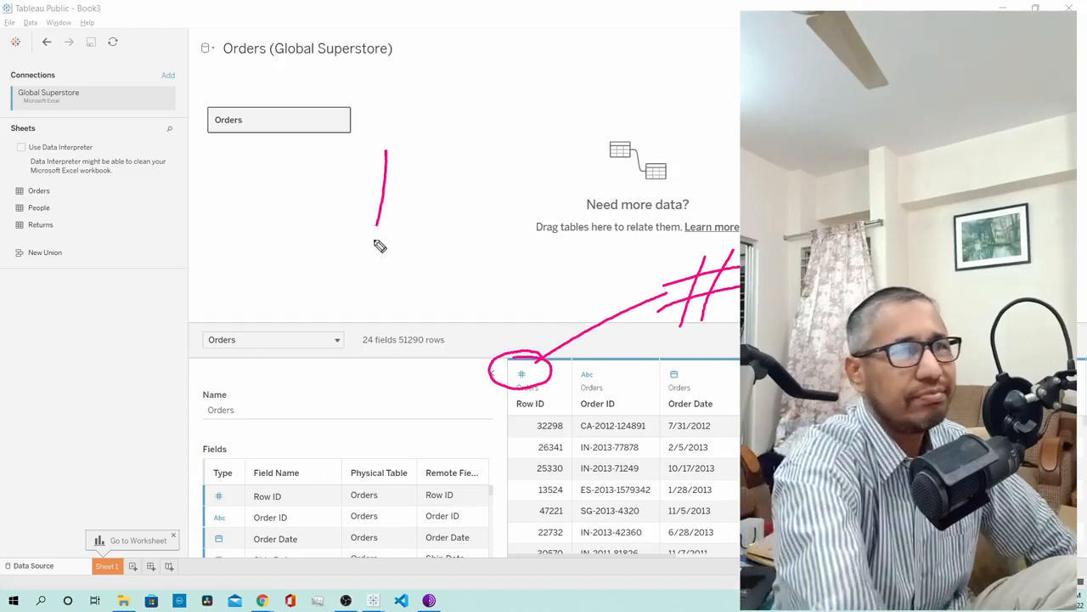
{"action": "left_click_drag", "start_coordinate": [421, 118], "coordinate": [405, 248]}
{"action": "left_click_drag", "start_coordinate": [336, 214], "coordinate": [467, 149]}
{"action": "left_click_drag", "start_coordinate": [326, 236], "coordinate": [456, 179]}
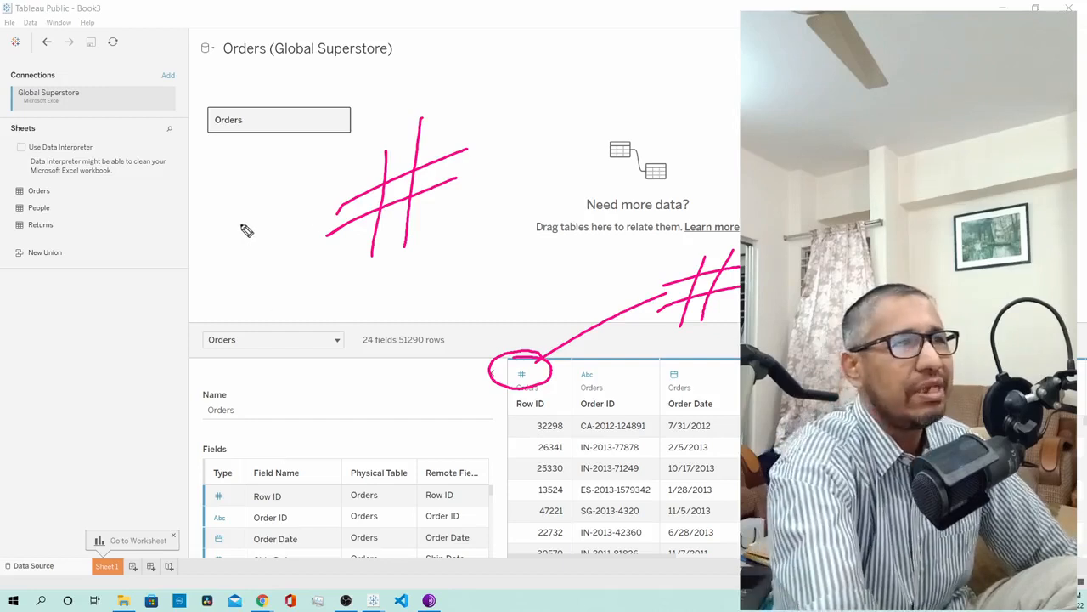
{"action": "mouse_move", "coordinate": [243, 213]}
{"action": "left_mouse_down"}
{"action": "mouse_move", "coordinate": [248, 288]}
{"action": "mouse_move", "coordinate": [270, 283]}
{"action": "left_mouse_up"}
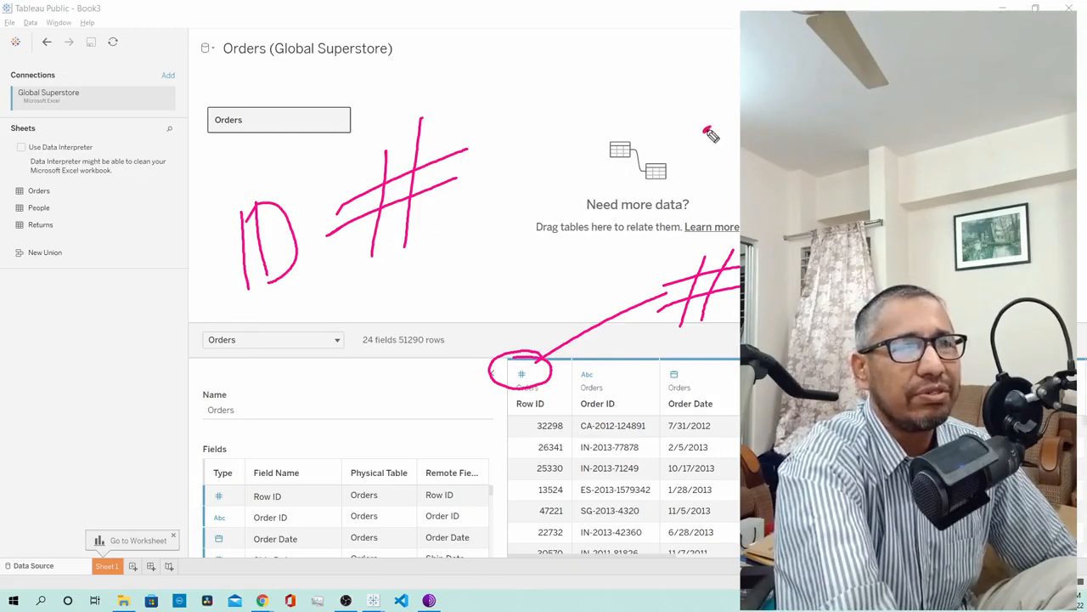
{"action": "mouse_move", "coordinate": [709, 126]}
{"action": "left_mouse_down"}
{"action": "mouse_move", "coordinate": [698, 183]}
{"action": "mouse_move", "coordinate": [738, 96]}
{"action": "left_mouse_up"}
{"action": "mouse_move", "coordinate": [715, 126]}
{"action": "left_mouse_down"}
{"action": "mouse_move", "coordinate": [686, 153]}
{"action": "mouse_move", "coordinate": [731, 127]}
{"action": "left_mouse_up"}
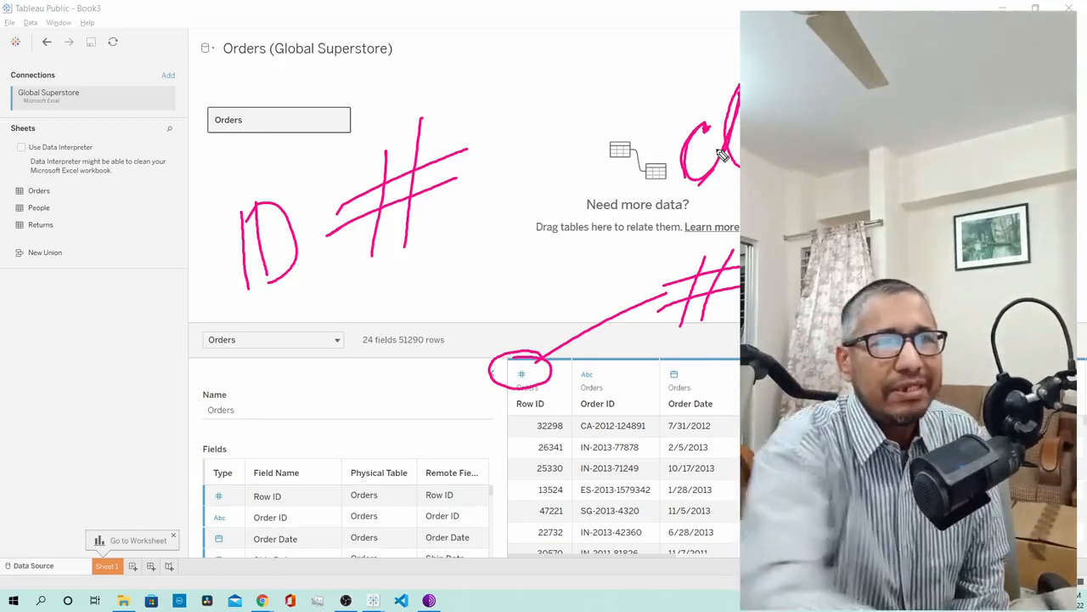
{"action": "key", "text": "e"}
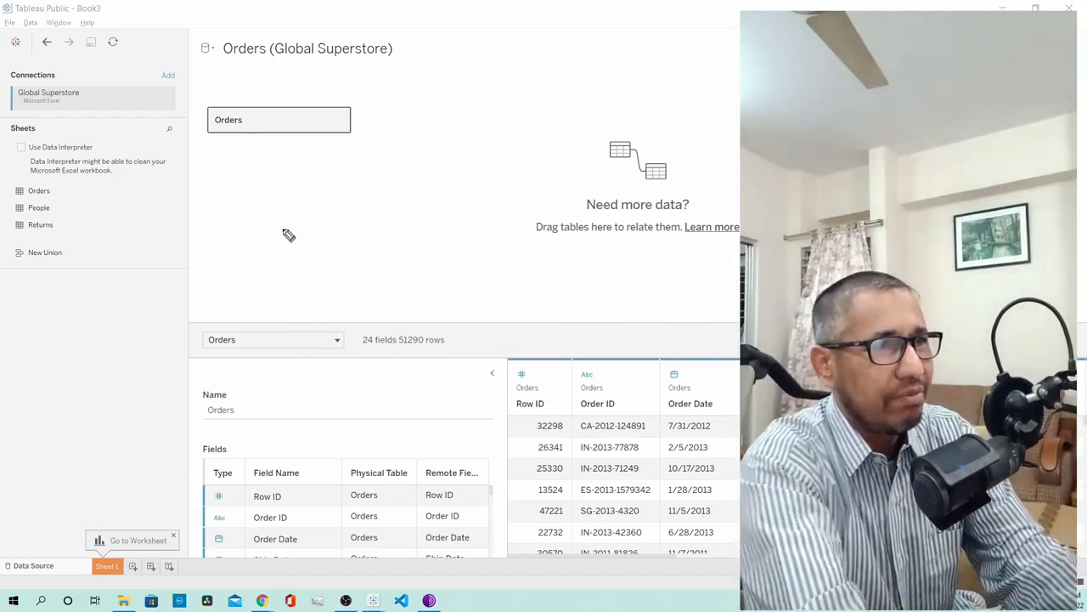
Handwrite "ID#" below the Orders table, circle the "#", and draw a line from it to a question mark.
{"action": "mouse_move", "coordinate": [270, 221]}
{"action": "left_mouse_down"}
{"action": "mouse_move", "coordinate": [283, 282]}
{"action": "mouse_move", "coordinate": [299, 268]}
{"action": "left_mouse_up"}
{"action": "mouse_move", "coordinate": [340, 158]}
{"action": "left_mouse_down"}
{"action": "mouse_move", "coordinate": [344, 245]}
{"action": "mouse_move", "coordinate": [370, 235]}
{"action": "left_mouse_up"}
{"action": "left_click_drag", "start_coordinate": [323, 205], "coordinate": [398, 166]}
{"action": "left_click_drag", "start_coordinate": [331, 224], "coordinate": [389, 194]}
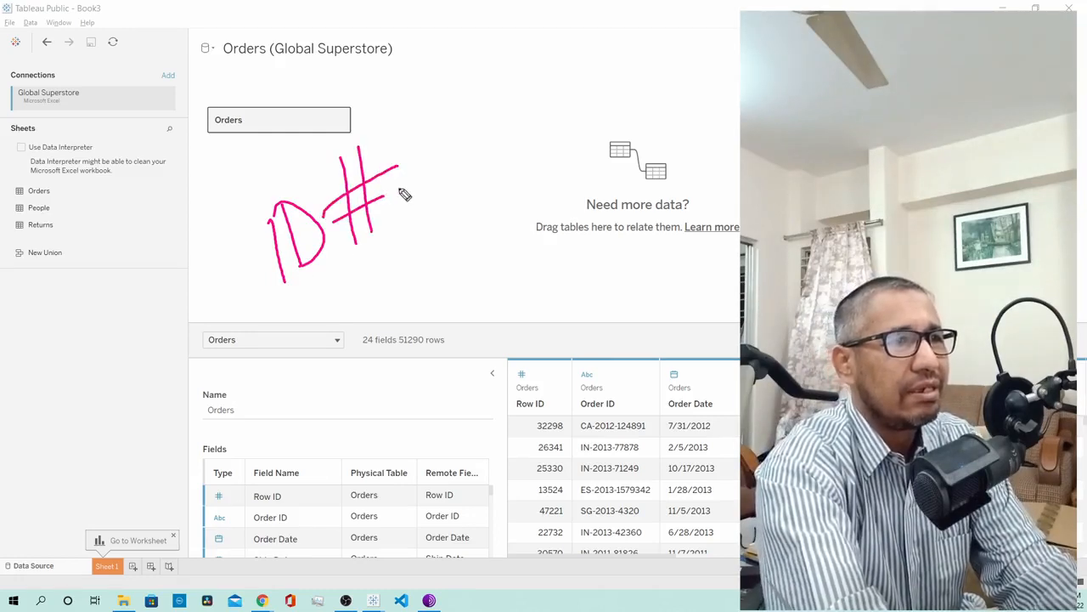
{"action": "mouse_move", "coordinate": [364, 134]}
{"action": "left_mouse_down"}
{"action": "mouse_move", "coordinate": [346, 267]}
{"action": "mouse_move", "coordinate": [340, 186]}
{"action": "left_mouse_up"}
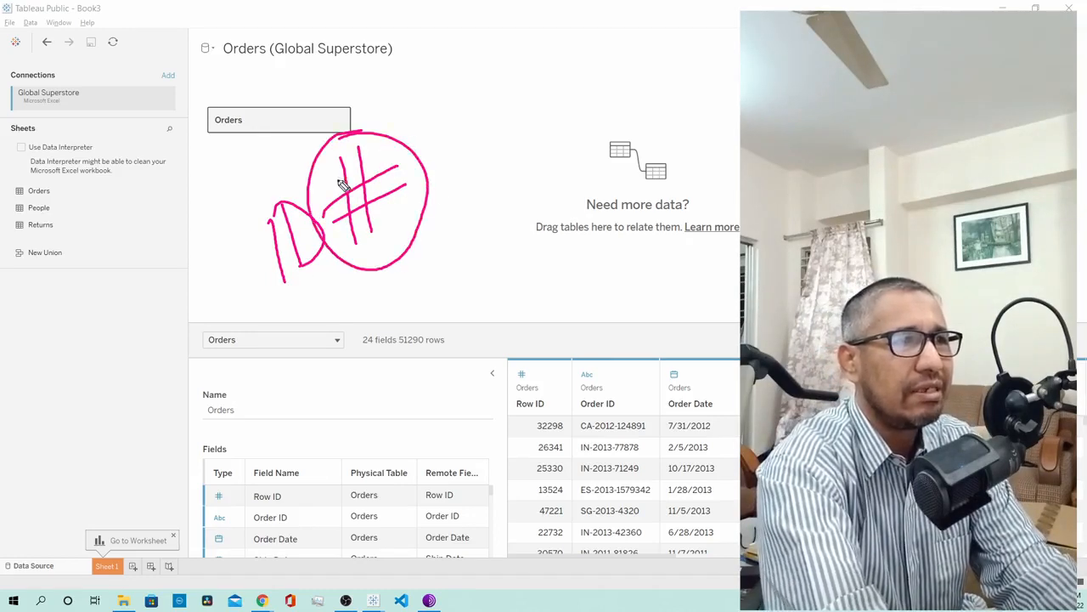
{"action": "mouse_move", "coordinate": [405, 179]}
{"action": "left_mouse_down"}
{"action": "mouse_move", "coordinate": [502, 122]}
{"action": "mouse_move", "coordinate": [551, 135]}
{"action": "mouse_move", "coordinate": [556, 165]}
{"action": "left_mouse_up"}
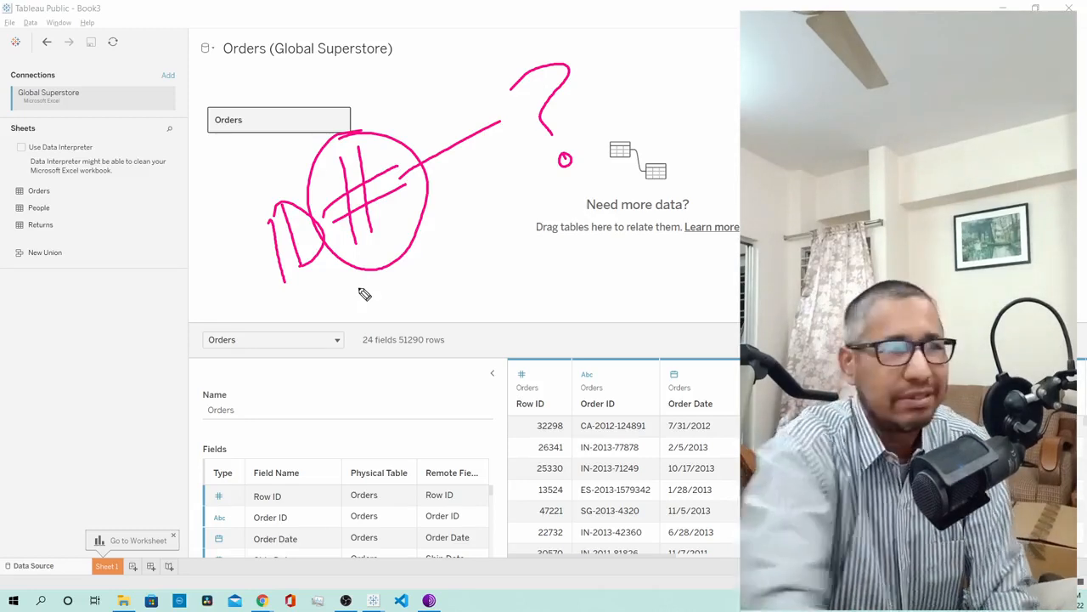
Handwrite "CL#" with the screen pen below the question mark, and clear all the pen drawings.
{"action": "mouse_move", "coordinate": [546, 284]}
{"action": "left_mouse_down"}
{"action": "mouse_move", "coordinate": [518, 314]}
{"action": "mouse_move", "coordinate": [560, 323]}
{"action": "left_mouse_up"}
{"action": "left_click_drag", "start_coordinate": [569, 247], "coordinate": [605, 298]}
{"action": "left_click_drag", "start_coordinate": [650, 204], "coordinate": [646, 297]}
{"action": "left_click_drag", "start_coordinate": [684, 188], "coordinate": [676, 266]}
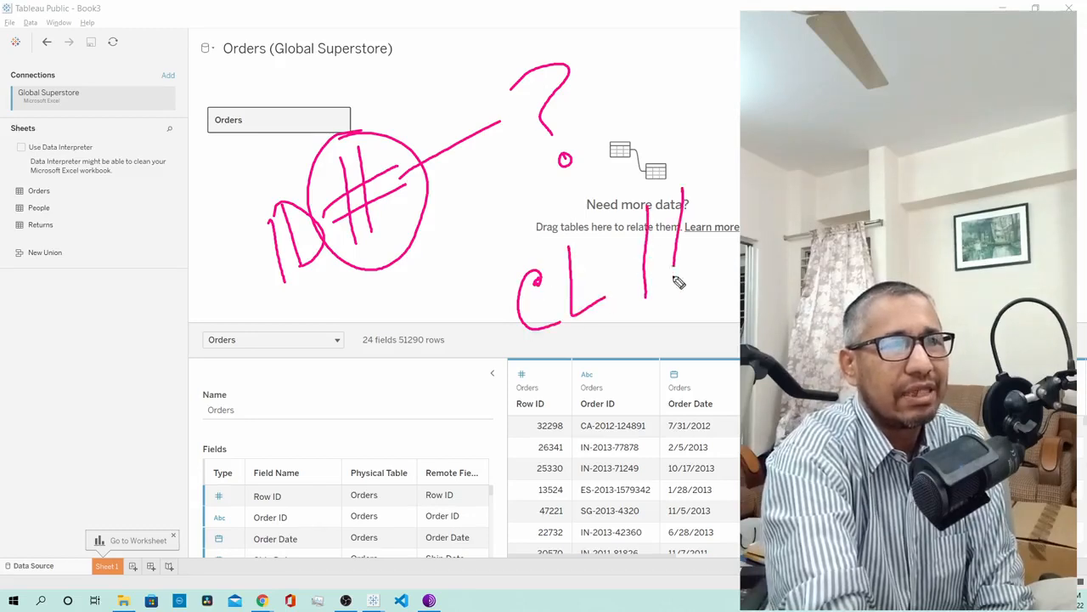
{"action": "left_click_drag", "start_coordinate": [604, 263], "coordinate": [722, 216]}
{"action": "left_click_drag", "start_coordinate": [617, 282], "coordinate": [729, 239]}
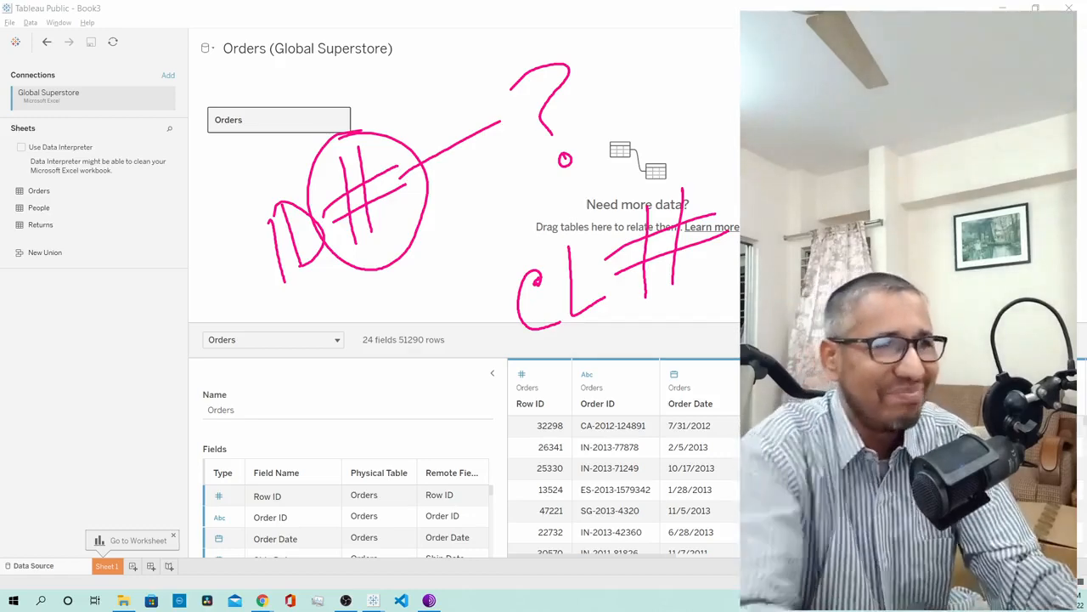
{"action": "key", "text": "e"}
Handwrite a large "ID #" on the empty canvas below the Orders table.
{"action": "left_click_drag", "start_coordinate": [228, 231], "coordinate": [249, 300]}
{"action": "left_click_drag", "start_coordinate": [246, 255], "coordinate": [257, 206]}
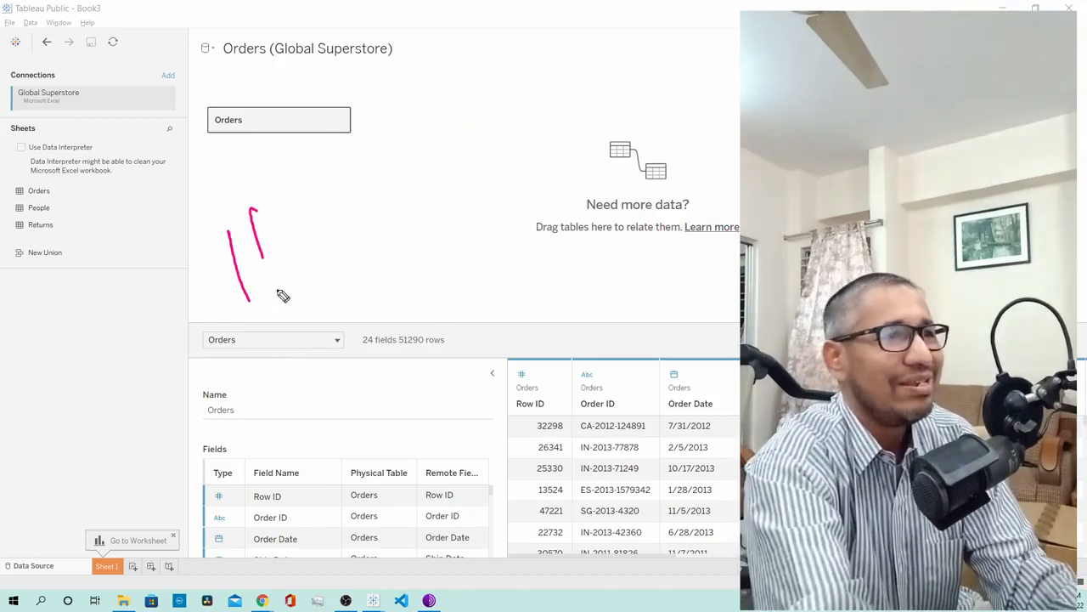
{"action": "left_click_drag", "start_coordinate": [276, 287], "coordinate": [285, 246]}
{"action": "left_click_drag", "start_coordinate": [338, 151], "coordinate": [347, 248]}
{"action": "left_click_drag", "start_coordinate": [363, 137], "coordinate": [368, 225]}
{"action": "left_click_drag", "start_coordinate": [313, 221], "coordinate": [393, 161]}
{"action": "left_click_drag", "start_coordinate": [321, 240], "coordinate": [411, 179]}
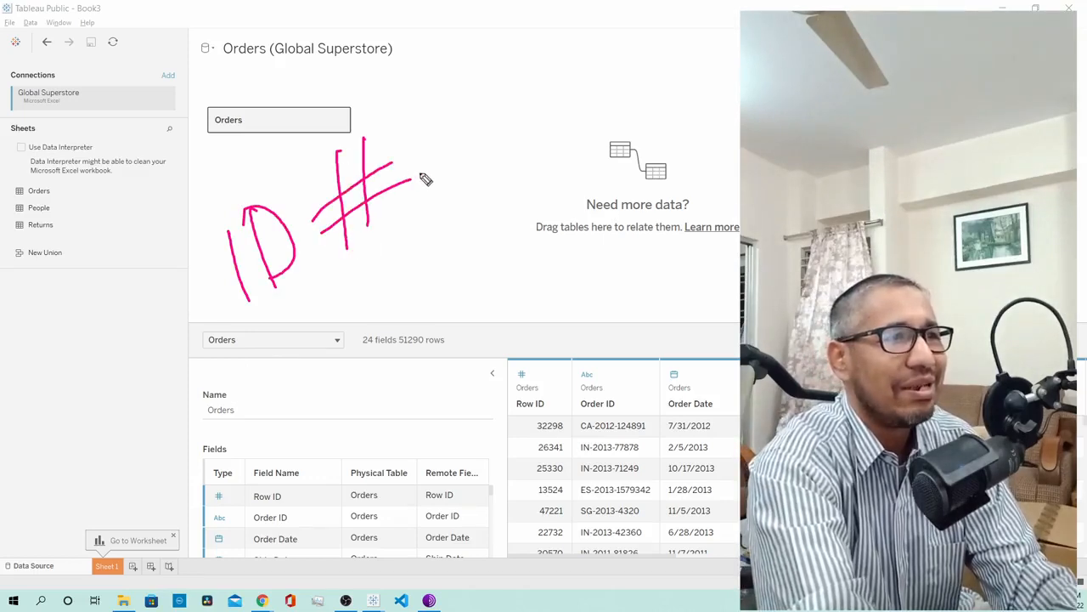
Handwrite "CL#" beside the handwritten "ID #", and erase all the pen drawings.
{"action": "left_click_drag", "start_coordinate": [509, 156], "coordinate": [527, 194]}
{"action": "left_click_drag", "start_coordinate": [549, 104], "coordinate": [572, 176]}
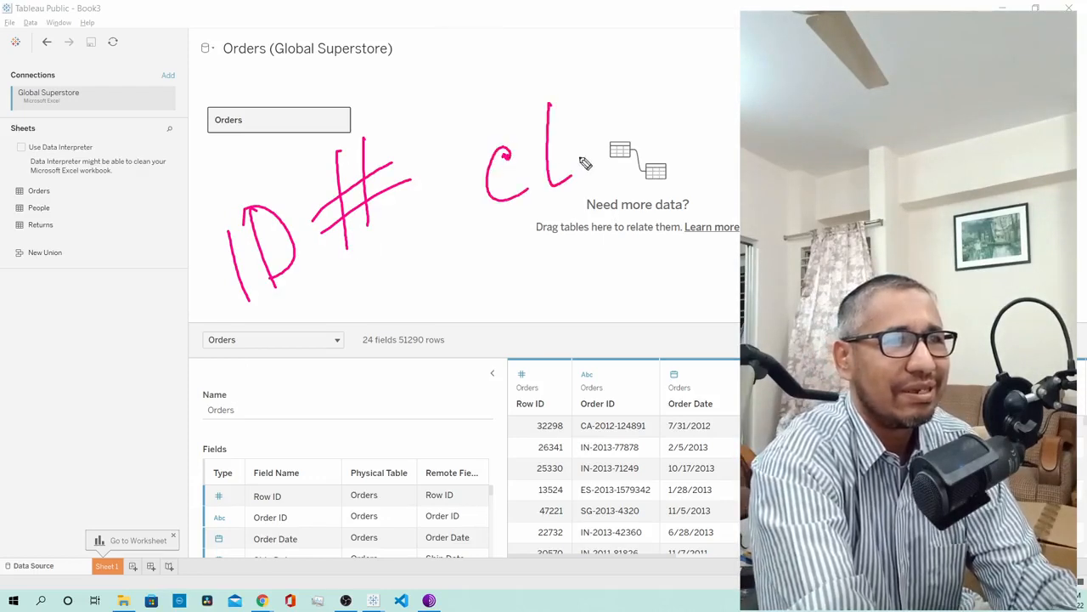
{"action": "left_click", "coordinate": [608, 79]}
{"action": "left_click_drag", "start_coordinate": [607, 78], "coordinate": [603, 174]}
{"action": "left_click_drag", "start_coordinate": [632, 73], "coordinate": [627, 168]}
{"action": "mouse_move", "coordinate": [577, 144]}
{"action": "left_mouse_down"}
{"action": "mouse_move", "coordinate": [655, 100]}
{"action": "mouse_move", "coordinate": [674, 113]}
{"action": "left_mouse_up"}
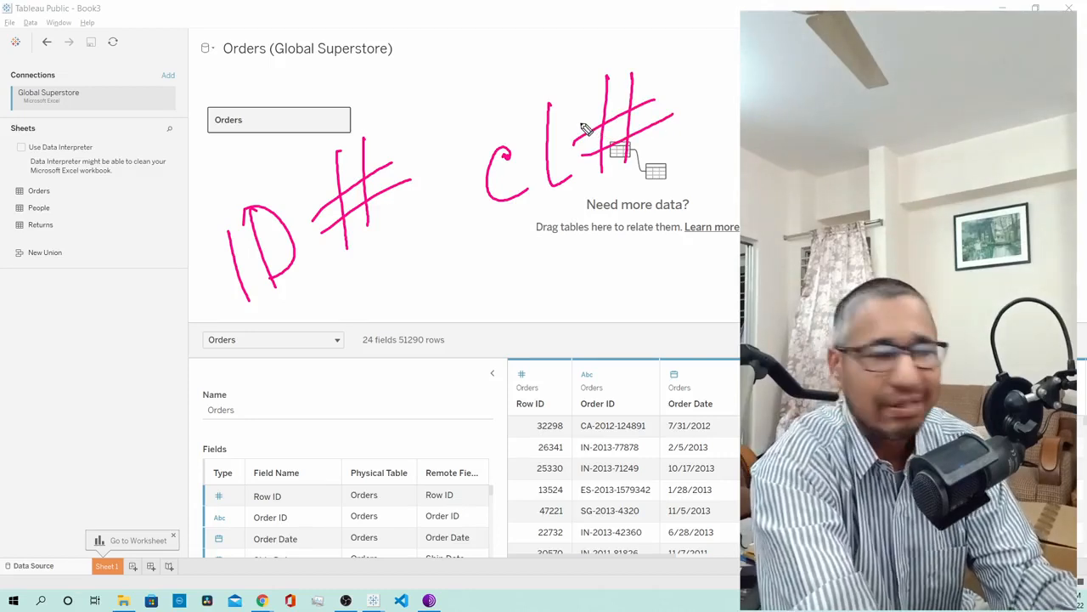
{"action": "key", "text": "ctrl+shift+7"}
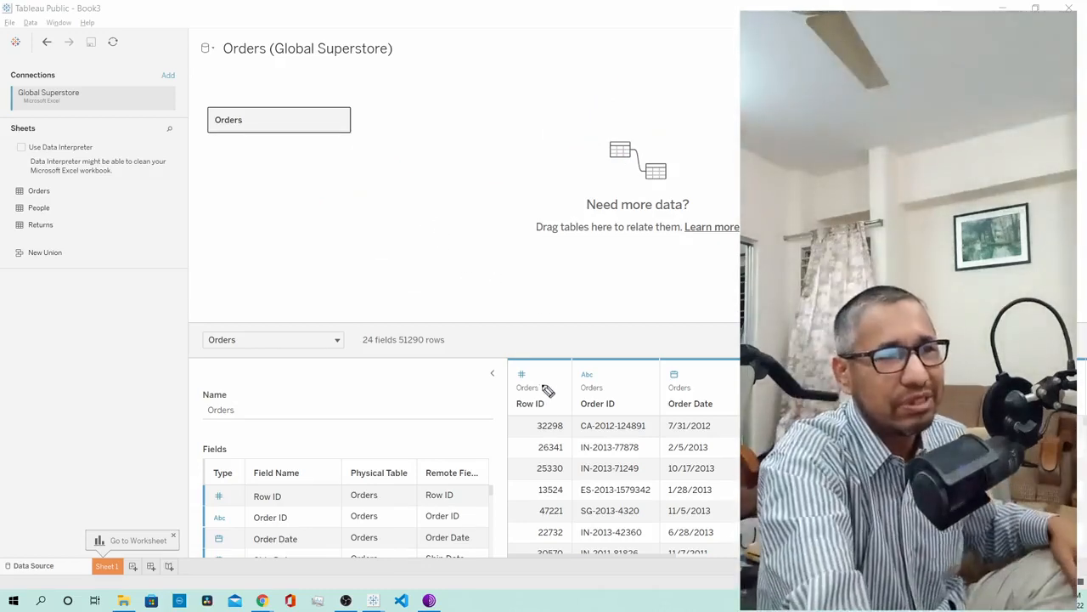
Circle the Orders label and data type symbol above Row ID, link the symbol to a handwritten word, and clear the drawings.
{"action": "mouse_move", "coordinate": [556, 388]}
{"action": "left_mouse_down"}
{"action": "mouse_move", "coordinate": [518, 380]}
{"action": "mouse_move", "coordinate": [500, 398]}
{"action": "mouse_move", "coordinate": [560, 387]}
{"action": "left_mouse_up"}
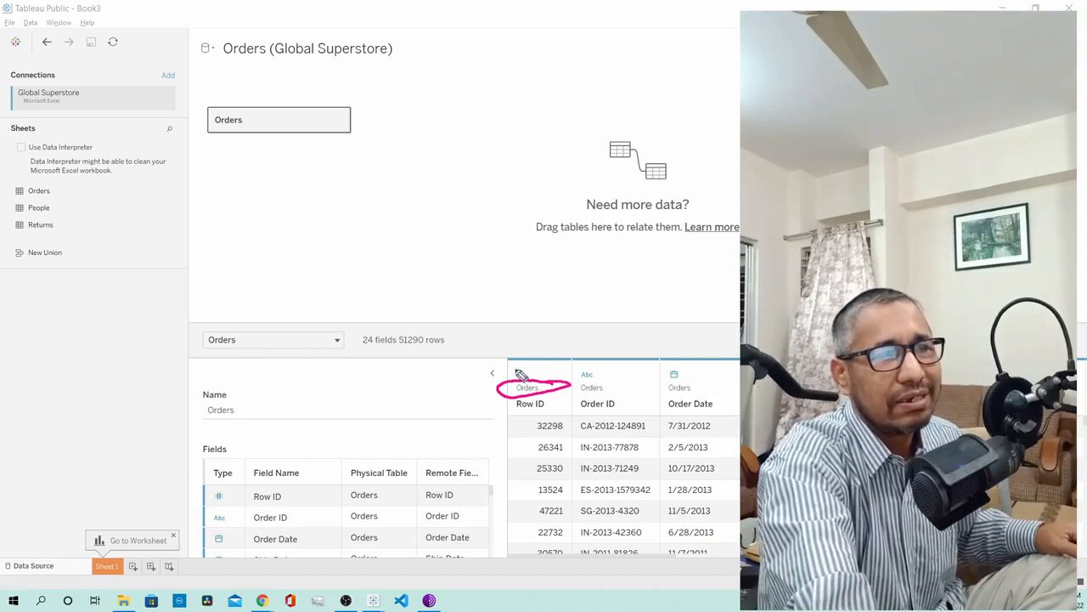
{"action": "mouse_move", "coordinate": [534, 357]}
{"action": "left_mouse_down"}
{"action": "mouse_move", "coordinate": [504, 393]}
{"action": "mouse_move", "coordinate": [551, 390]}
{"action": "mouse_move", "coordinate": [556, 351]}
{"action": "mouse_move", "coordinate": [540, 367]}
{"action": "mouse_move", "coordinate": [633, 236]}
{"action": "mouse_move", "coordinate": [735, 145]}
{"action": "left_mouse_up"}
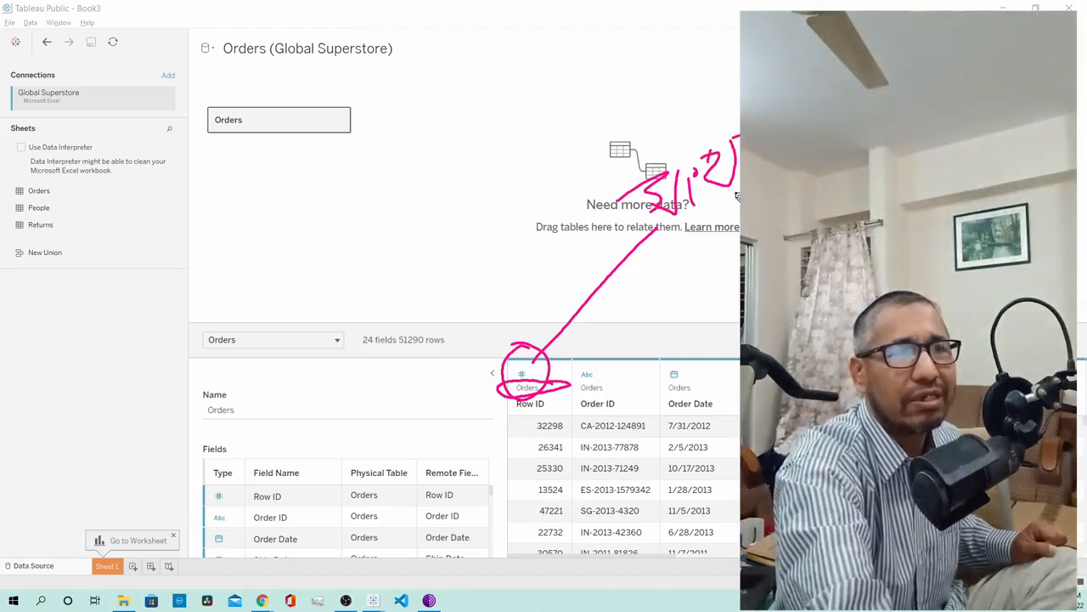
{"action": "left_click_drag", "start_coordinate": [739, 239], "coordinate": [630, 291]}
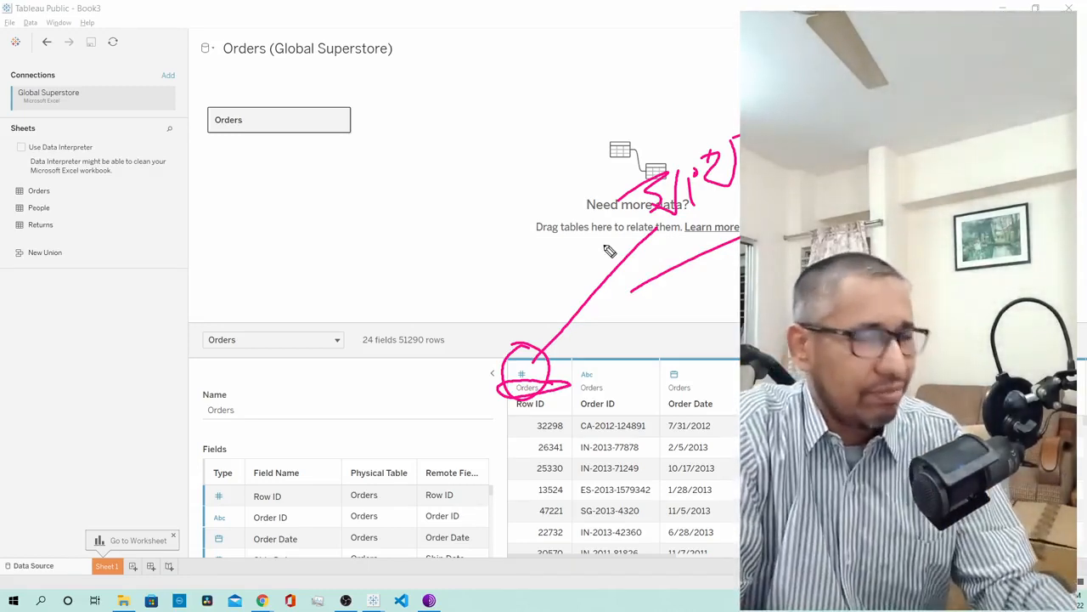
{"action": "key", "text": "ctrl+shift+7"}
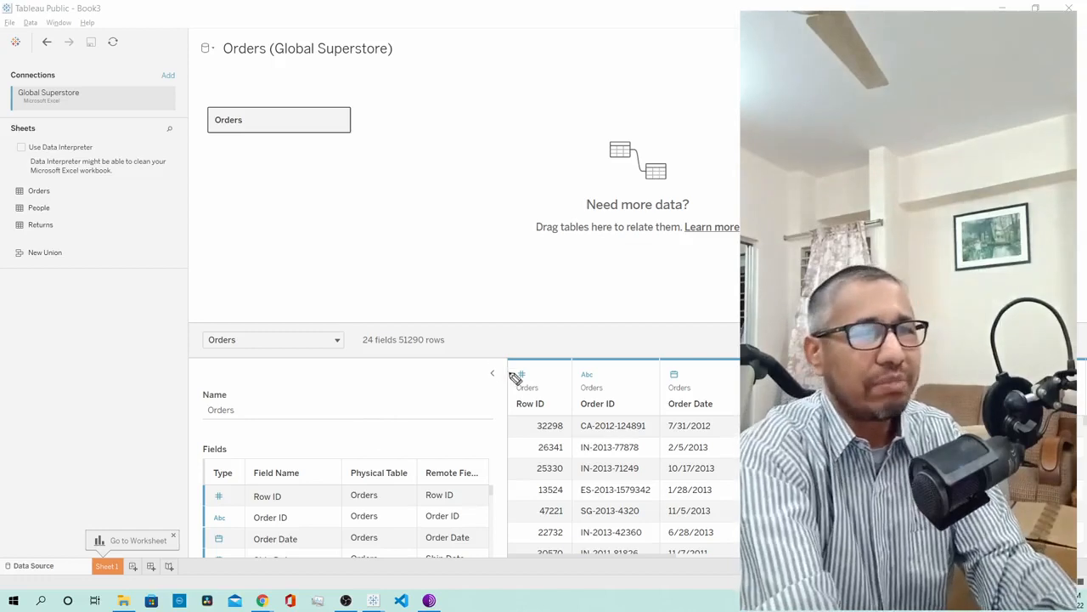
Circle Row ID's data type symbol and several of the column's numbers, and clear the circles.
{"action": "mouse_move", "coordinate": [536, 364]}
{"action": "left_mouse_down"}
{"action": "mouse_move", "coordinate": [541, 389]}
{"action": "mouse_move", "coordinate": [520, 357]}
{"action": "left_mouse_up"}
{"action": "mouse_move", "coordinate": [568, 420]}
{"action": "left_mouse_down"}
{"action": "mouse_move", "coordinate": [532, 427]}
{"action": "mouse_move", "coordinate": [580, 420]}
{"action": "mouse_move", "coordinate": [564, 466]}
{"action": "mouse_move", "coordinate": [544, 472]}
{"action": "mouse_move", "coordinate": [557, 496]}
{"action": "mouse_move", "coordinate": [532, 523]}
{"action": "mouse_move", "coordinate": [553, 520]}
{"action": "mouse_move", "coordinate": [537, 544]}
{"action": "left_mouse_up"}
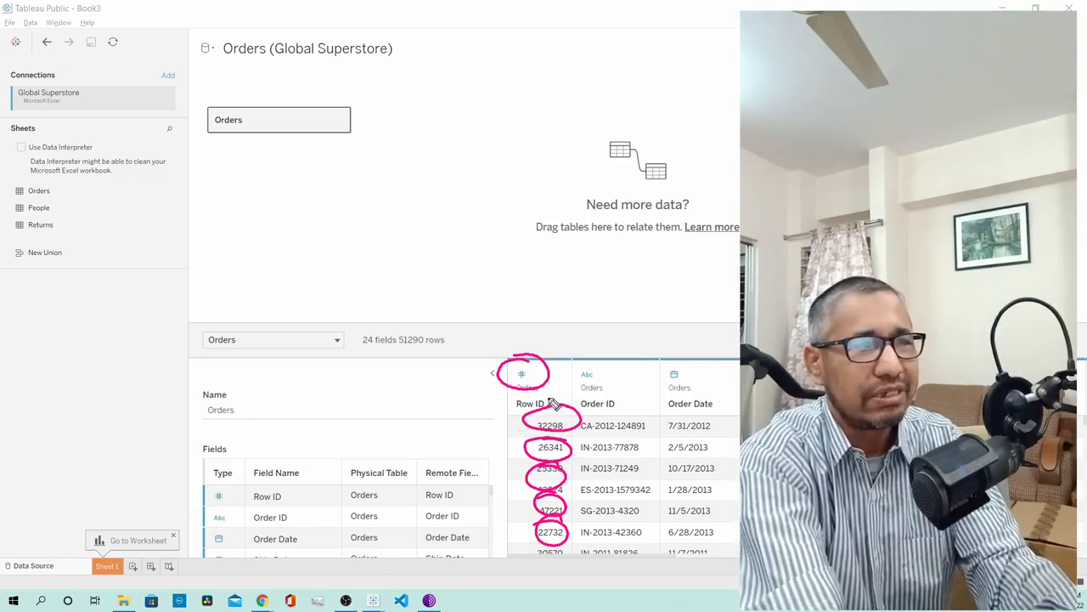
{"action": "key", "text": "Escape"}
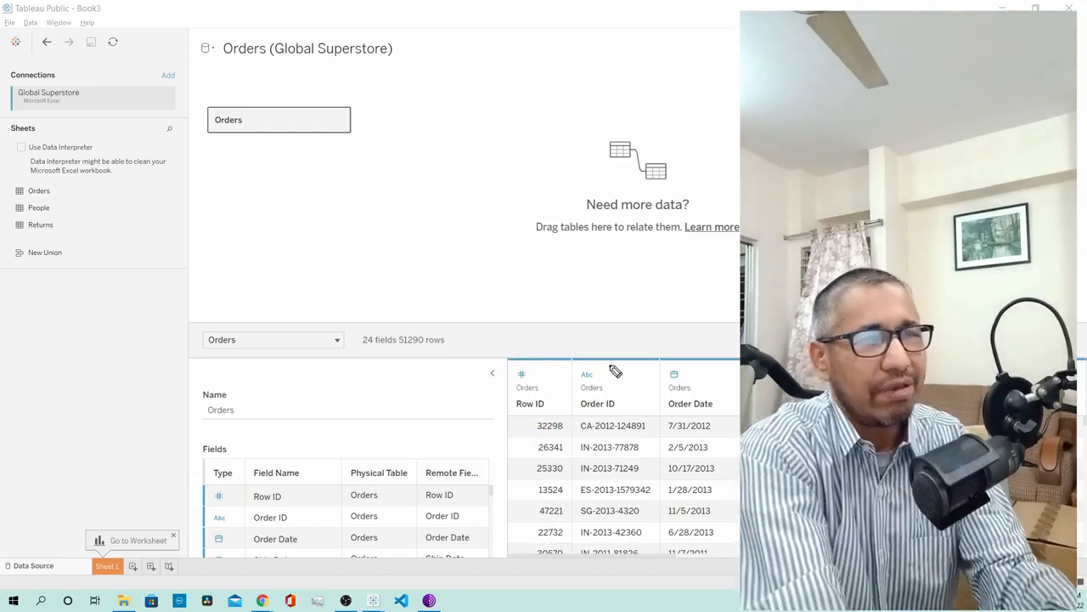
Circle the Order ID column's Abc symbol with an arrow from it, handwrite an underlined "STRING" on the canvas, and clear the drawings.
{"action": "mouse_move", "coordinate": [597, 359]}
{"action": "left_mouse_down"}
{"action": "mouse_move", "coordinate": [576, 395]}
{"action": "mouse_move", "coordinate": [637, 364]}
{"action": "mouse_move", "coordinate": [605, 384]}
{"action": "mouse_move", "coordinate": [645, 313]}
{"action": "mouse_move", "coordinate": [699, 255]}
{"action": "mouse_move", "coordinate": [707, 296]}
{"action": "left_mouse_up"}
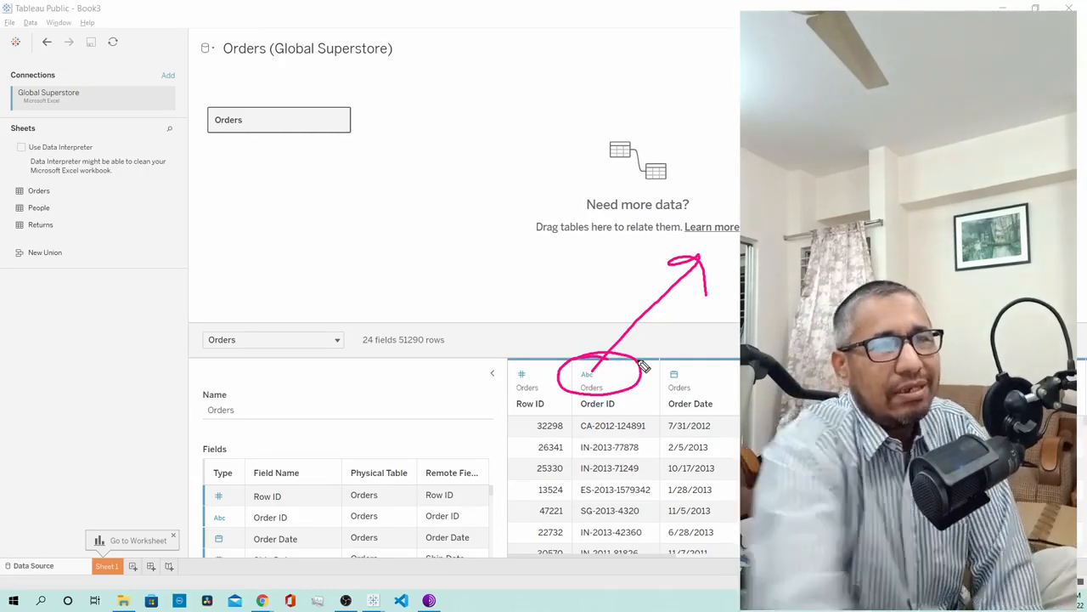
{"action": "left_click_drag", "start_coordinate": [374, 210], "coordinate": [382, 285]}
{"action": "left_click_drag", "start_coordinate": [414, 181], "coordinate": [430, 247]}
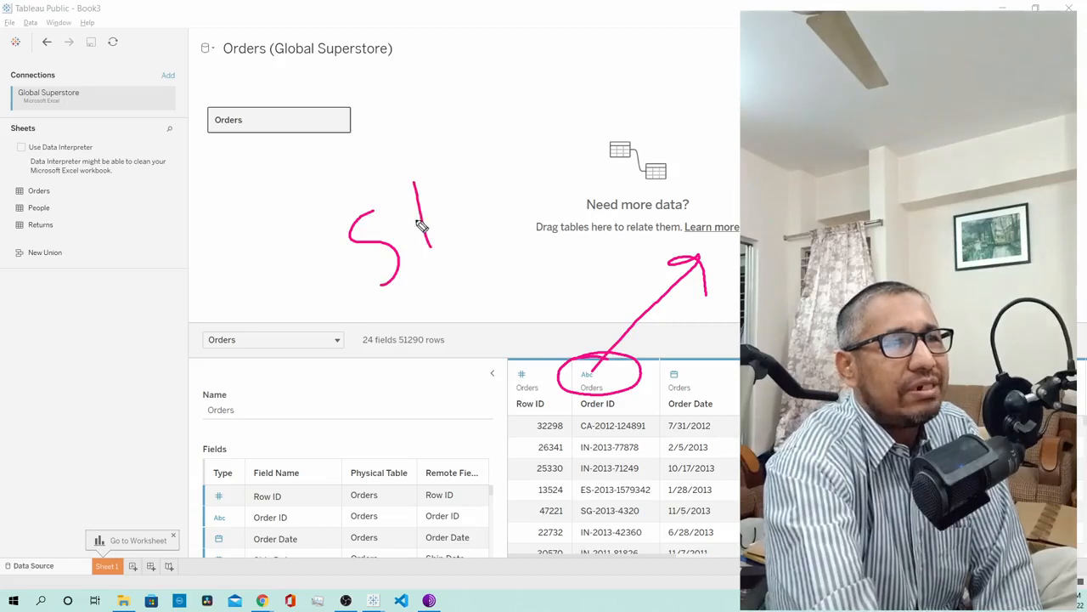
{"action": "mouse_move", "coordinate": [389, 208]}
{"action": "left_mouse_down"}
{"action": "mouse_move", "coordinate": [430, 167]}
{"action": "mouse_move", "coordinate": [443, 200]}
{"action": "left_mouse_up"}
{"action": "mouse_move", "coordinate": [443, 154]}
{"action": "left_mouse_down"}
{"action": "mouse_move", "coordinate": [444, 180]}
{"action": "mouse_move", "coordinate": [479, 201]}
{"action": "left_mouse_up"}
{"action": "left_click_drag", "start_coordinate": [486, 128], "coordinate": [486, 180]}
{"action": "mouse_move", "coordinate": [512, 114]}
{"action": "left_mouse_down"}
{"action": "mouse_move", "coordinate": [505, 179]}
{"action": "mouse_move", "coordinate": [537, 101]}
{"action": "mouse_move", "coordinate": [583, 110]}
{"action": "mouse_move", "coordinate": [600, 101]}
{"action": "left_mouse_up"}
{"action": "left_click_drag", "start_coordinate": [669, 121], "coordinate": [321, 400]}
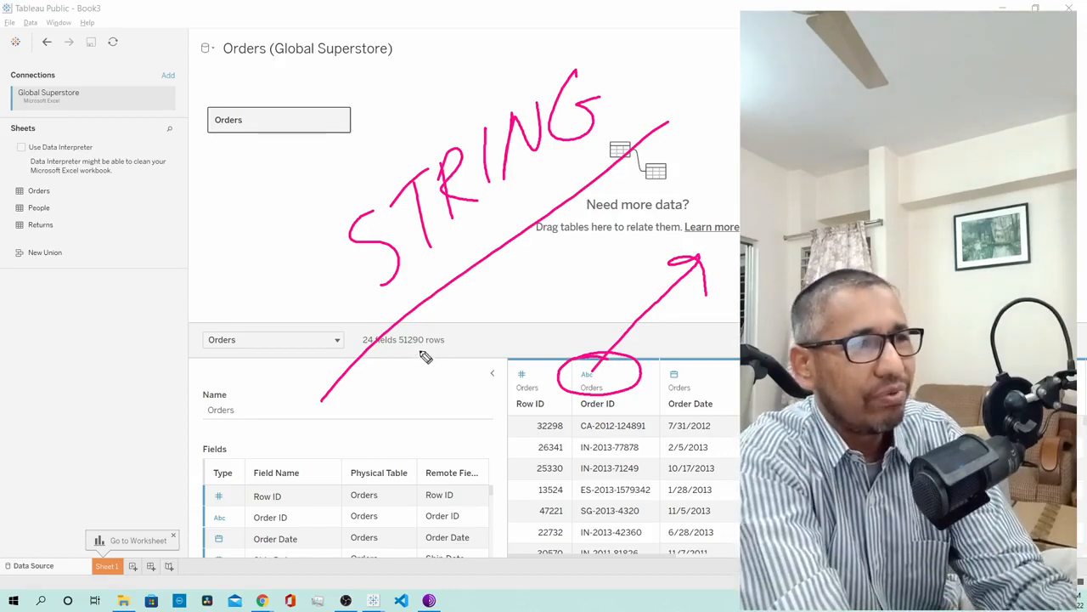
{"action": "key", "text": "Escape"}
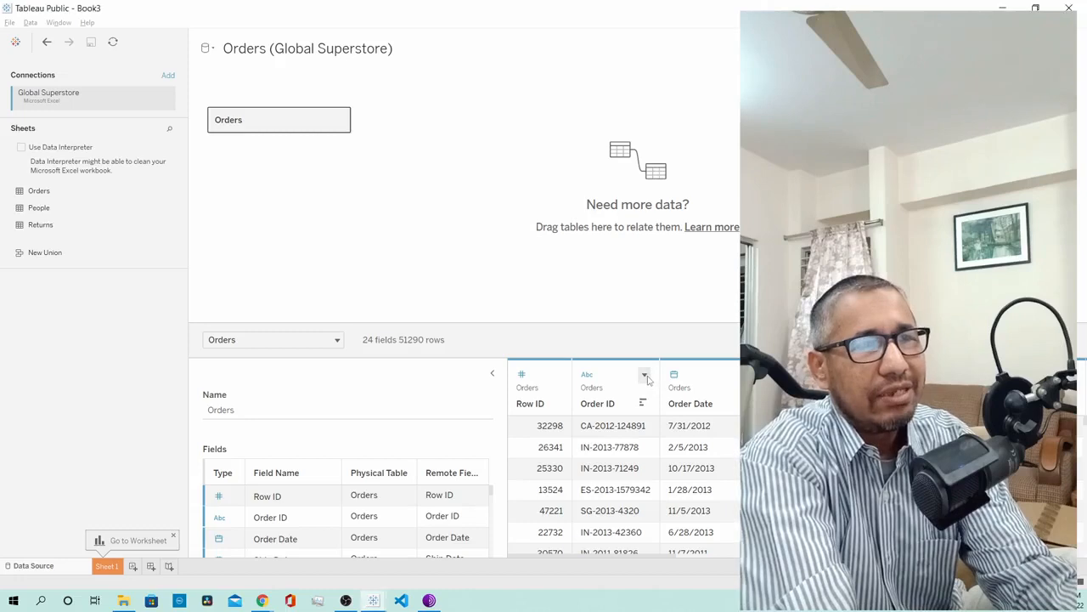
Open the Order ID column's options, review them, and close them without choosing any.
{"action": "left_click", "coordinate": [645, 376]}
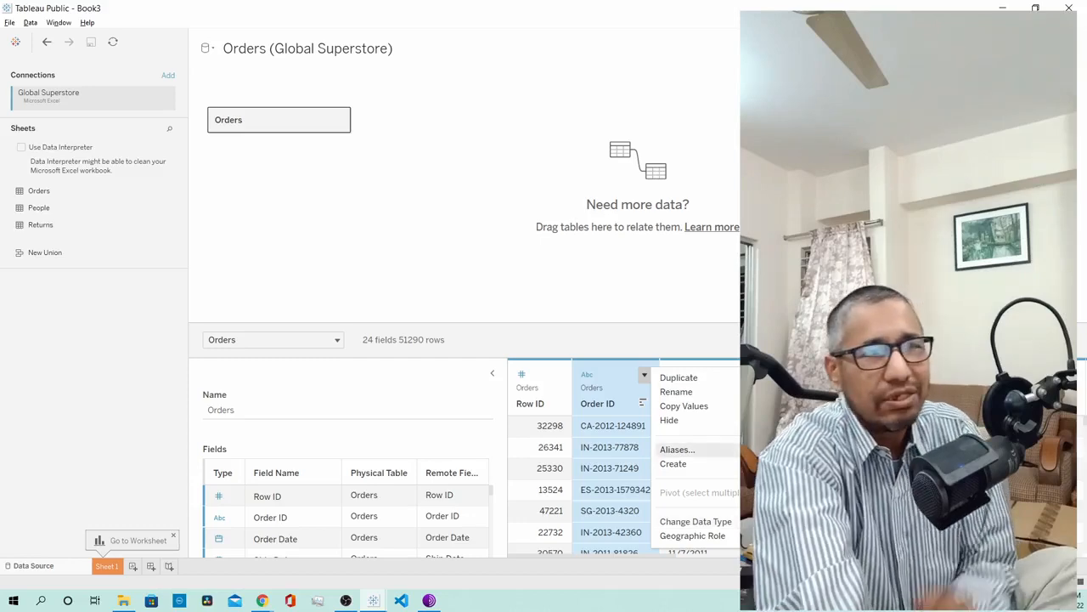
{"action": "left_click", "coordinate": [503, 277]}
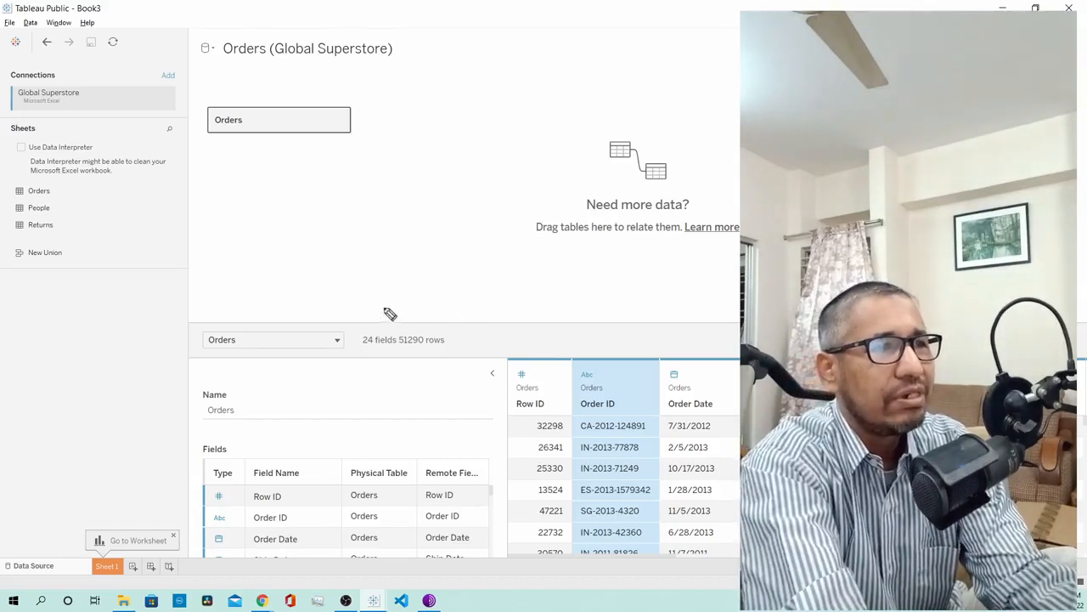
Circle the row count above the data preview, draw a line from it, and handwrite an underlined "Record" on the canvas.
{"action": "mouse_move", "coordinate": [385, 306]}
{"action": "left_mouse_down"}
{"action": "mouse_move", "coordinate": [359, 345]}
{"action": "mouse_move", "coordinate": [381, 379]}
{"action": "mouse_move", "coordinate": [405, 330]}
{"action": "mouse_move", "coordinate": [347, 321]}
{"action": "left_mouse_up"}
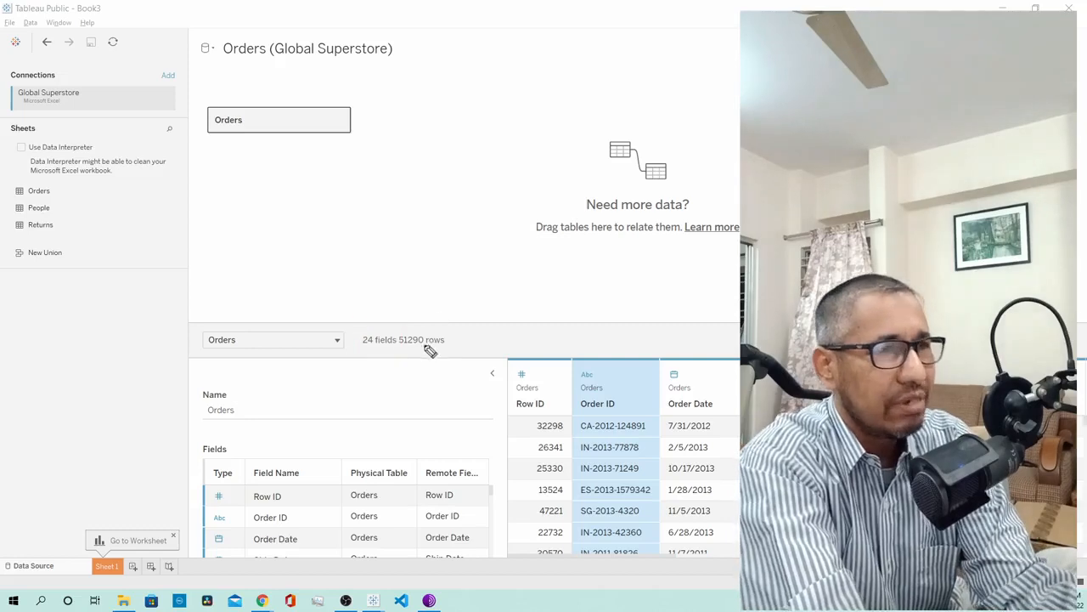
{"action": "mouse_move", "coordinate": [423, 315]}
{"action": "left_mouse_down"}
{"action": "mouse_move", "coordinate": [408, 369]}
{"action": "mouse_move", "coordinate": [461, 316]}
{"action": "mouse_move", "coordinate": [397, 310]}
{"action": "left_mouse_up"}
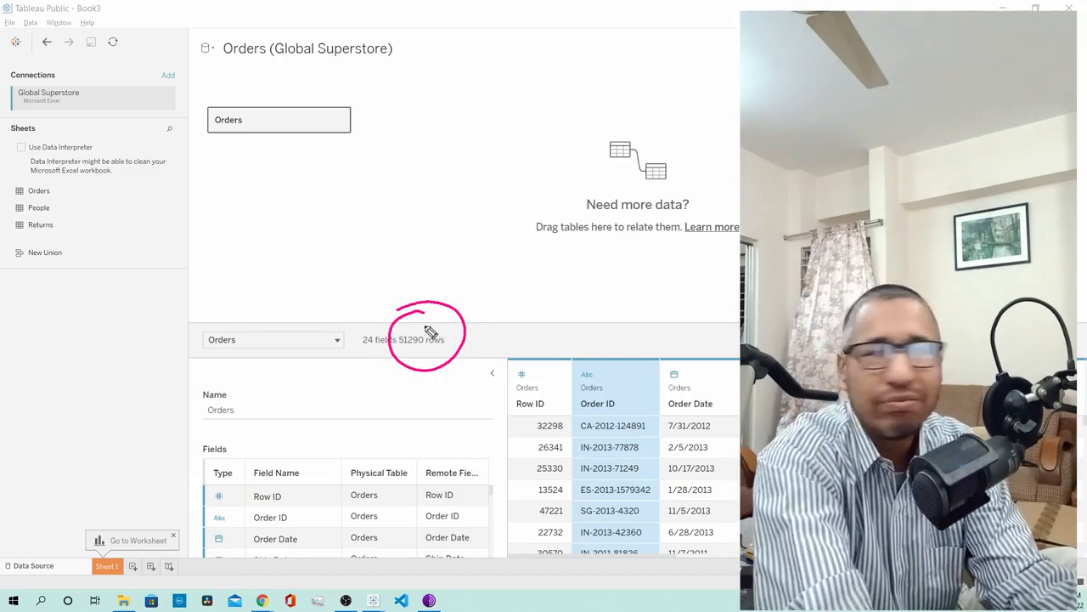
{"action": "left_click_drag", "start_coordinate": [426, 323], "coordinate": [490, 250]}
{"action": "left_click_drag", "start_coordinate": [344, 204], "coordinate": [353, 246]}
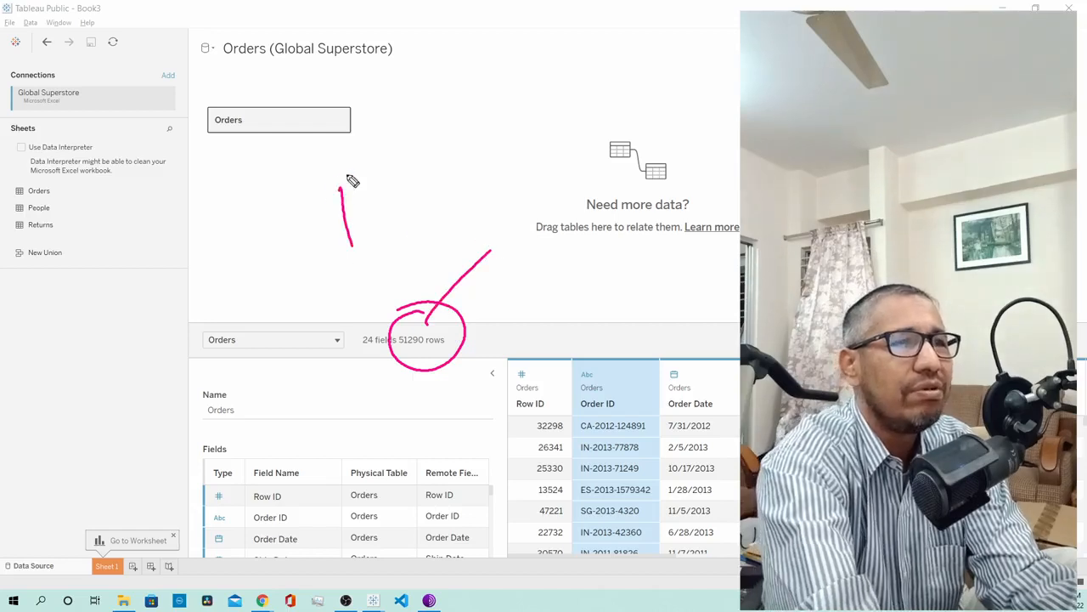
{"action": "mouse_move", "coordinate": [348, 181]}
{"action": "left_mouse_down"}
{"action": "mouse_move", "coordinate": [365, 222]}
{"action": "mouse_move", "coordinate": [389, 212]}
{"action": "left_mouse_up"}
{"action": "mouse_move", "coordinate": [403, 167]}
{"action": "left_mouse_down"}
{"action": "mouse_move", "coordinate": [433, 188]}
{"action": "mouse_move", "coordinate": [450, 151]}
{"action": "mouse_move", "coordinate": [502, 111]}
{"action": "mouse_move", "coordinate": [493, 90]}
{"action": "mouse_move", "coordinate": [470, 196]}
{"action": "mouse_move", "coordinate": [352, 299]}
{"action": "left_mouse_up"}
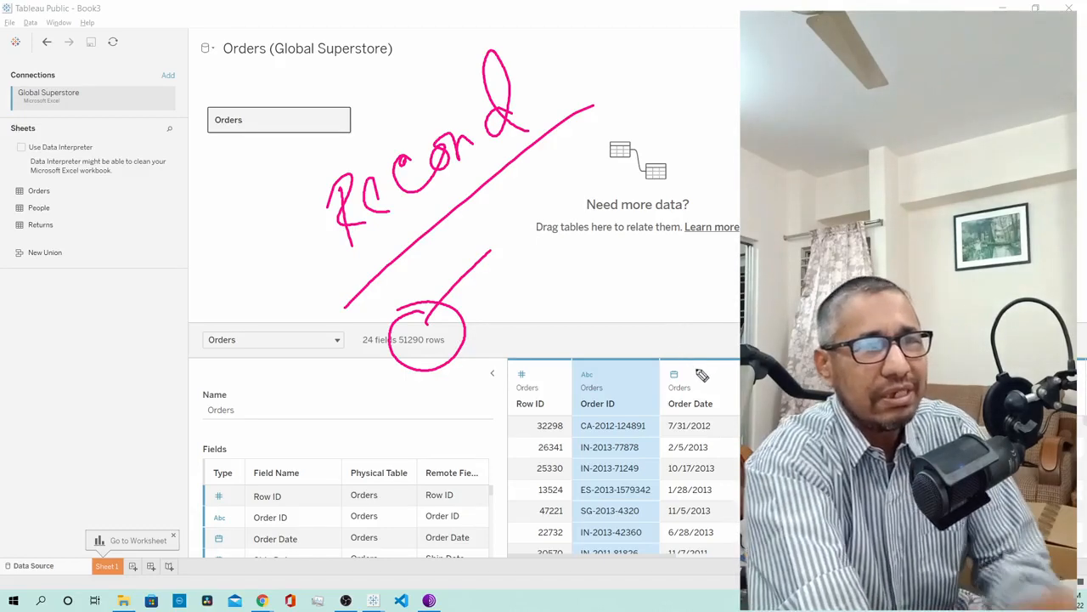
Circle the Order Date column's date symbol, draw an arrow from it, and clear all the pen drawings.
{"action": "mouse_move", "coordinate": [702, 357]}
{"action": "left_mouse_down"}
{"action": "mouse_move", "coordinate": [653, 393]}
{"action": "mouse_move", "coordinate": [741, 257]}
{"action": "left_mouse_up"}
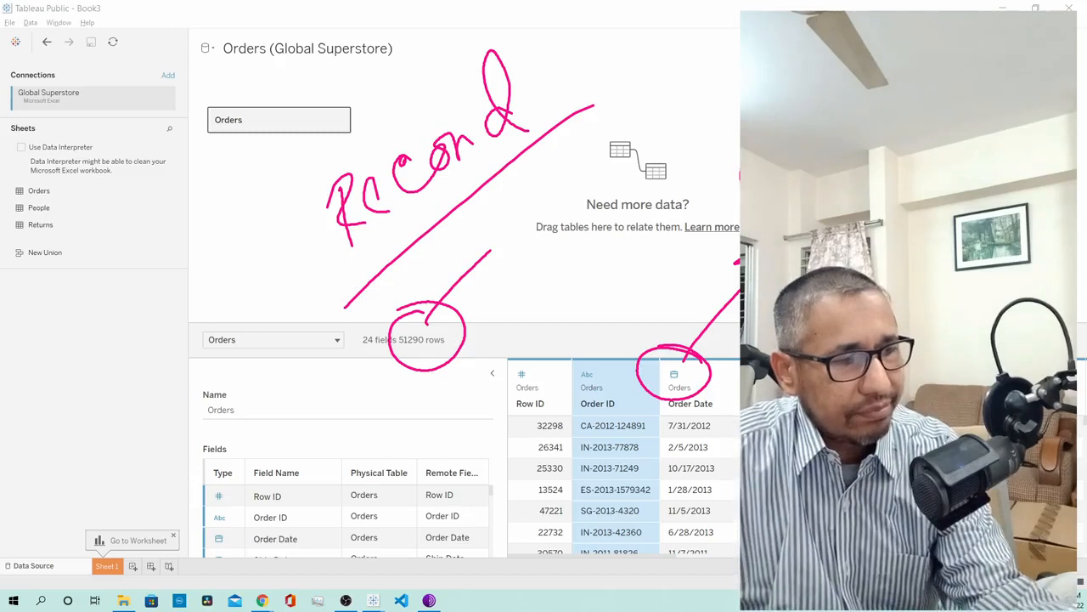
{"action": "key", "text": "Escape"}
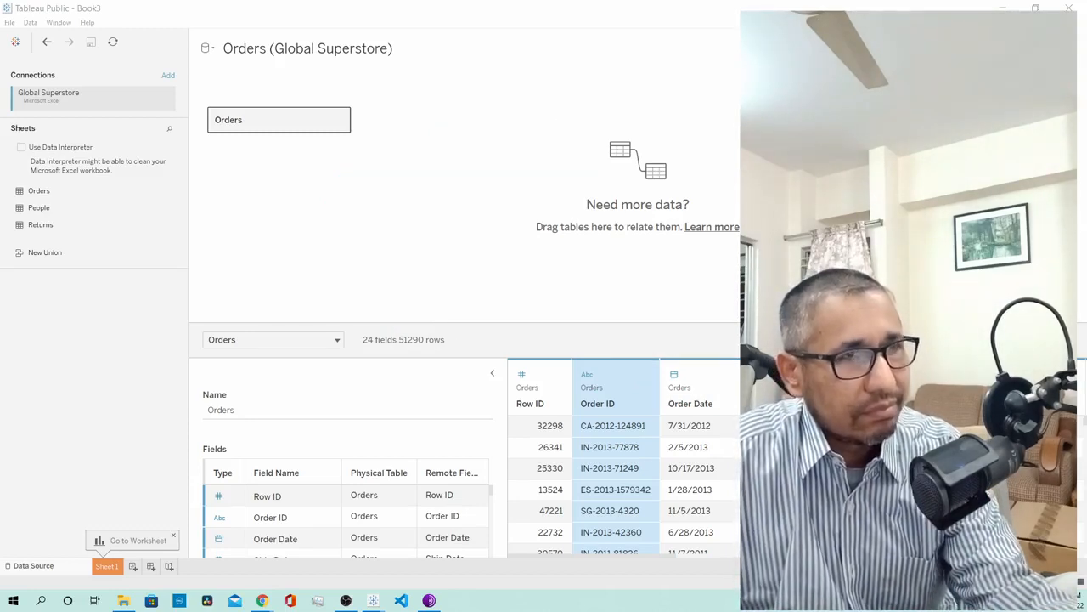
Restore the maximized Book3 window to a smaller size, move it to the screen's upper-left corner, and narrow it slightly.
{"action": "double_click", "coordinate": [688, 7]}
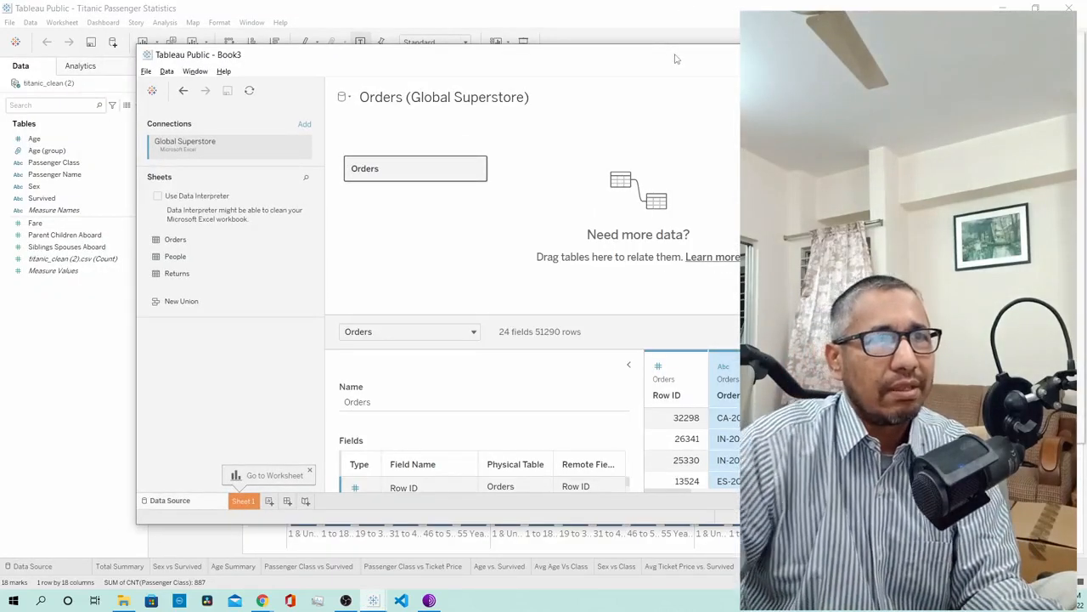
{"action": "left_click_drag", "start_coordinate": [676, 58], "coordinate": [536, 13]}
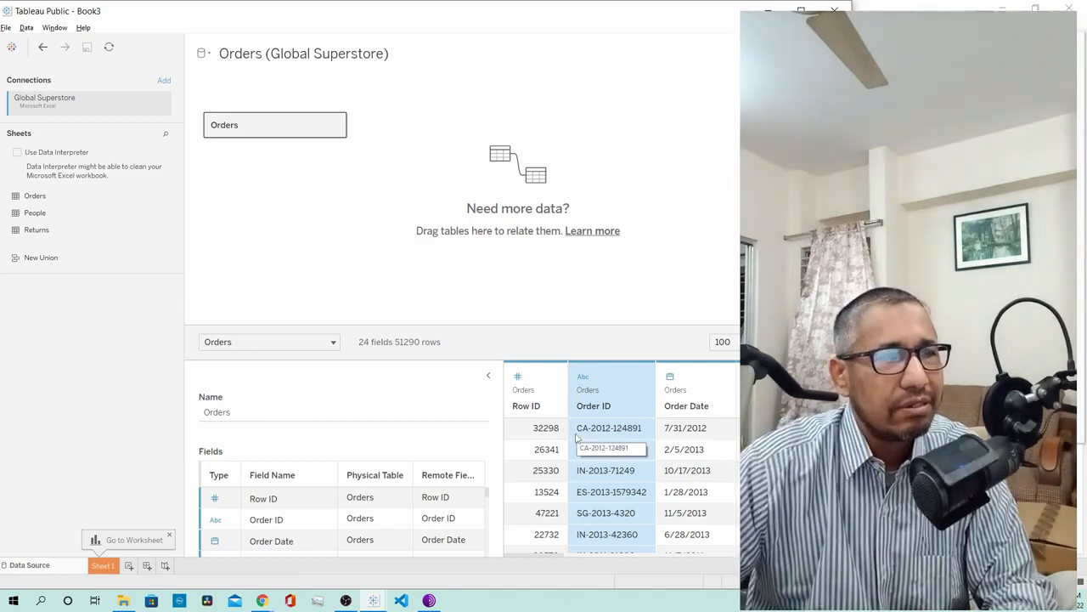
{"action": "scroll", "coordinate": [611, 436], "scroll_direction": "right", "scroll_amount": 1}
{"action": "scroll", "coordinate": [612, 436], "scroll_direction": "right", "scroll_amount": 1}
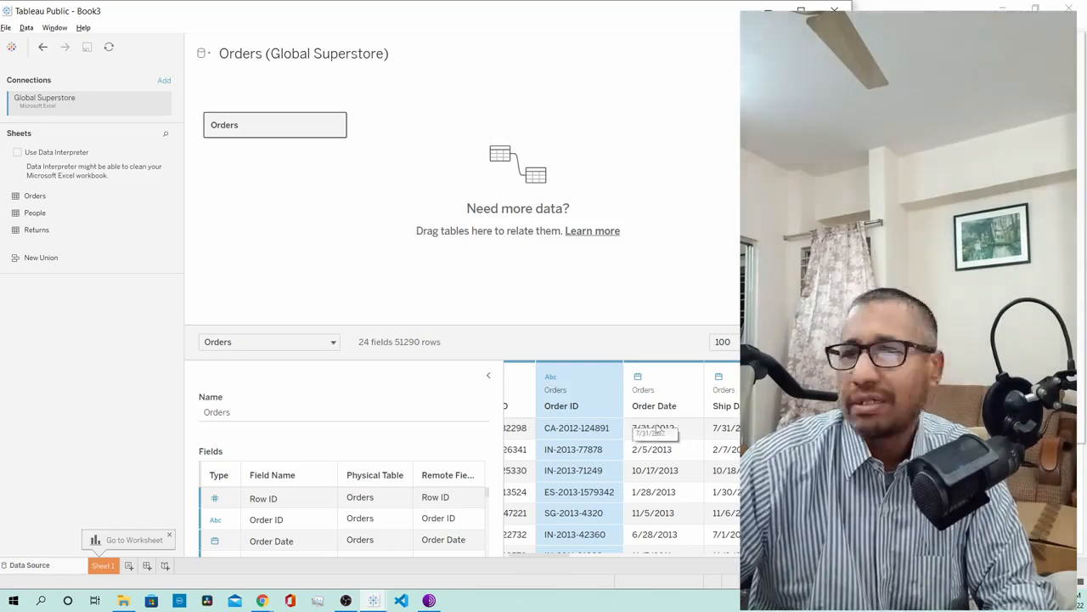
{"action": "scroll", "coordinate": [654, 432], "scroll_direction": "right", "scroll_amount": 2}
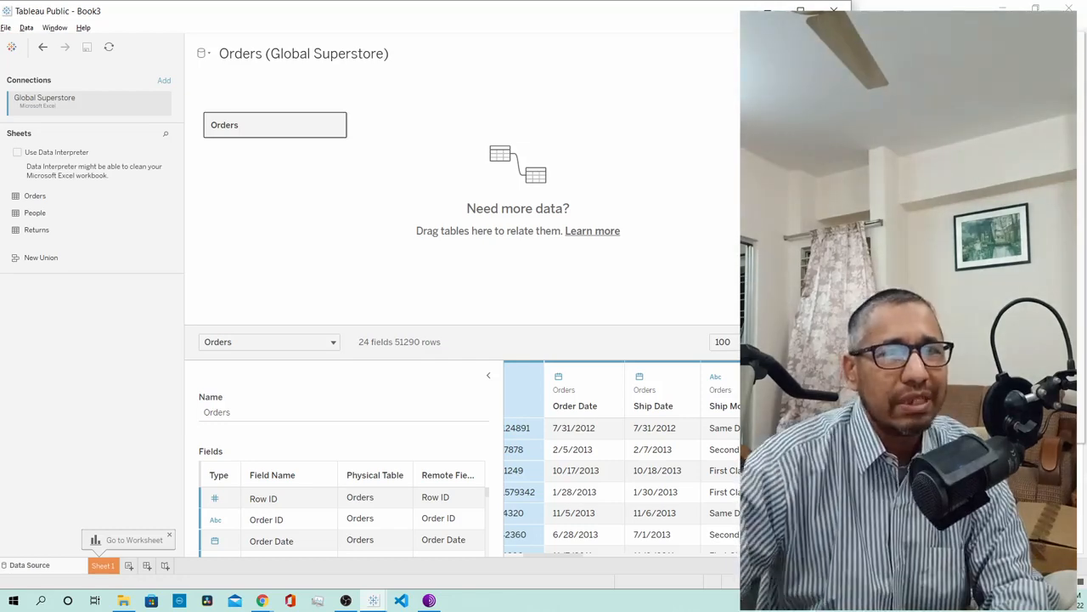
{"action": "left_click_drag", "start_coordinate": [851, 357], "coordinate": [799, 357]}
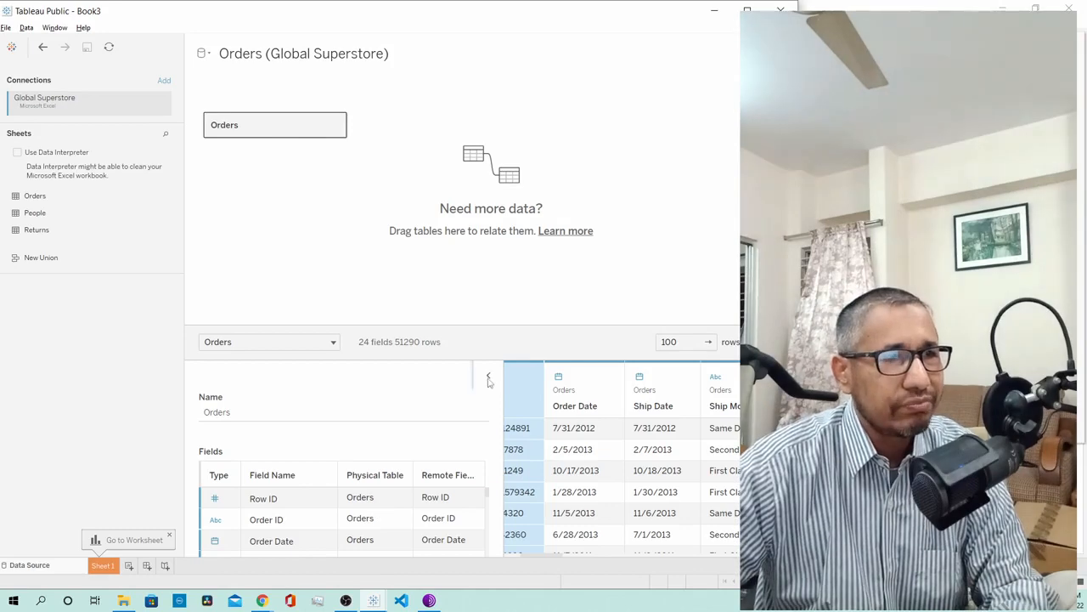
Collapse the table details beside the data preview and examine the Orders columns from Order Date through Country.
{"action": "left_click", "coordinate": [488, 376]}
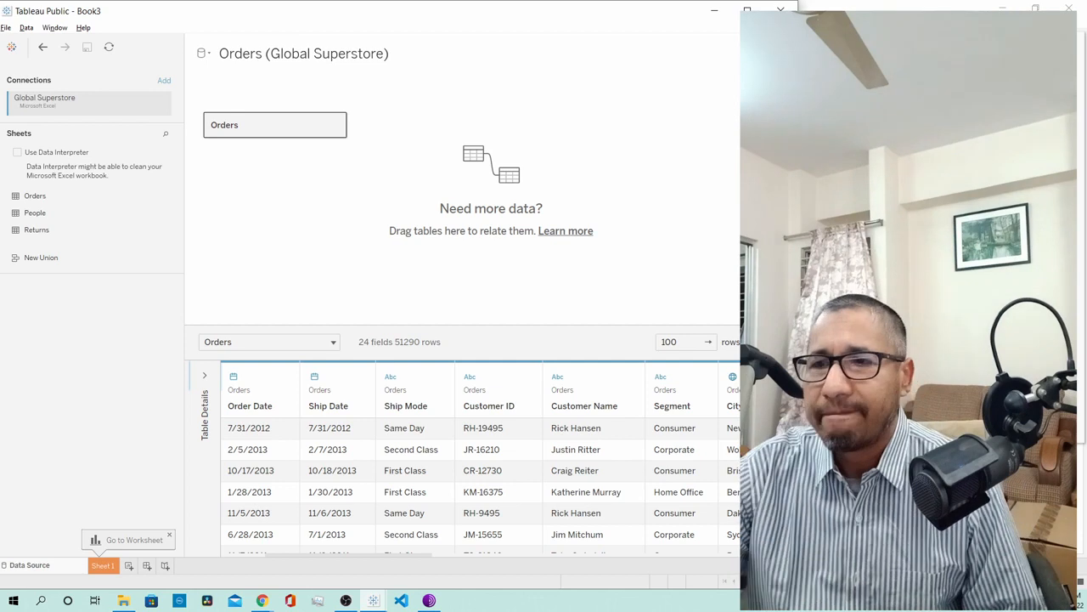
{"action": "key", "text": "alt+Tab"}
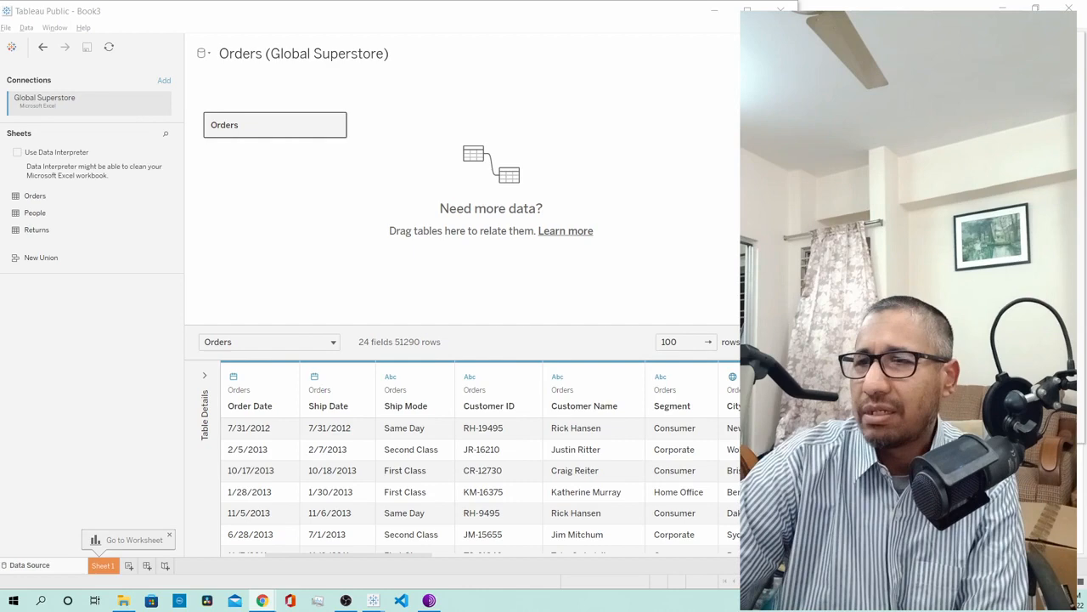
{"action": "scroll", "coordinate": [526, 521], "scroll_direction": "right", "scroll_amount": 4}
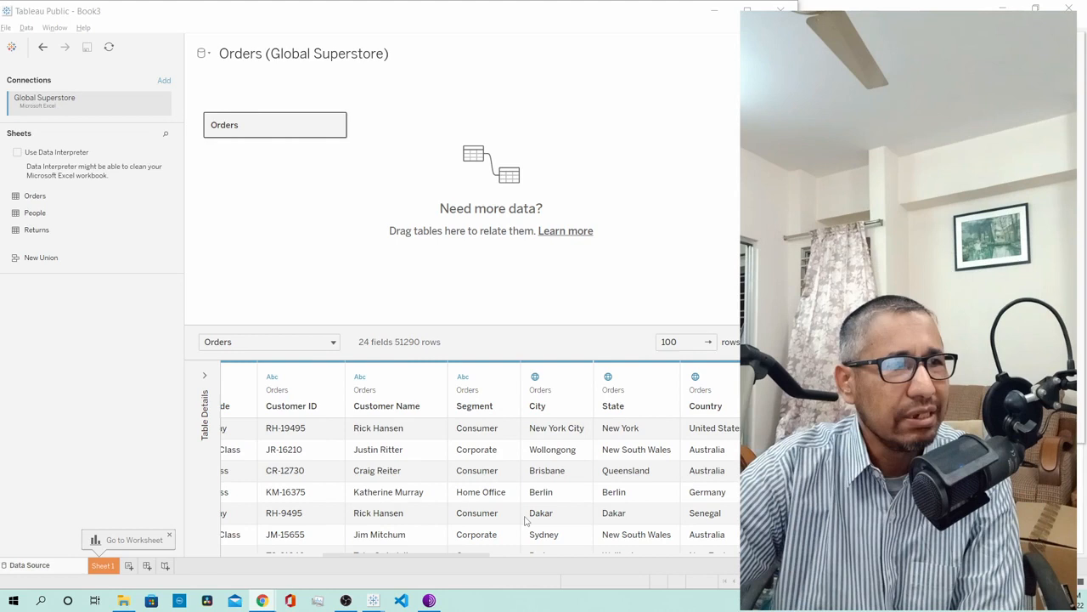
{"action": "scroll", "coordinate": [537, 429], "scroll_direction": "left", "scroll_amount": 3}
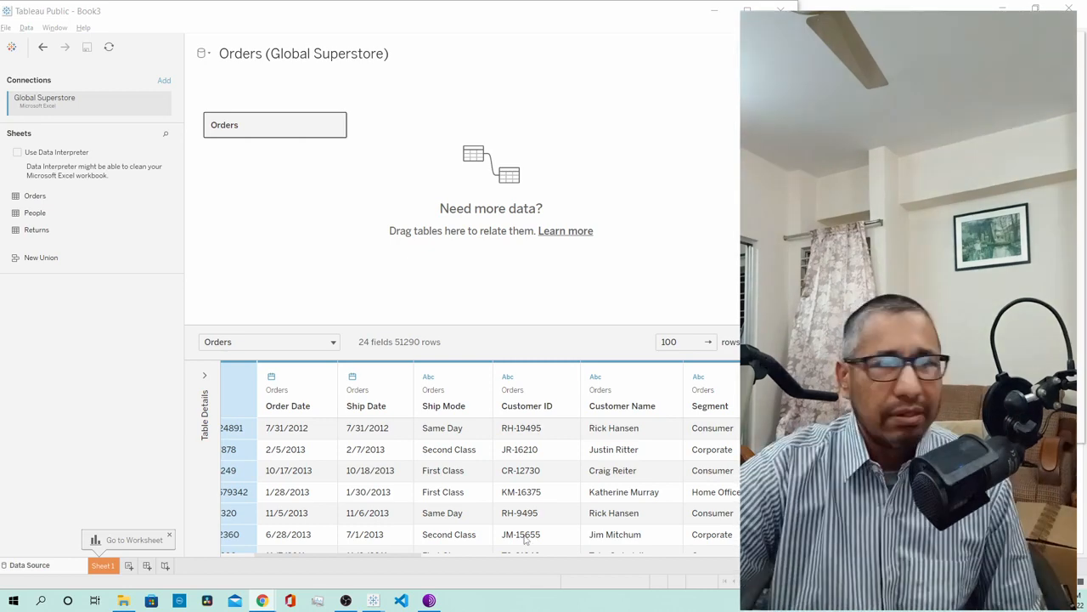
{"action": "scroll", "coordinate": [525, 538], "scroll_direction": "right", "scroll_amount": 3}
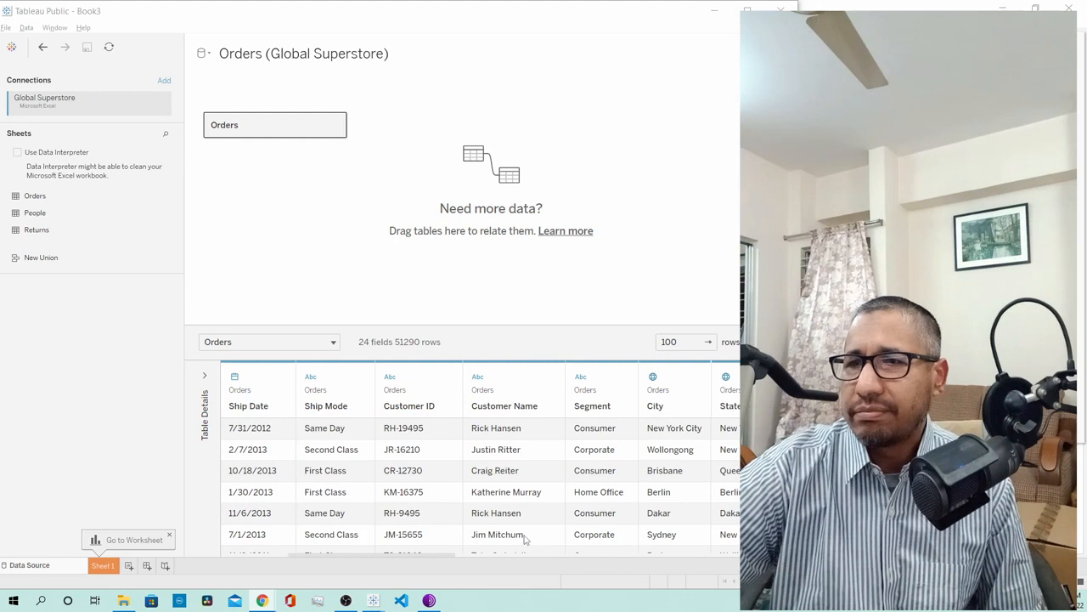
Circle the Customer ID and Customer Name headers and their Abc string symbols, and clear the pen drawings.
{"action": "scroll", "coordinate": [516, 482], "scroll_direction": "left", "scroll_amount": 3}
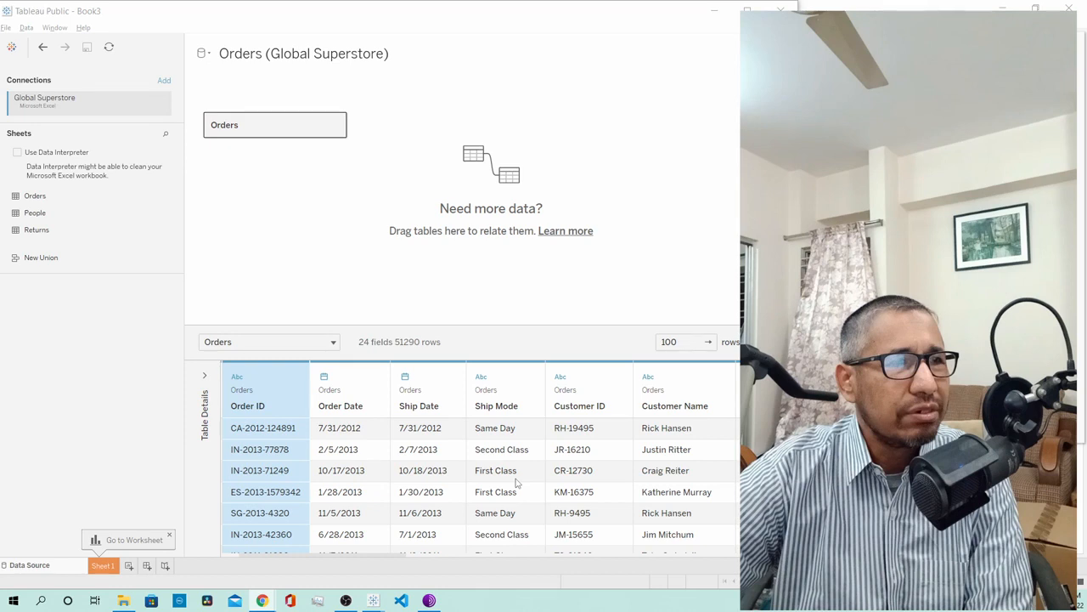
{"action": "scroll", "coordinate": [540, 388], "scroll_direction": "left", "scroll_amount": 2}
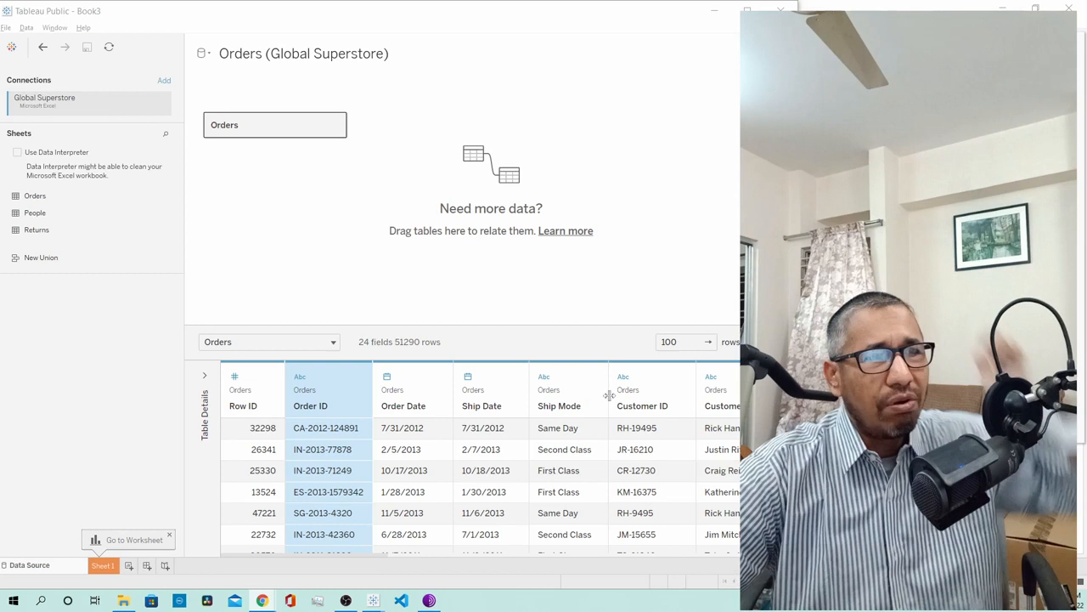
{"action": "scroll", "coordinate": [541, 382], "scroll_direction": "right", "scroll_amount": 2}
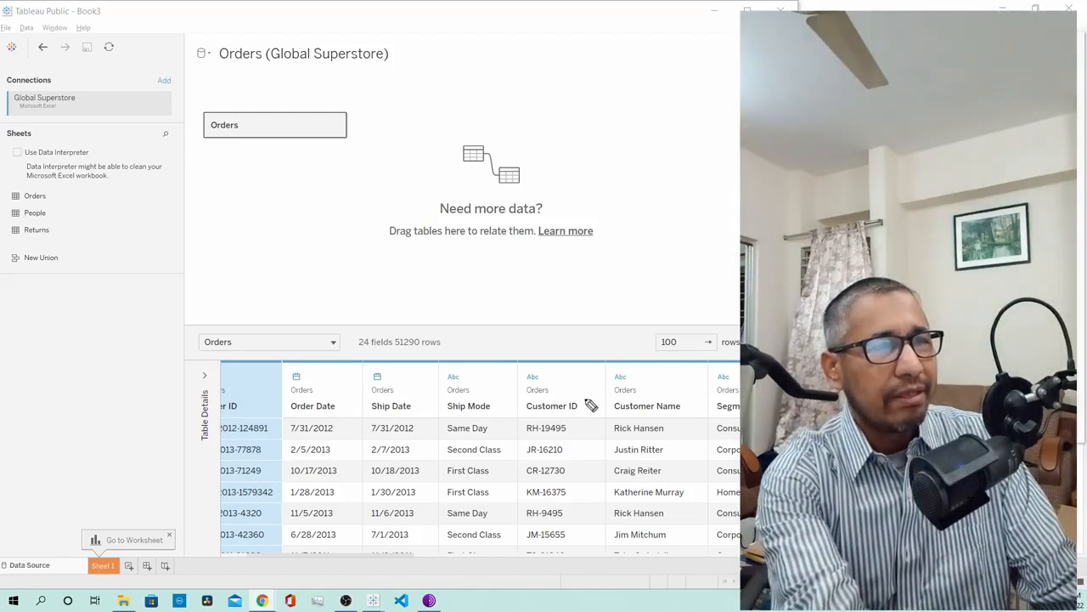
{"action": "mouse_move", "coordinate": [583, 393]}
{"action": "left_mouse_down"}
{"action": "mouse_move", "coordinate": [510, 416]}
{"action": "mouse_move", "coordinate": [578, 395]}
{"action": "left_mouse_up"}
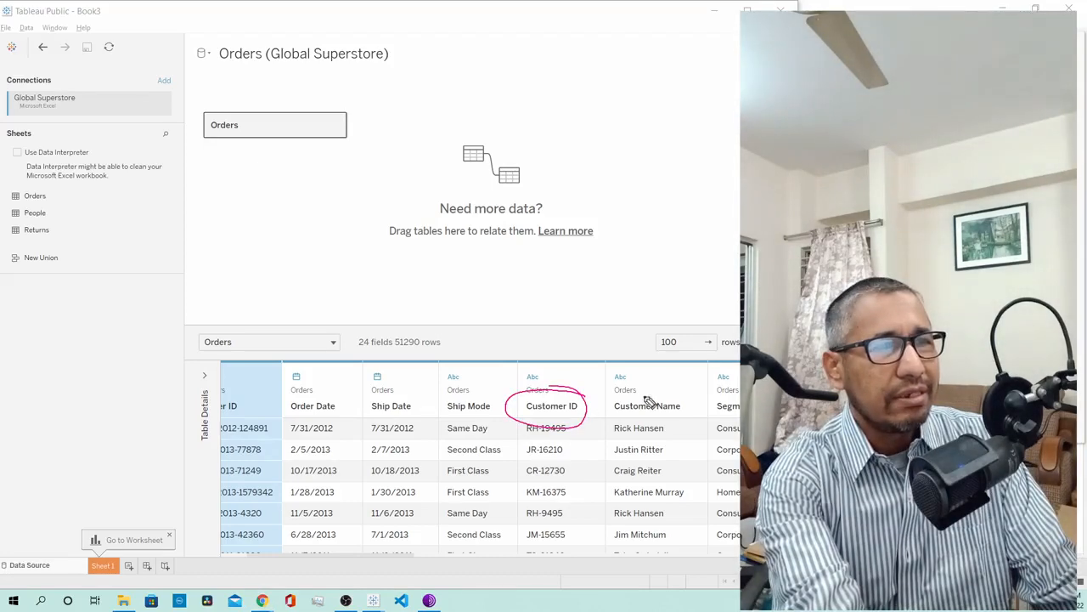
{"action": "mouse_move", "coordinate": [692, 392]}
{"action": "left_mouse_down"}
{"action": "mouse_move", "coordinate": [678, 388]}
{"action": "mouse_move", "coordinate": [675, 437]}
{"action": "mouse_move", "coordinate": [664, 395]}
{"action": "left_mouse_up"}
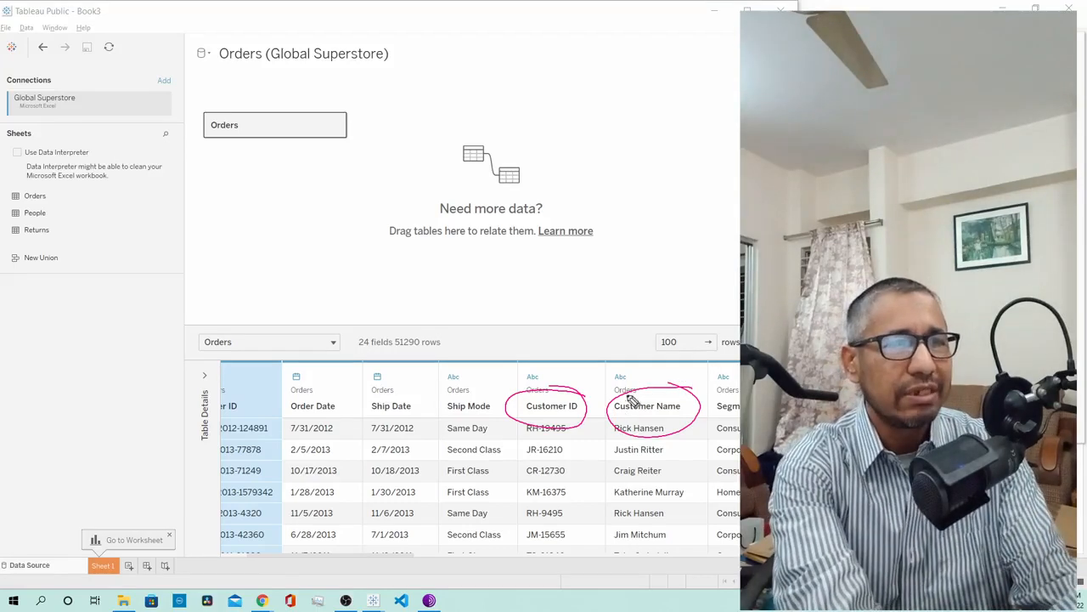
{"action": "left_click_drag", "start_coordinate": [633, 361], "coordinate": [651, 364]}
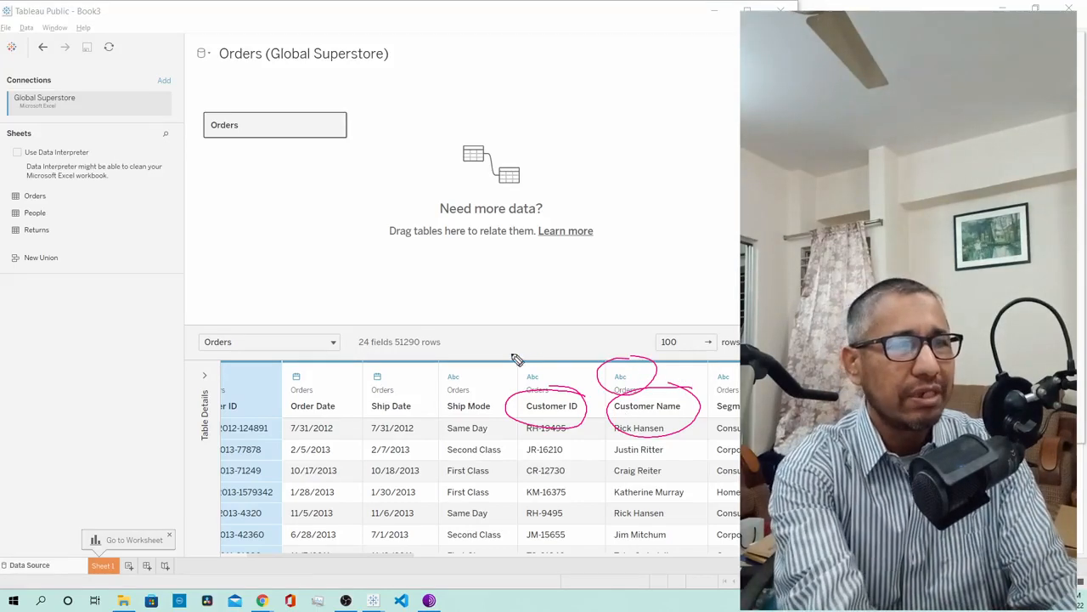
{"action": "left_click_drag", "start_coordinate": [515, 356], "coordinate": [515, 364]}
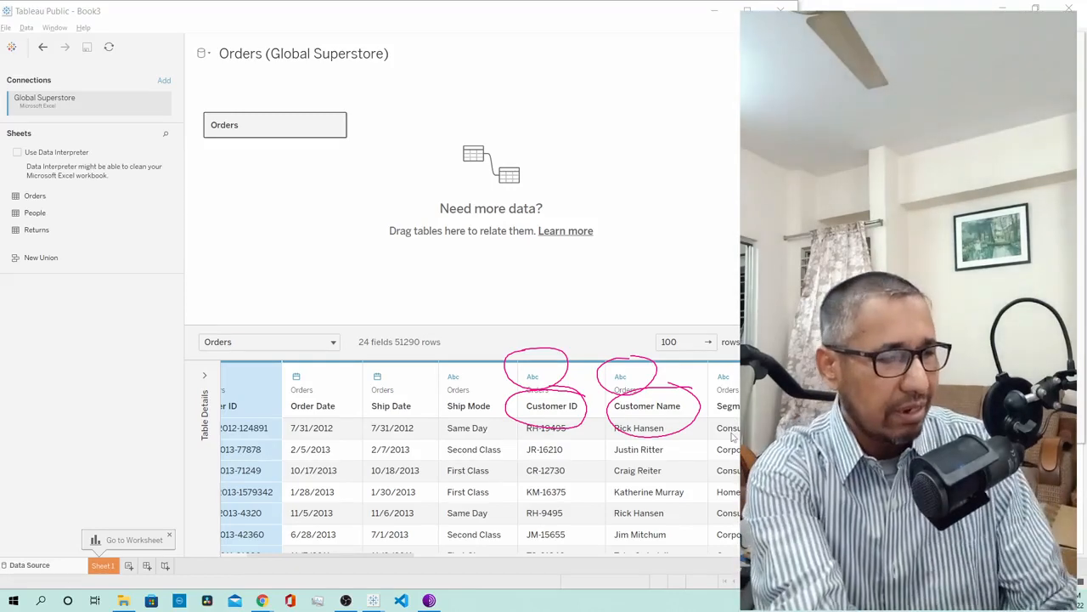
{"action": "key", "text": "Escape"}
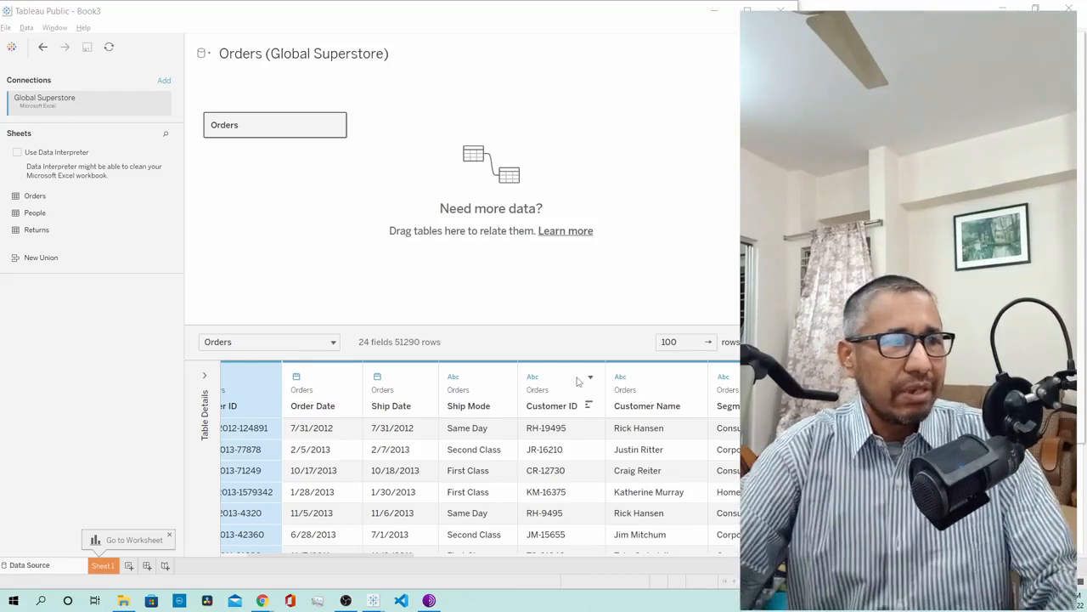
View the available data types for the Segment column and leave the type as it is.
{"action": "scroll", "coordinate": [675, 515], "scroll_direction": "right", "scroll_amount": 5}
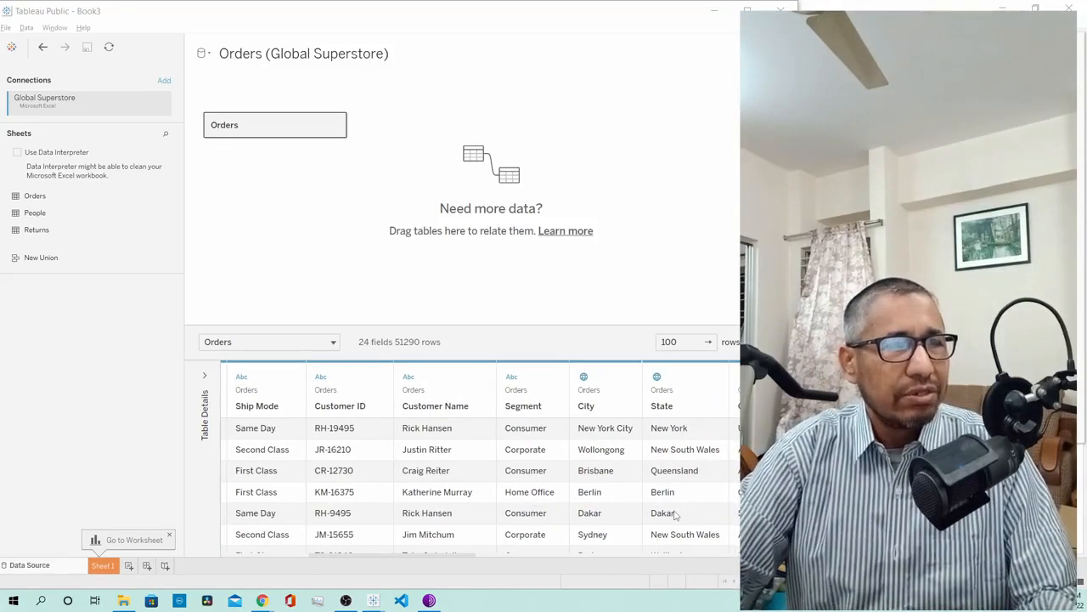
{"action": "scroll", "coordinate": [675, 515], "scroll_direction": "right", "scroll_amount": 4}
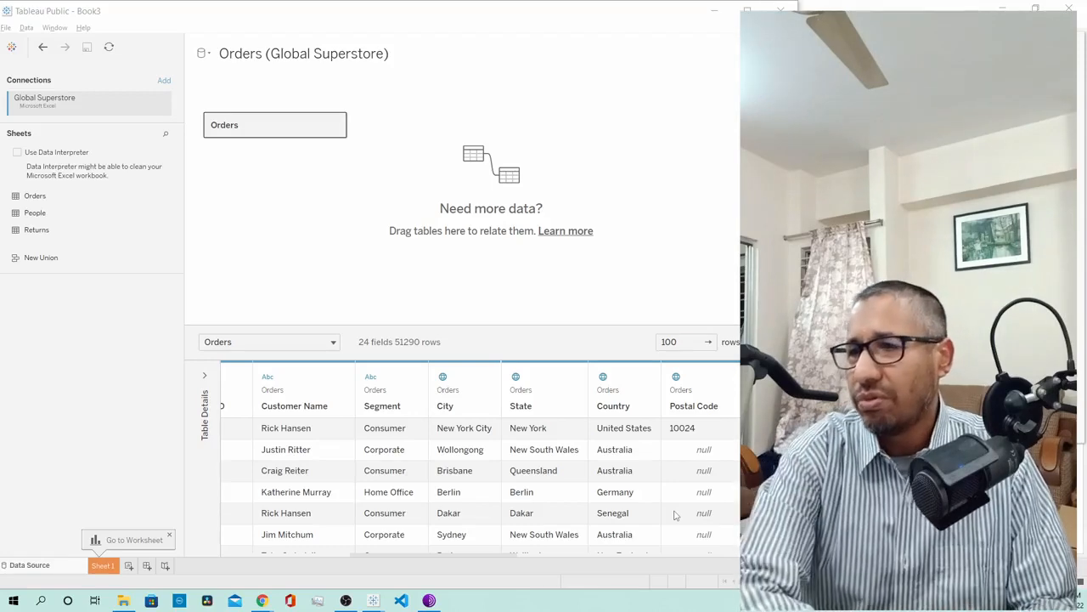
{"action": "left_click", "coordinate": [414, 383]}
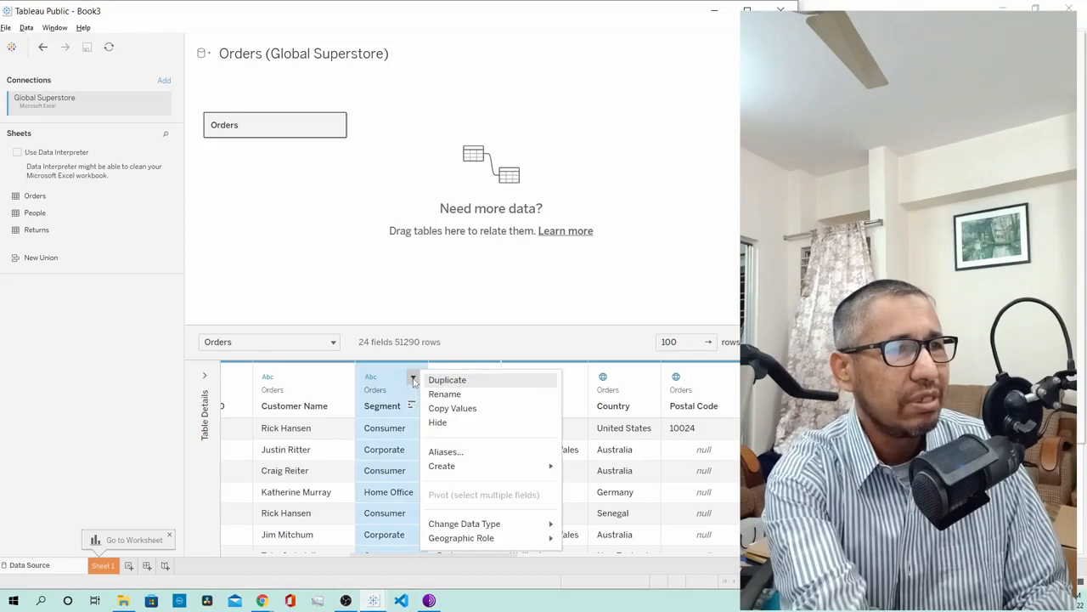
{"action": "mouse_move", "coordinate": [457, 527]}
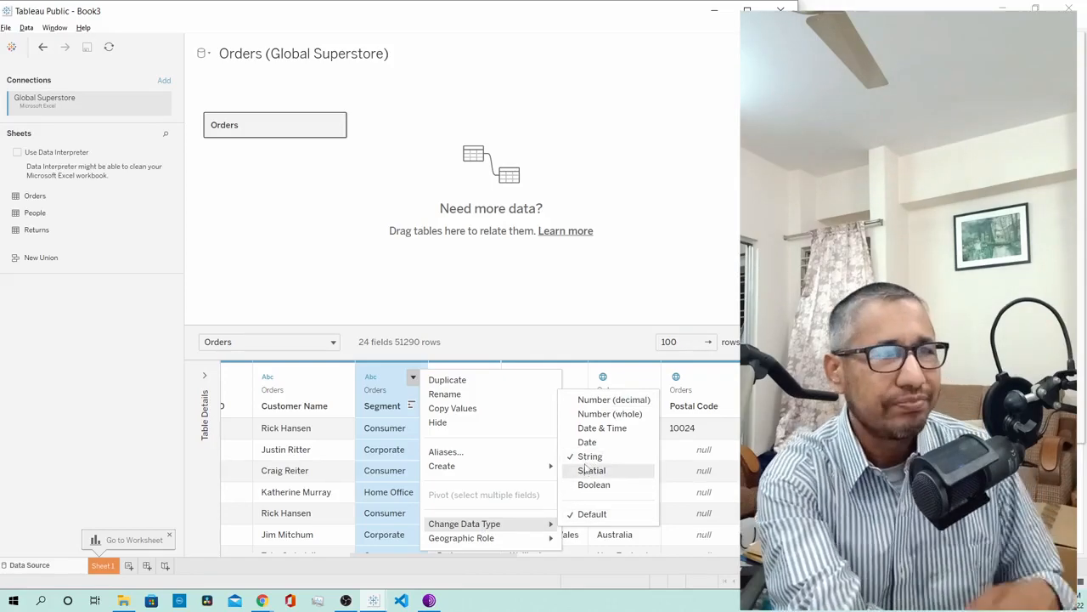
{"action": "left_click", "coordinate": [464, 342]}
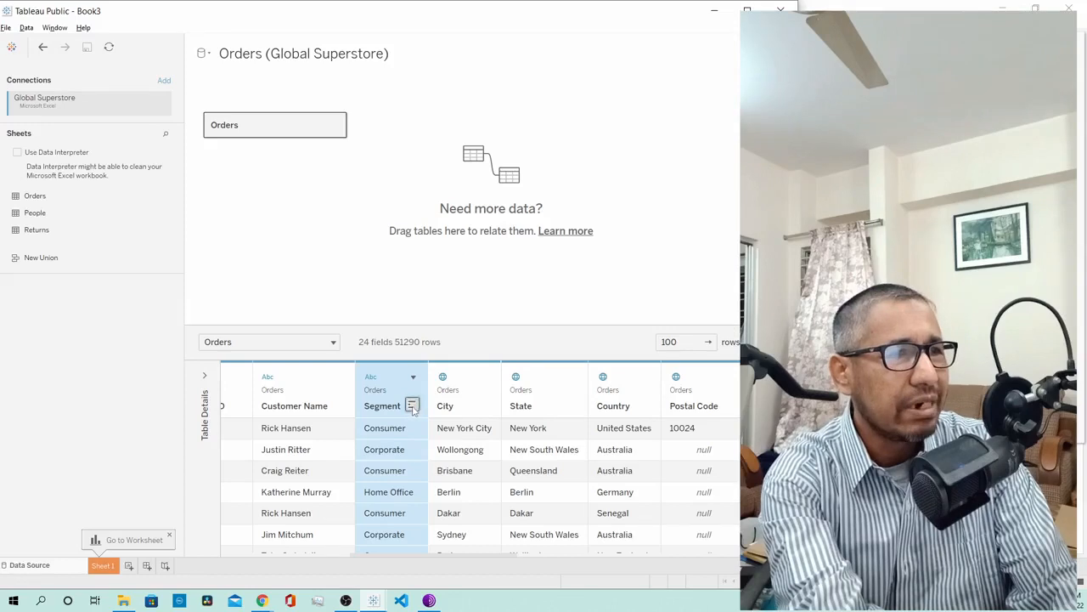
Cycle the Segment column's sort order through ascending and unsorted, leaving the rows sorted descending.
{"action": "left_click", "coordinate": [412, 405]}
{"action": "left_click", "coordinate": [412, 405]}
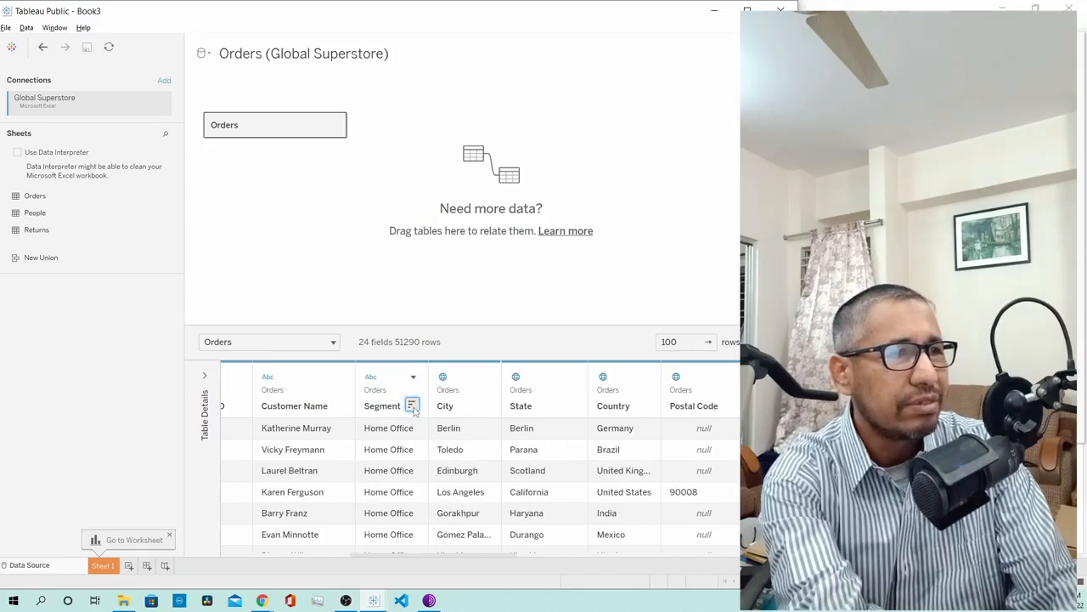
{"action": "left_click", "coordinate": [412, 405]}
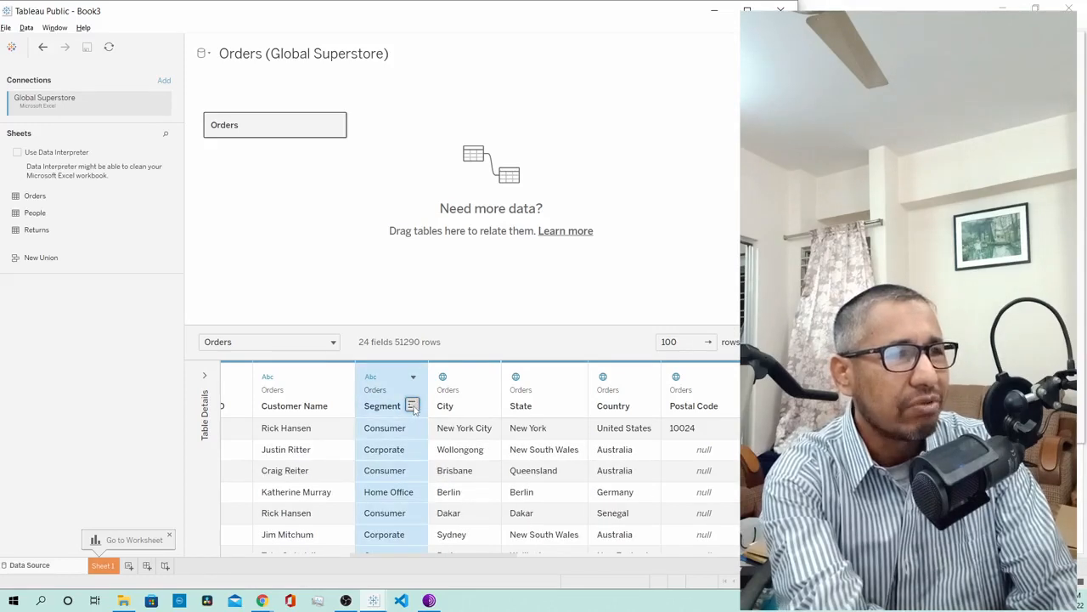
{"action": "left_click", "coordinate": [412, 406]}
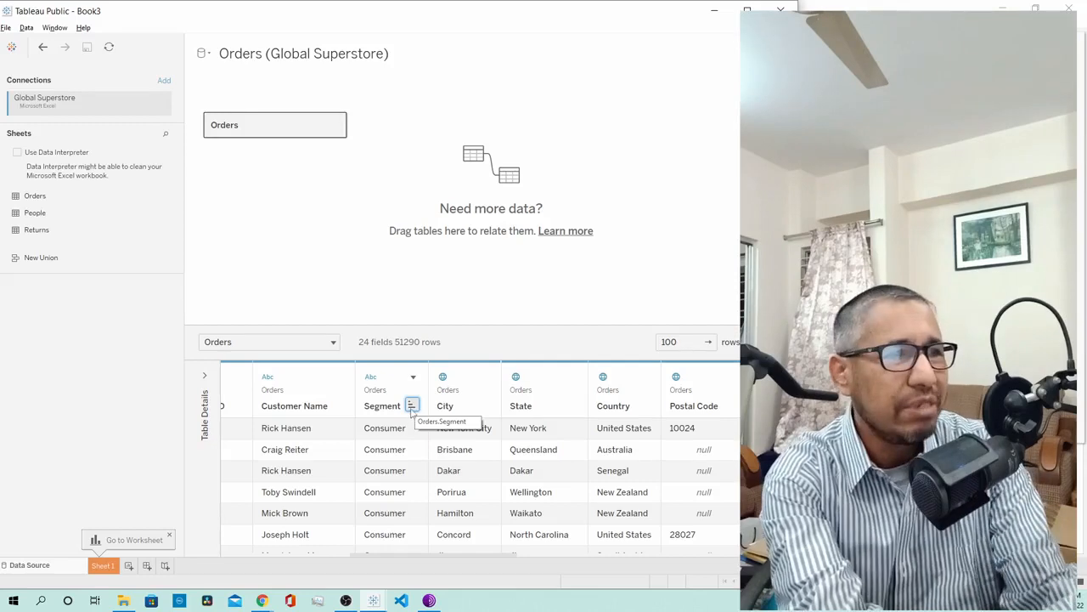
{"action": "left_click", "coordinate": [412, 407]}
{"action": "left_click", "coordinate": [411, 406]}
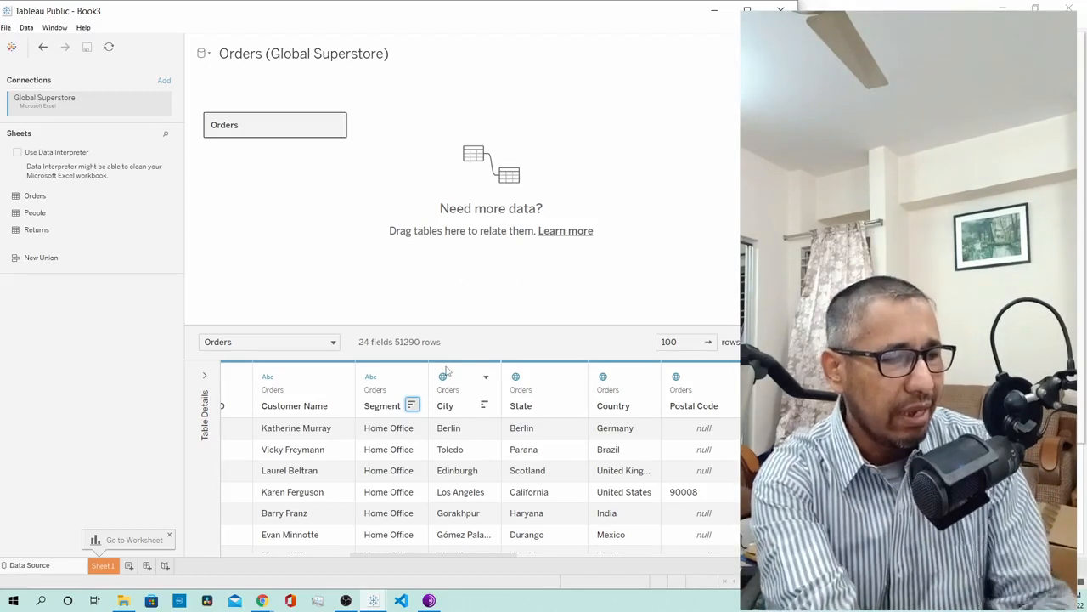
Circle the geographic symbols and the header names of the City, State, Country and Postal Code columns.
{"action": "mouse_move", "coordinate": [470, 347]}
{"action": "left_mouse_down"}
{"action": "mouse_move", "coordinate": [444, 352]}
{"action": "mouse_move", "coordinate": [418, 380]}
{"action": "mouse_move", "coordinate": [480, 384]}
{"action": "mouse_move", "coordinate": [471, 348]}
{"action": "left_mouse_up"}
{"action": "mouse_move", "coordinate": [544, 347]}
{"action": "left_mouse_down"}
{"action": "mouse_move", "coordinate": [505, 360]}
{"action": "mouse_move", "coordinate": [558, 381]}
{"action": "mouse_move", "coordinate": [535, 344]}
{"action": "left_mouse_up"}
{"action": "mouse_move", "coordinate": [641, 352]}
{"action": "left_mouse_down"}
{"action": "mouse_move", "coordinate": [597, 354]}
{"action": "mouse_move", "coordinate": [655, 381]}
{"action": "mouse_move", "coordinate": [635, 344]}
{"action": "left_mouse_up"}
{"action": "mouse_move", "coordinate": [694, 350]}
{"action": "left_mouse_down"}
{"action": "mouse_move", "coordinate": [671, 398]}
{"action": "mouse_move", "coordinate": [712, 361]}
{"action": "mouse_move", "coordinate": [656, 355]}
{"action": "left_mouse_up"}
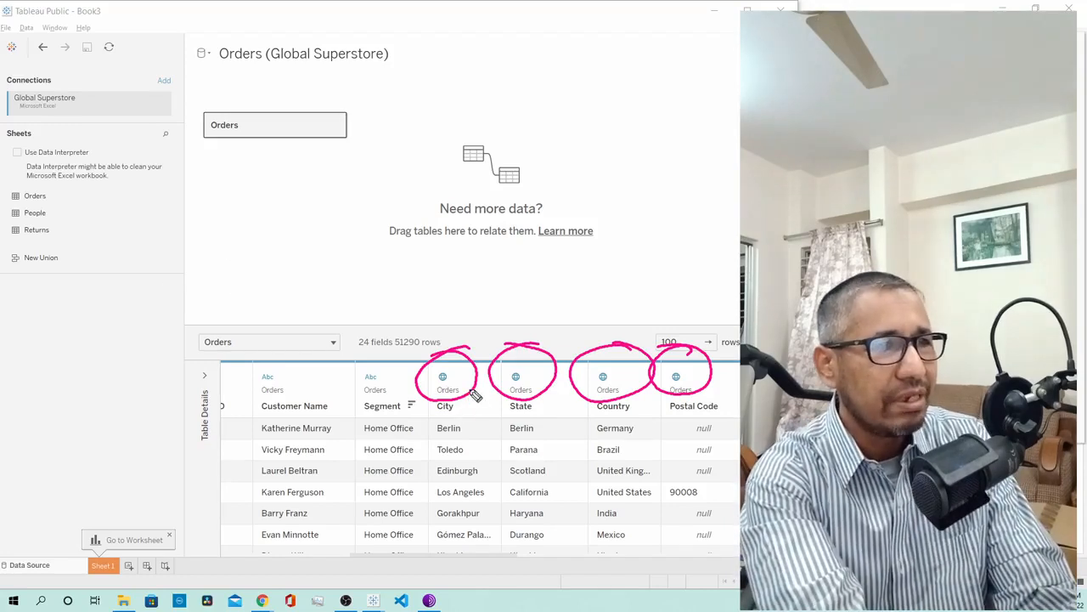
{"action": "mouse_move", "coordinate": [476, 395]}
{"action": "left_mouse_down"}
{"action": "mouse_move", "coordinate": [429, 408]}
{"action": "mouse_move", "coordinate": [456, 398]}
{"action": "left_mouse_up"}
{"action": "mouse_move", "coordinate": [535, 389]}
{"action": "left_mouse_down"}
{"action": "mouse_move", "coordinate": [508, 423]}
{"action": "mouse_move", "coordinate": [549, 405]}
{"action": "left_mouse_up"}
{"action": "mouse_move", "coordinate": [639, 403]}
{"action": "left_mouse_down"}
{"action": "mouse_move", "coordinate": [595, 399]}
{"action": "mouse_move", "coordinate": [616, 393]}
{"action": "left_mouse_up"}
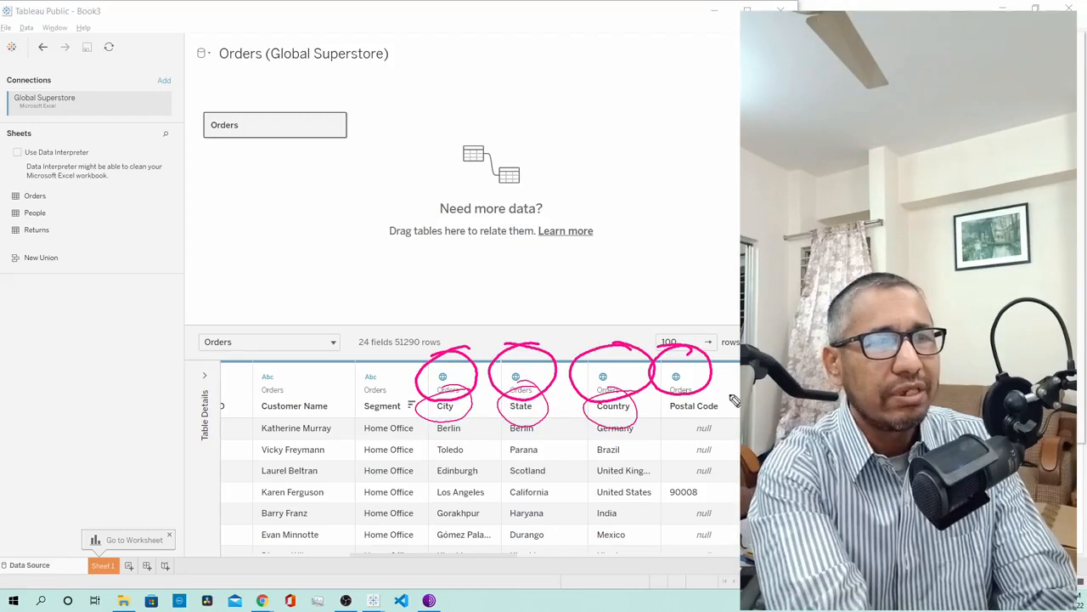
{"action": "mouse_move", "coordinate": [732, 400]}
{"action": "left_mouse_down"}
{"action": "mouse_move", "coordinate": [719, 428]}
{"action": "mouse_move", "coordinate": [698, 378]}
{"action": "left_mouse_up"}
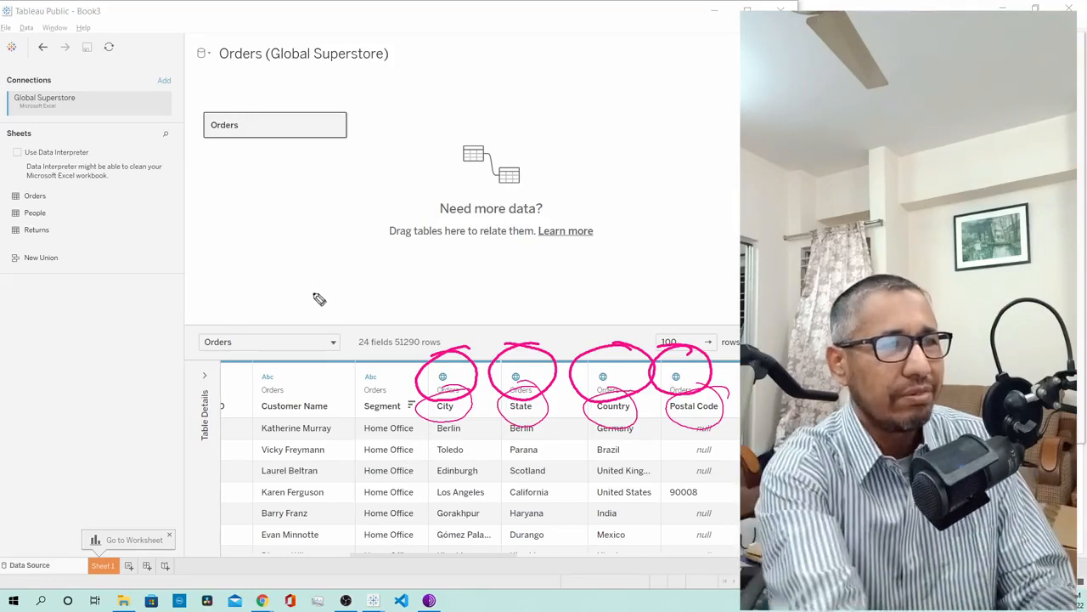
Circle Berlin, Edinburgh, Gorakhpur, Haryana, India and 90008 as sample geographic values, and clear all the pen drawings.
{"action": "mouse_move", "coordinate": [465, 413]}
{"action": "left_mouse_down"}
{"action": "mouse_move", "coordinate": [481, 449]}
{"action": "mouse_move", "coordinate": [449, 488]}
{"action": "mouse_move", "coordinate": [486, 463]}
{"action": "left_mouse_up"}
{"action": "mouse_move", "coordinate": [489, 511]}
{"action": "left_mouse_down"}
{"action": "mouse_move", "coordinate": [459, 501]}
{"action": "mouse_move", "coordinate": [489, 532]}
{"action": "mouse_move", "coordinate": [485, 508]}
{"action": "left_mouse_up"}
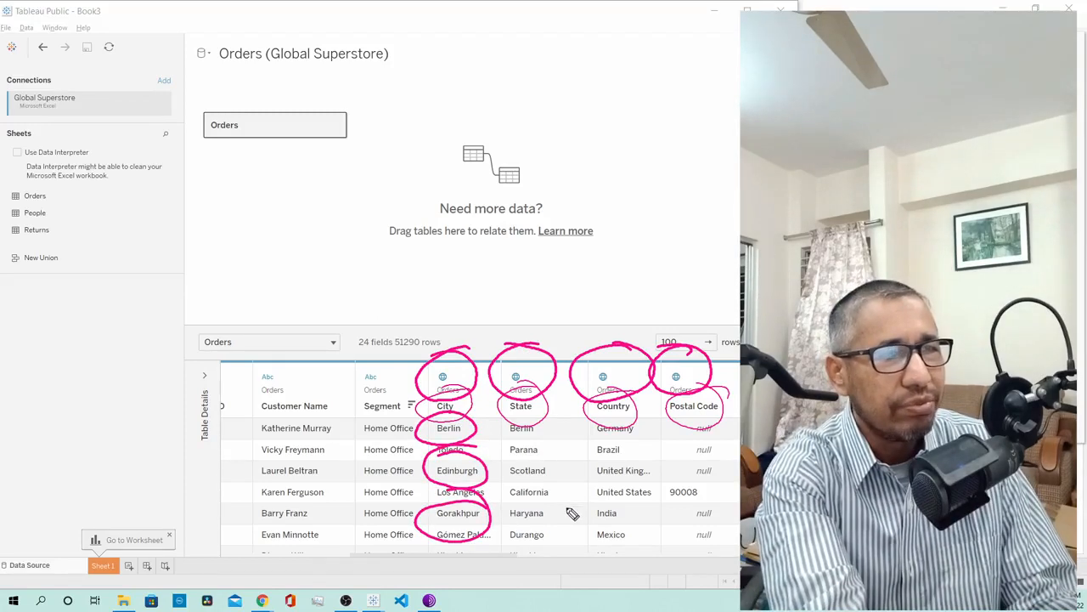
{"action": "mouse_move", "coordinate": [570, 513]}
{"action": "left_mouse_down"}
{"action": "mouse_move", "coordinate": [500, 516]}
{"action": "mouse_move", "coordinate": [630, 502]}
{"action": "mouse_move", "coordinate": [573, 513]}
{"action": "left_mouse_up"}
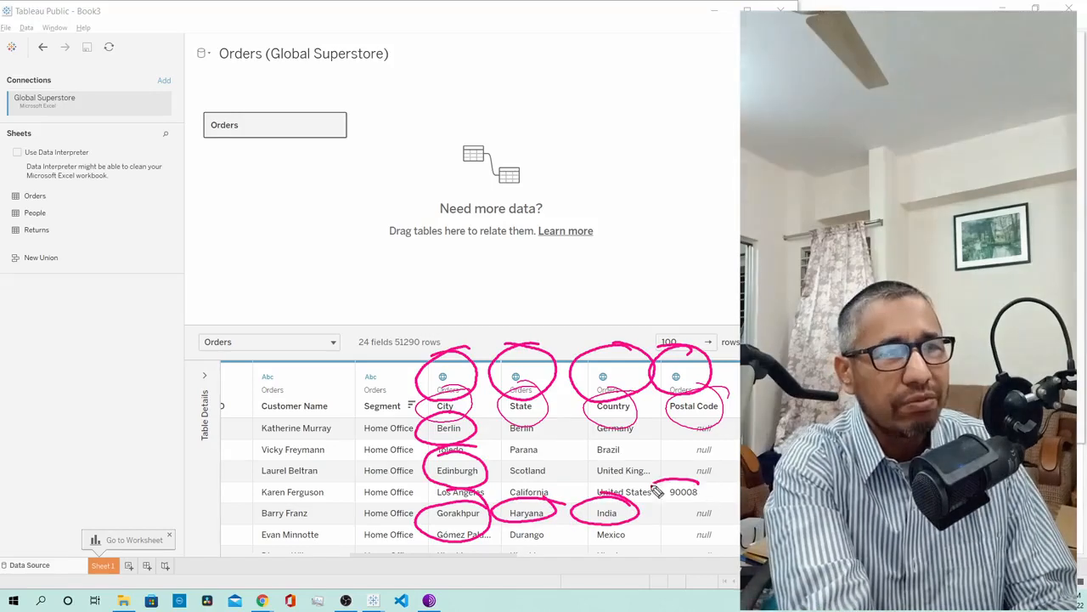
{"action": "left_click_drag", "start_coordinate": [655, 488], "coordinate": [673, 484]}
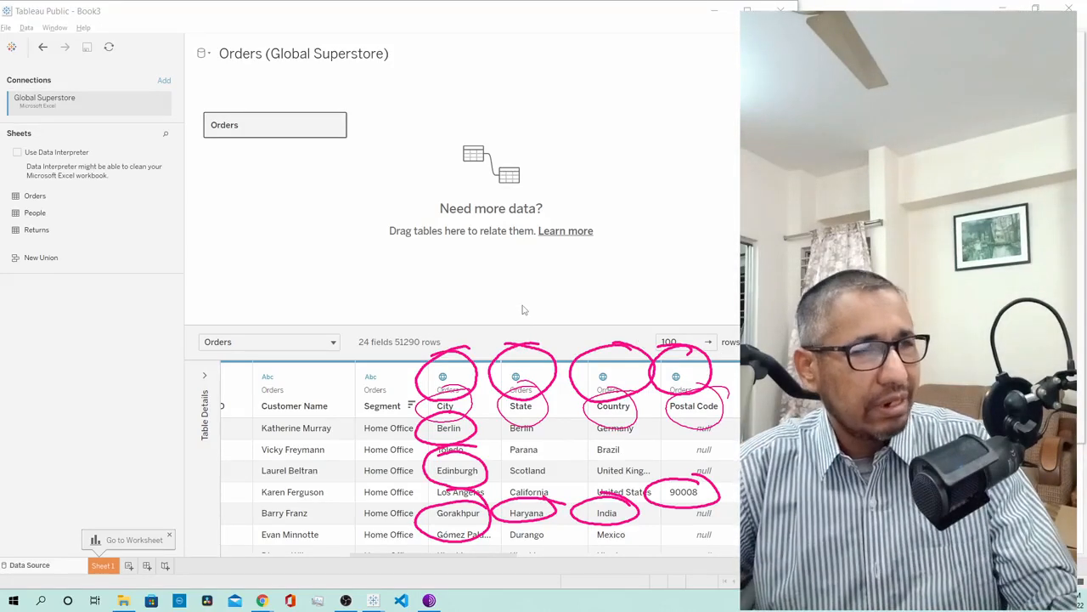
{"action": "key", "text": "Escape"}
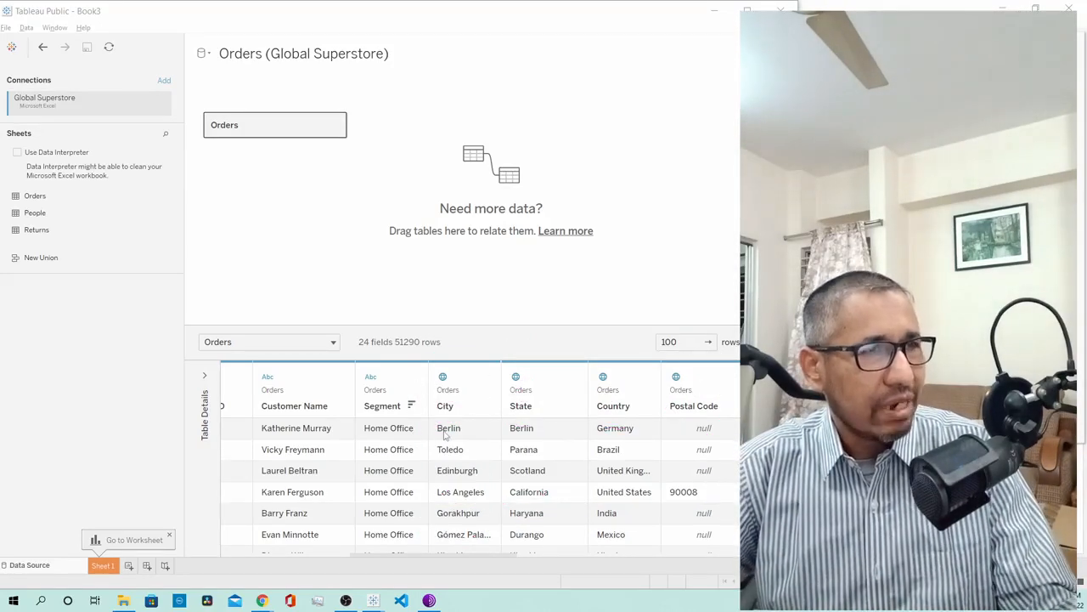
Circle the headers and number symbols of the Sales, Quantity, Discount, Profit and Shipping Cost columns.
{"action": "scroll", "coordinate": [446, 435], "scroll_direction": "right", "scroll_amount": 4}
{"action": "scroll", "coordinate": [443, 435], "scroll_direction": "right", "scroll_amount": 5}
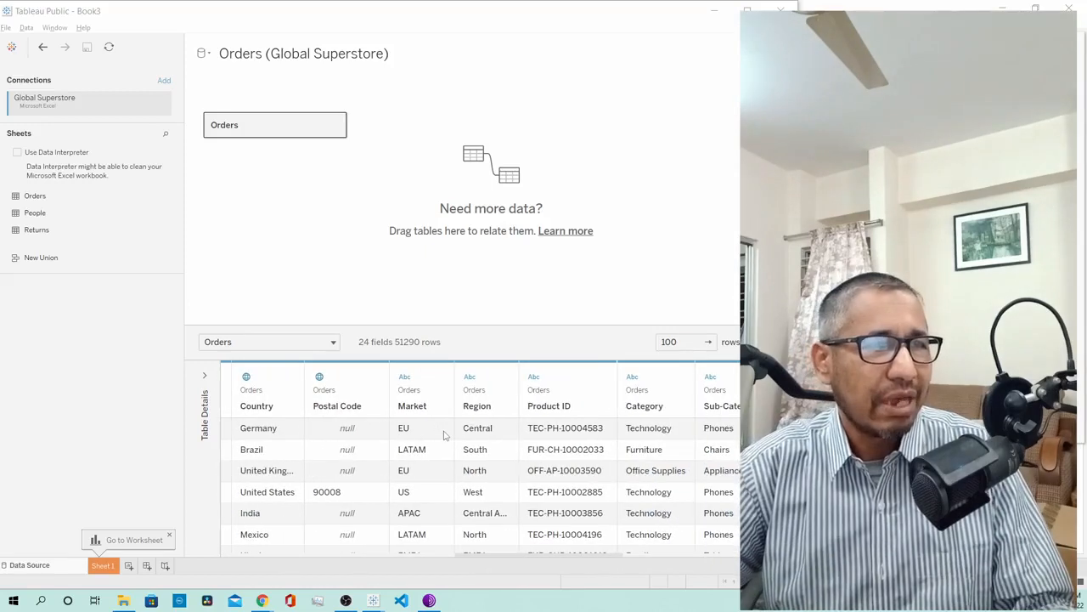
{"action": "scroll", "coordinate": [443, 435], "scroll_direction": "right", "scroll_amount": 5}
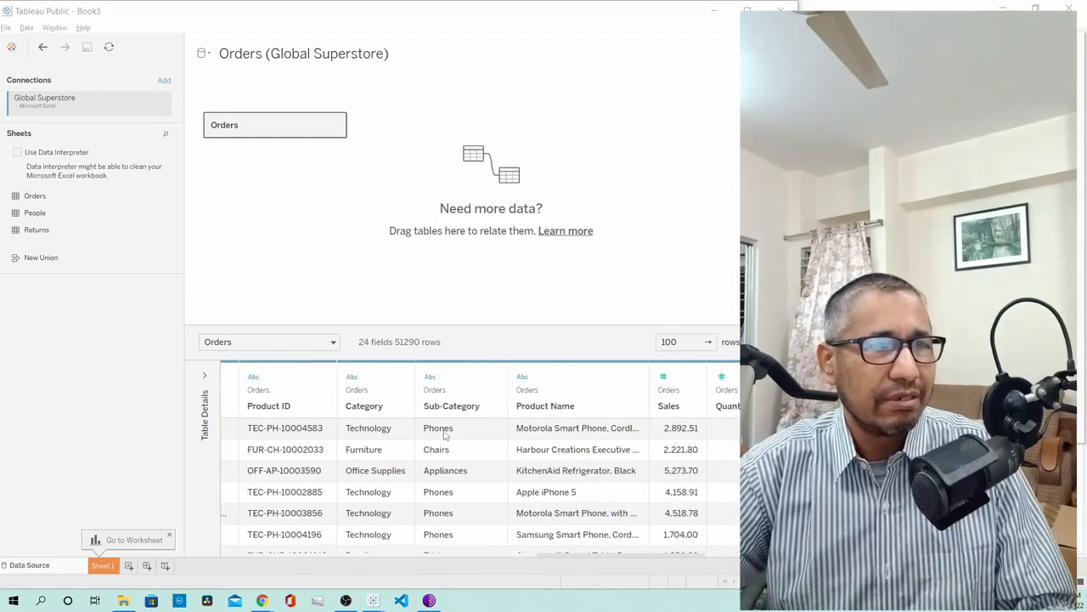
{"action": "scroll", "coordinate": [443, 435], "scroll_direction": "right", "scroll_amount": 4}
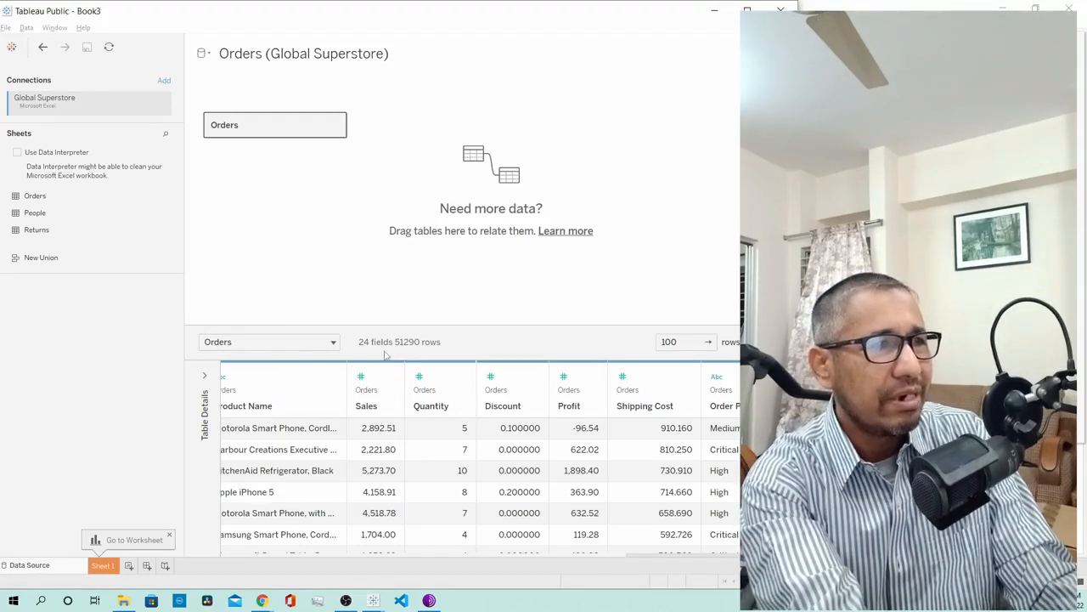
{"action": "left_click", "coordinate": [328, 405]}
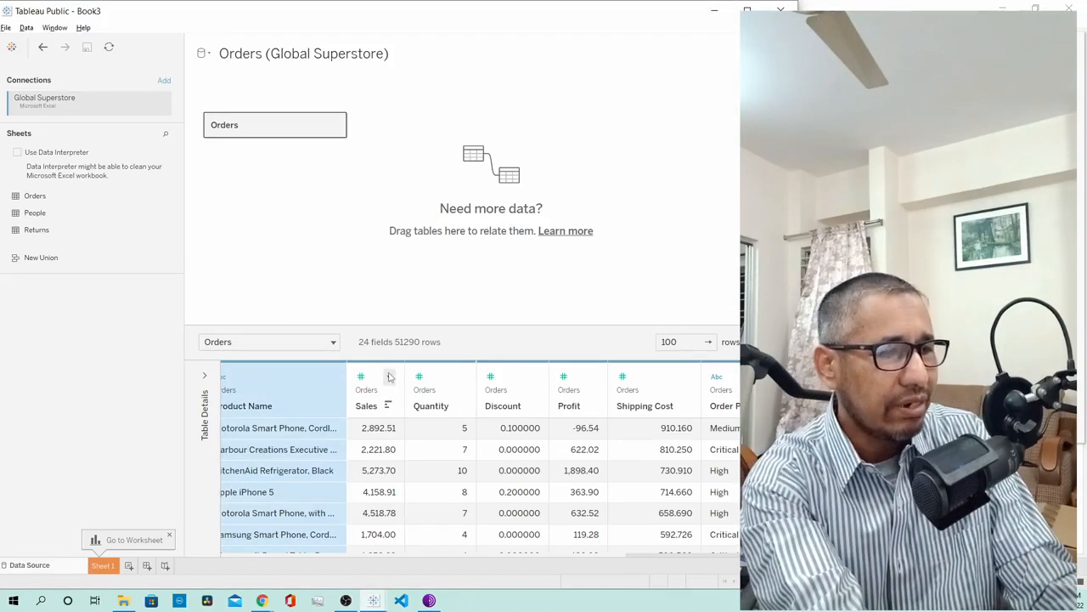
{"action": "mouse_move", "coordinate": [378, 343]}
{"action": "left_mouse_down"}
{"action": "mouse_move", "coordinate": [365, 341]}
{"action": "mouse_move", "coordinate": [413, 376]}
{"action": "mouse_move", "coordinate": [383, 341]}
{"action": "mouse_move", "coordinate": [471, 412]}
{"action": "mouse_move", "coordinate": [425, 344]}
{"action": "left_mouse_up"}
{"action": "mouse_move", "coordinate": [510, 361]}
{"action": "left_mouse_down"}
{"action": "mouse_move", "coordinate": [510, 427]}
{"action": "mouse_move", "coordinate": [498, 354]}
{"action": "left_mouse_up"}
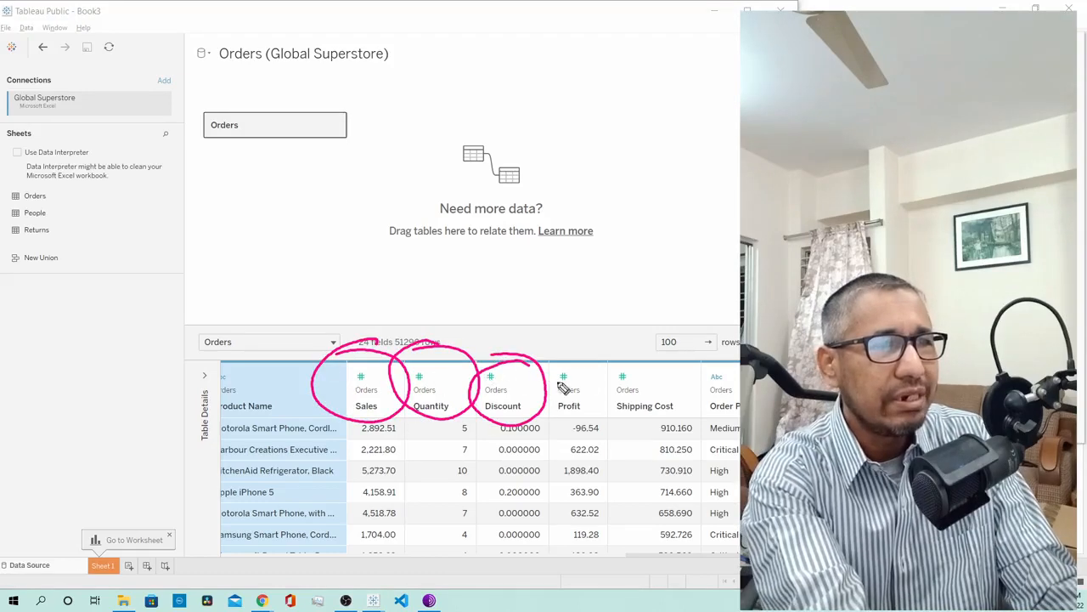
{"action": "mouse_move", "coordinate": [593, 363]}
{"action": "left_mouse_down"}
{"action": "mouse_move", "coordinate": [548, 412]}
{"action": "mouse_move", "coordinate": [589, 384]}
{"action": "left_mouse_up"}
{"action": "mouse_move", "coordinate": [671, 363]}
{"action": "left_mouse_down"}
{"action": "mouse_move", "coordinate": [632, 429]}
{"action": "mouse_move", "coordinate": [622, 358]}
{"action": "left_mouse_up"}
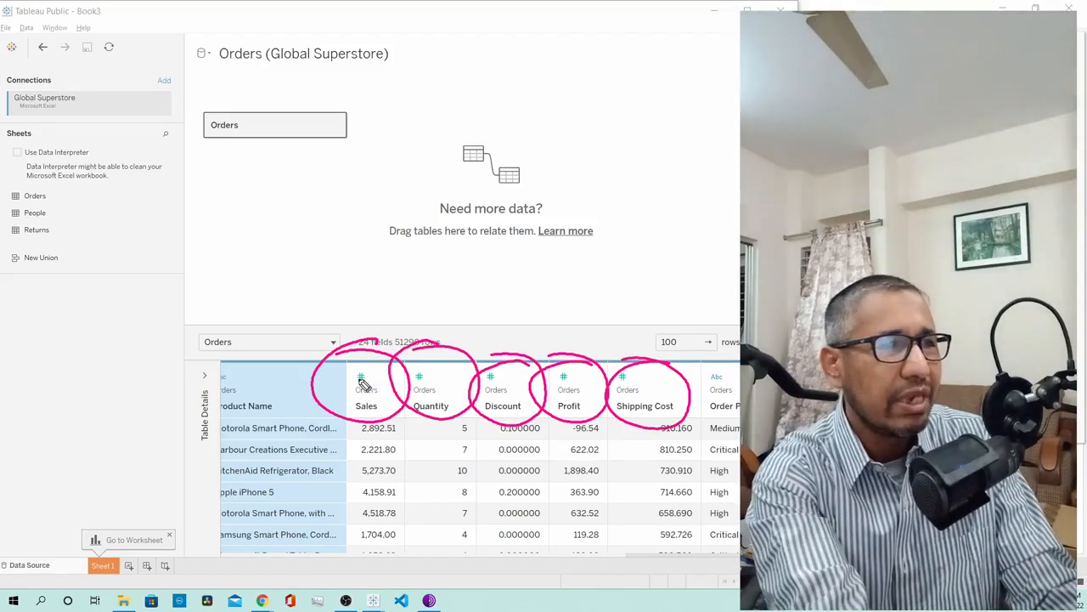
Draw pen lines from the Sales, Quantity, Discount, Profit and Shipping Cost column headers up into the canvas.
{"action": "left_click_drag", "start_coordinate": [363, 384], "coordinate": [465, 284]}
{"action": "left_click_drag", "start_coordinate": [425, 389], "coordinate": [501, 279]}
{"action": "left_click_drag", "start_coordinate": [486, 400], "coordinate": [501, 291]}
{"action": "left_click_drag", "start_coordinate": [583, 382], "coordinate": [527, 299]}
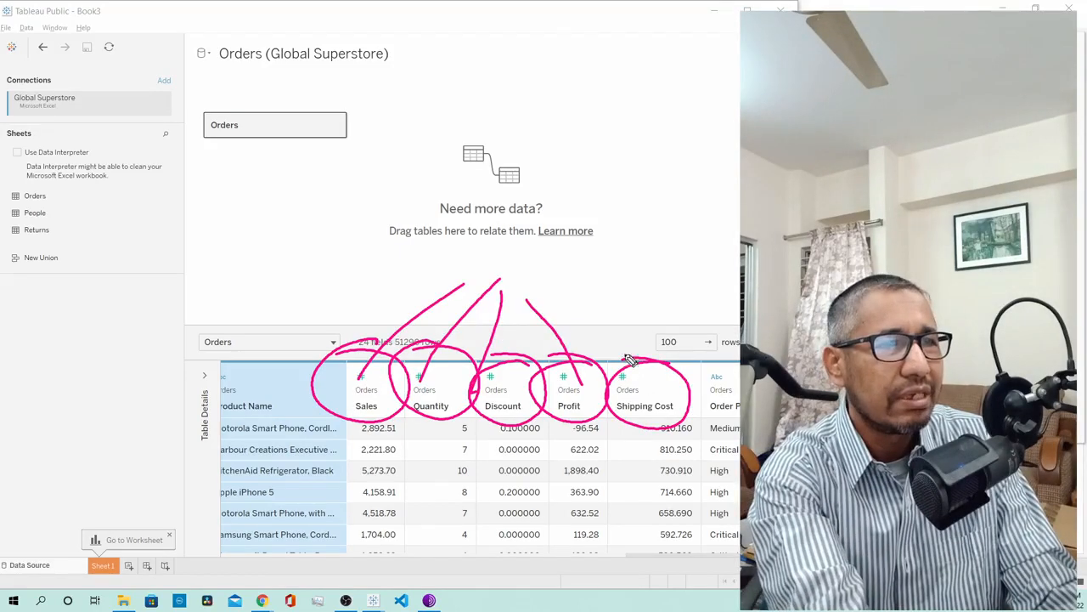
{"action": "left_click_drag", "start_coordinate": [628, 358], "coordinate": [549, 290]}
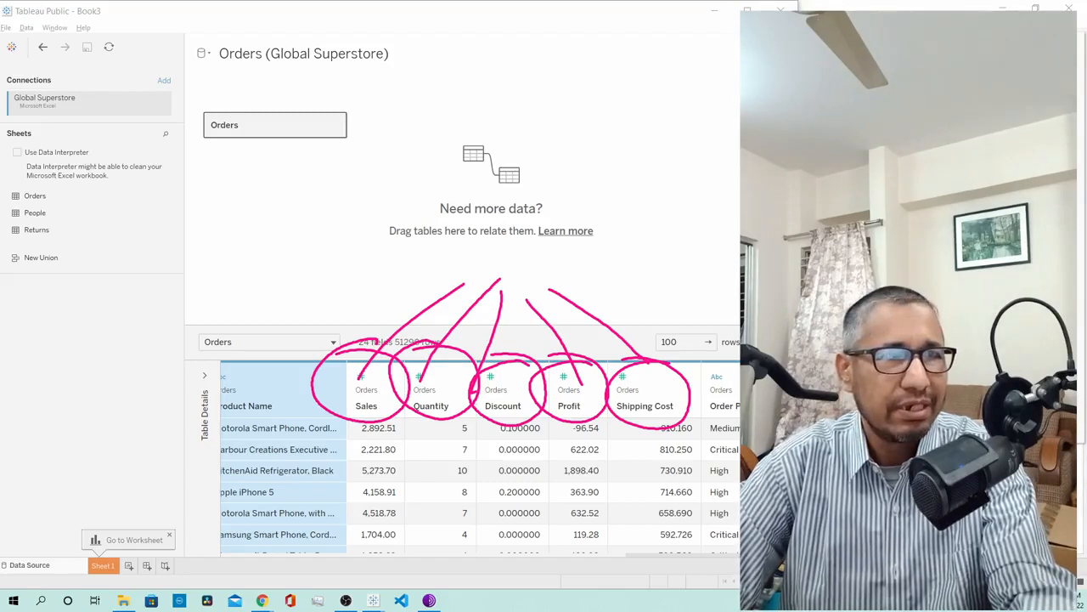
Annotate the canvas with a large circle and question marks, and circle the numeric column headers, clearing each set of drawings.
{"action": "left_click_drag", "start_coordinate": [799, 297], "coordinate": [764, 297]}
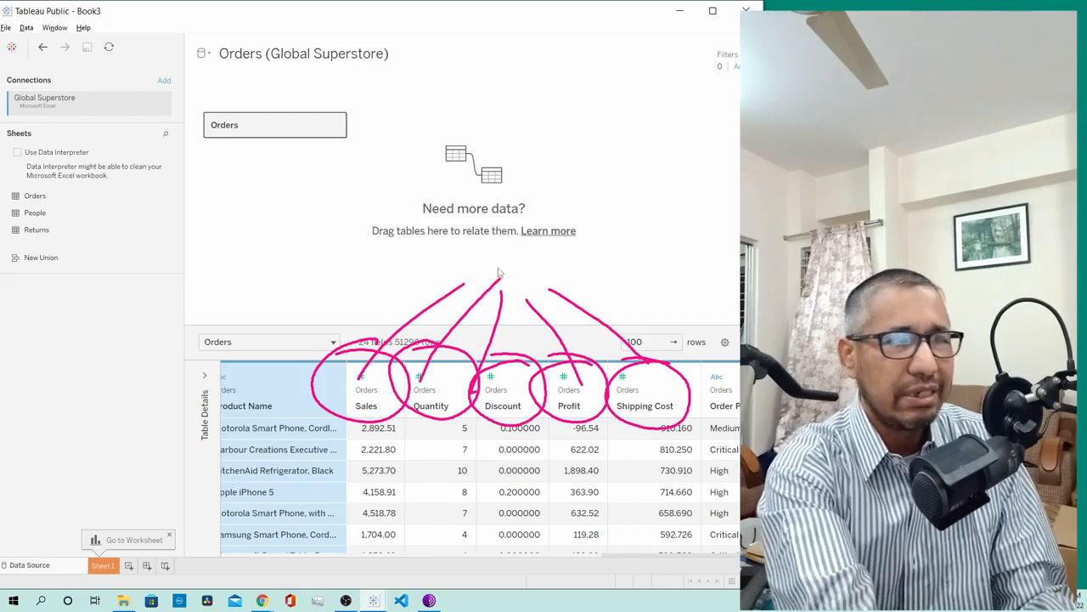
{"action": "mouse_move", "coordinate": [411, 256]}
{"action": "left_mouse_down"}
{"action": "mouse_move", "coordinate": [634, 209]}
{"action": "mouse_move", "coordinate": [371, 204]}
{"action": "left_mouse_up"}
{"action": "mouse_move", "coordinate": [466, 194]}
{"action": "left_mouse_down"}
{"action": "mouse_move", "coordinate": [510, 174]}
{"action": "mouse_move", "coordinate": [520, 253]}
{"action": "left_mouse_up"}
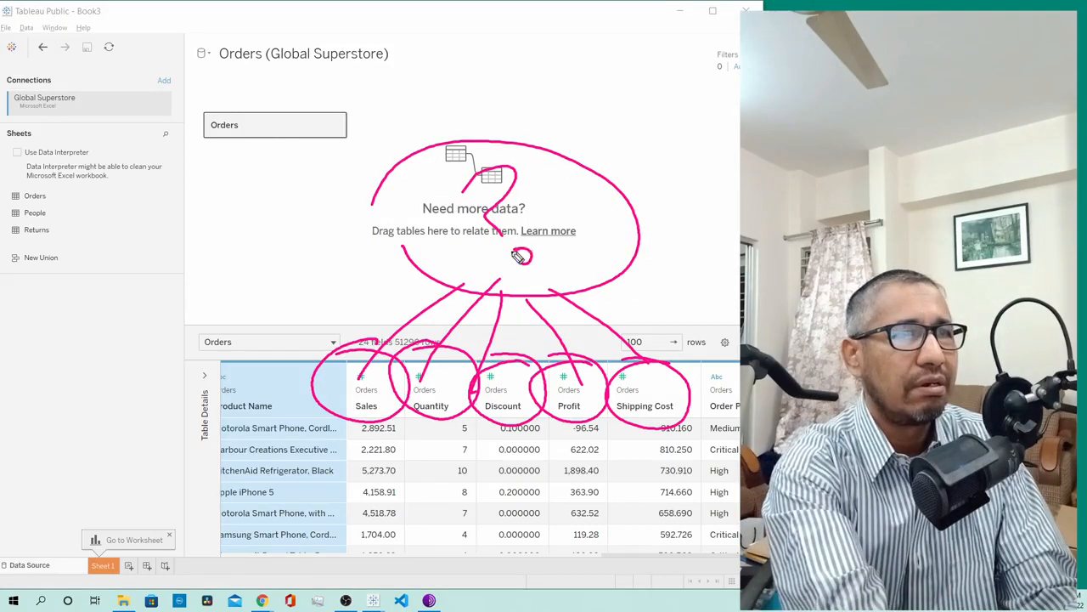
{"action": "left_click_drag", "start_coordinate": [537, 72], "coordinate": [583, 119]}
{"action": "mouse_move", "coordinate": [599, 134]}
{"action": "left_mouse_down"}
{"action": "mouse_move", "coordinate": [601, 144]}
{"action": "mouse_move", "coordinate": [596, 135]}
{"action": "left_mouse_up"}
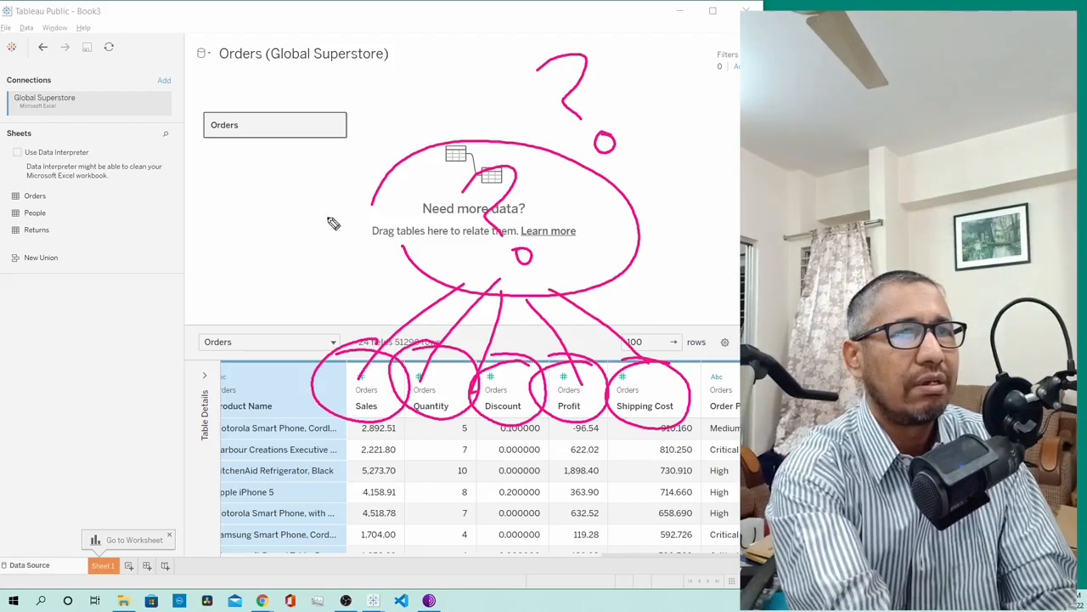
{"action": "mouse_move", "coordinate": [237, 217]}
{"action": "left_mouse_down"}
{"action": "mouse_move", "coordinate": [283, 188]}
{"action": "mouse_move", "coordinate": [298, 289]}
{"action": "left_mouse_up"}
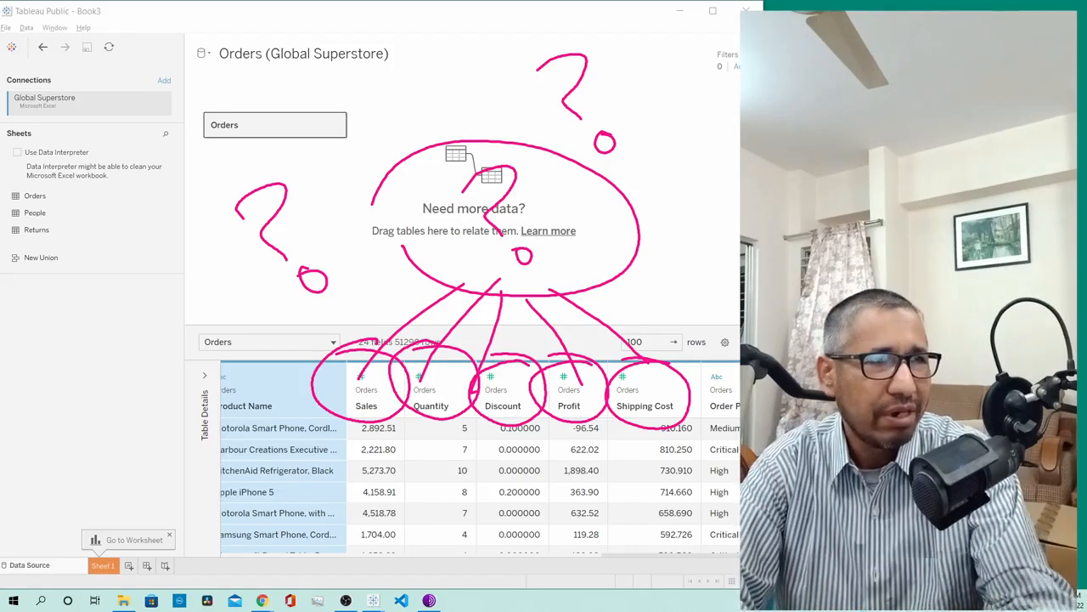
{"action": "key", "text": "Escape"}
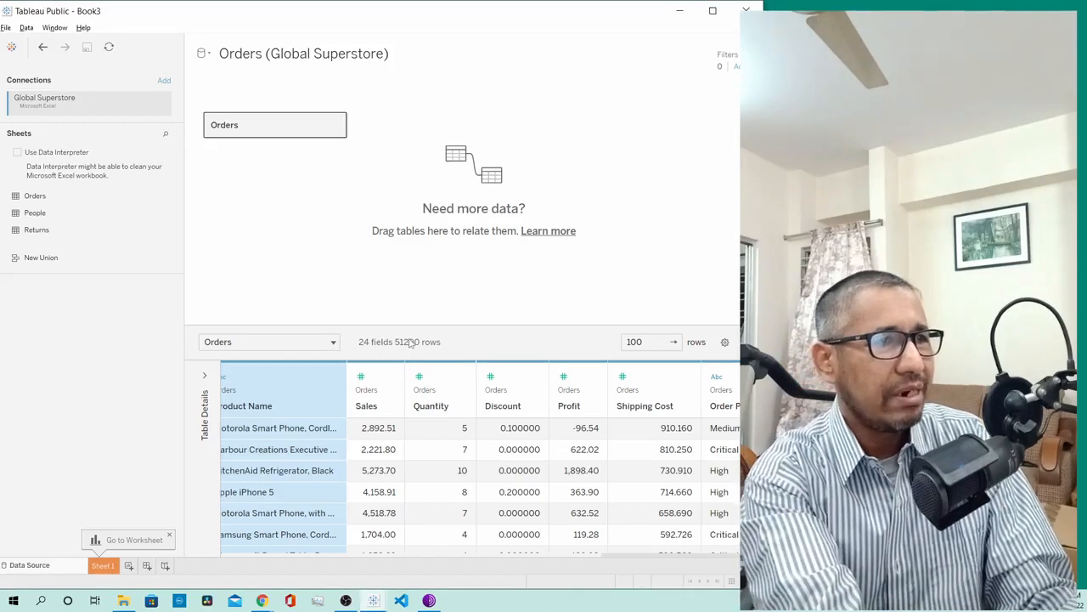
{"action": "mouse_move", "coordinate": [410, 323]}
{"action": "left_mouse_down"}
{"action": "mouse_move", "coordinate": [328, 352]}
{"action": "mouse_move", "coordinate": [365, 413]}
{"action": "mouse_move", "coordinate": [597, 427]}
{"action": "mouse_move", "coordinate": [684, 333]}
{"action": "mouse_move", "coordinate": [356, 346]}
{"action": "left_mouse_up"}
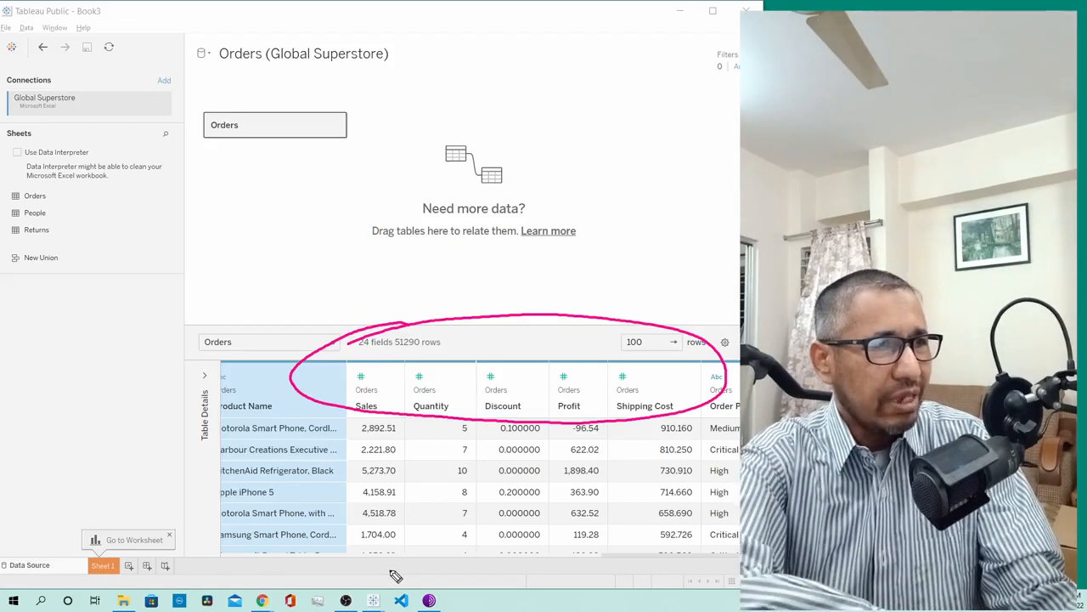
{"action": "key", "text": "Escape"}
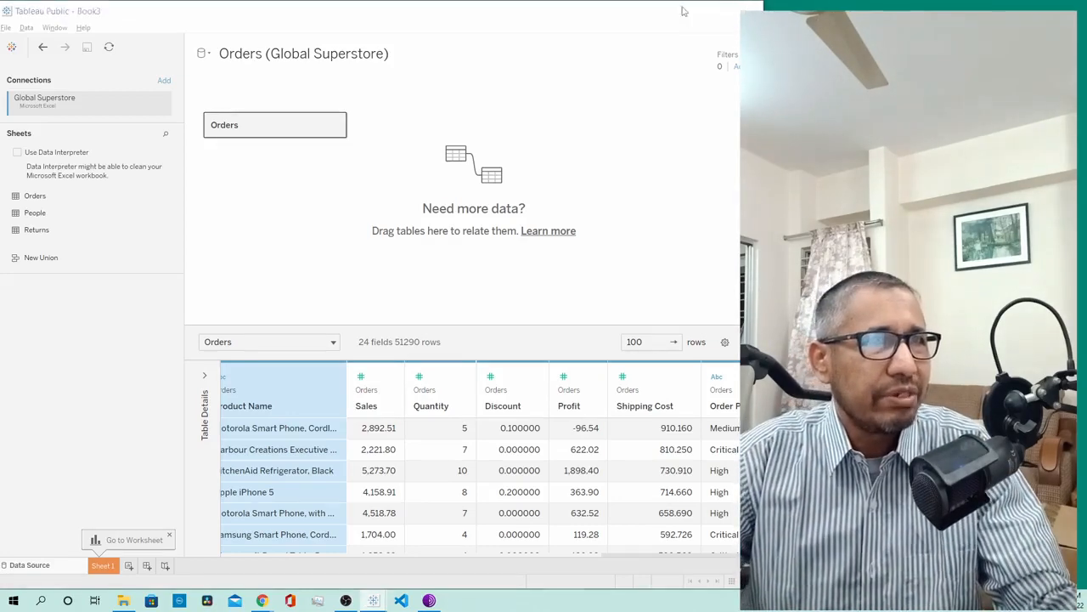
Switch to Chrome, search Google for "tableau dimension to measure", and return to the book resources page after viewing the results.
{"action": "left_click", "coordinate": [684, 11]}
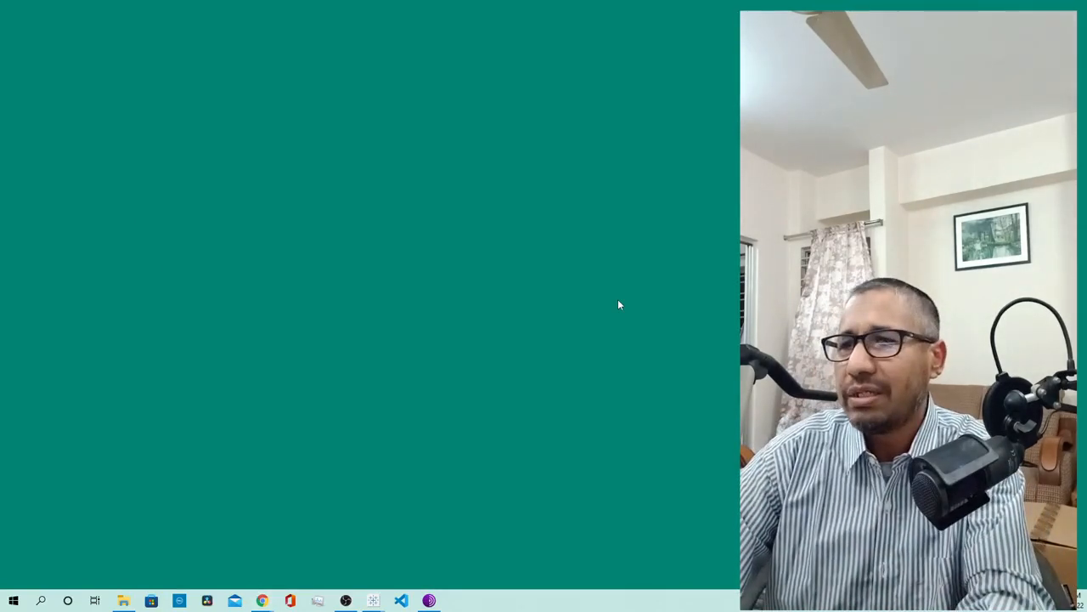
{"action": "key", "text": "alt+Tab"}
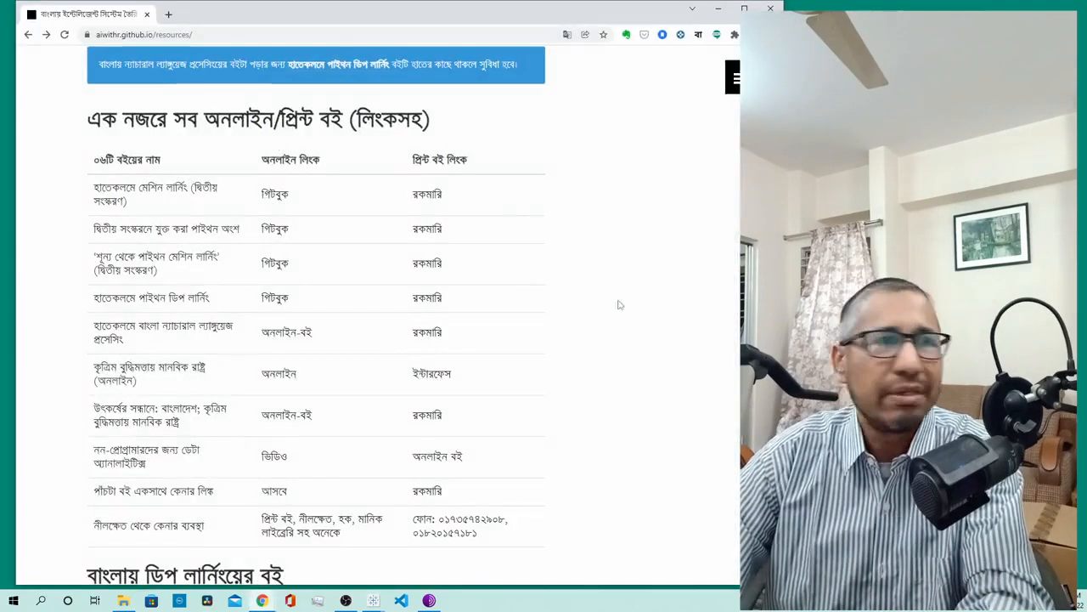
{"action": "left_click", "coordinate": [357, 38]}
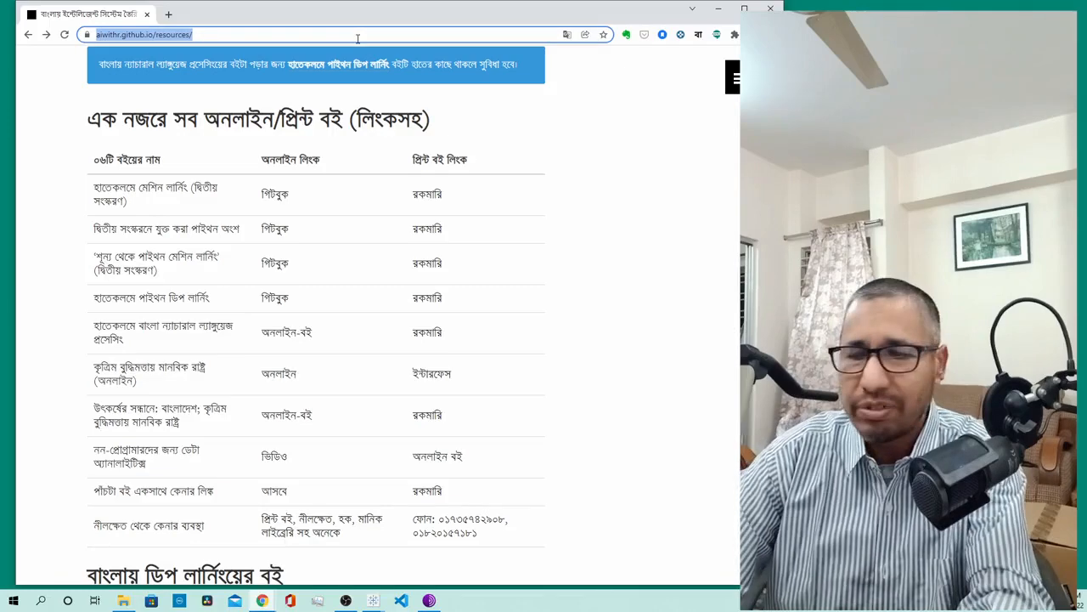
{"action": "type", "text": "tableau"}
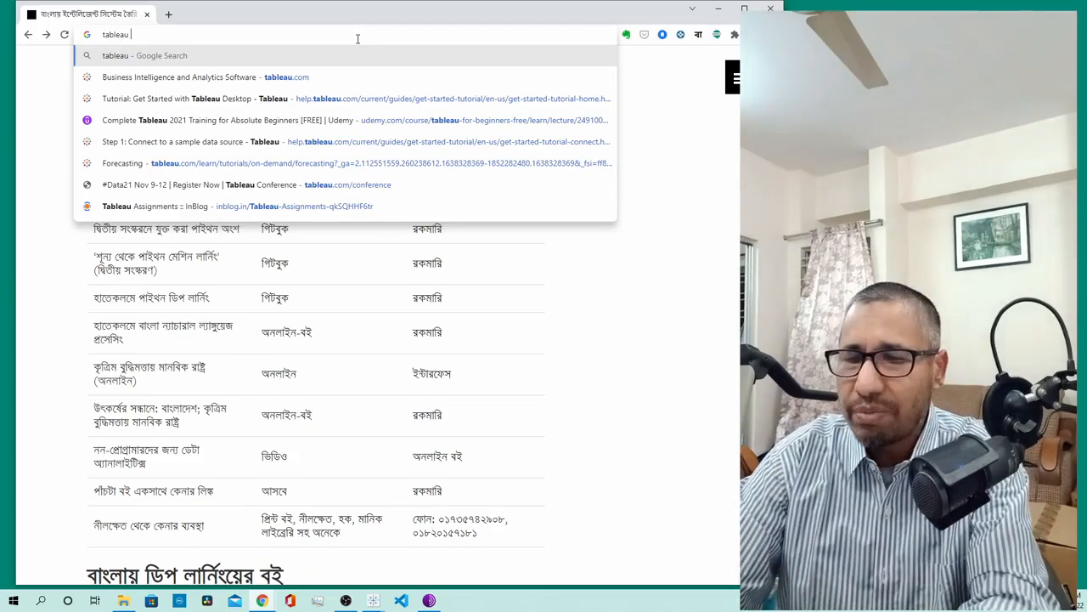
{"action": "type", "text": " die"}
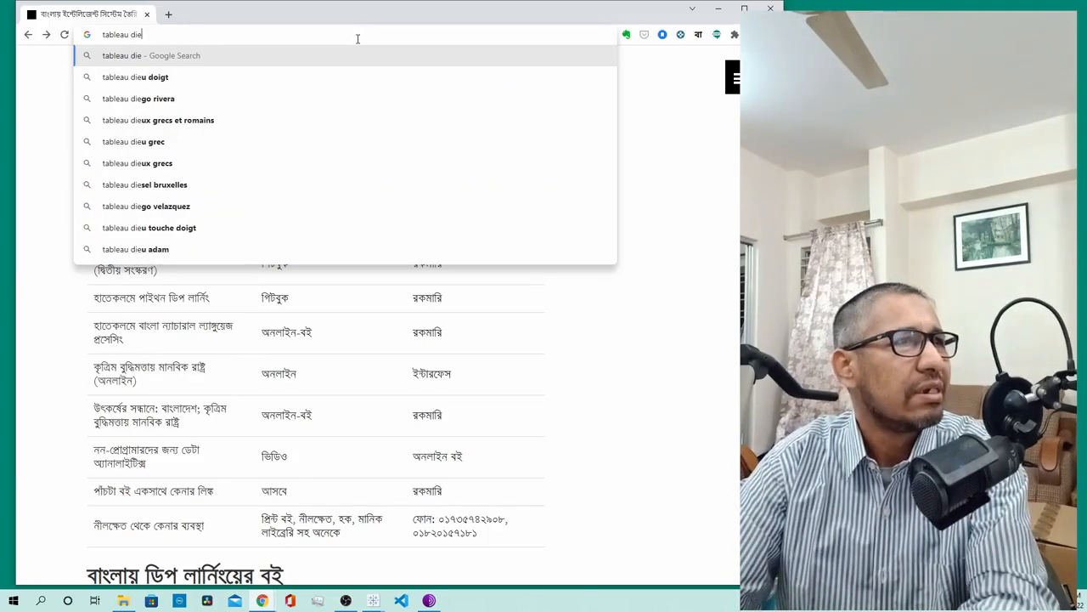
{"action": "key", "text": "BackSpace"}
{"action": "type", "text": "me"}
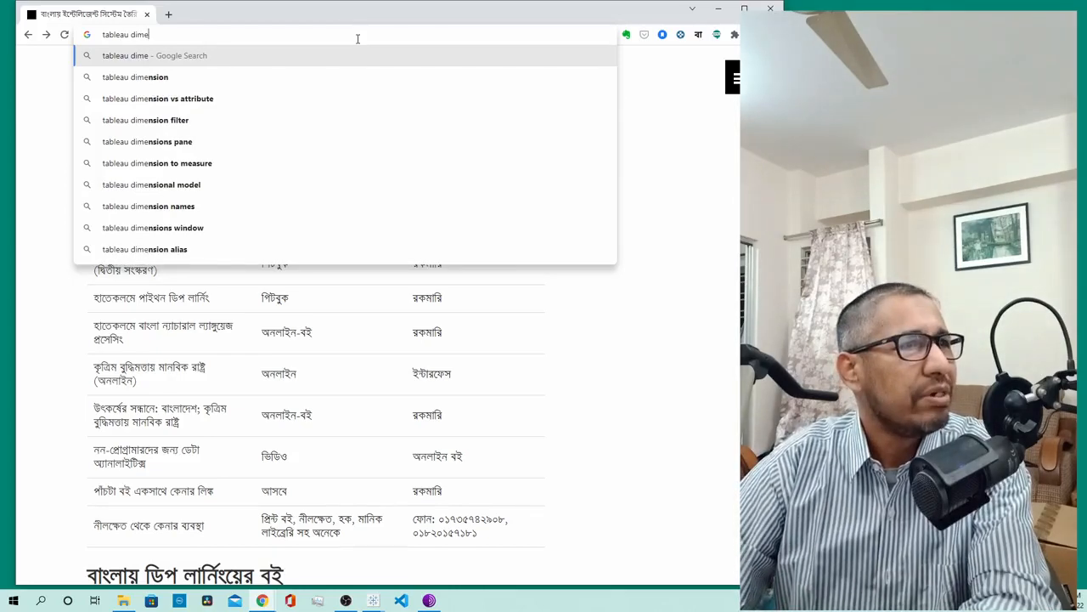
{"action": "key", "text": "Down"}
{"action": "key", "text": "Down"}
{"action": "key", "text": "Down"}
{"action": "key", "text": "Down"}
{"action": "key", "text": "Down"}
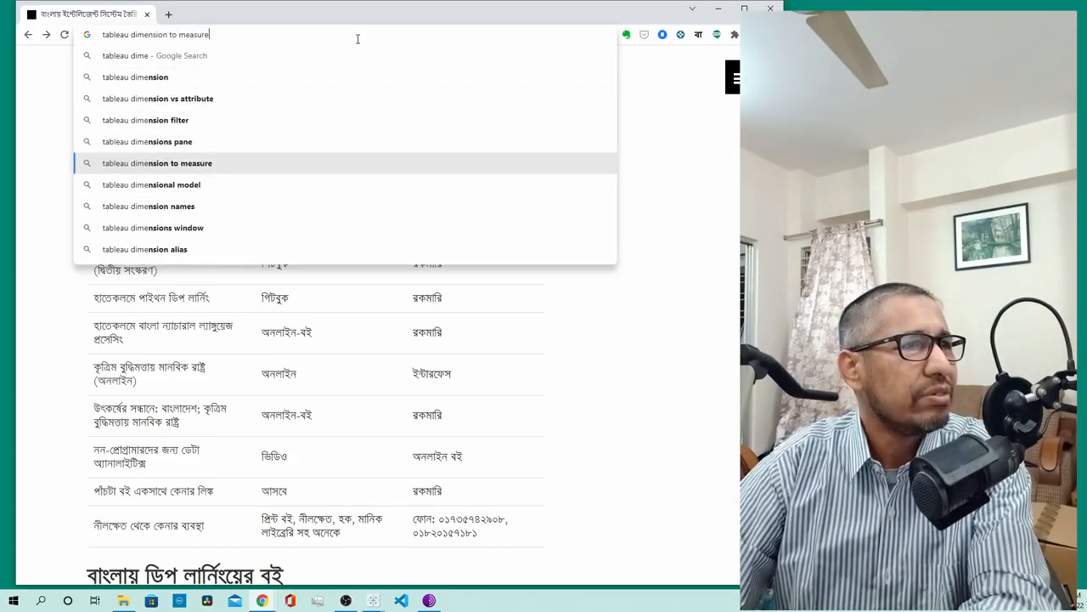
{"action": "key", "text": "Return"}
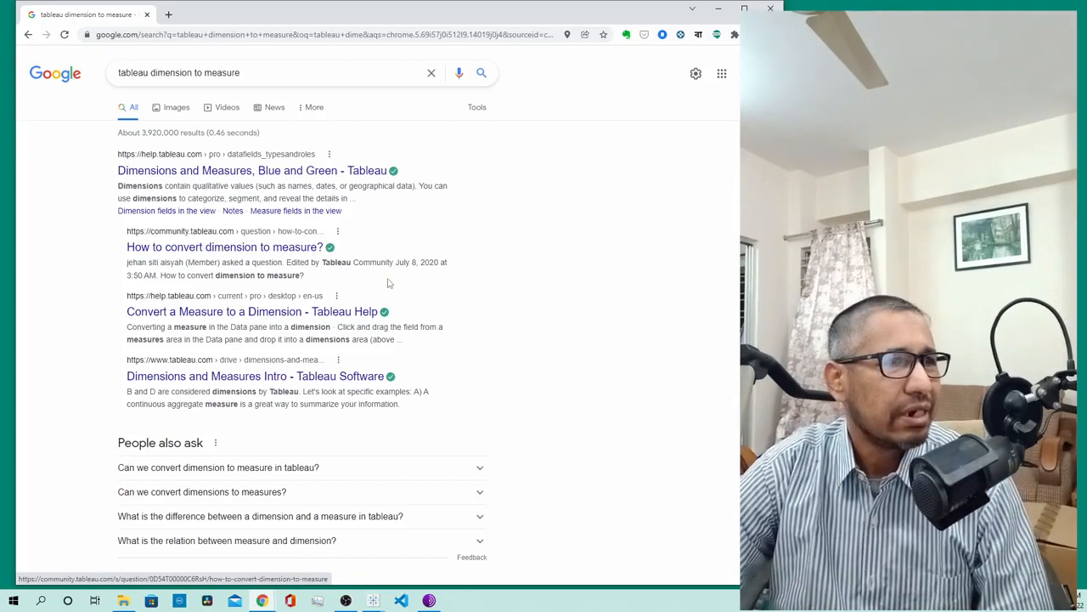
{"action": "left_click", "coordinate": [28, 34]}
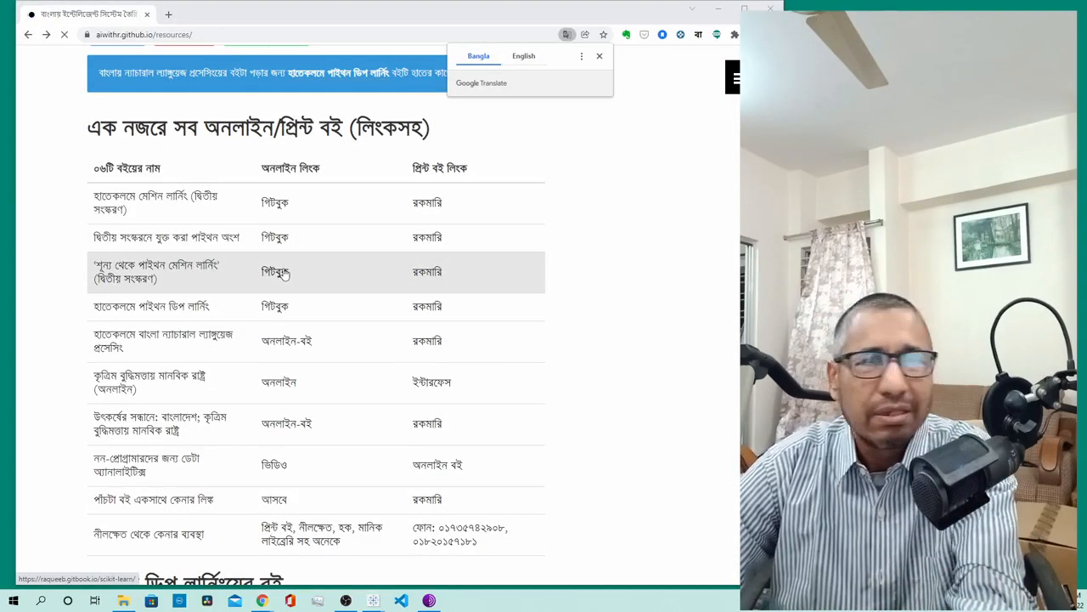
Switch back to Tableau Public, open the Sheet 1 worksheet and hide the Show Me chart suggestions.
{"action": "key", "text": "alt+Tab"}
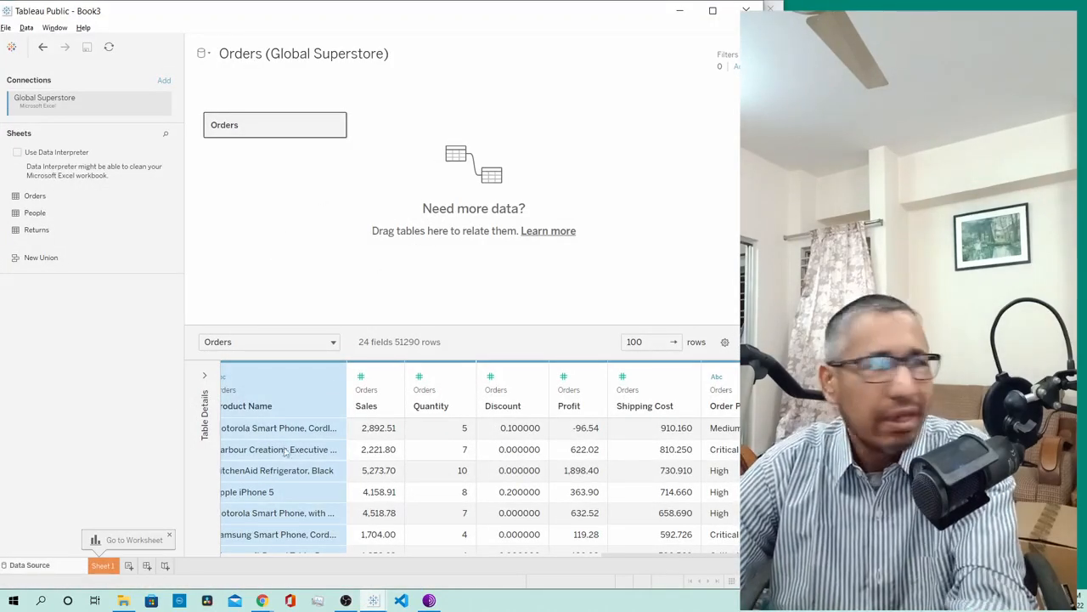
{"action": "left_click", "coordinate": [113, 235]}
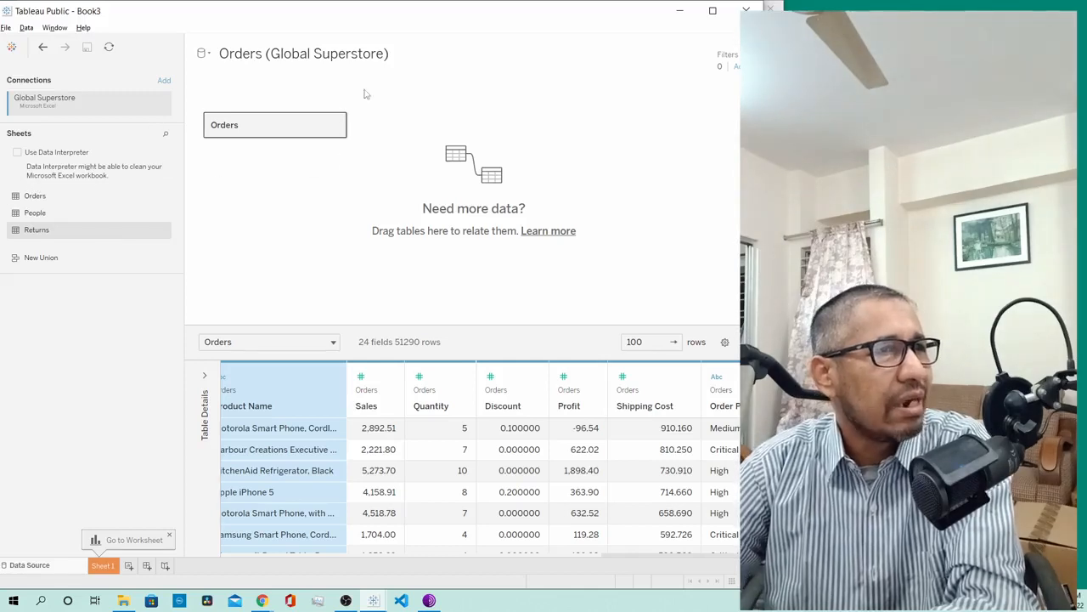
{"action": "left_click", "coordinate": [103, 567]}
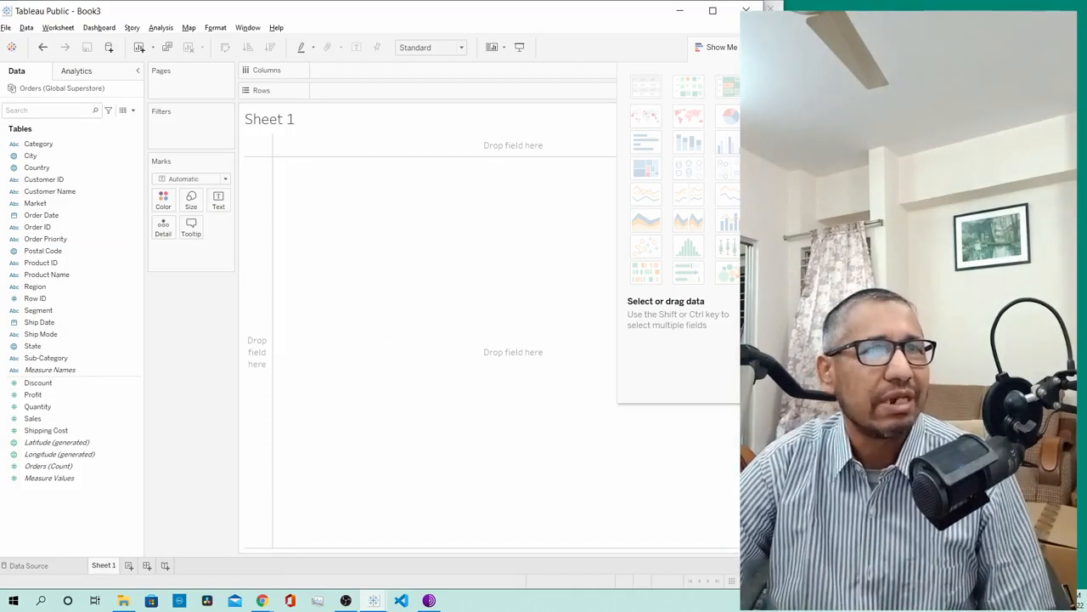
{"action": "left_click", "coordinate": [718, 49]}
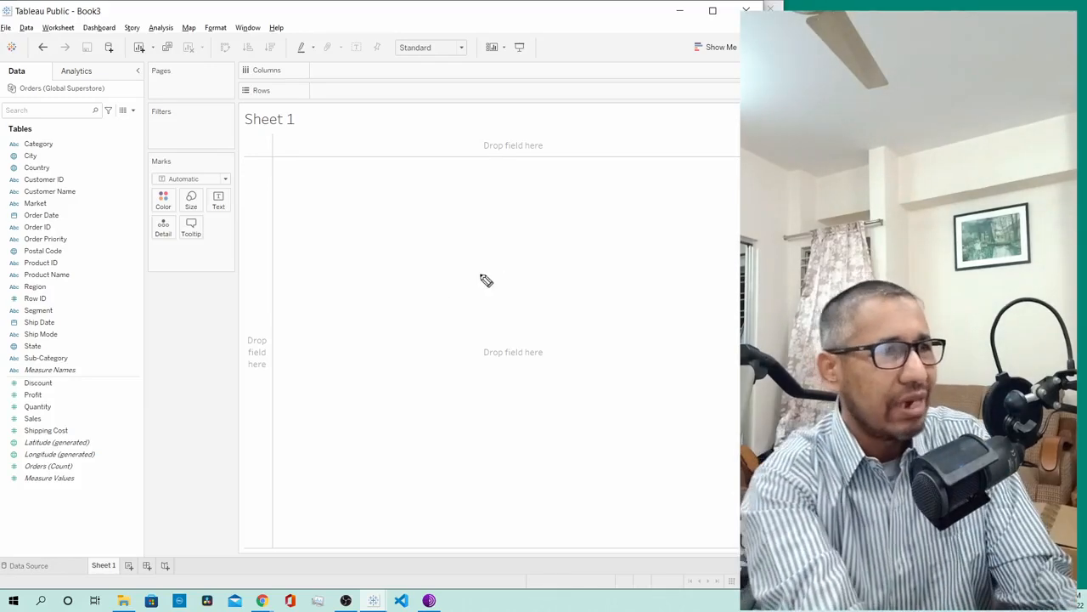
Sketch a smiling face with strands of hair over the empty worksheet using the annotation pen, and clear the drawing.
{"action": "mouse_move", "coordinate": [592, 256]}
{"action": "left_mouse_down"}
{"action": "mouse_move", "coordinate": [485, 252]}
{"action": "mouse_move", "coordinate": [502, 478]}
{"action": "mouse_move", "coordinate": [599, 257]}
{"action": "mouse_move", "coordinate": [543, 253]}
{"action": "left_mouse_up"}
{"action": "mouse_move", "coordinate": [452, 341]}
{"action": "left_mouse_down"}
{"action": "mouse_move", "coordinate": [457, 372]}
{"action": "mouse_move", "coordinate": [452, 341]}
{"action": "left_mouse_up"}
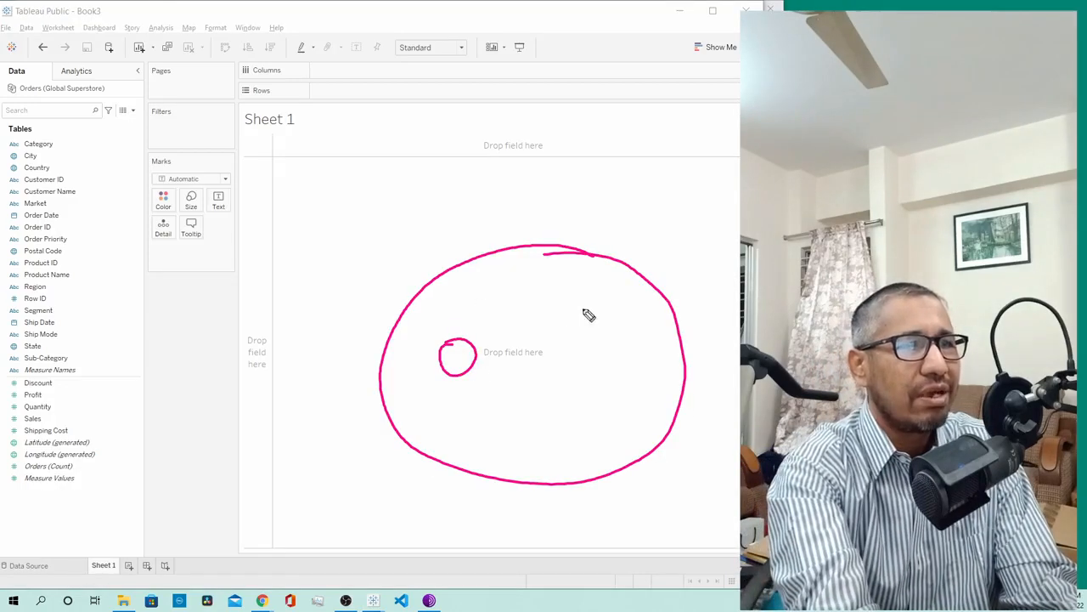
{"action": "mouse_move", "coordinate": [588, 311]}
{"action": "left_mouse_down"}
{"action": "mouse_move", "coordinate": [549, 337]}
{"action": "mouse_move", "coordinate": [528, 369]}
{"action": "mouse_move", "coordinate": [535, 401]}
{"action": "mouse_move", "coordinate": [597, 418]}
{"action": "left_mouse_up"}
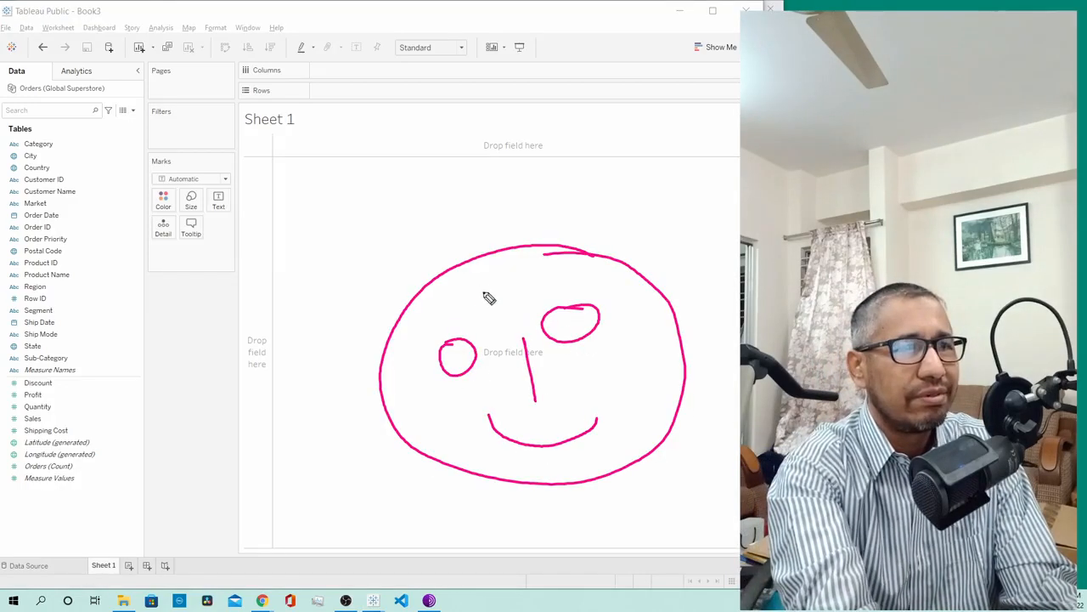
{"action": "mouse_move", "coordinate": [508, 276]}
{"action": "left_mouse_down"}
{"action": "mouse_move", "coordinate": [551, 185]}
{"action": "mouse_move", "coordinate": [577, 164]}
{"action": "left_mouse_up"}
{"action": "mouse_move", "coordinate": [387, 242]}
{"action": "left_mouse_down"}
{"action": "mouse_move", "coordinate": [496, 297]}
{"action": "mouse_move", "coordinate": [527, 155]}
{"action": "left_mouse_up"}
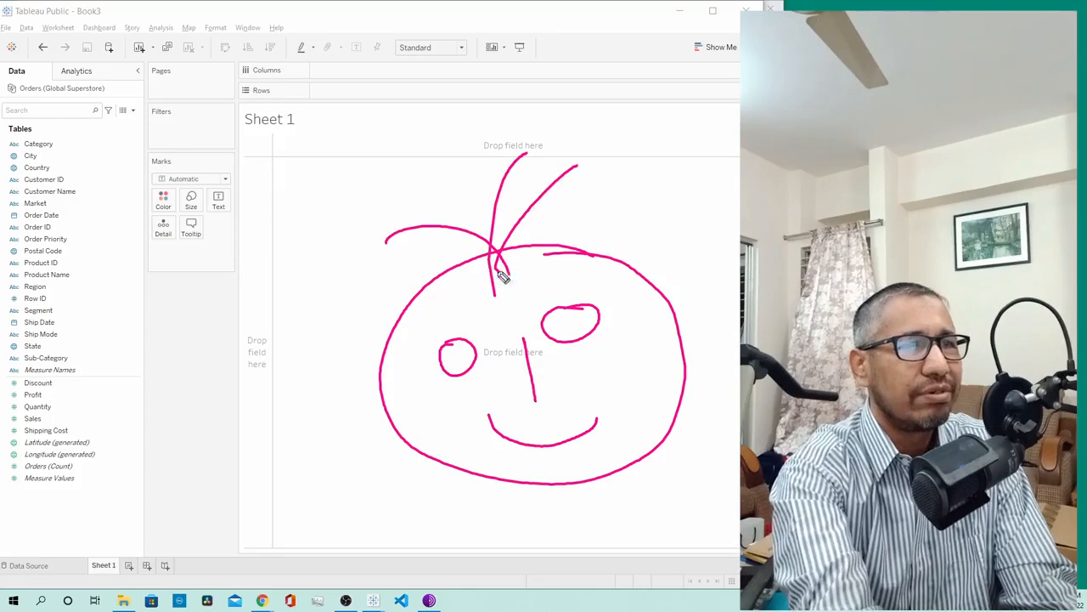
{"action": "left_click_drag", "start_coordinate": [496, 255], "coordinate": [365, 289]}
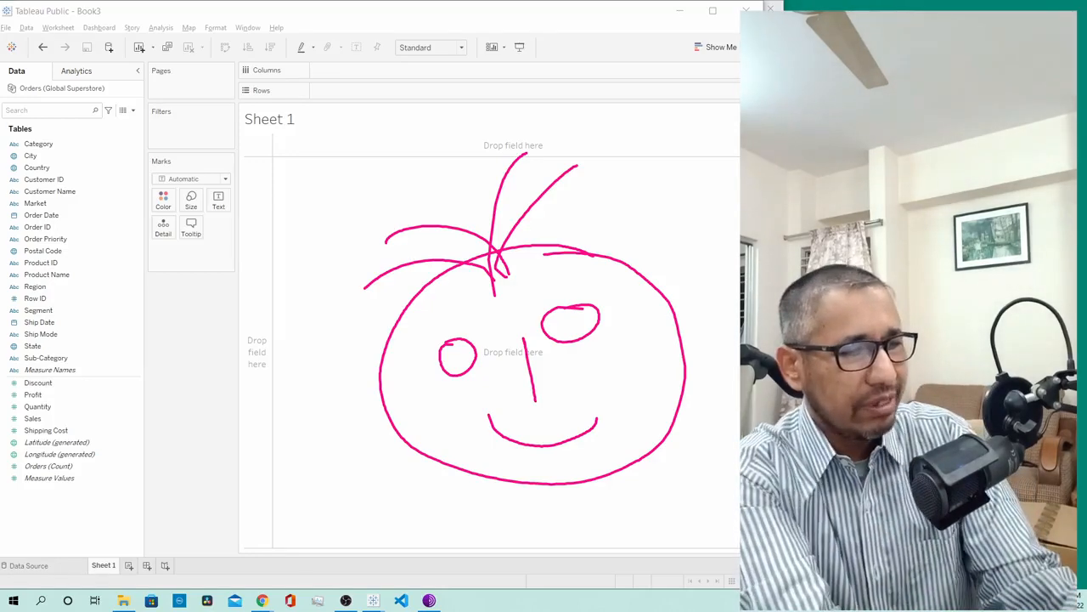
{"action": "key", "text": "Escape"}
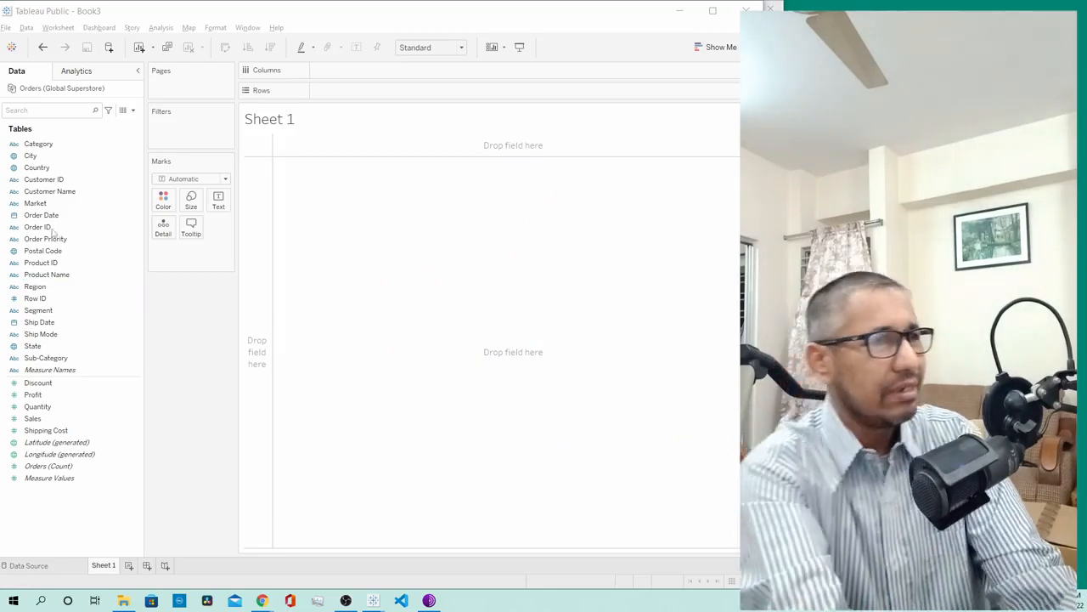
Add the Country field to the empty Sheet 1 view to build a symbol map of the countries.
{"action": "left_click", "coordinate": [55, 168]}
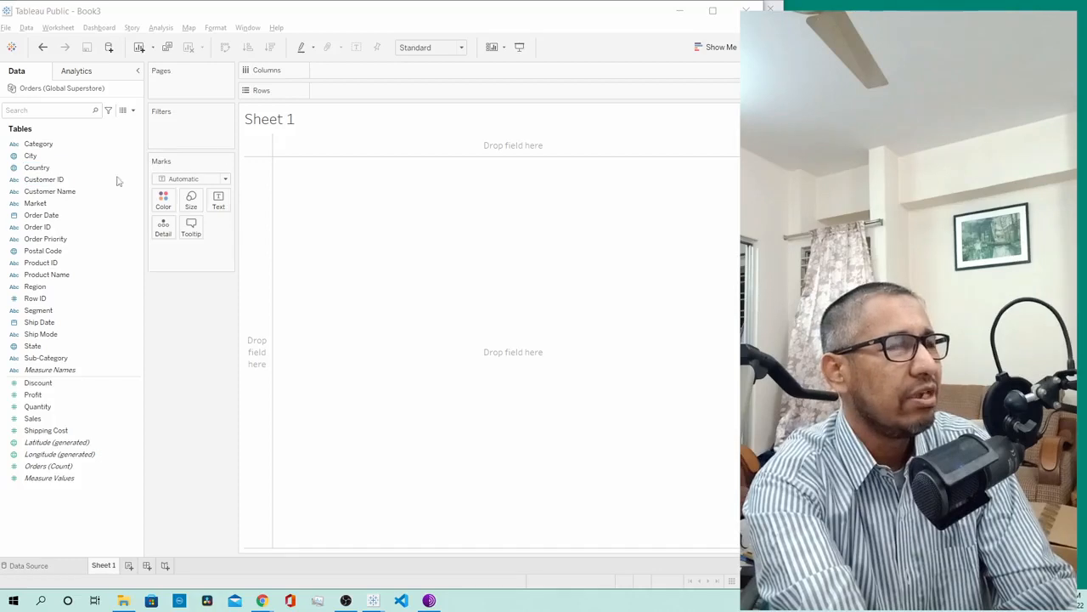
{"action": "left_click", "coordinate": [38, 170]}
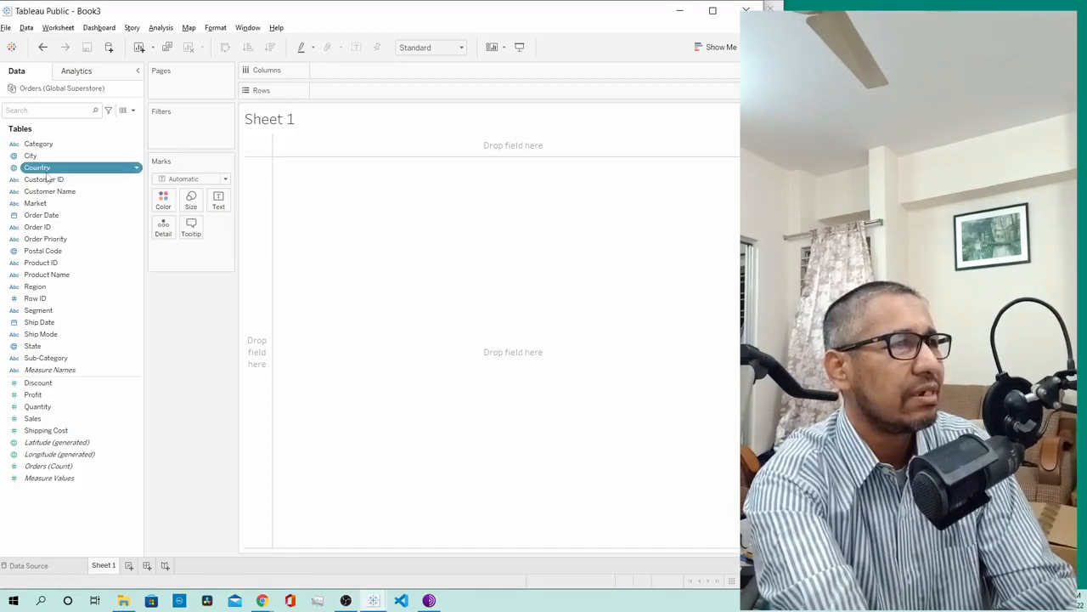
{"action": "double_click", "coordinate": [48, 170]}
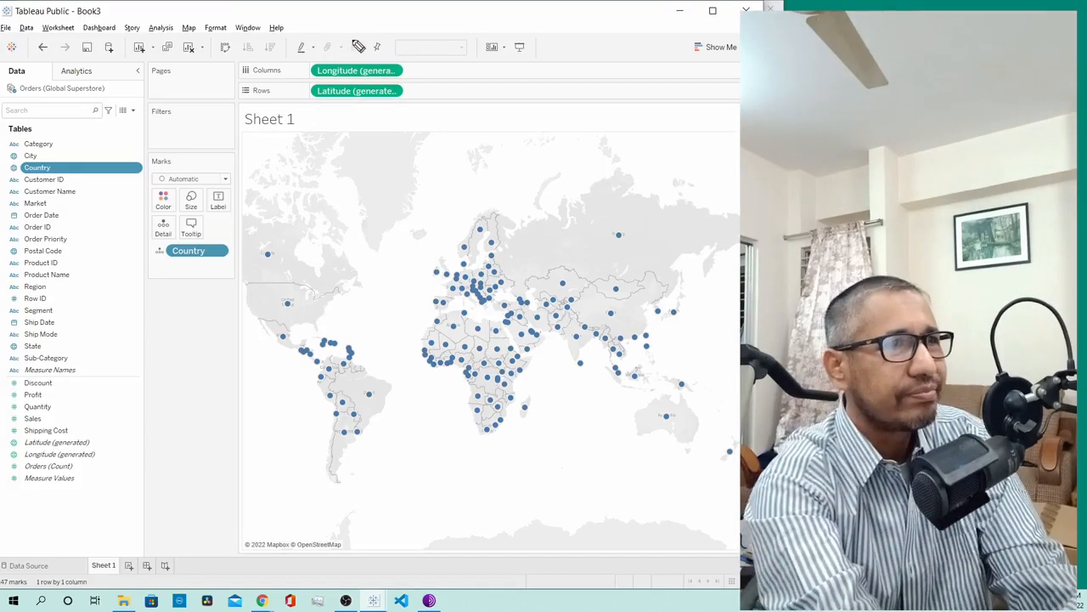
Circle the Longitude, Latitude and Country pills and several clusters of map points with the annotation pen, and clear the drawings.
{"action": "mouse_move", "coordinate": [357, 39]}
{"action": "left_mouse_down"}
{"action": "mouse_move", "coordinate": [308, 52]}
{"action": "mouse_move", "coordinate": [348, 99]}
{"action": "mouse_move", "coordinate": [408, 31]}
{"action": "mouse_move", "coordinate": [314, 34]}
{"action": "mouse_move", "coordinate": [299, 109]}
{"action": "mouse_move", "coordinate": [413, 88]}
{"action": "mouse_move", "coordinate": [327, 94]}
{"action": "left_mouse_up"}
{"action": "mouse_move", "coordinate": [228, 229]}
{"action": "left_mouse_down"}
{"action": "mouse_move", "coordinate": [205, 227]}
{"action": "mouse_move", "coordinate": [204, 297]}
{"action": "mouse_move", "coordinate": [226, 223]}
{"action": "left_mouse_up"}
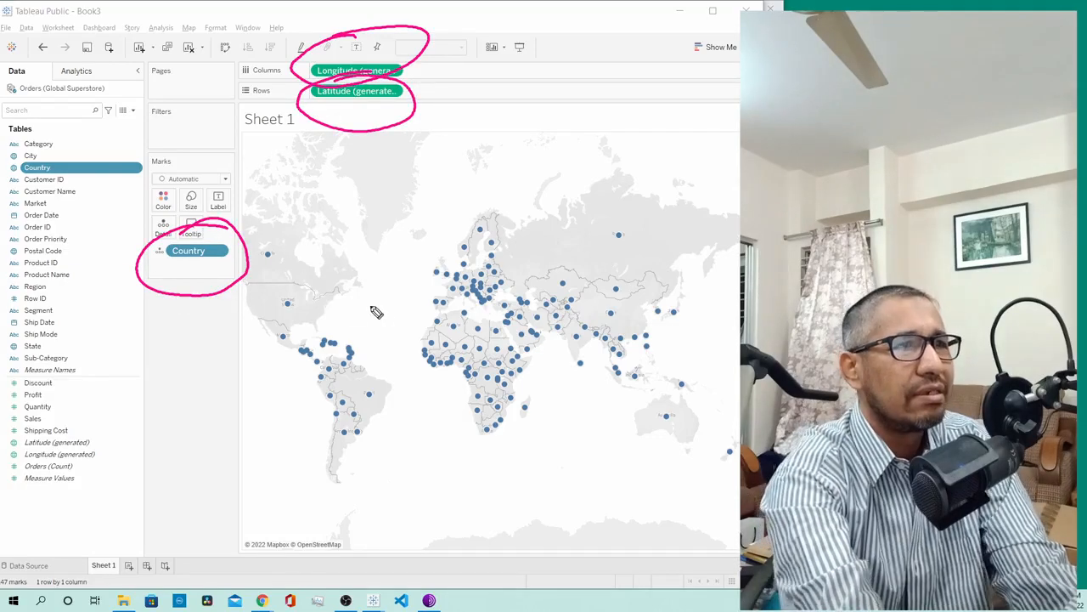
{"action": "left_click_drag", "start_coordinate": [509, 260], "coordinate": [444, 274]}
{"action": "mouse_move", "coordinate": [560, 294]}
{"action": "left_mouse_down"}
{"action": "mouse_move", "coordinate": [528, 350]}
{"action": "mouse_move", "coordinate": [549, 300]}
{"action": "left_mouse_up"}
{"action": "left_click_drag", "start_coordinate": [633, 296], "coordinate": [613, 308]}
{"action": "left_click_drag", "start_coordinate": [465, 370], "coordinate": [508, 372]}
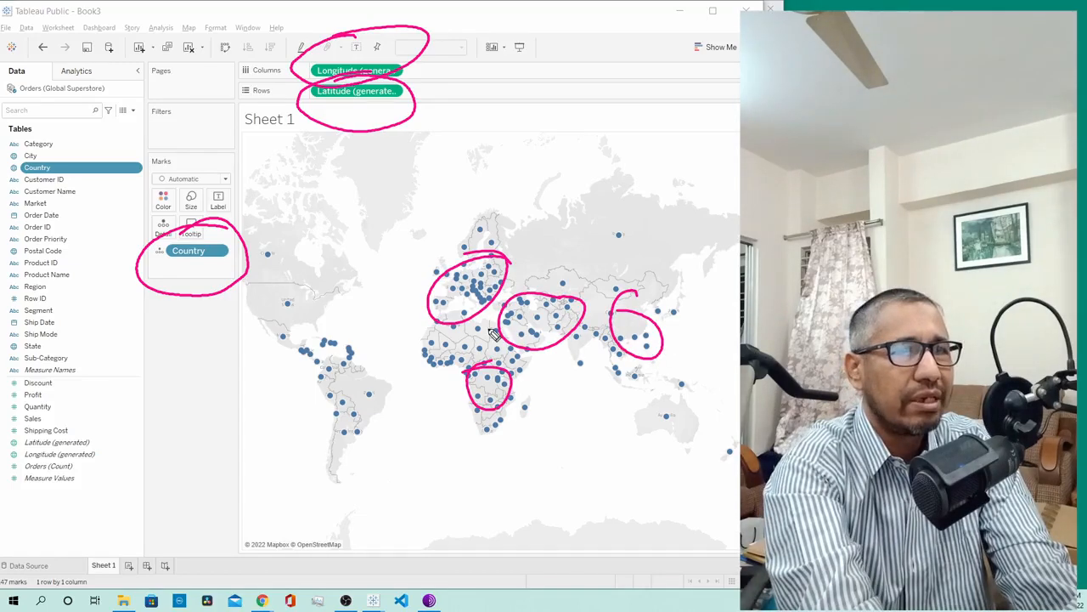
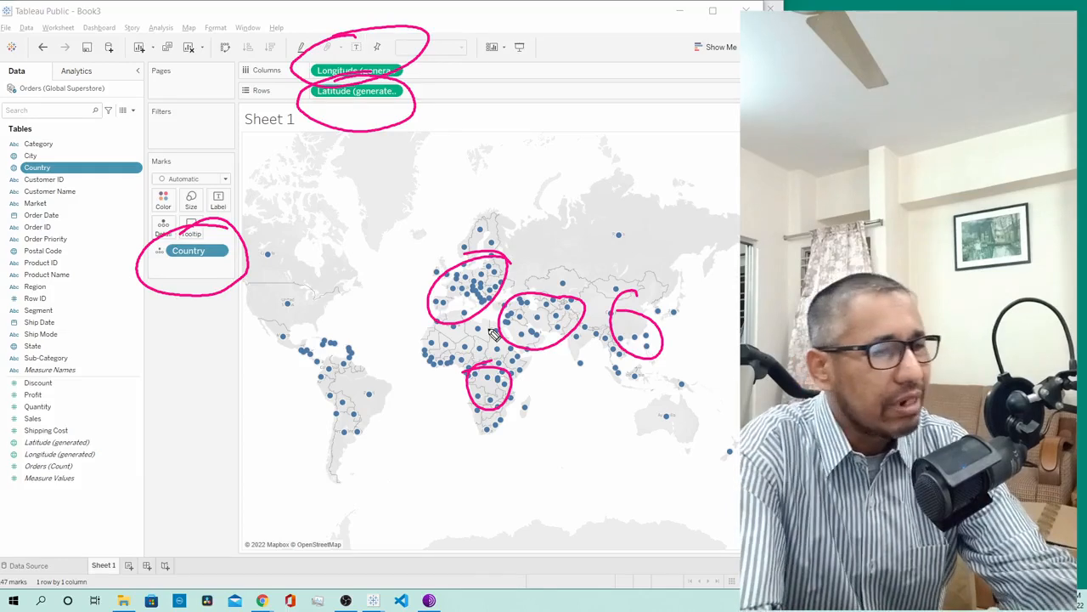
{"action": "key", "text": "ctrl+shift+7"}
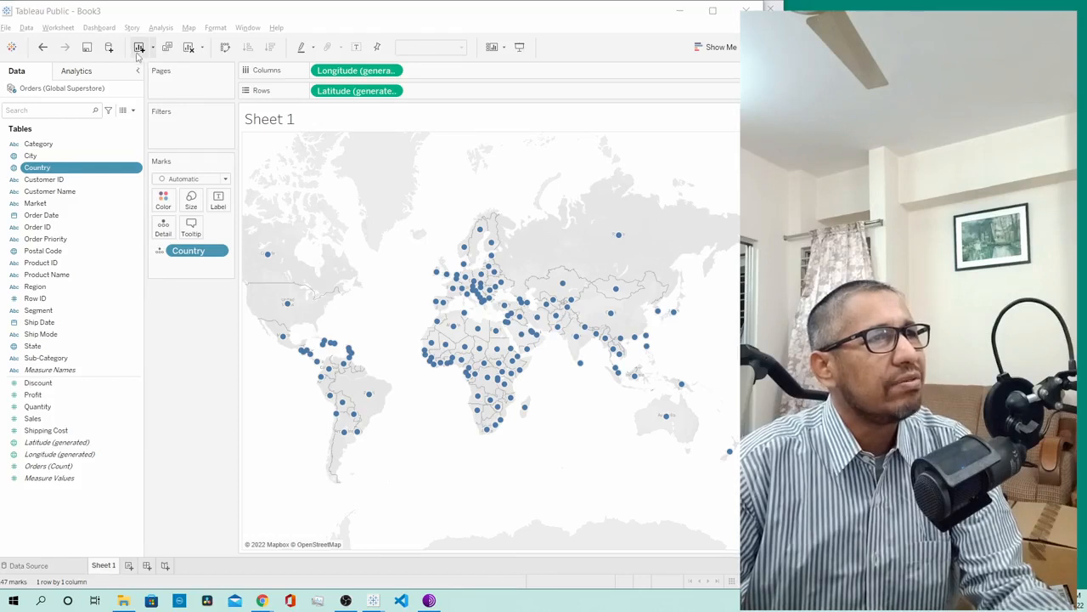
Clear all fields from Sheet 1 and add the Country field again to rebuild the symbol map.
{"action": "left_click", "coordinate": [203, 48]}
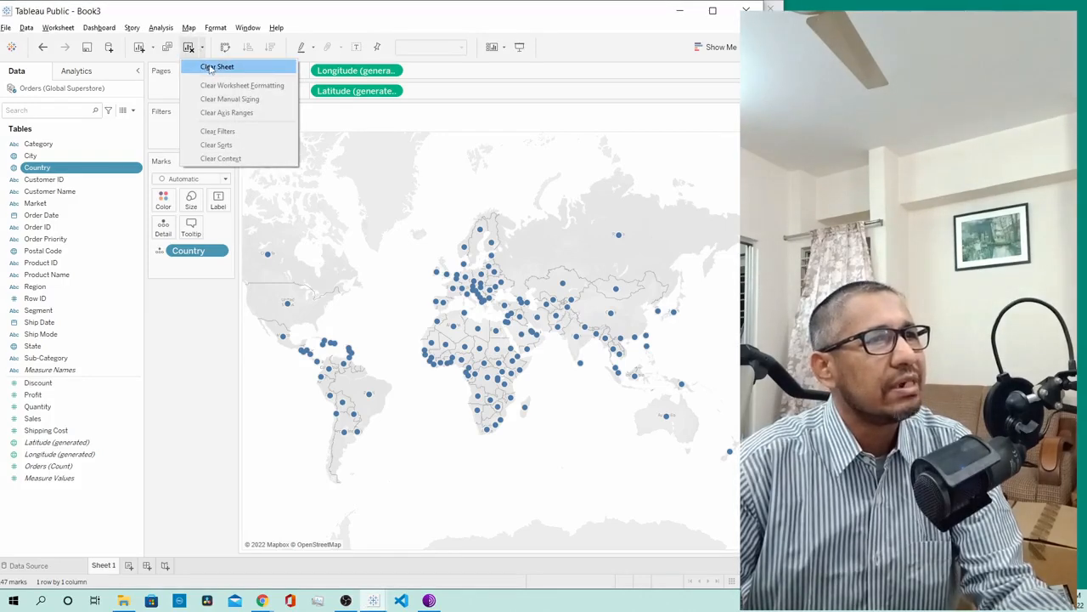
{"action": "left_click", "coordinate": [167, 156]}
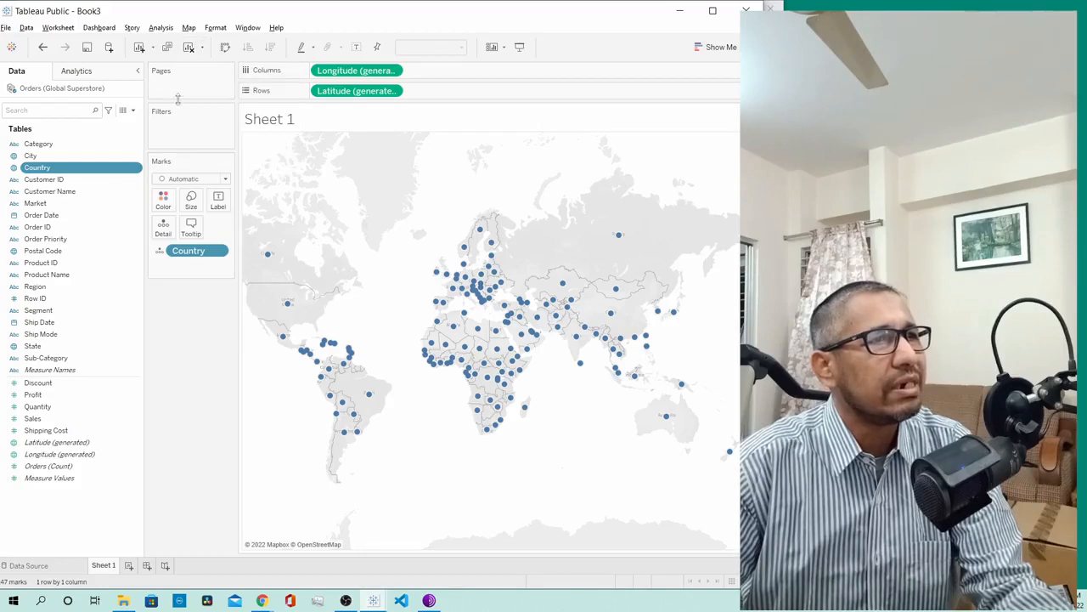
{"action": "left_click", "coordinate": [189, 49]}
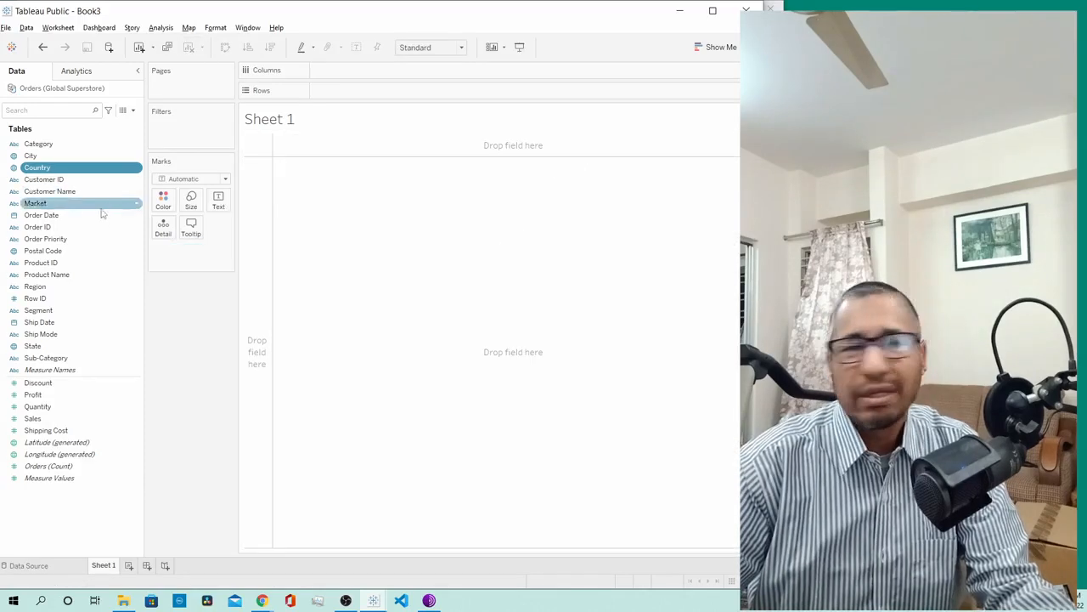
{"action": "double_click", "coordinate": [34, 170]}
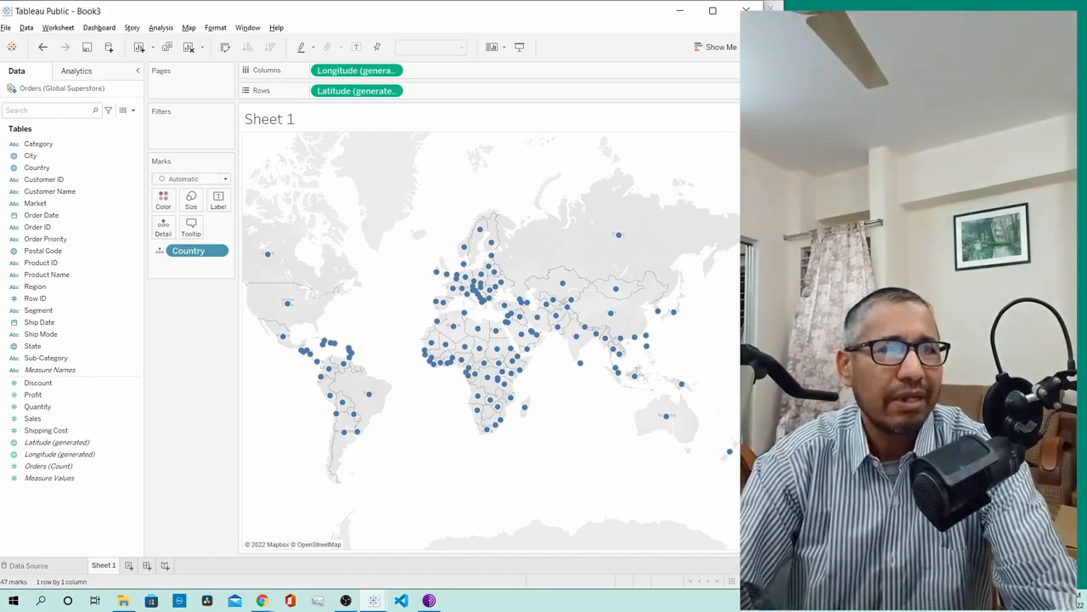
Narrow the Tableau window so that the whole world map fits in the visible part of the screen.
{"action": "left_click_drag", "start_coordinate": [778, 367], "coordinate": [707, 367]}
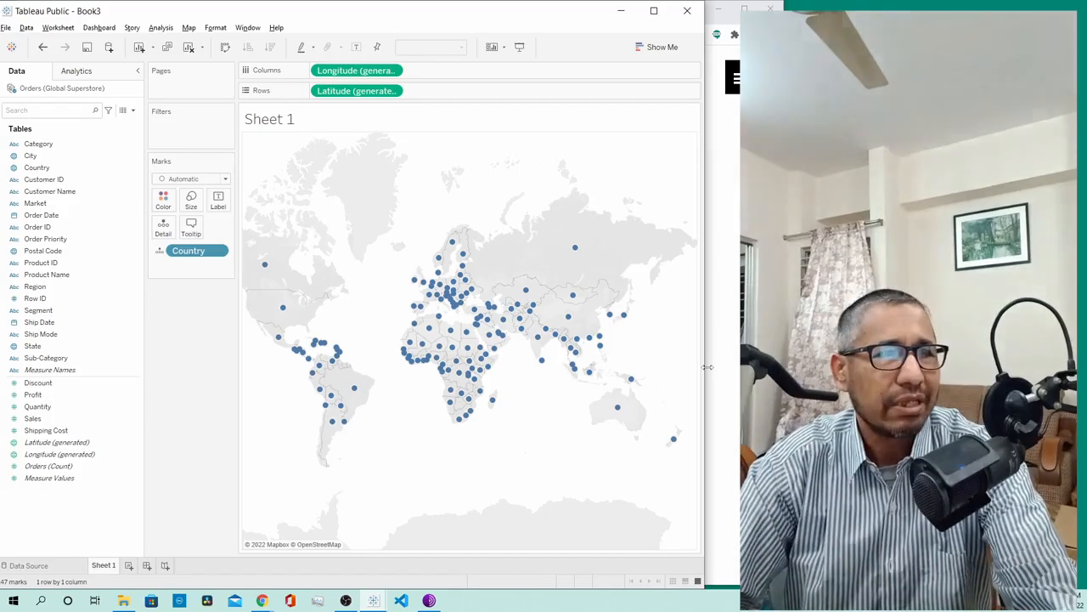
{"action": "left_click_drag", "start_coordinate": [707, 367], "coordinate": [661, 367]}
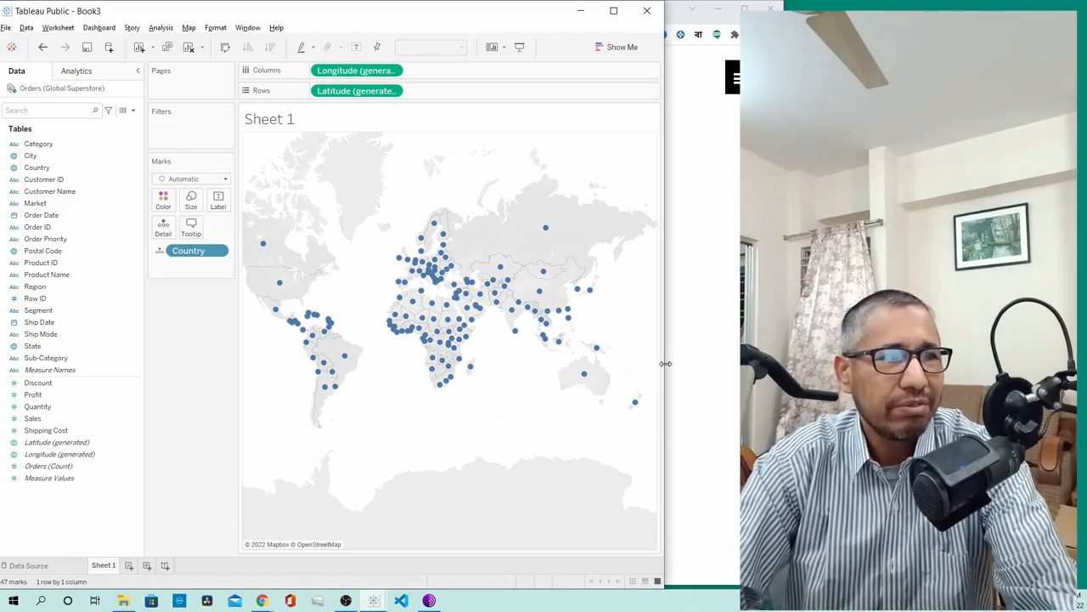
{"action": "left_click_drag", "start_coordinate": [665, 363], "coordinate": [706, 359]}
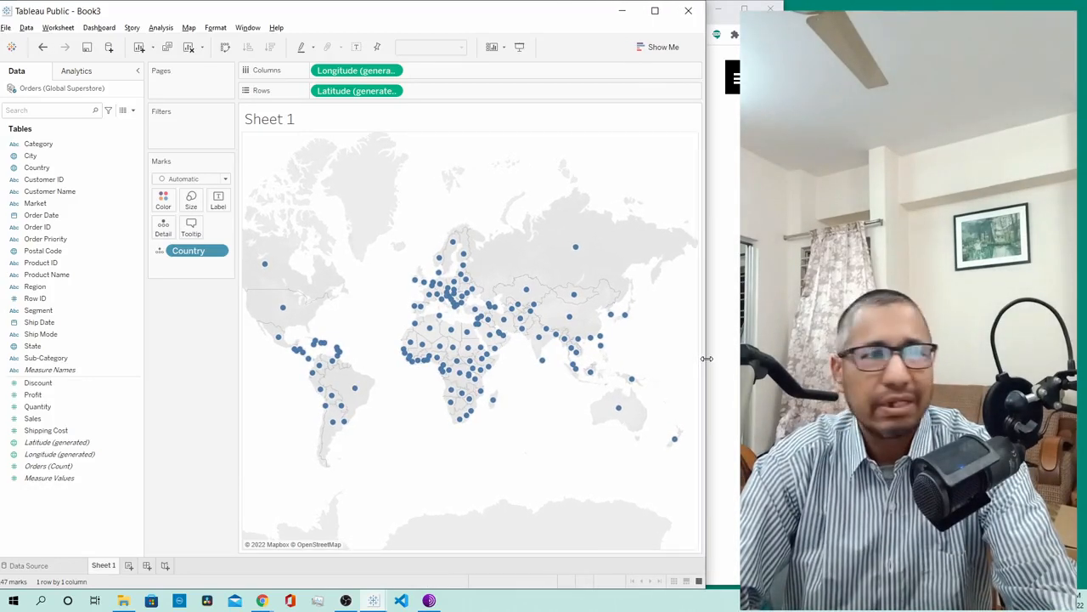
{"action": "left_click_drag", "start_coordinate": [707, 359], "coordinate": [717, 357]}
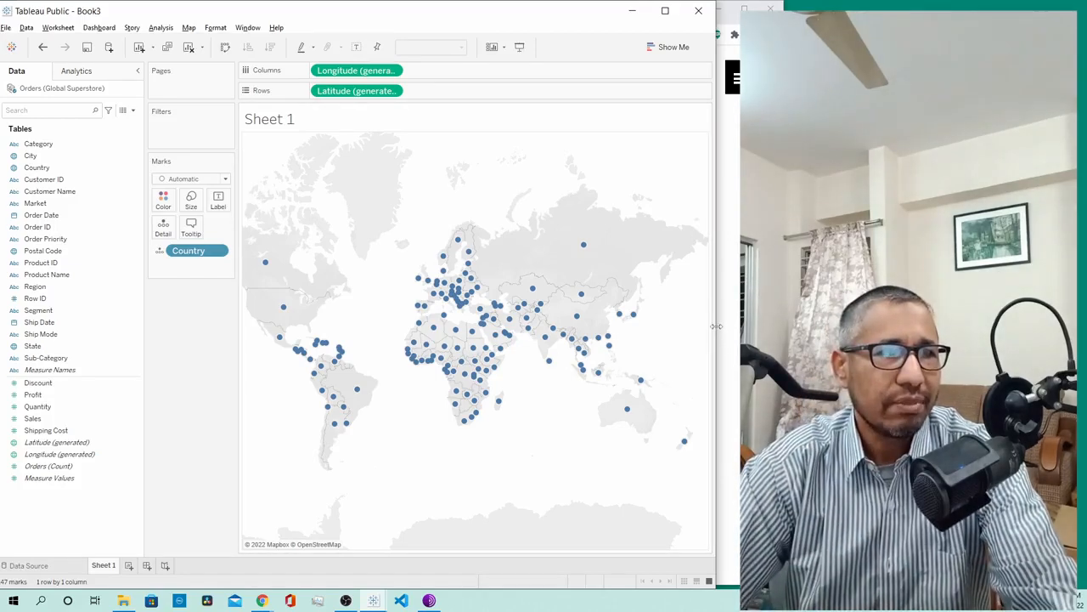
{"action": "left_click_drag", "start_coordinate": [716, 326], "coordinate": [735, 326]}
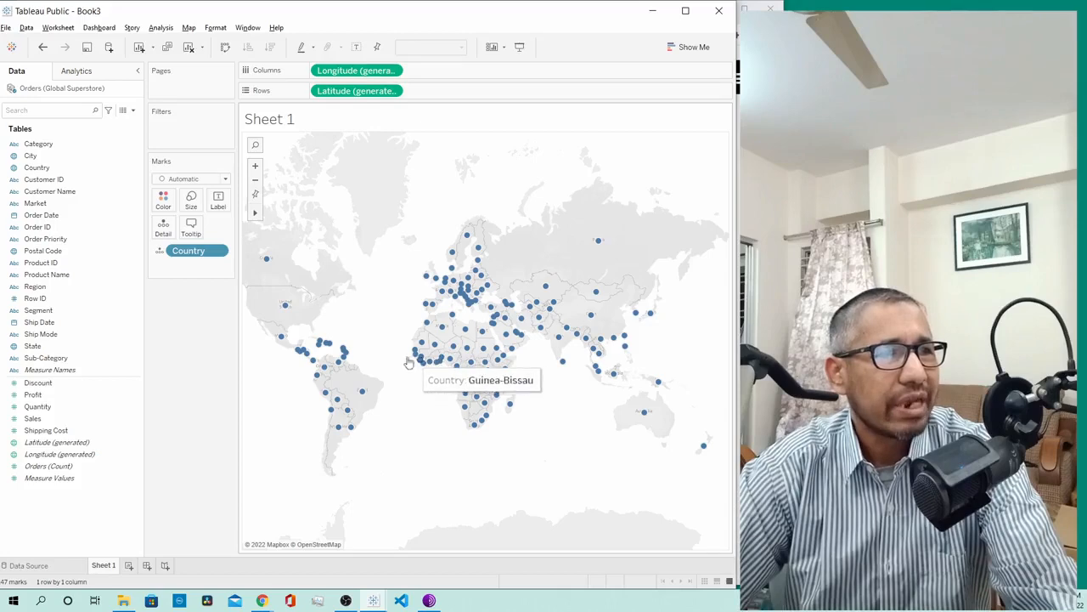
Circle the map points of Spain, Algeria, Libya and neighbouring northwest African countries with the annotation pen, and clear the drawings.
{"action": "scroll", "coordinate": [385, 344], "scroll_direction": "up", "scroll_amount": 5}
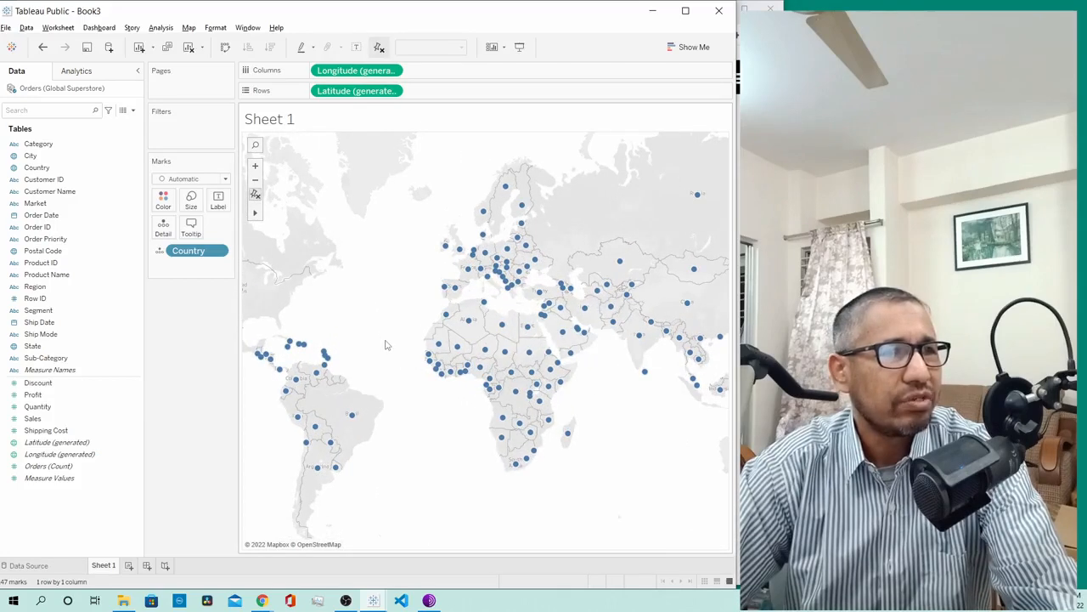
{"action": "scroll", "coordinate": [489, 340], "scroll_direction": "up", "scroll_amount": 3}
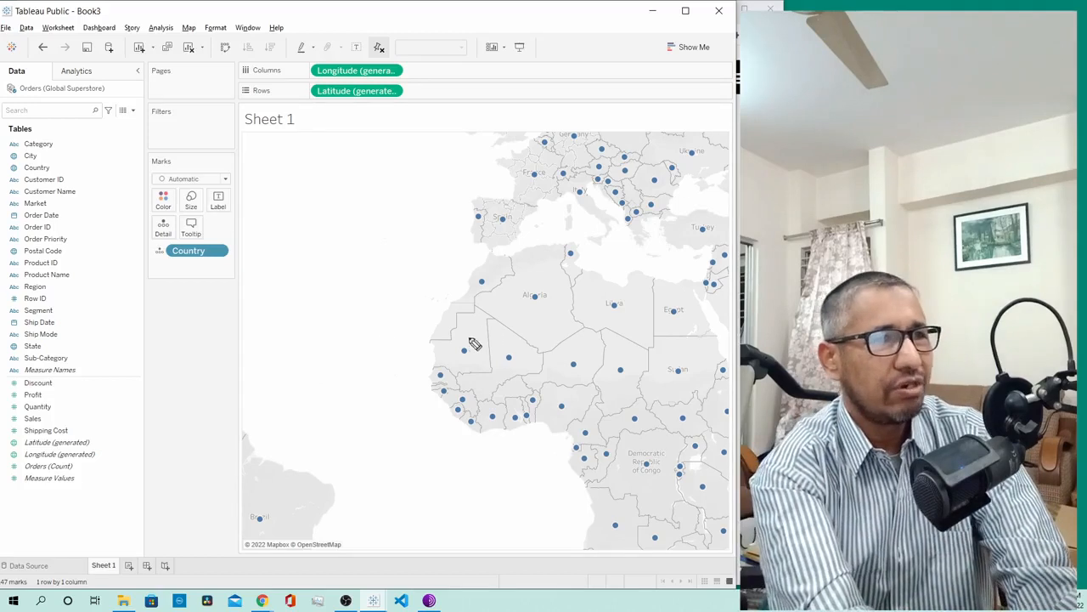
{"action": "mouse_move", "coordinate": [446, 341]}
{"action": "left_mouse_down"}
{"action": "mouse_move", "coordinate": [444, 366]}
{"action": "mouse_move", "coordinate": [453, 330]}
{"action": "mouse_move", "coordinate": [517, 377]}
{"action": "mouse_move", "coordinate": [507, 332]}
{"action": "left_mouse_up"}
{"action": "mouse_move", "coordinate": [535, 273]}
{"action": "left_mouse_down"}
{"action": "mouse_move", "coordinate": [514, 287]}
{"action": "mouse_move", "coordinate": [467, 278]}
{"action": "mouse_move", "coordinate": [489, 266]}
{"action": "left_mouse_up"}
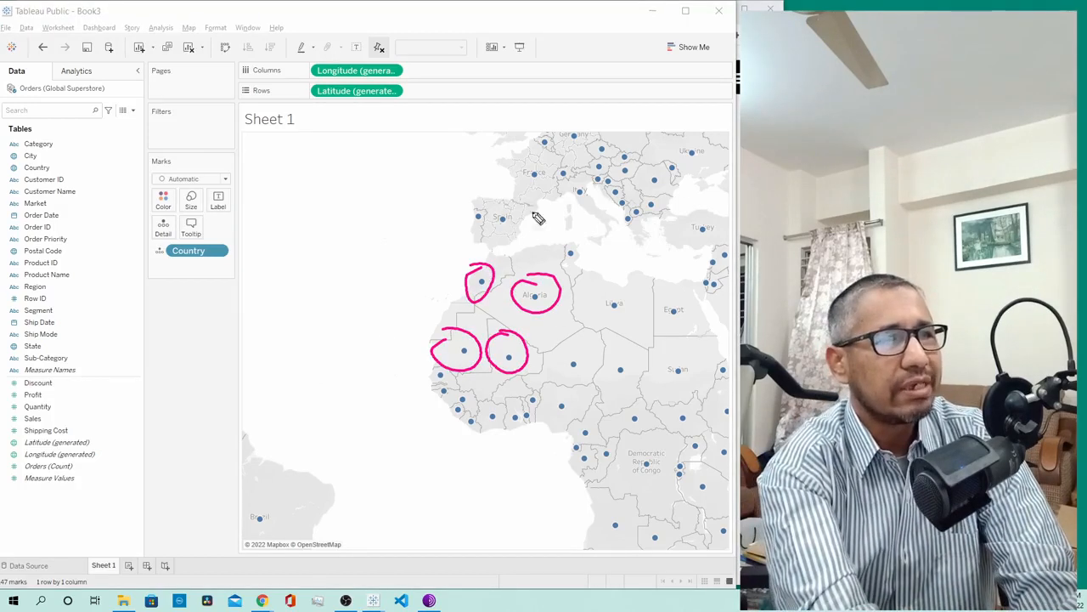
{"action": "mouse_move", "coordinate": [508, 202]}
{"action": "left_mouse_down"}
{"action": "mouse_move", "coordinate": [480, 248]}
{"action": "mouse_move", "coordinate": [510, 202]}
{"action": "left_mouse_up"}
{"action": "left_click_drag", "start_coordinate": [610, 278], "coordinate": [605, 277]}
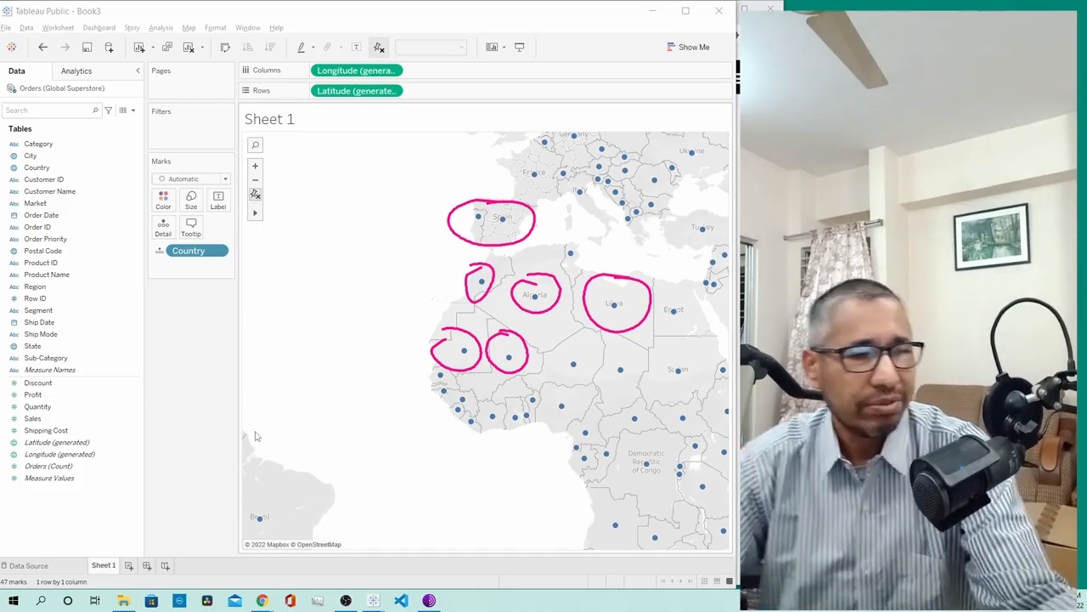
{"action": "key", "text": "ctrl+shift+6"}
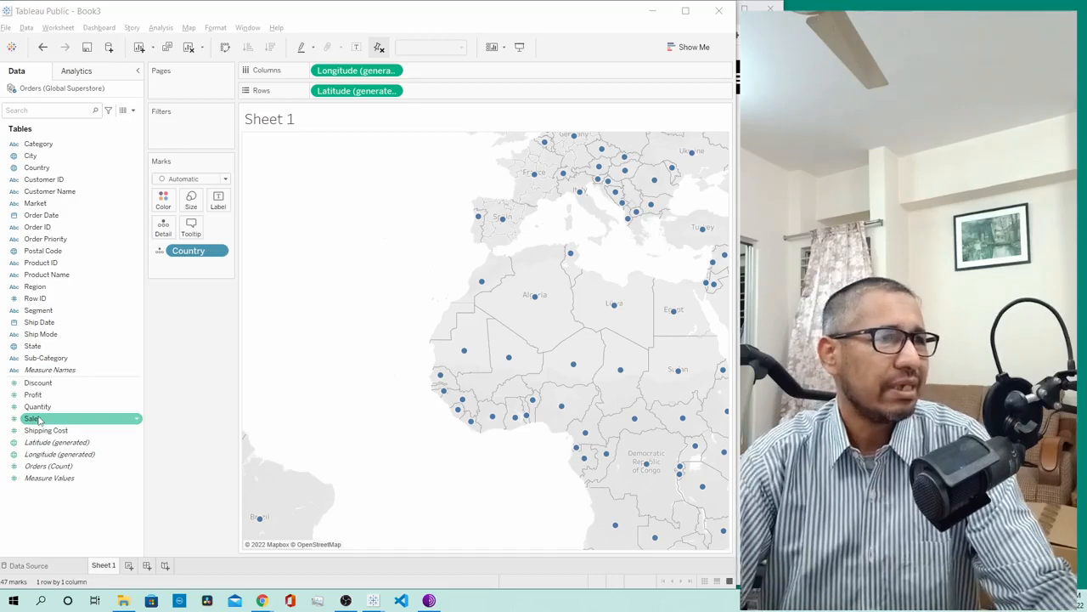
Add the Sales measure to size the country symbols by SUM(Sales), and select the group of marks across Europe.
{"action": "double_click", "coordinate": [37, 419]}
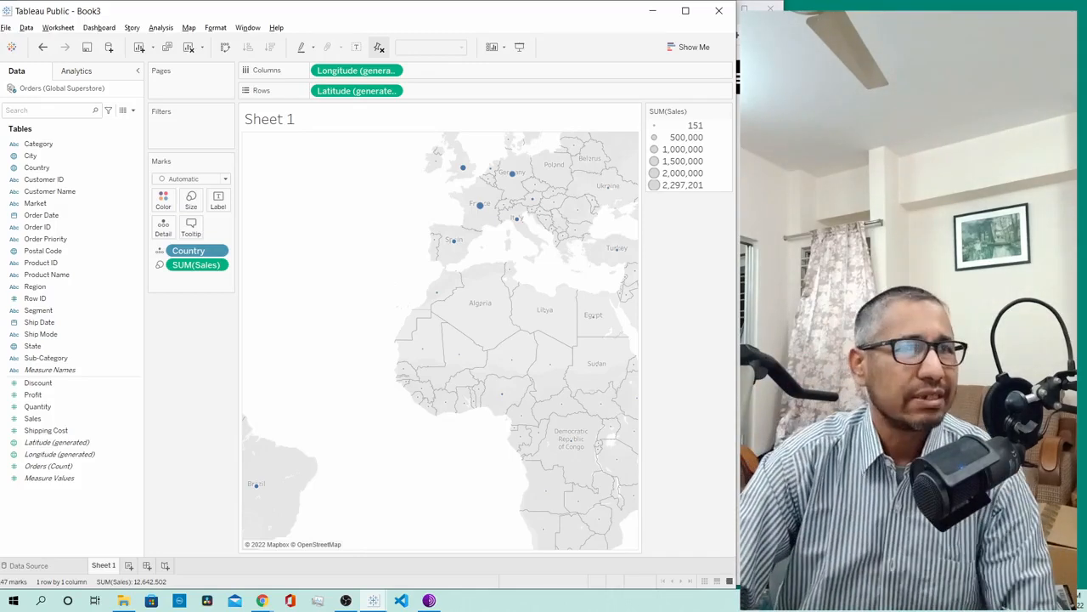
{"action": "scroll", "coordinate": [499, 270], "scroll_direction": "up", "scroll_amount": 1}
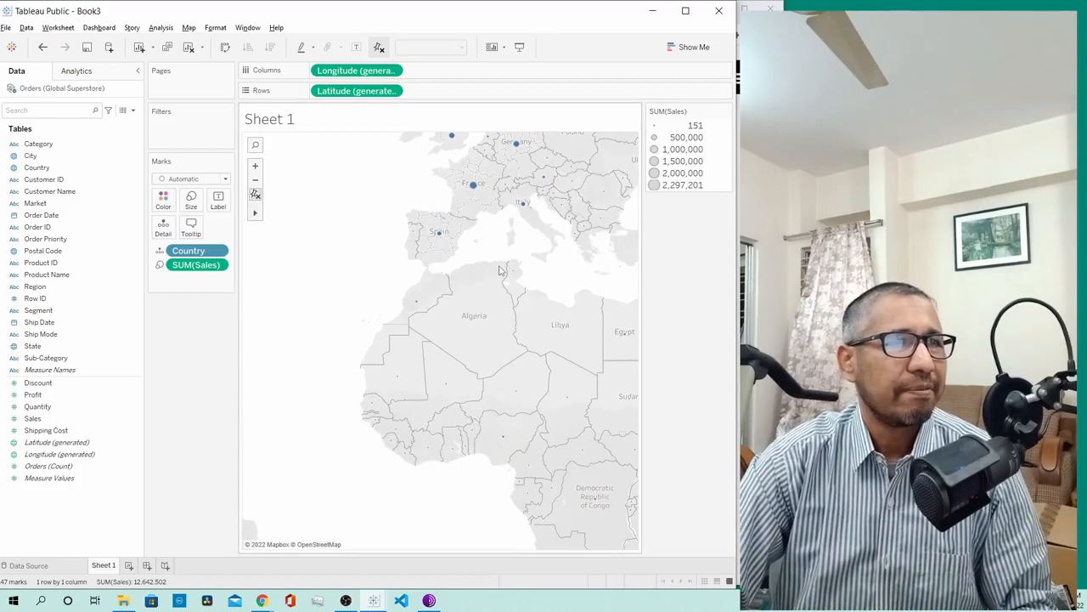
{"action": "scroll", "coordinate": [500, 270], "scroll_direction": "up", "scroll_amount": 1}
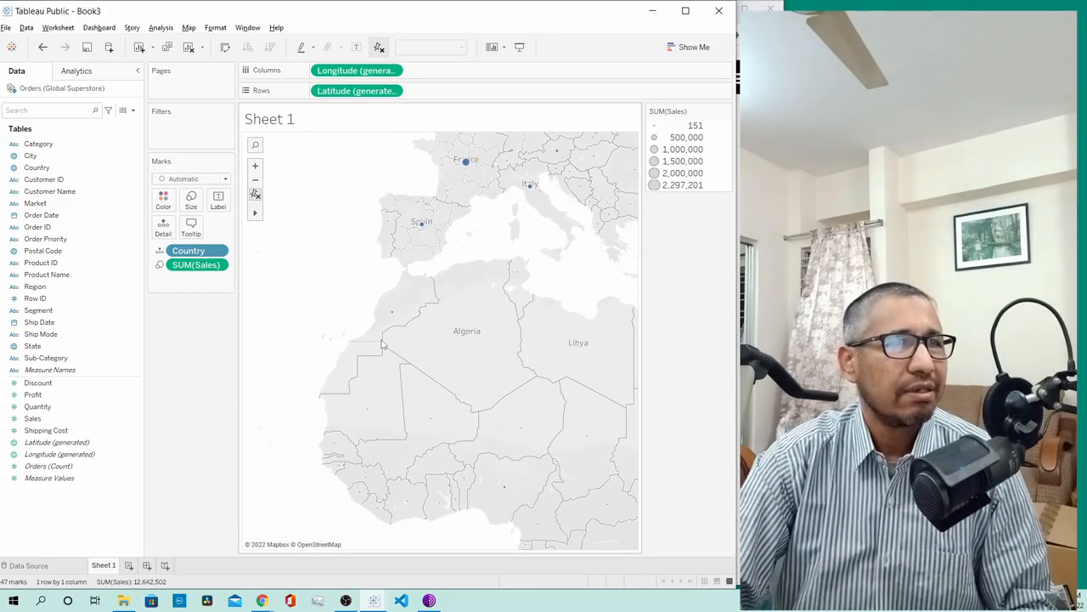
{"action": "scroll", "coordinate": [382, 344], "scroll_direction": "up", "scroll_amount": 1}
{"action": "scroll", "coordinate": [382, 344], "scroll_direction": "down", "scroll_amount": 2}
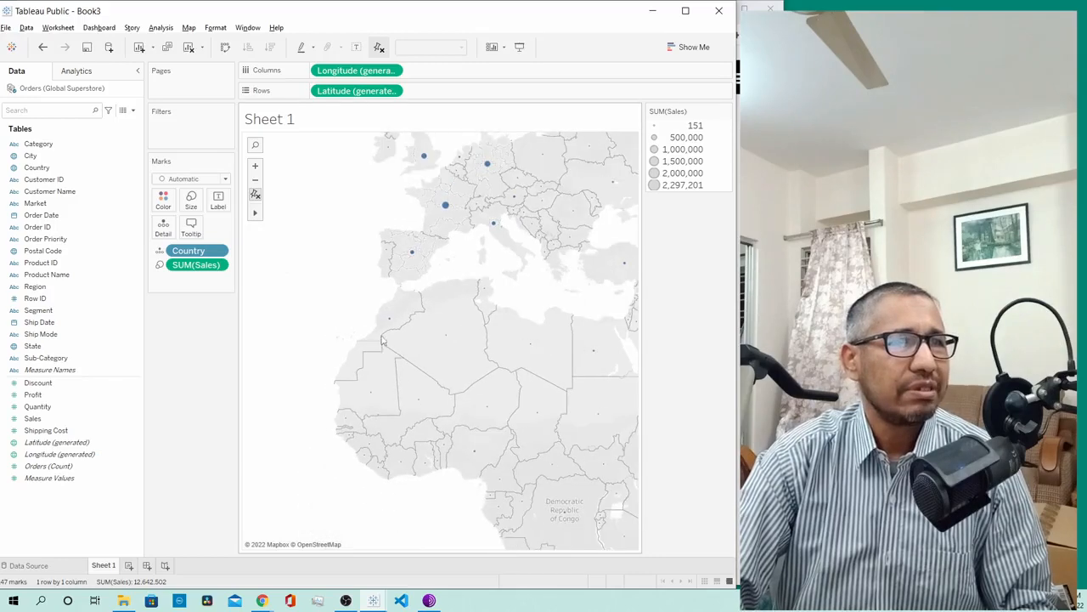
{"action": "left_click_drag", "start_coordinate": [389, 221], "coordinate": [400, 316]}
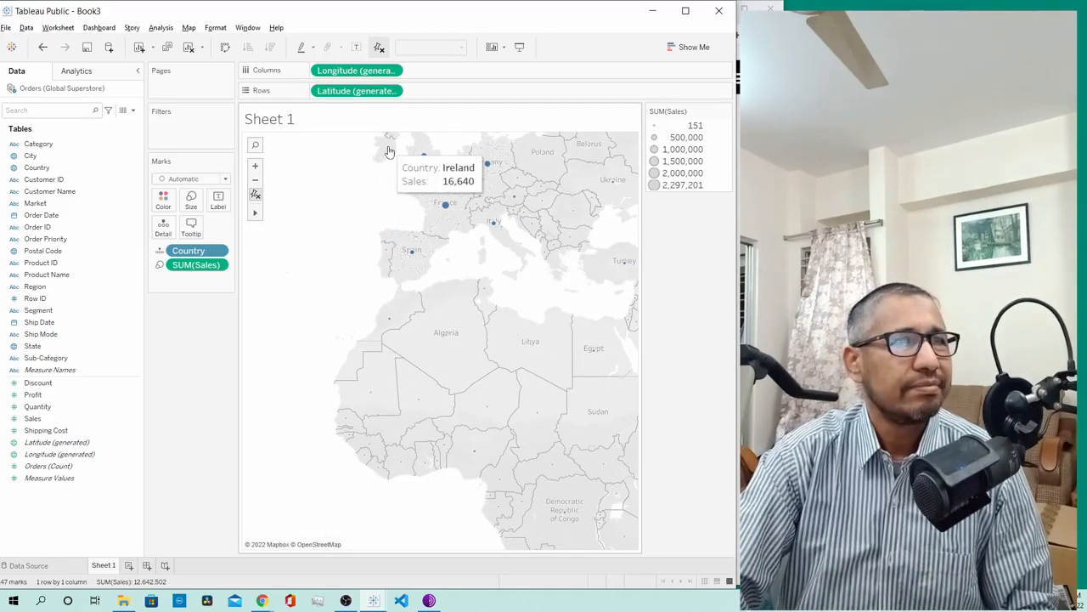
{"action": "left_click_drag", "start_coordinate": [388, 147], "coordinate": [580, 255]}
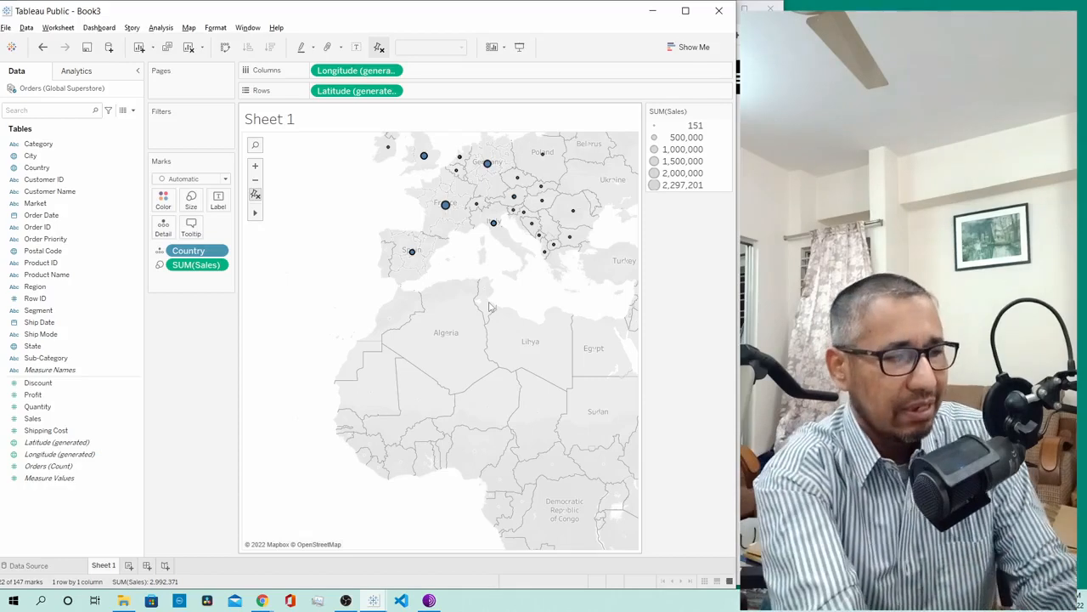
Circle the SUM(Sales) size legend and several European country marks, including France and Italy, with the annotation pen, and clear the drawings.
{"action": "left_click_drag", "start_coordinate": [656, 94], "coordinate": [631, 200]}
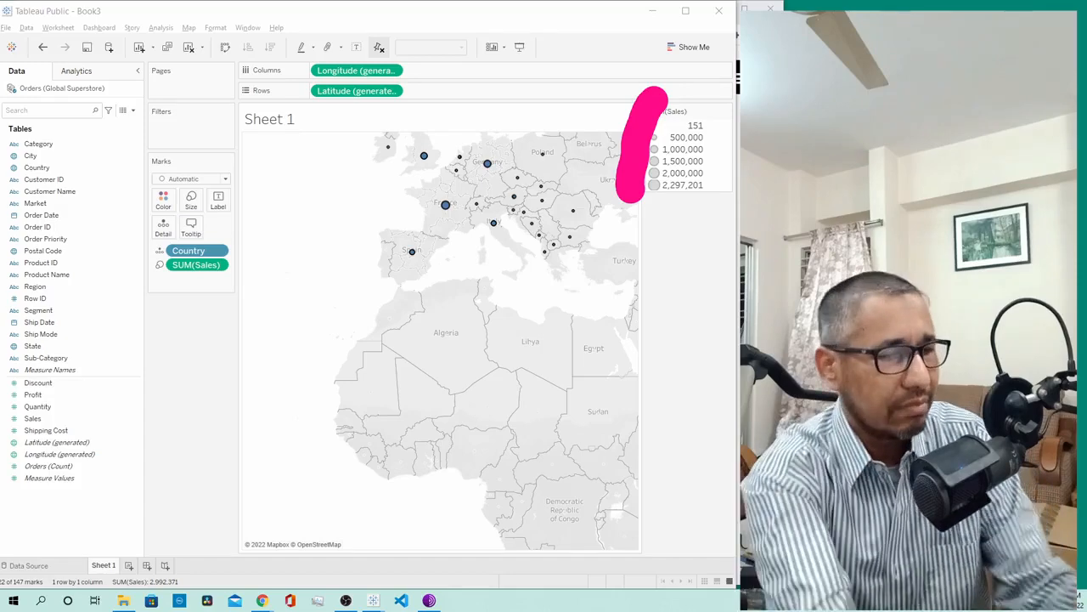
{"action": "mouse_move", "coordinate": [672, 90]}
{"action": "left_mouse_down"}
{"action": "mouse_move", "coordinate": [633, 140]}
{"action": "mouse_move", "coordinate": [687, 226]}
{"action": "mouse_move", "coordinate": [713, 92]}
{"action": "mouse_move", "coordinate": [642, 88]}
{"action": "left_mouse_up"}
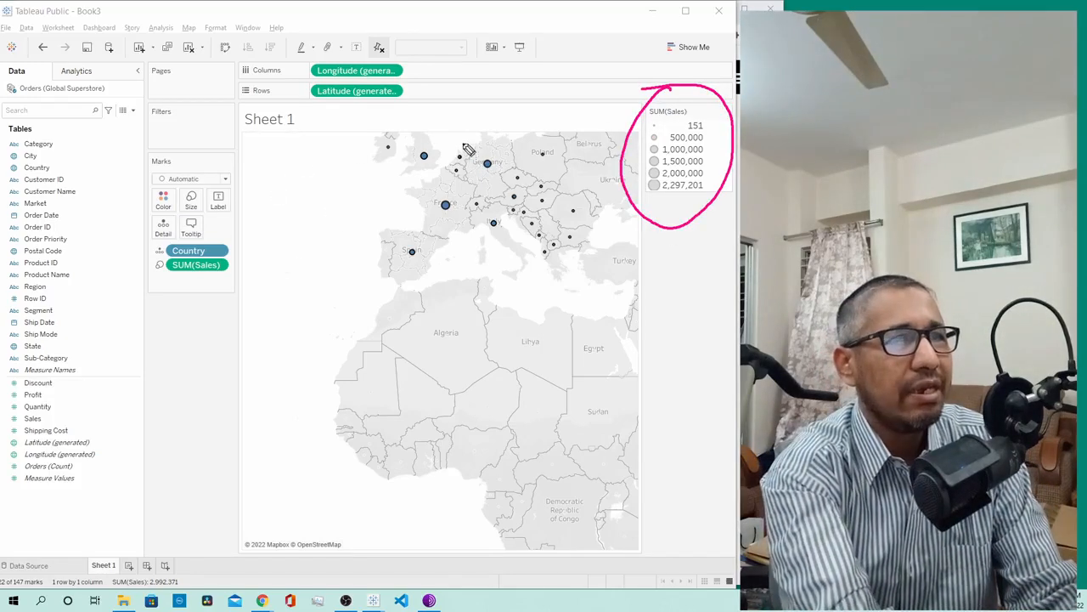
{"action": "mouse_move", "coordinate": [469, 150]}
{"action": "left_mouse_down"}
{"action": "mouse_move", "coordinate": [409, 151]}
{"action": "mouse_move", "coordinate": [458, 222]}
{"action": "mouse_move", "coordinate": [438, 189]}
{"action": "mouse_move", "coordinate": [502, 228]}
{"action": "left_mouse_up"}
{"action": "mouse_move", "coordinate": [581, 197]}
{"action": "left_mouse_down"}
{"action": "mouse_move", "coordinate": [564, 223]}
{"action": "mouse_move", "coordinate": [586, 199]}
{"action": "left_mouse_up"}
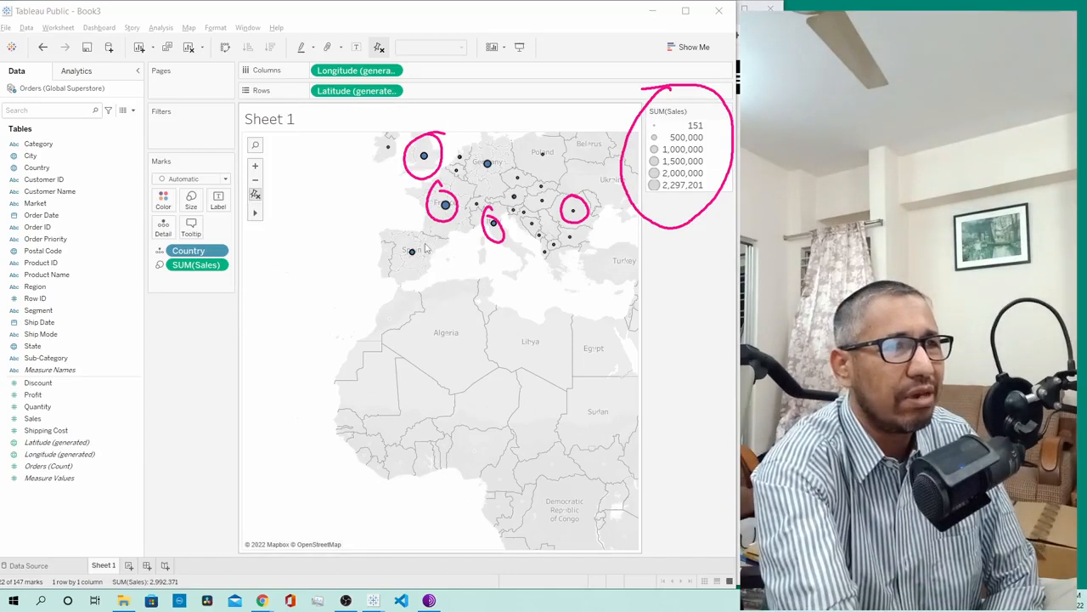
{"action": "mouse_move", "coordinate": [445, 215]}
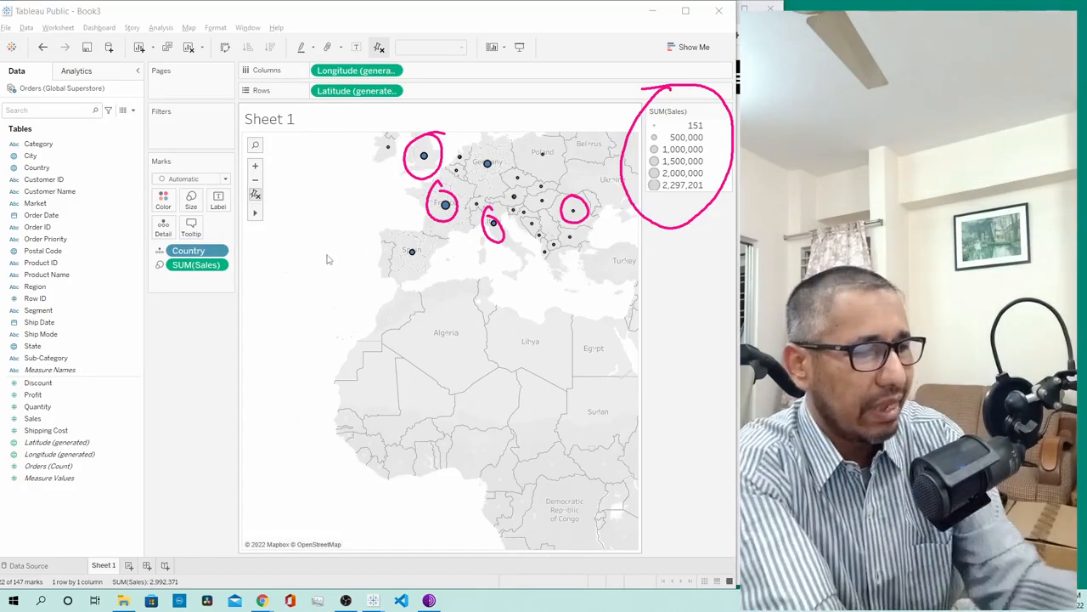
{"action": "key", "text": "Escape"}
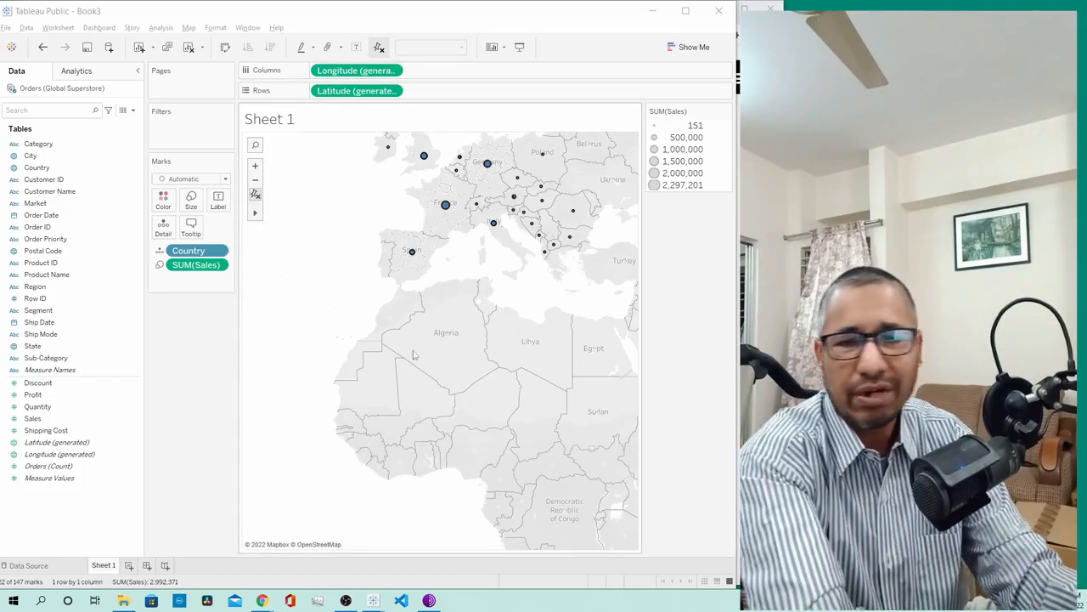
Convert the symbol map to a filled map coloured by SUM(Sales) using Show Me, and hide the chart suggestions.
{"action": "scroll", "coordinate": [418, 359], "scroll_direction": "down", "scroll_amount": 3}
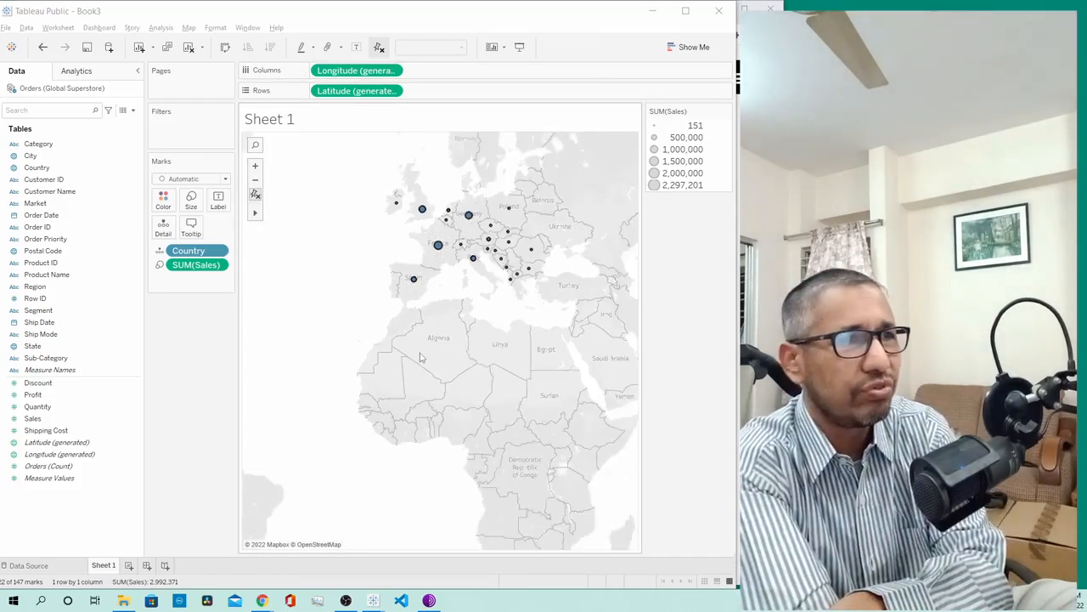
{"action": "scroll", "coordinate": [425, 351], "scroll_direction": "down", "scroll_amount": 1}
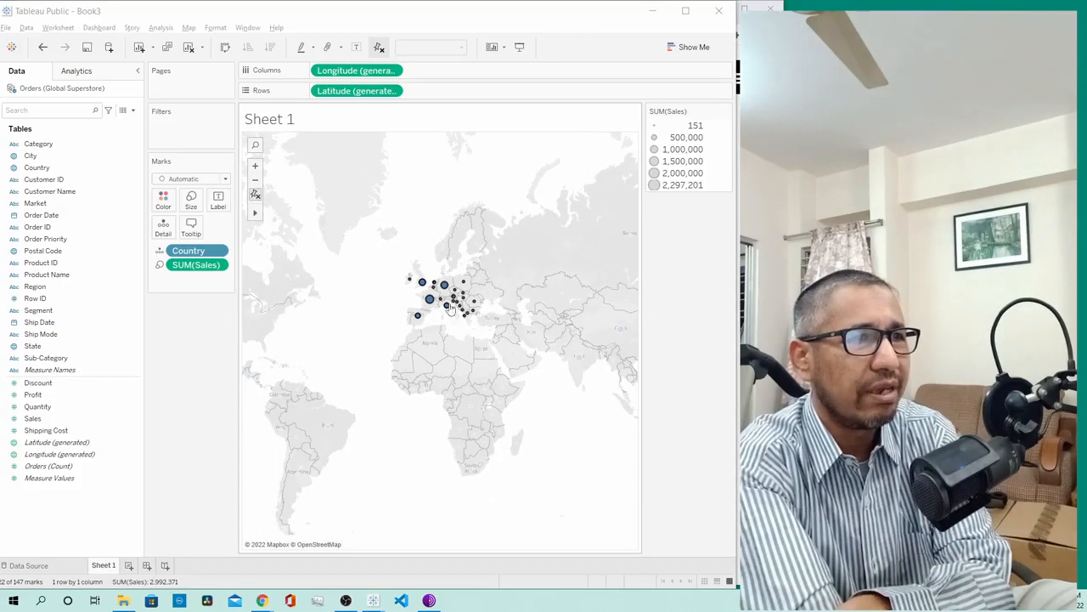
{"action": "left_click", "coordinate": [687, 49]}
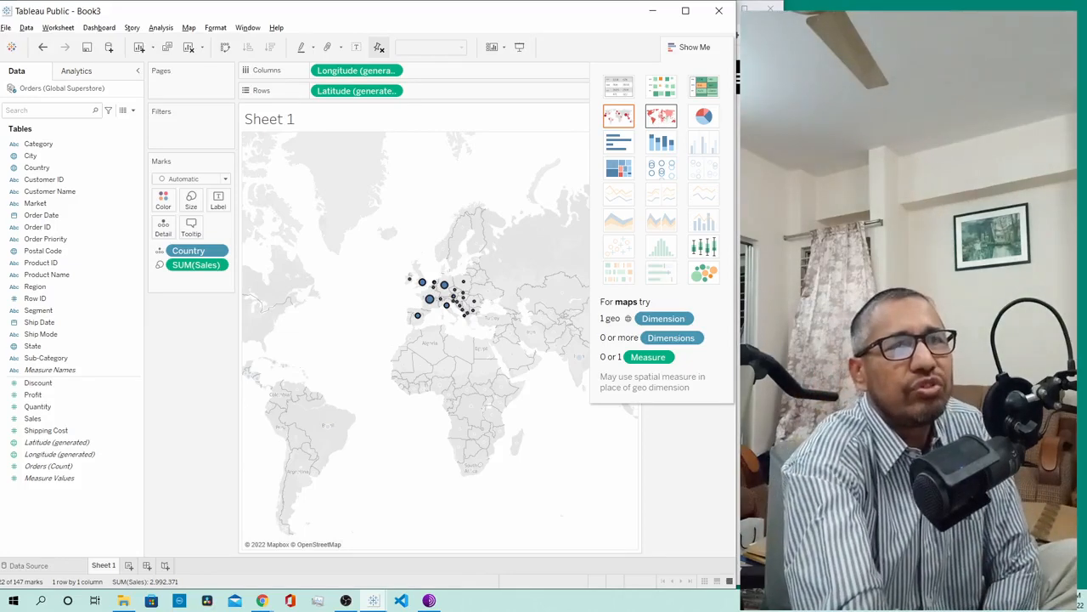
{"action": "left_click", "coordinate": [660, 119]}
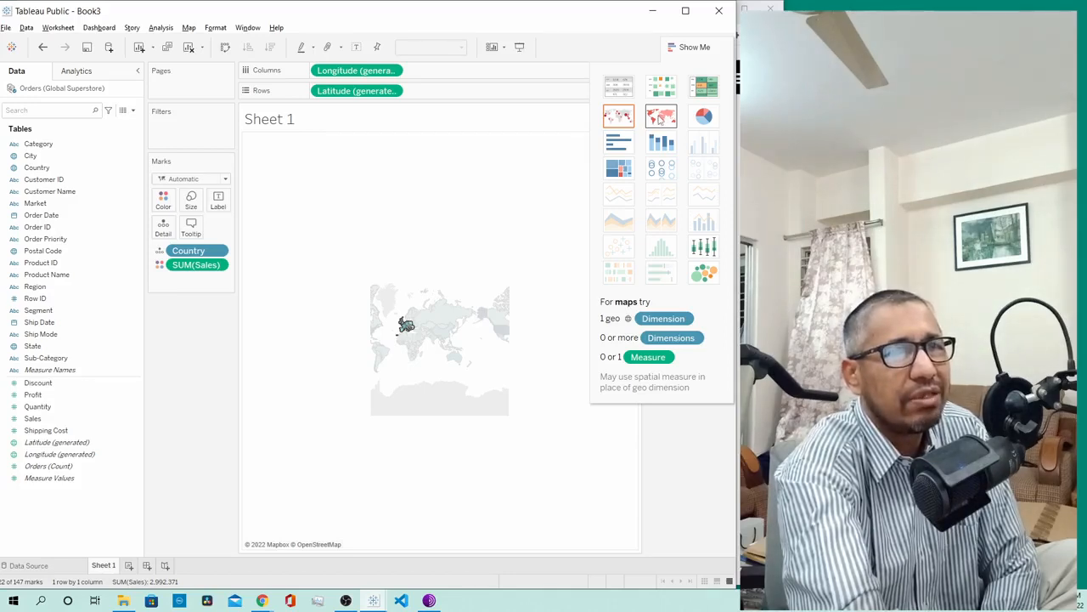
{"action": "left_click", "coordinate": [178, 483]}
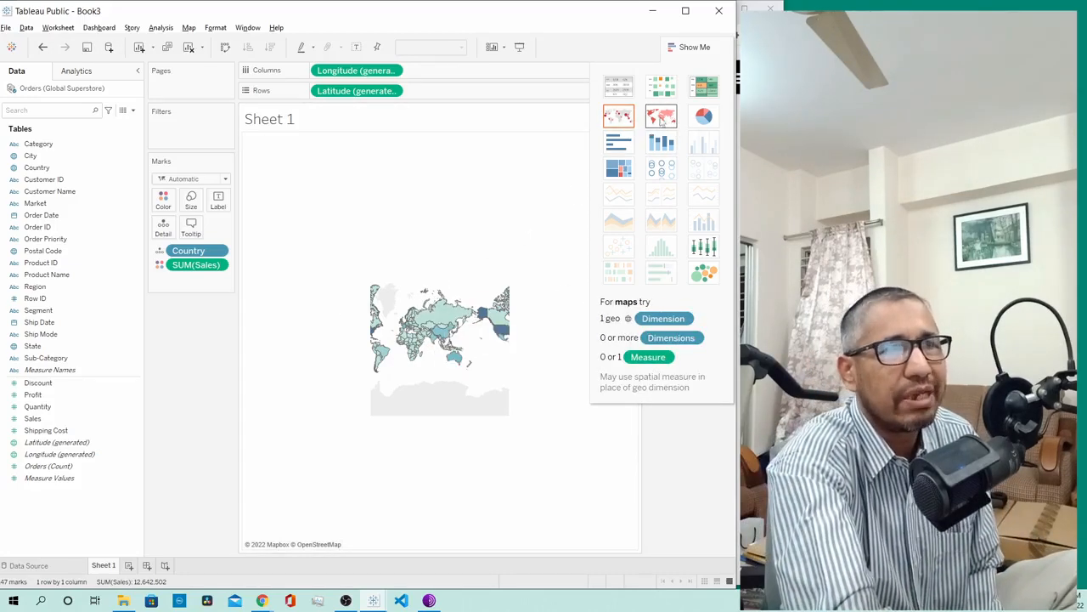
{"action": "left_click", "coordinate": [681, 49]}
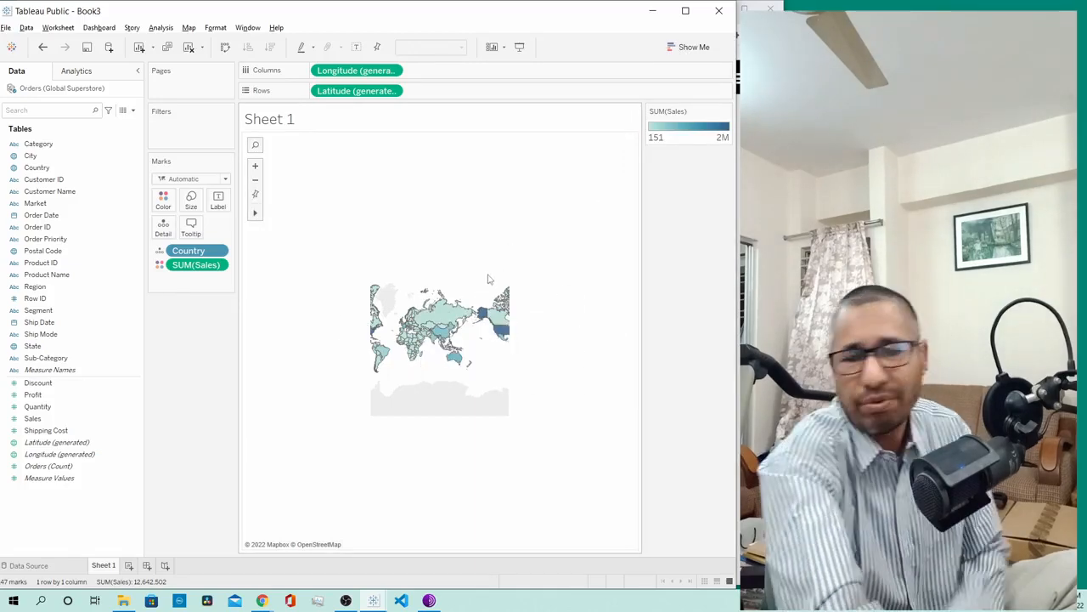
Examine northern Russia close up on the filled map and select Russia.
{"action": "scroll", "coordinate": [490, 284], "scroll_direction": "up", "scroll_amount": 2}
{"action": "scroll", "coordinate": [493, 281], "scroll_direction": "up", "scroll_amount": 1}
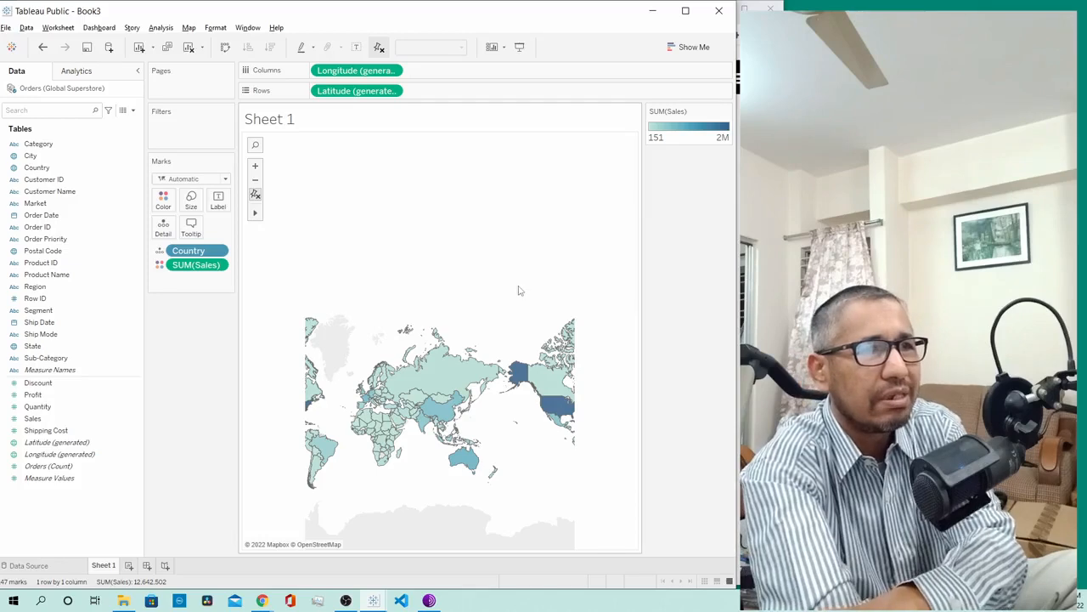
{"action": "scroll", "coordinate": [518, 290], "scroll_direction": "down", "scroll_amount": 1}
{"action": "scroll", "coordinate": [519, 289], "scroll_direction": "up", "scroll_amount": 2}
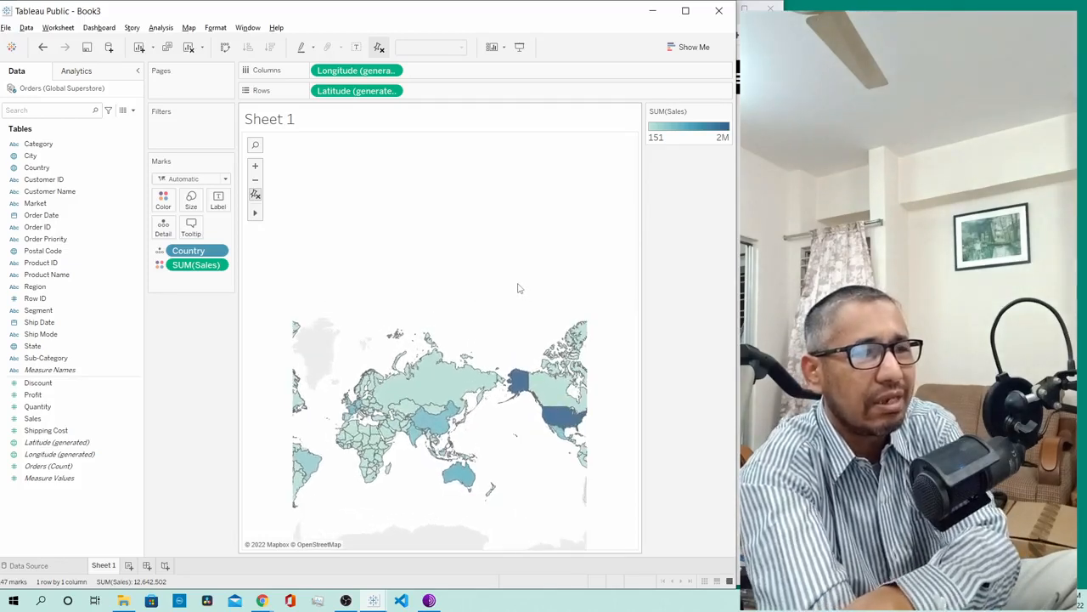
{"action": "left_click", "coordinate": [255, 167]}
{"action": "left_click", "coordinate": [255, 167]}
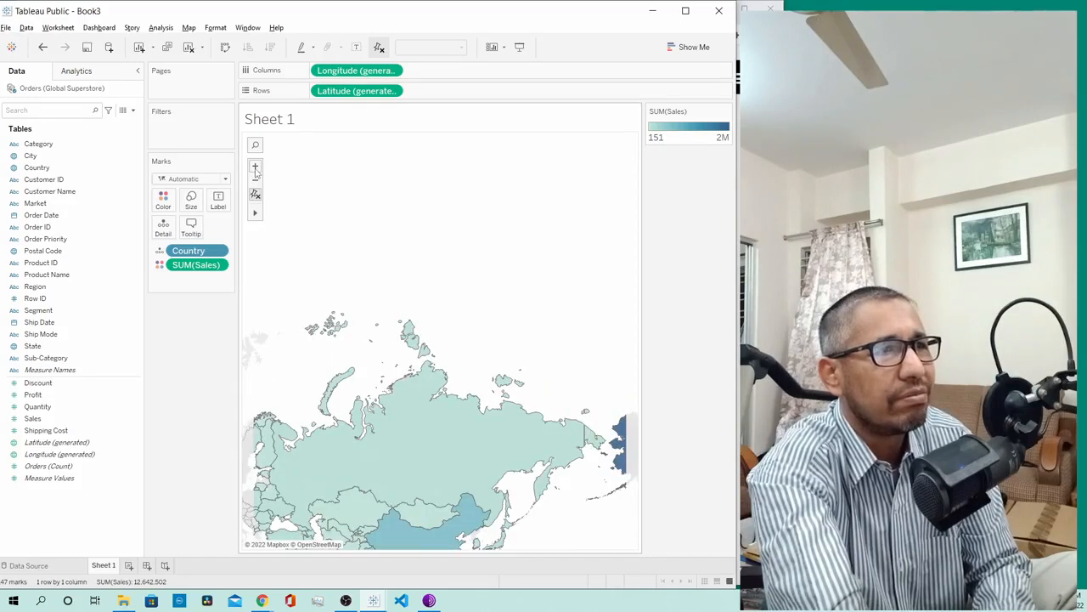
{"action": "left_click", "coordinate": [254, 167]}
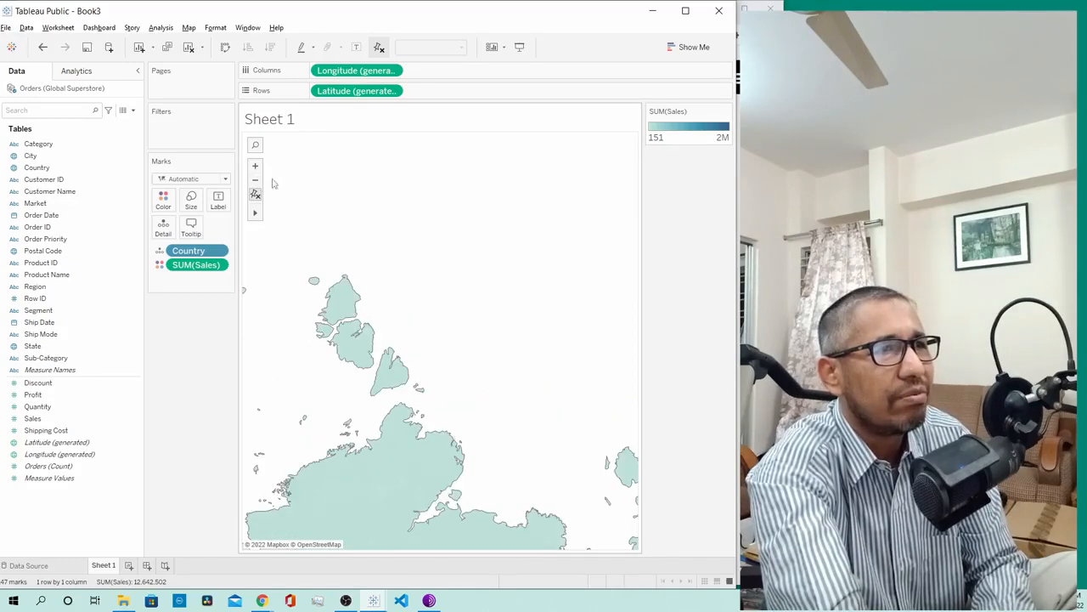
{"action": "mouse_move", "coordinate": [344, 493]}
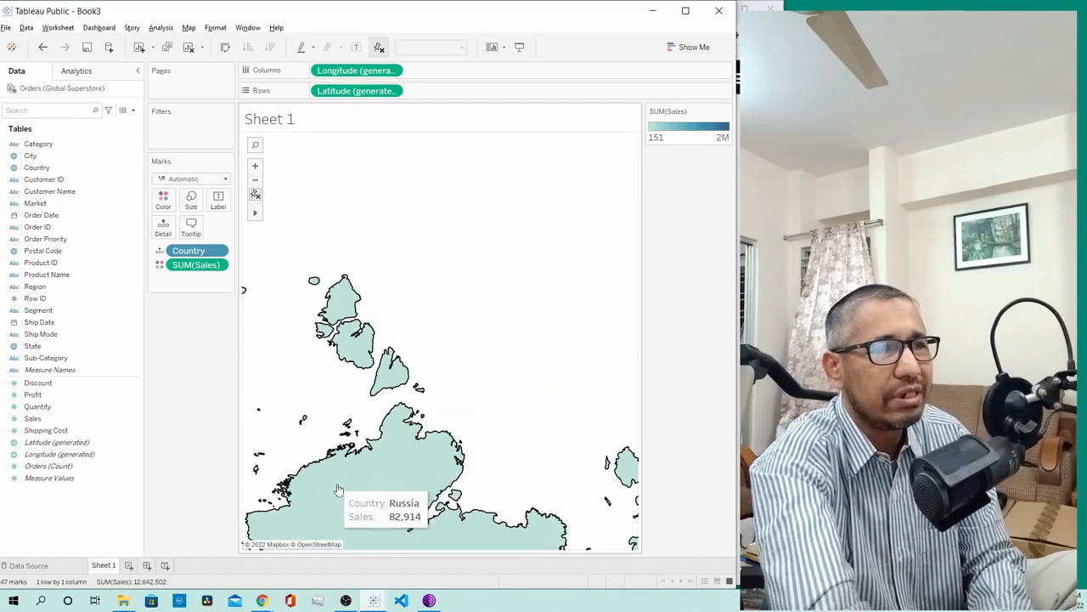
{"action": "left_click_drag", "start_coordinate": [344, 494], "coordinate": [489, 287]}
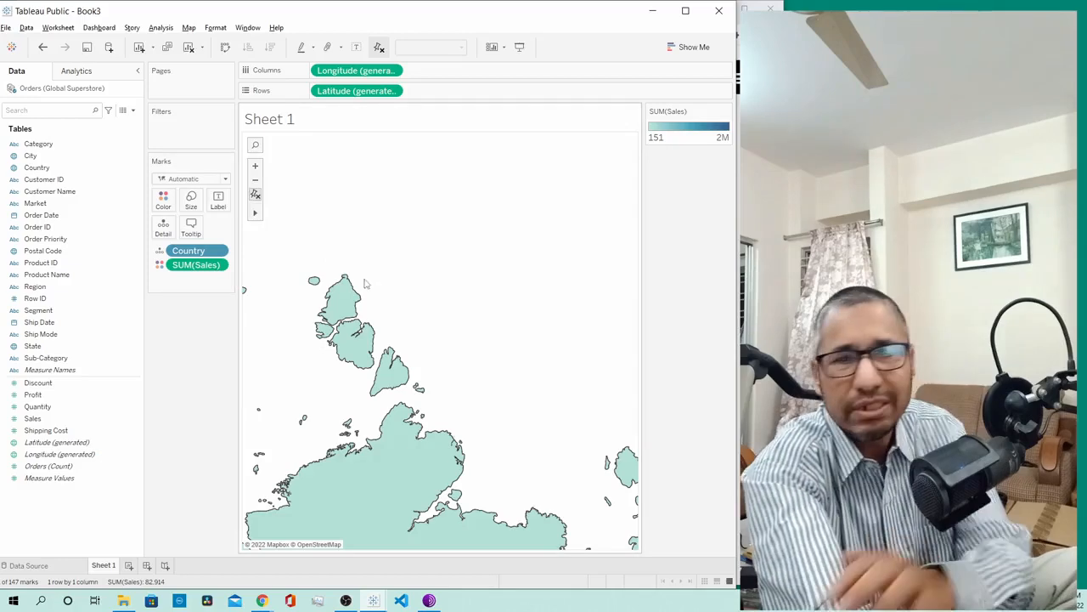
Examine Russia at world and continental scale on the filled map, and clear its selection.
{"action": "left_click", "coordinate": [255, 181]}
{"action": "left_click", "coordinate": [255, 181]}
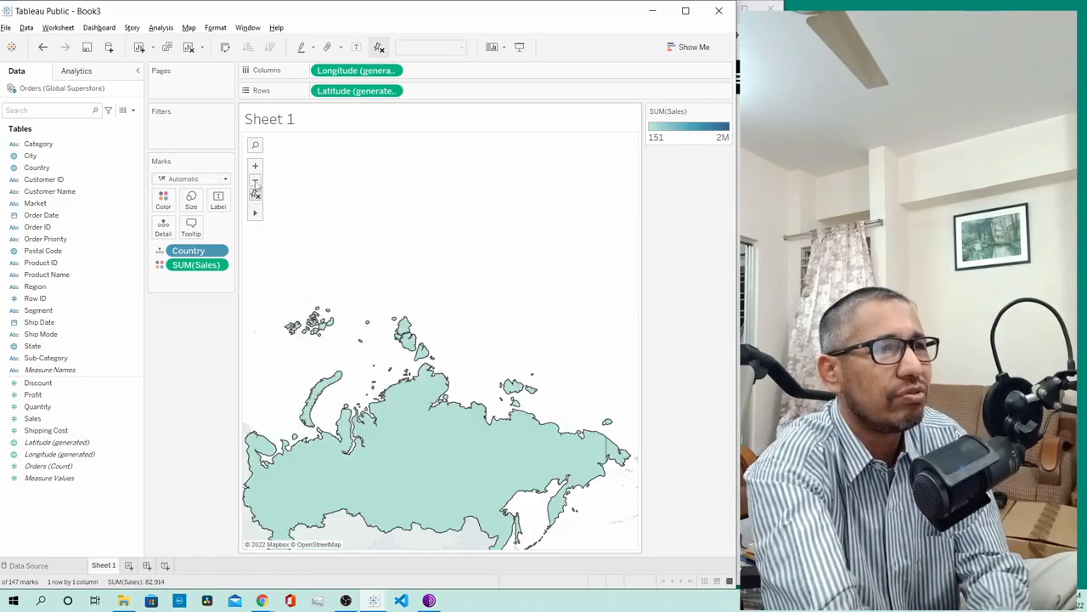
{"action": "left_click", "coordinate": [255, 181]}
{"action": "left_click", "coordinate": [254, 181]}
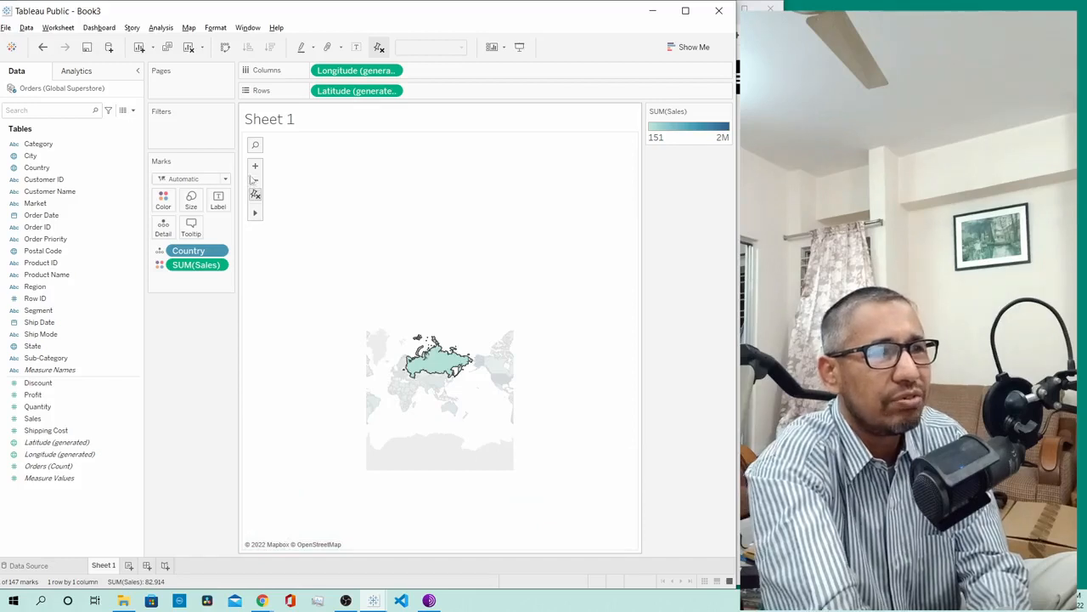
{"action": "left_click", "coordinate": [255, 166]}
{"action": "left_click", "coordinate": [255, 166]}
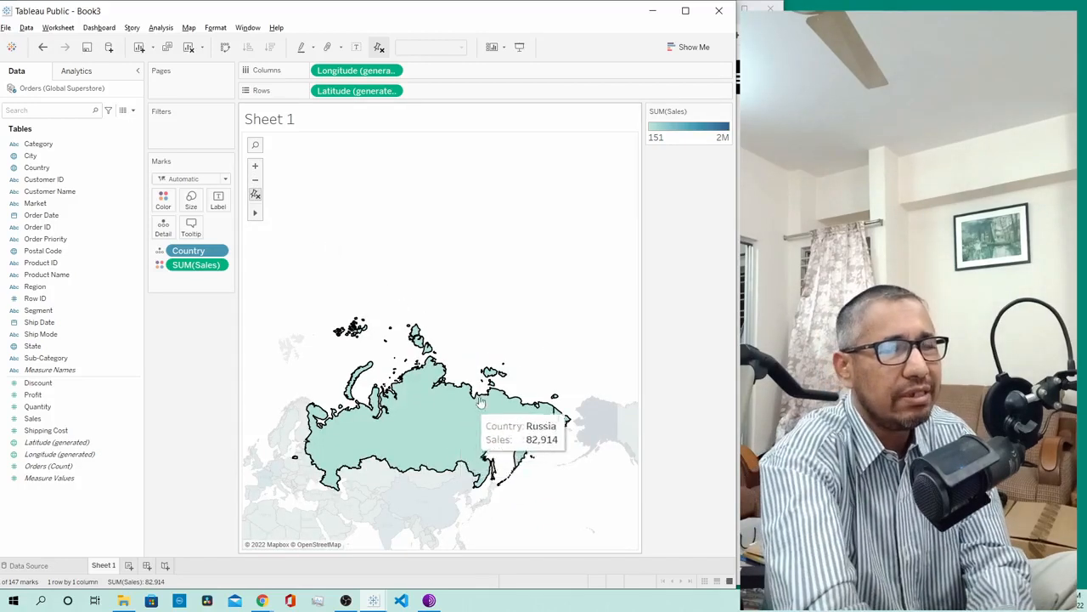
{"action": "left_click", "coordinate": [255, 146]}
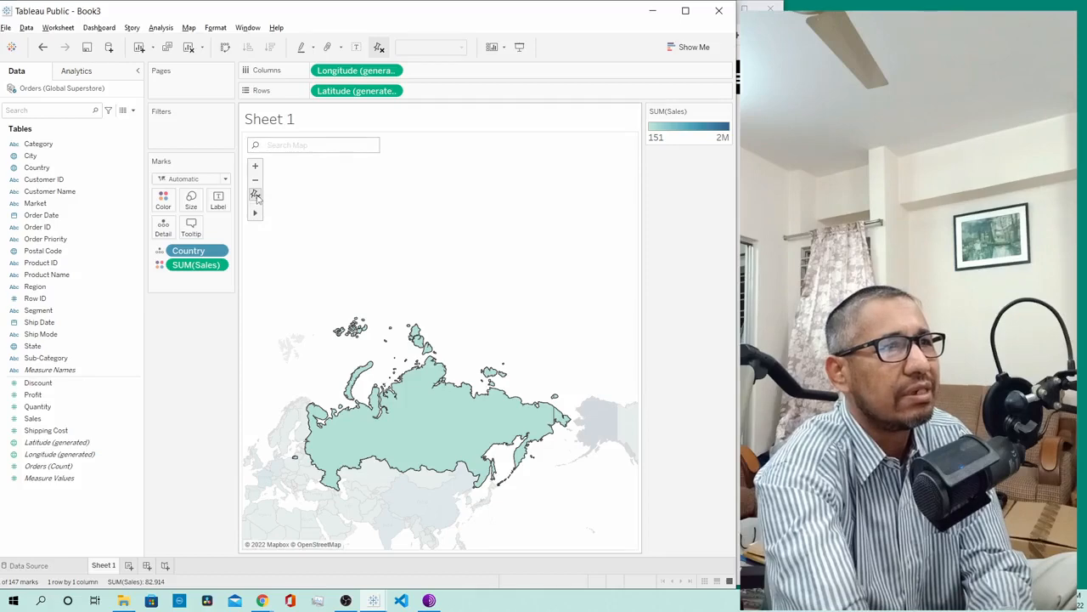
{"action": "left_click", "coordinate": [519, 276]}
Frame the map on Europe, Asia, Africa and Australia, and clear the group selection made across East Asia and Alaska.
{"action": "mouse_move", "coordinate": [455, 472]}
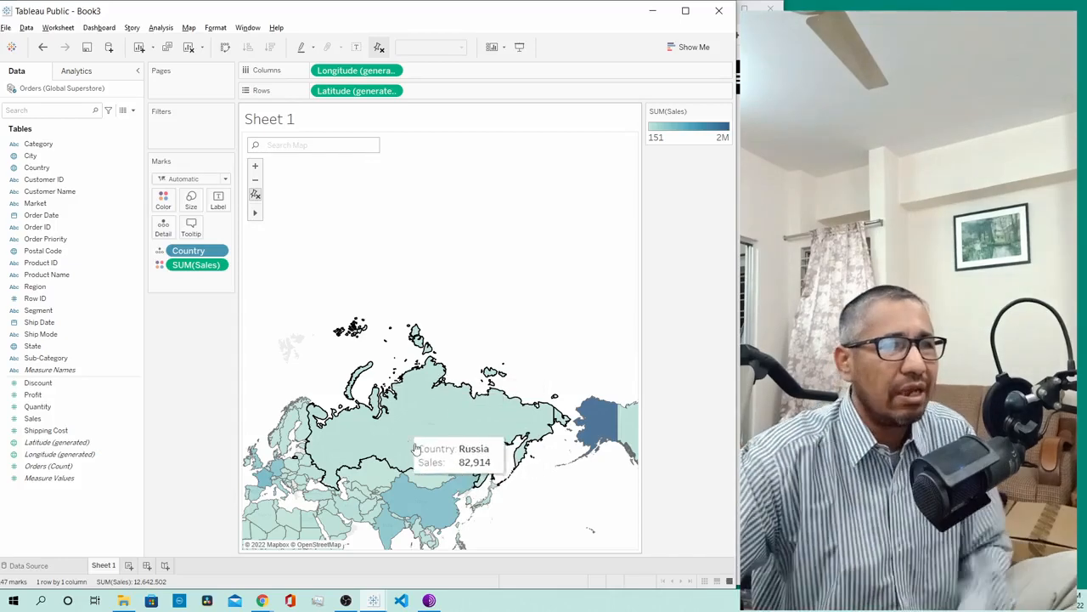
{"action": "left_click_drag", "start_coordinate": [417, 450], "coordinate": [421, 268]}
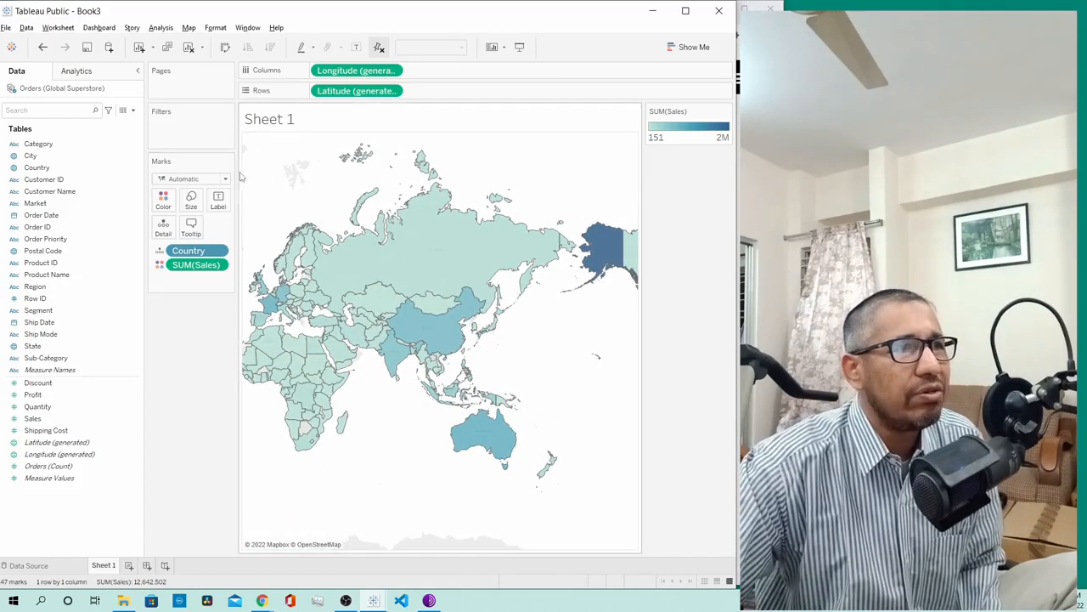
{"action": "left_click", "coordinate": [255, 184]}
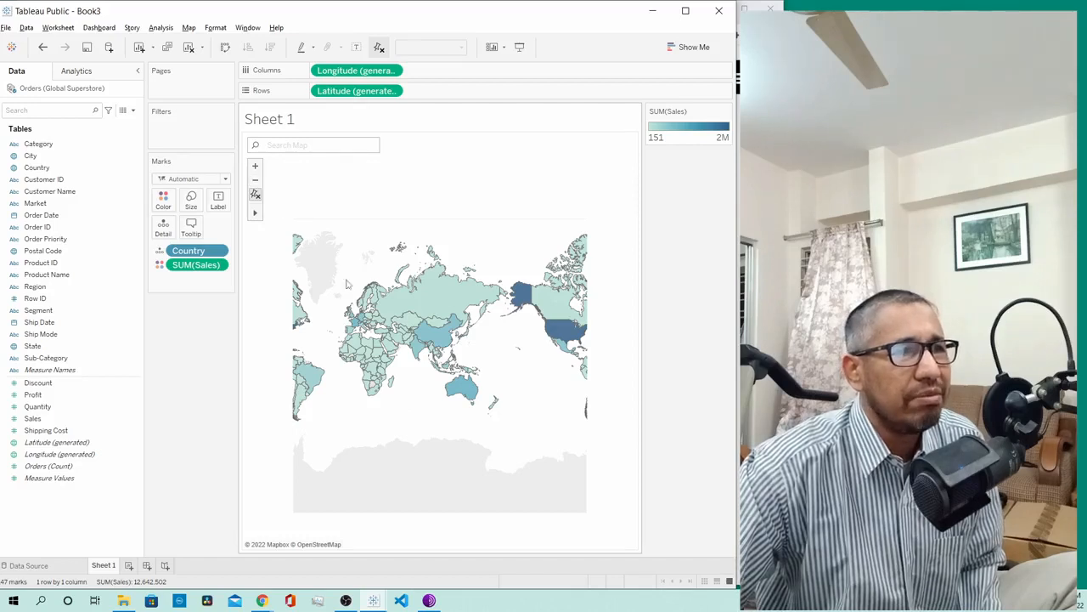
{"action": "mouse_move", "coordinate": [377, 354]}
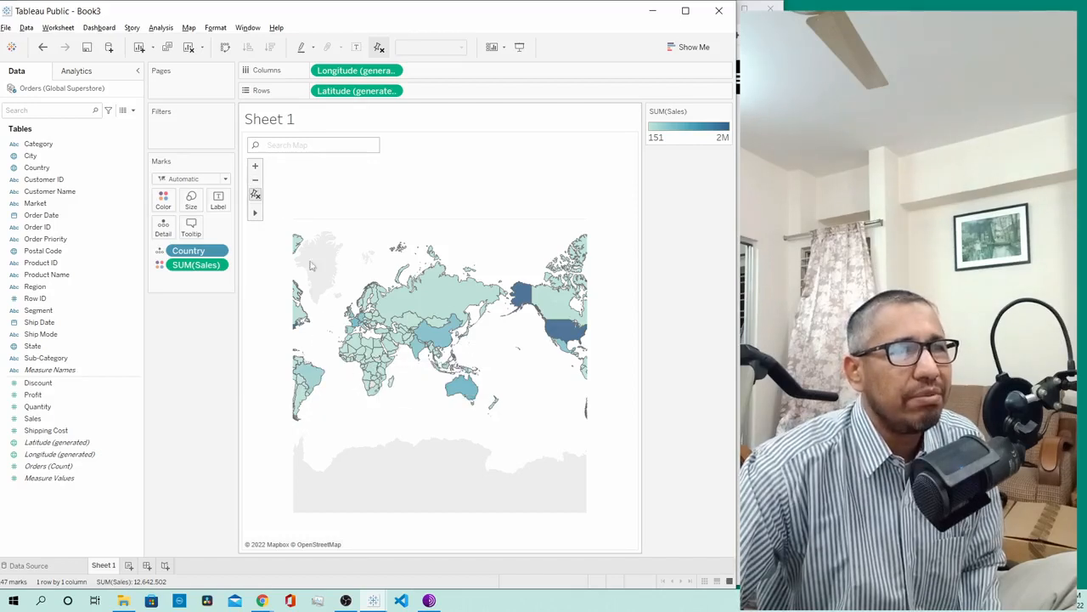
{"action": "left_click", "coordinate": [254, 167]}
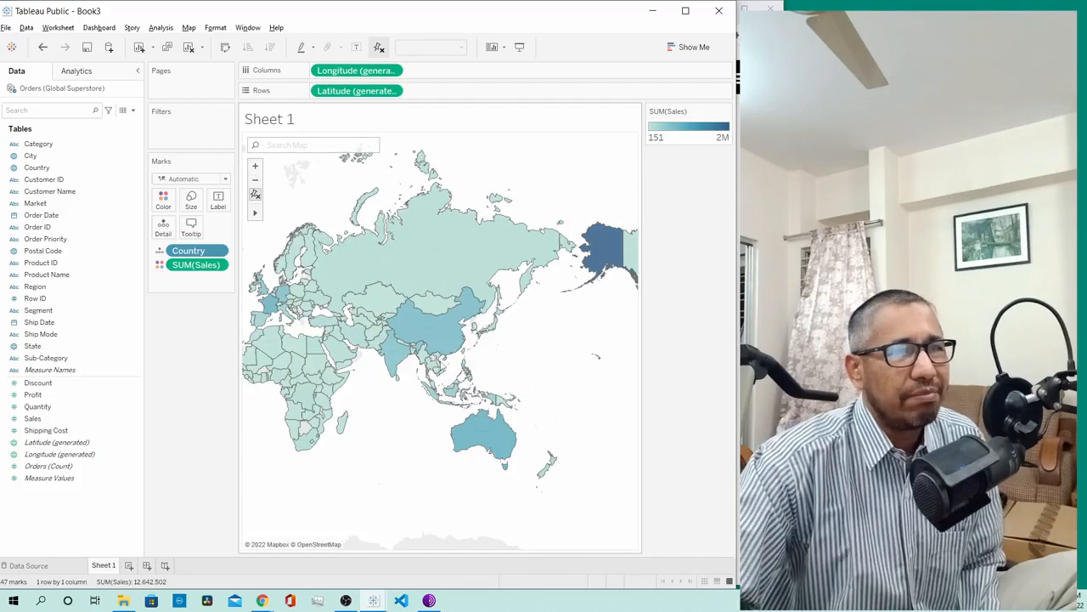
{"action": "left_click_drag", "start_coordinate": [441, 363], "coordinate": [655, 209]}
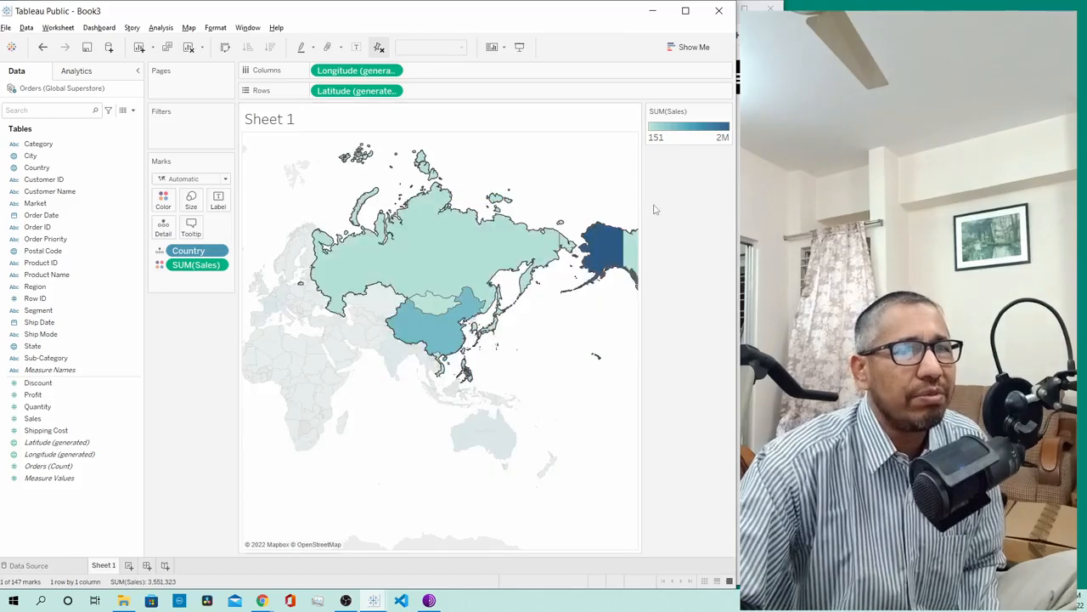
{"action": "left_click", "coordinate": [527, 399]}
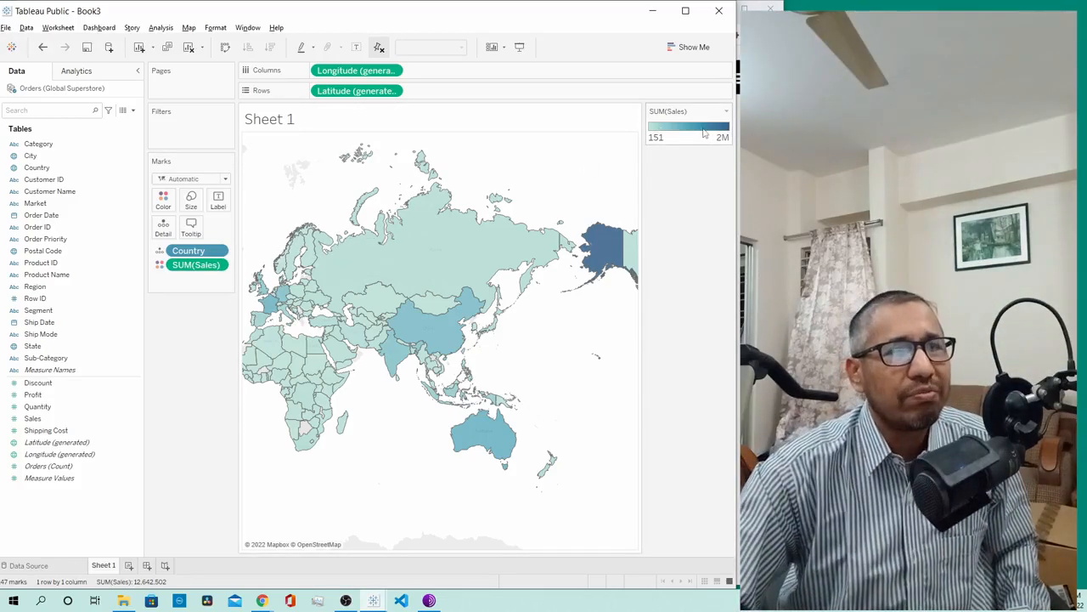
Compare the sales of the United States, Mongolia, African countries, China and France with their fill colours on the map.
{"action": "mouse_move", "coordinate": [599, 250]}
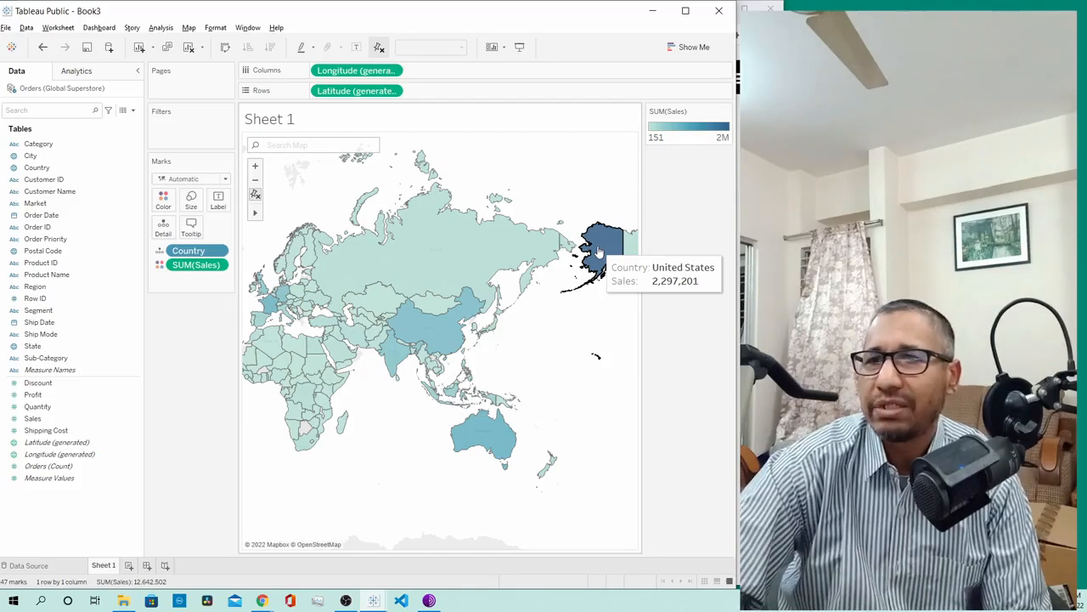
{"action": "mouse_move", "coordinate": [431, 302]}
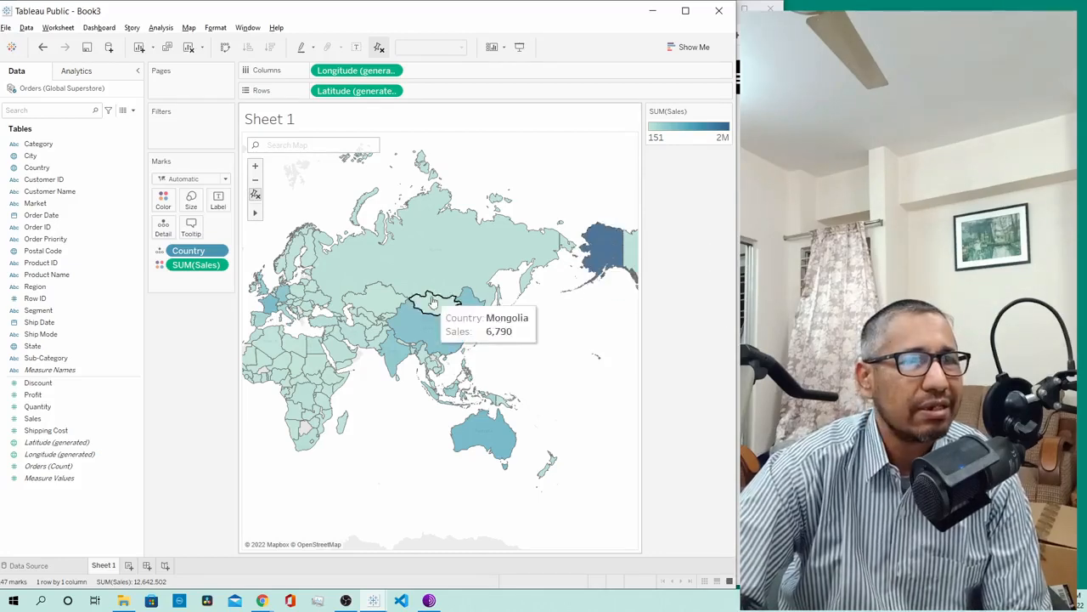
{"action": "mouse_move", "coordinate": [373, 258]}
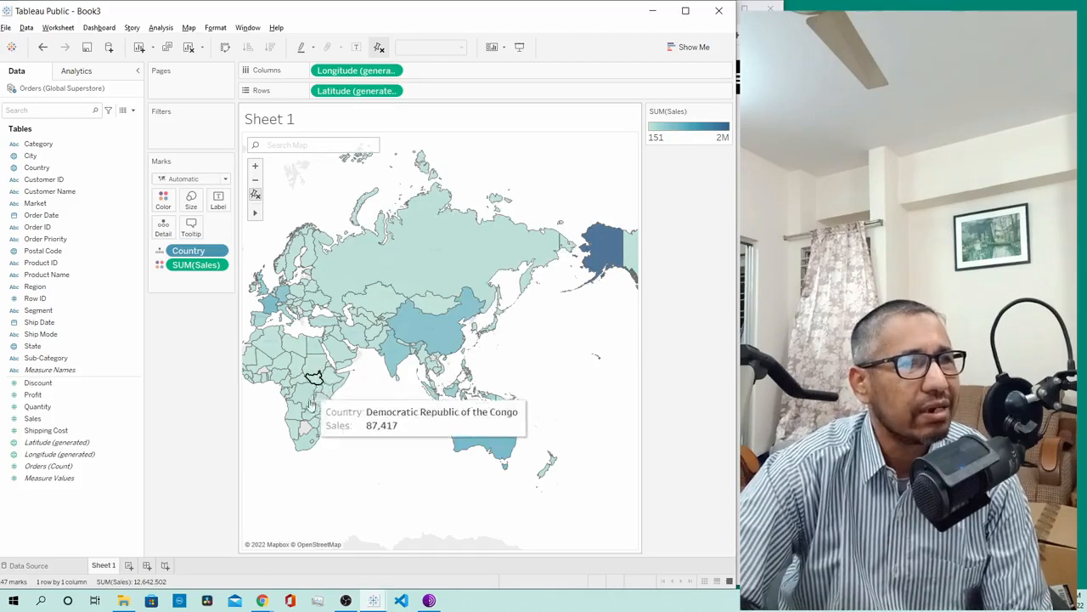
{"action": "mouse_move", "coordinate": [412, 357]}
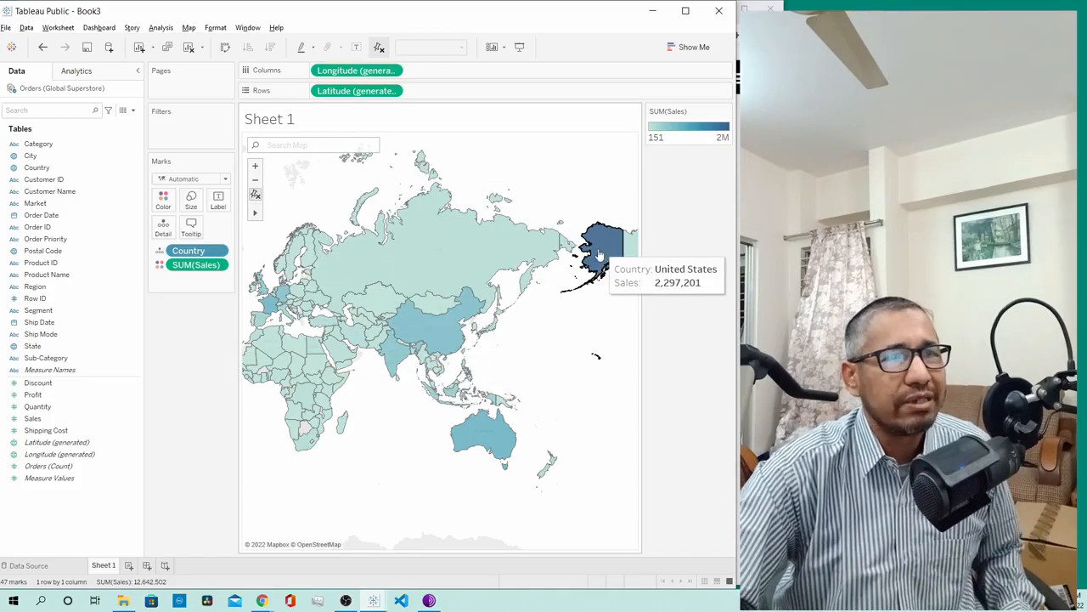
{"action": "mouse_move", "coordinate": [432, 341]}
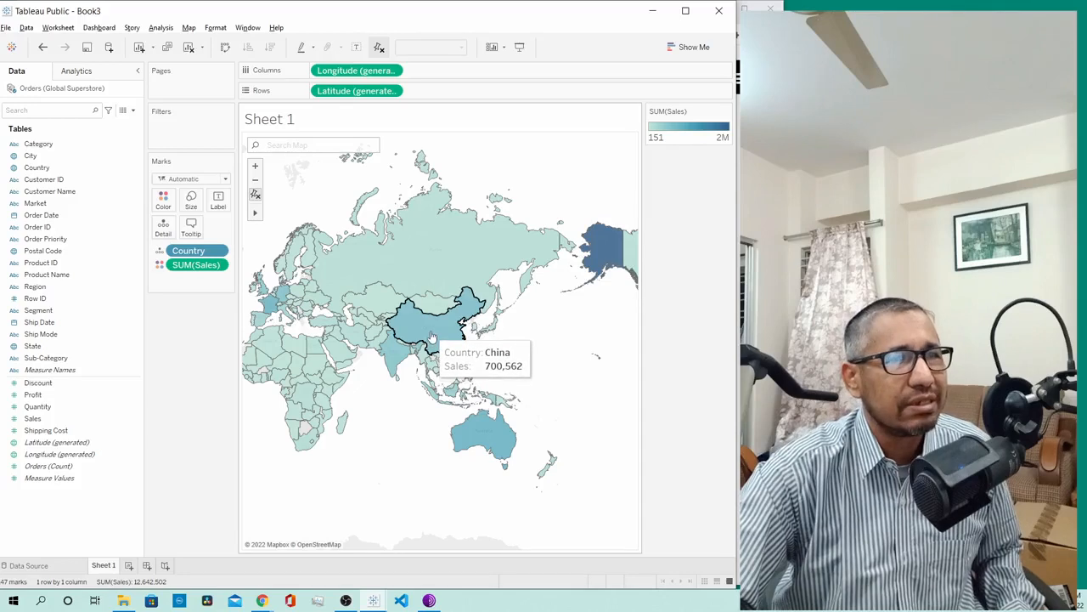
{"action": "mouse_move", "coordinate": [269, 304]}
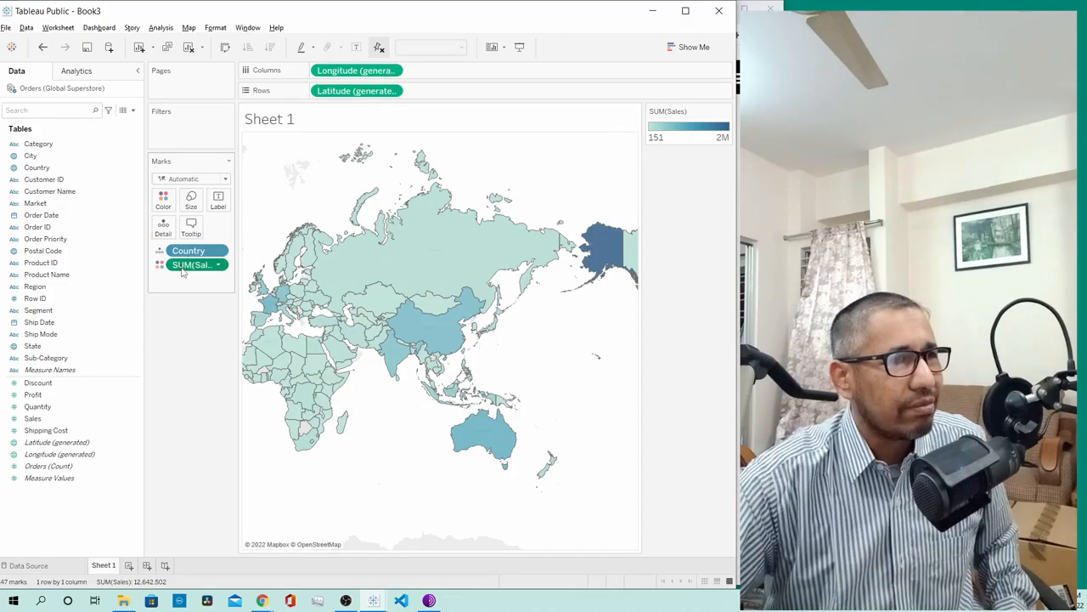
Remove SUM(Sales) from the map's marks and colour the countries by the Quantity measure instead.
{"action": "left_click_drag", "start_coordinate": [182, 271], "coordinate": [173, 380]}
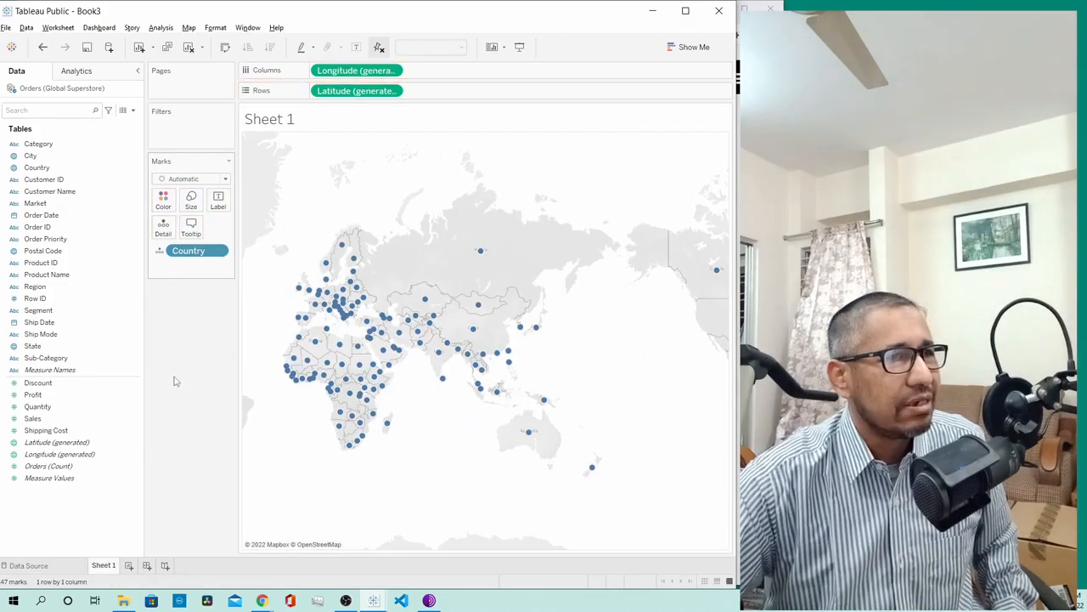
{"action": "left_click", "coordinate": [34, 409]}
{"action": "left_click", "coordinate": [34, 408]}
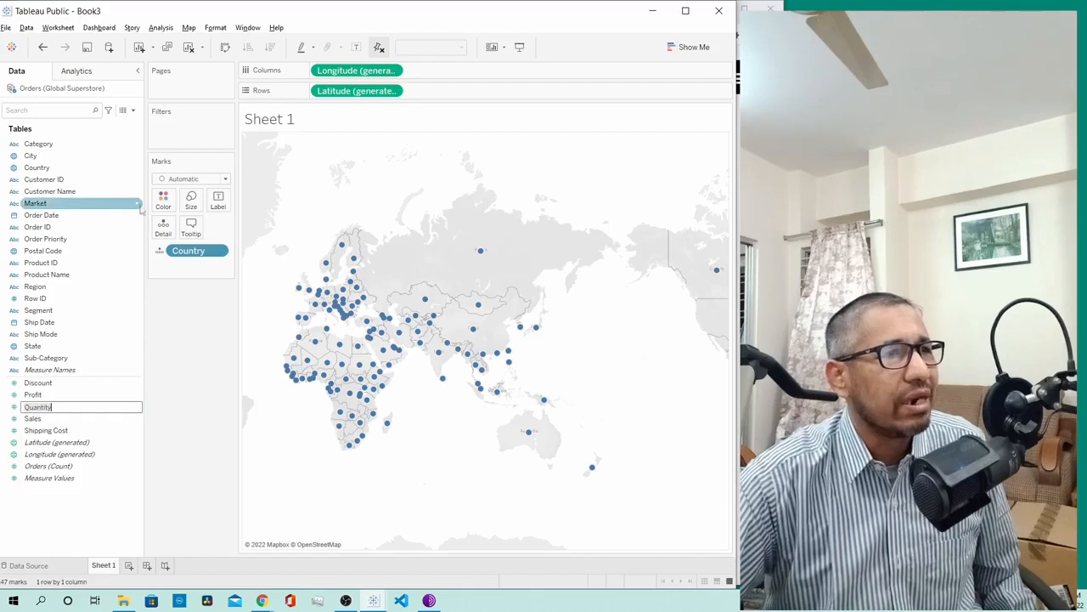
{"action": "key", "text": "Return"}
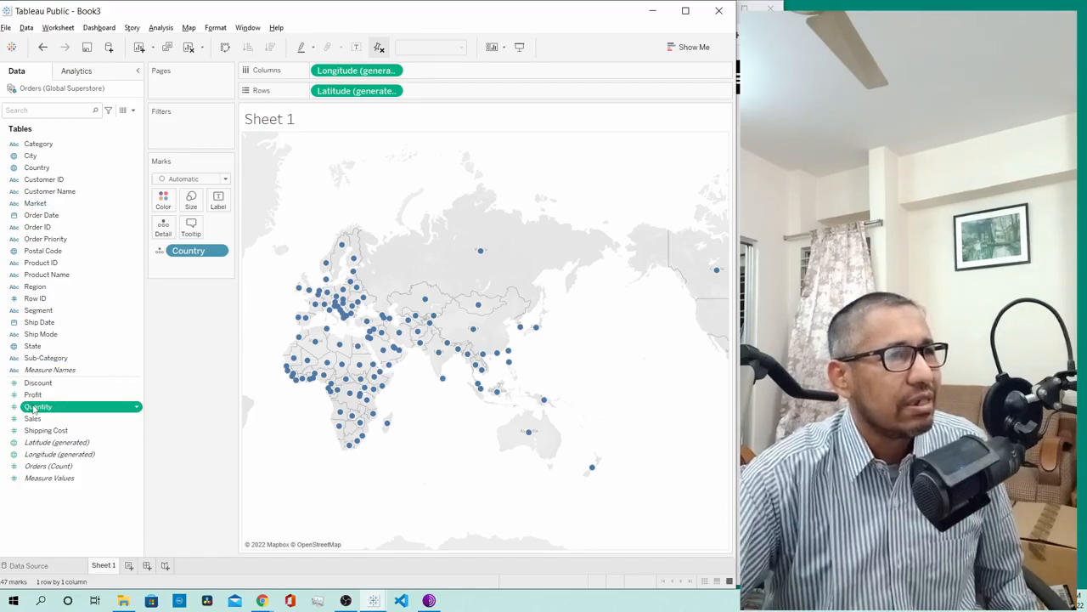
{"action": "left_click_drag", "start_coordinate": [34, 409], "coordinate": [164, 201]}
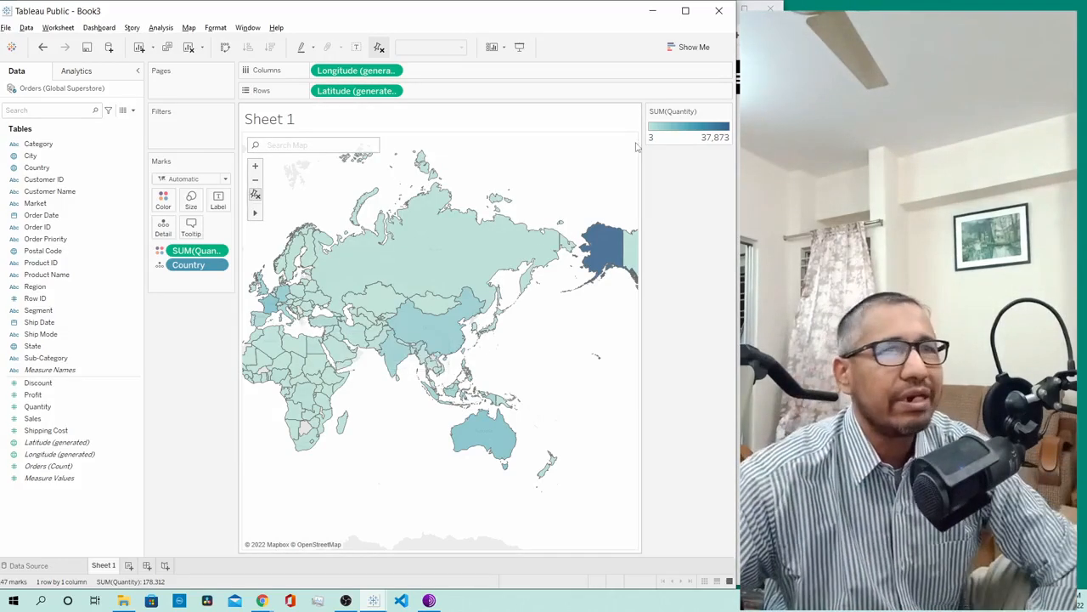
Apply the Red-Green Diverging palette to the SUM(Quantity) colours, and check the United States' quantity on the map.
{"action": "left_click", "coordinate": [727, 112]}
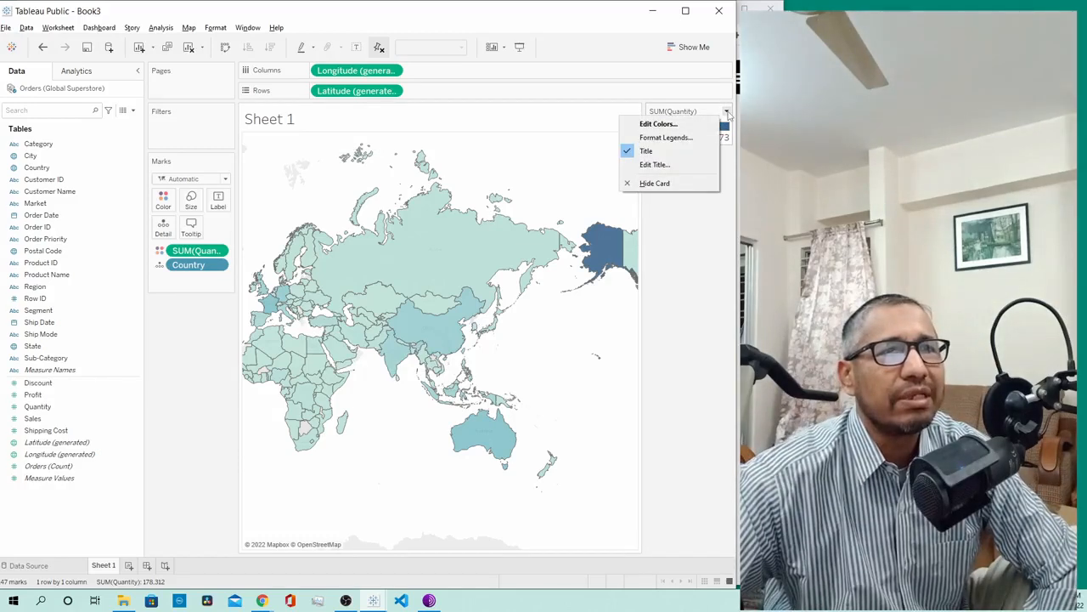
{"action": "left_click", "coordinate": [670, 124]}
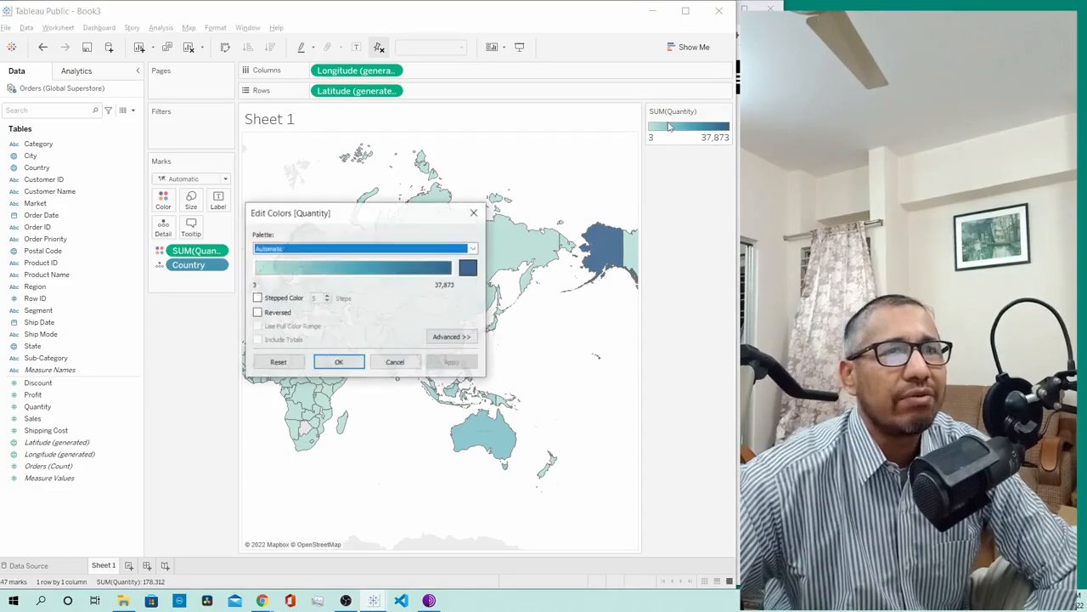
{"action": "left_click", "coordinate": [391, 249]}
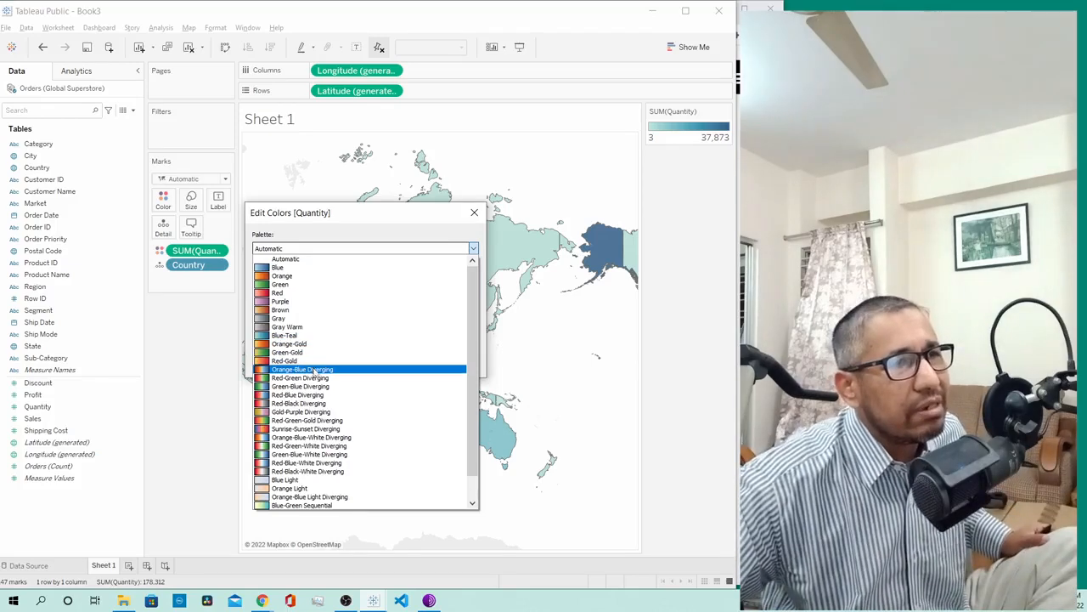
{"action": "key", "text": "Escape"}
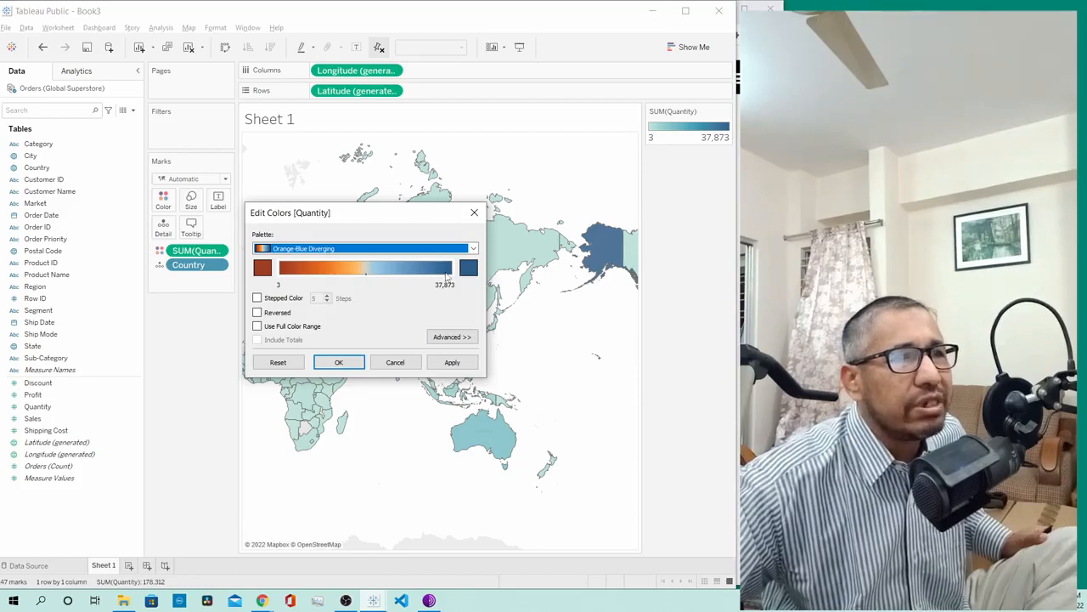
{"action": "left_click", "coordinate": [431, 248]}
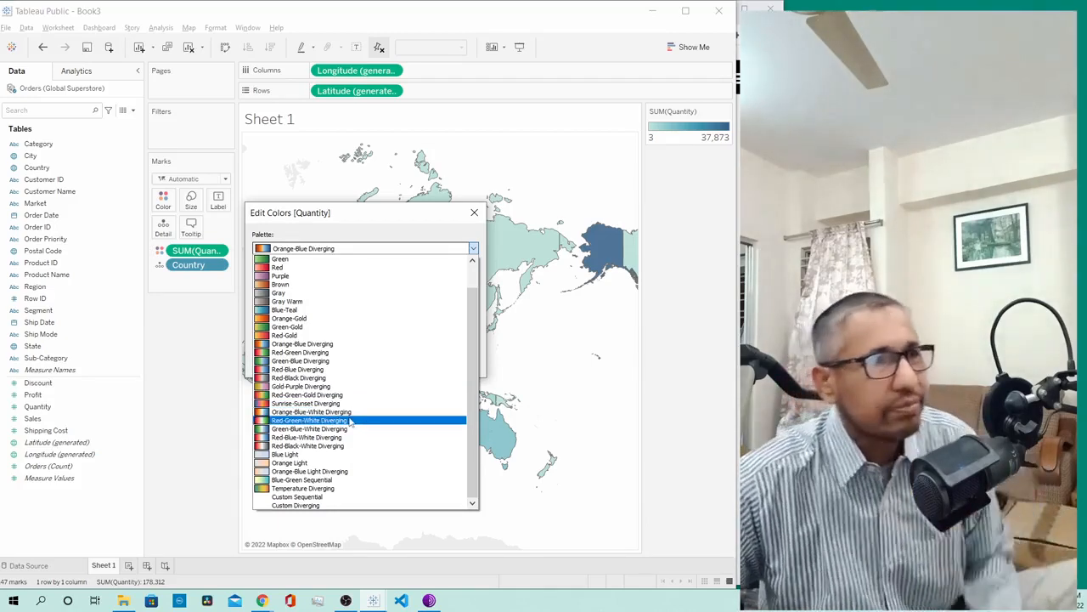
{"action": "left_click", "coordinate": [315, 352]}
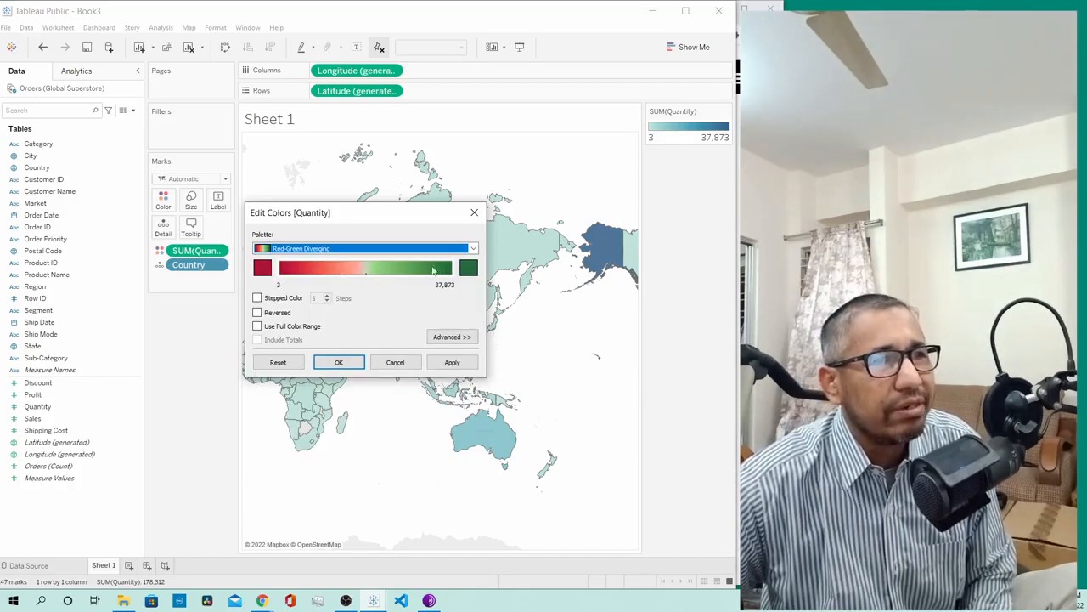
{"action": "left_click", "coordinate": [338, 362]}
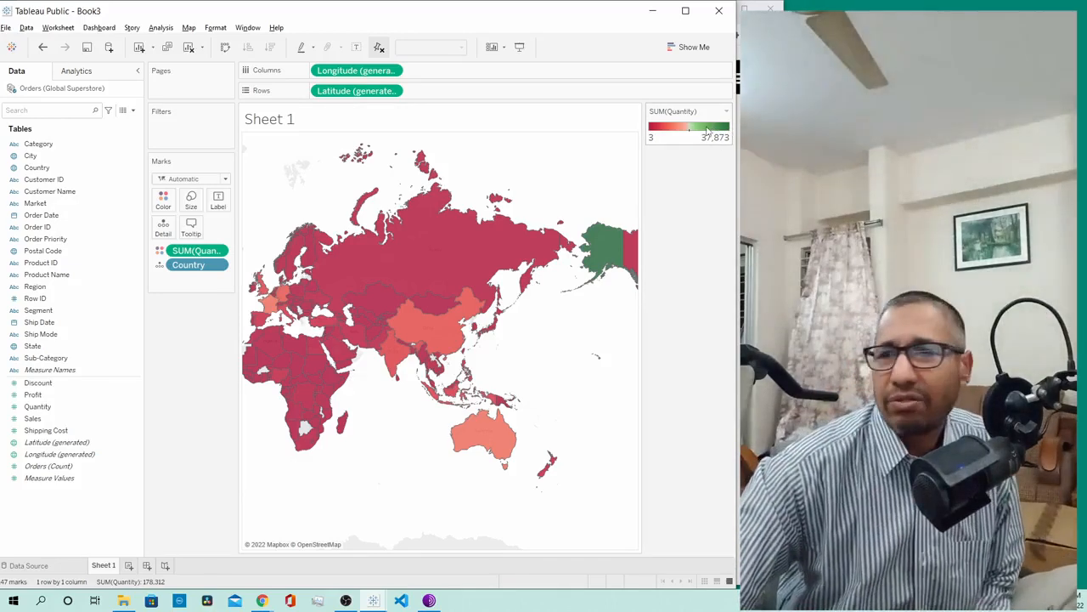
{"action": "mouse_move", "coordinate": [601, 242]}
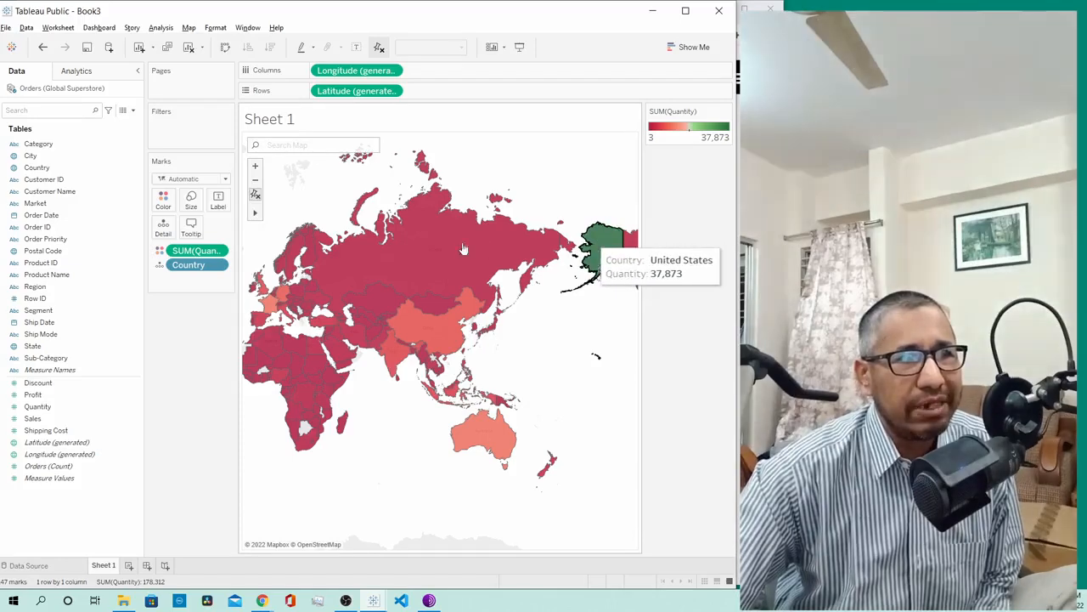
Examine Russia's quantity on the map and compare its fill colour with neighbouring China.
{"action": "mouse_move", "coordinate": [396, 252]}
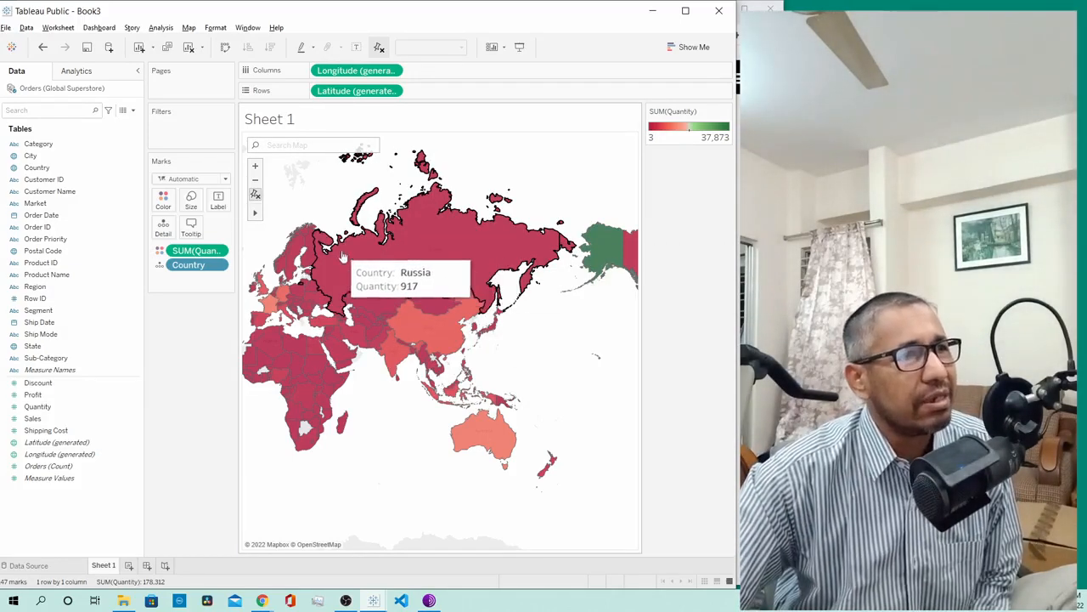
{"action": "mouse_move", "coordinate": [340, 279]}
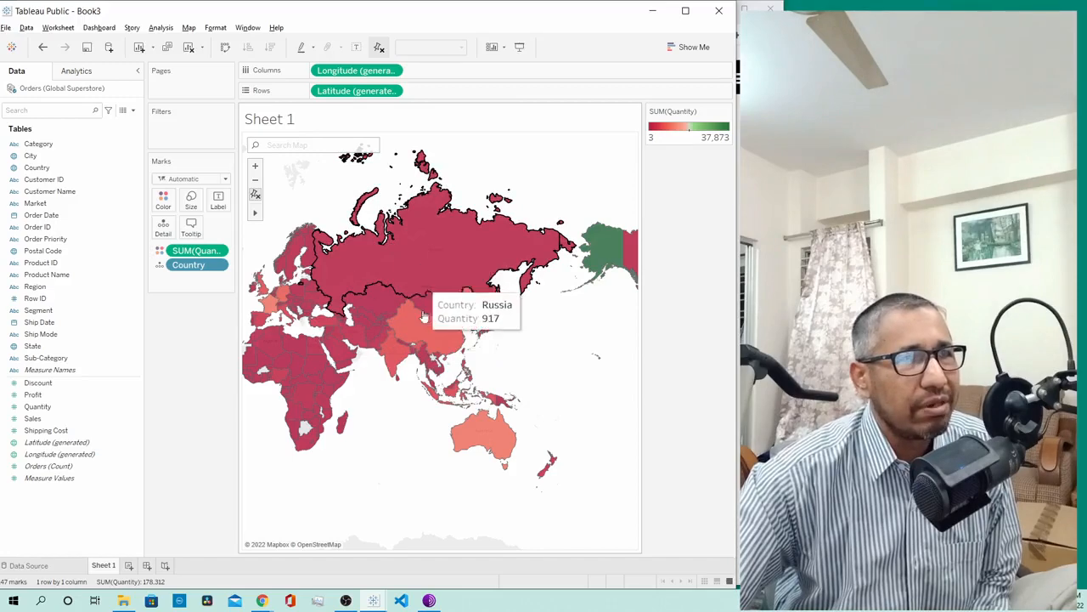
{"action": "mouse_move", "coordinate": [405, 341]}
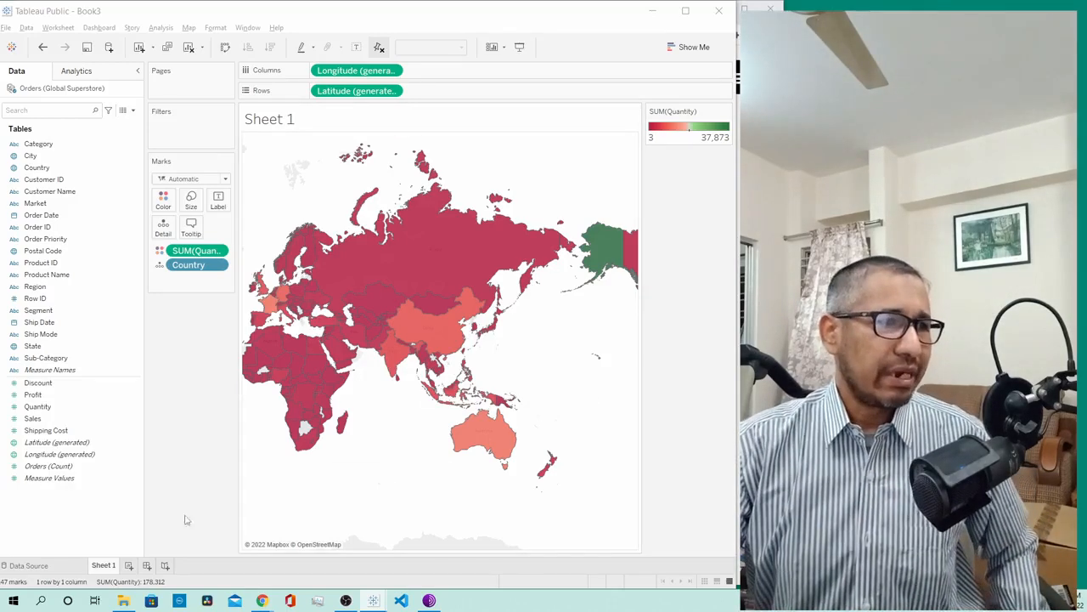
Add a new worksheet, bracket the dimension and measure fields with pen marks, and handwrite "Category" underlined beside the dimensions.
{"action": "left_click", "coordinate": [129, 567]}
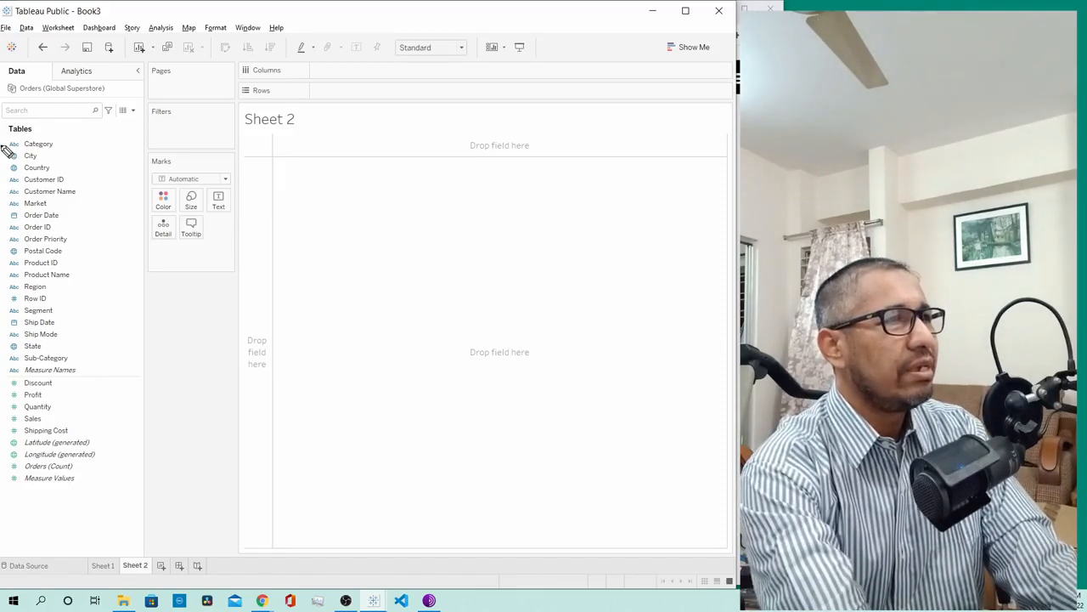
{"action": "mouse_move", "coordinate": [4, 138]}
{"action": "left_mouse_down"}
{"action": "mouse_move", "coordinate": [85, 139]}
{"action": "mouse_move", "coordinate": [101, 365]}
{"action": "mouse_move", "coordinate": [77, 365]}
{"action": "left_mouse_up"}
{"action": "left_click_drag", "start_coordinate": [77, 258], "coordinate": [127, 228]}
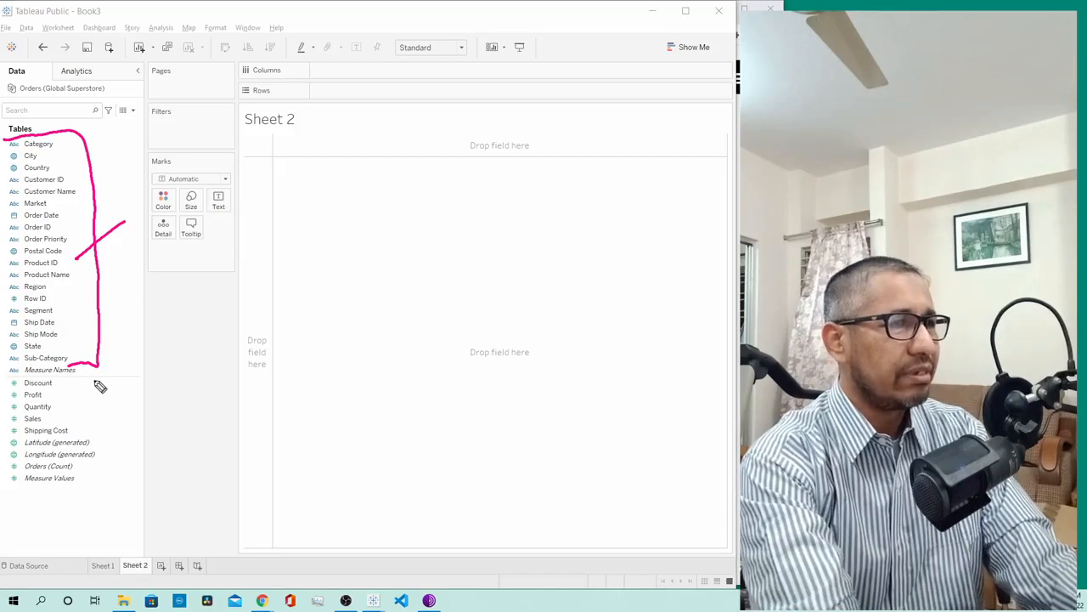
{"action": "mouse_move", "coordinate": [91, 378]}
{"action": "left_mouse_down"}
{"action": "mouse_move", "coordinate": [115, 386]}
{"action": "mouse_move", "coordinate": [129, 495]}
{"action": "mouse_move", "coordinate": [76, 498]}
{"action": "left_mouse_up"}
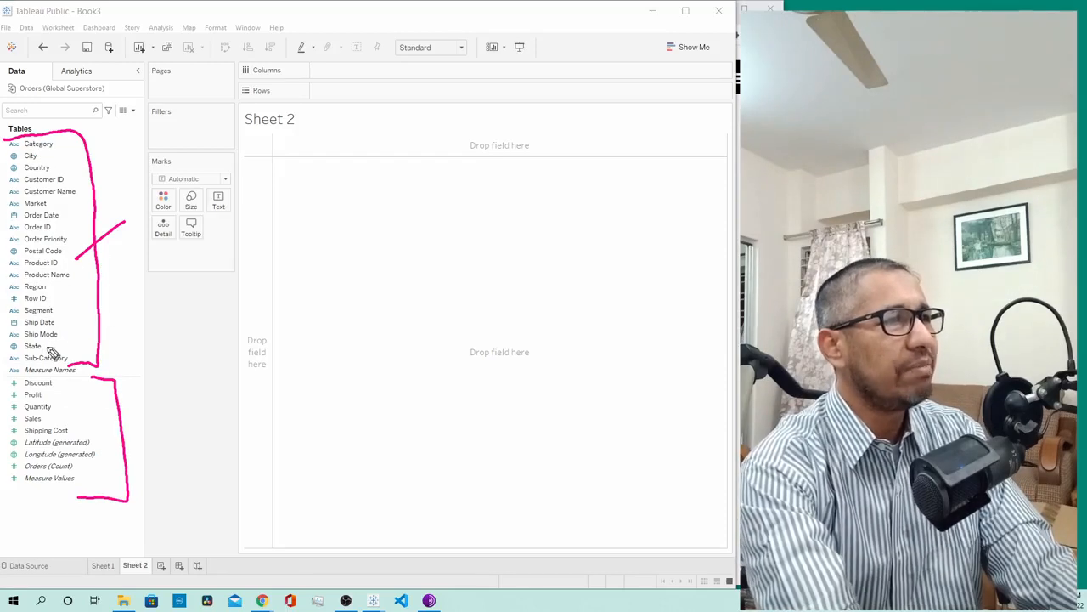
{"action": "mouse_move", "coordinate": [155, 274]}
{"action": "left_mouse_down"}
{"action": "mouse_move", "coordinate": [138, 323]}
{"action": "mouse_move", "coordinate": [208, 274]}
{"action": "mouse_move", "coordinate": [228, 241]}
{"action": "mouse_move", "coordinate": [236, 297]}
{"action": "mouse_move", "coordinate": [261, 229]}
{"action": "mouse_move", "coordinate": [289, 204]}
{"action": "mouse_move", "coordinate": [314, 202]}
{"action": "mouse_move", "coordinate": [304, 262]}
{"action": "mouse_move", "coordinate": [316, 280]}
{"action": "left_mouse_up"}
{"action": "left_click_drag", "start_coordinate": [412, 223], "coordinate": [257, 391]}
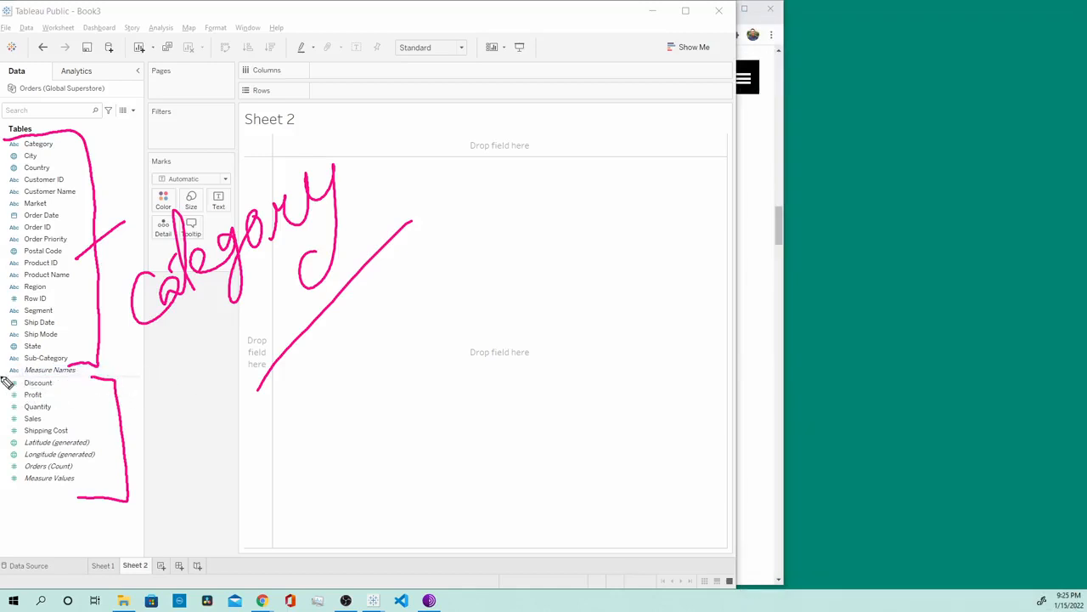
Draw a dividing line with up and down arrows between dimensions and measures, handwrite "Measure" underlined, and clear all pen marks.
{"action": "mouse_move", "coordinate": [3, 378]}
{"action": "left_mouse_down"}
{"action": "mouse_move", "coordinate": [529, 352]}
{"action": "mouse_move", "coordinate": [548, 347]}
{"action": "mouse_move", "coordinate": [485, 211]}
{"action": "mouse_move", "coordinate": [565, 234]}
{"action": "left_mouse_up"}
{"action": "left_click_drag", "start_coordinate": [591, 333], "coordinate": [585, 481]}
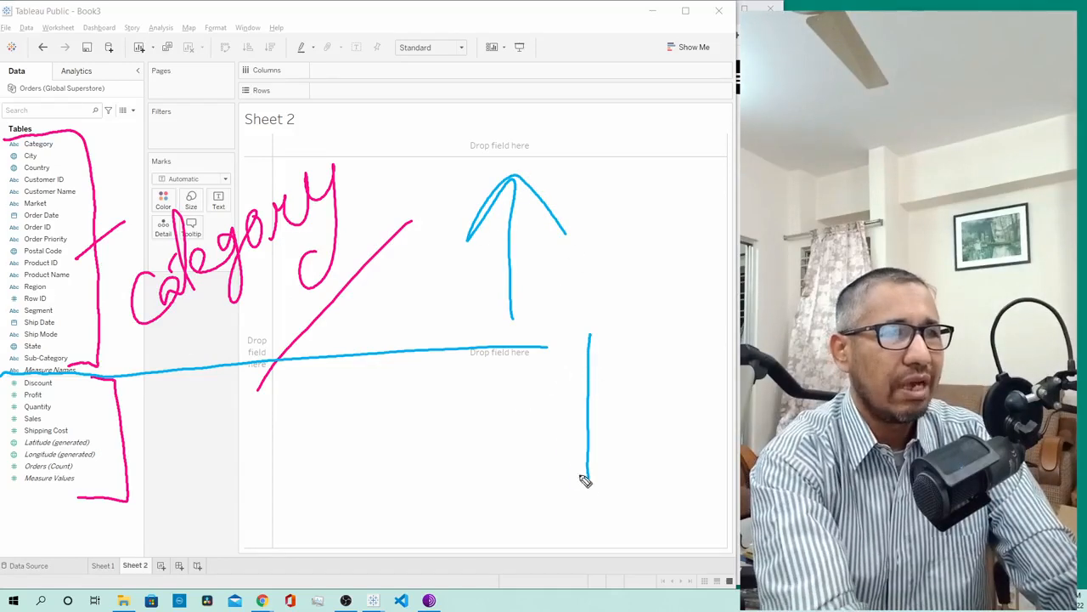
{"action": "mouse_move", "coordinate": [558, 437]}
{"action": "left_mouse_down"}
{"action": "mouse_move", "coordinate": [594, 488]}
{"action": "mouse_move", "coordinate": [649, 431]}
{"action": "left_mouse_up"}
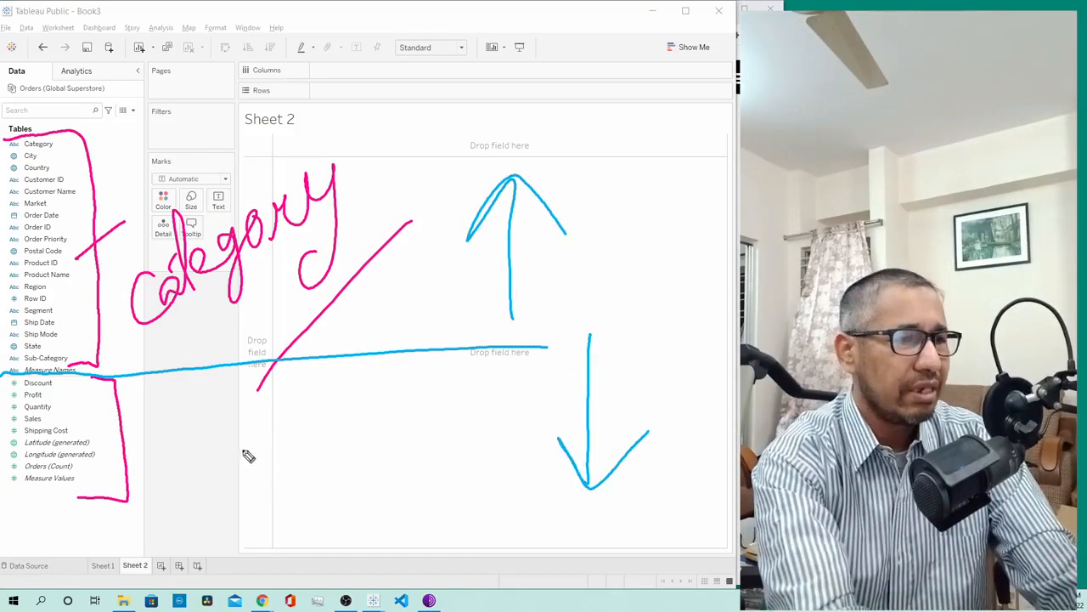
{"action": "mouse_move", "coordinate": [243, 449]}
{"action": "left_mouse_down"}
{"action": "mouse_move", "coordinate": [305, 462]}
{"action": "mouse_move", "coordinate": [335, 442]}
{"action": "mouse_move", "coordinate": [354, 456]}
{"action": "mouse_move", "coordinate": [417, 383]}
{"action": "mouse_move", "coordinate": [448, 411]}
{"action": "mouse_move", "coordinate": [473, 395]}
{"action": "left_mouse_up"}
{"action": "left_click_drag", "start_coordinate": [537, 399], "coordinate": [337, 534]}
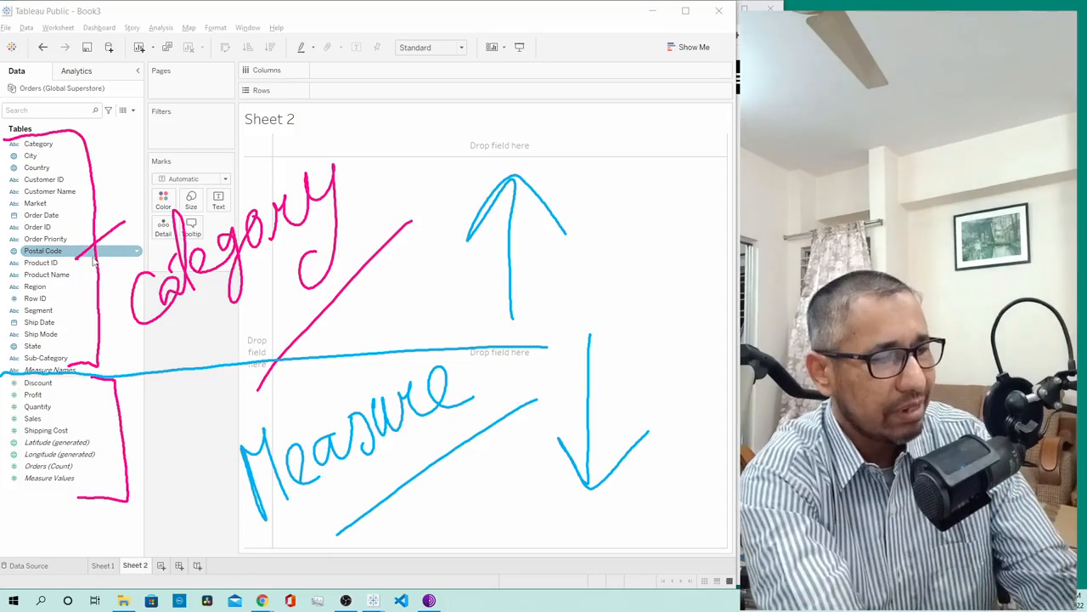
{"action": "key", "text": "Escape"}
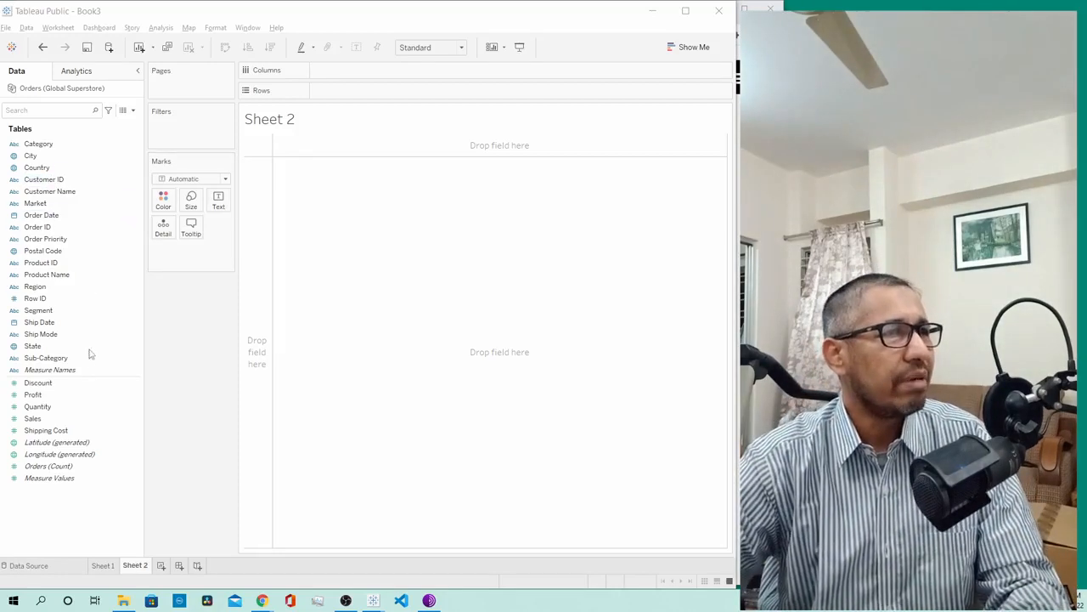
View the underlying Orders (Global Superstore) rows, look across the columns as far as Product Name, and close the data view.
{"action": "left_click", "coordinate": [124, 111]}
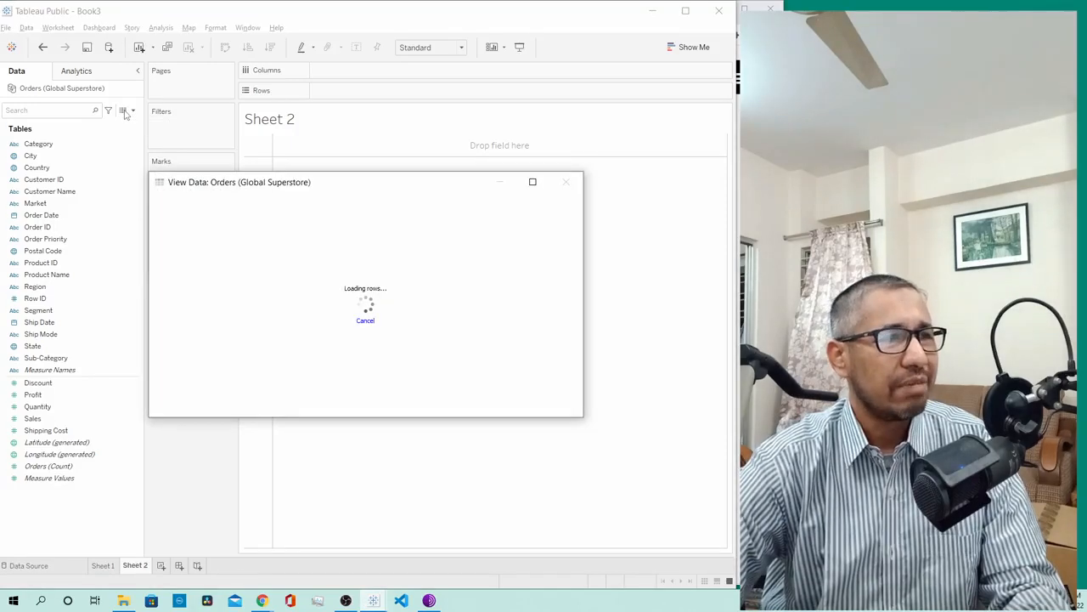
{"action": "double_click", "coordinate": [358, 183]}
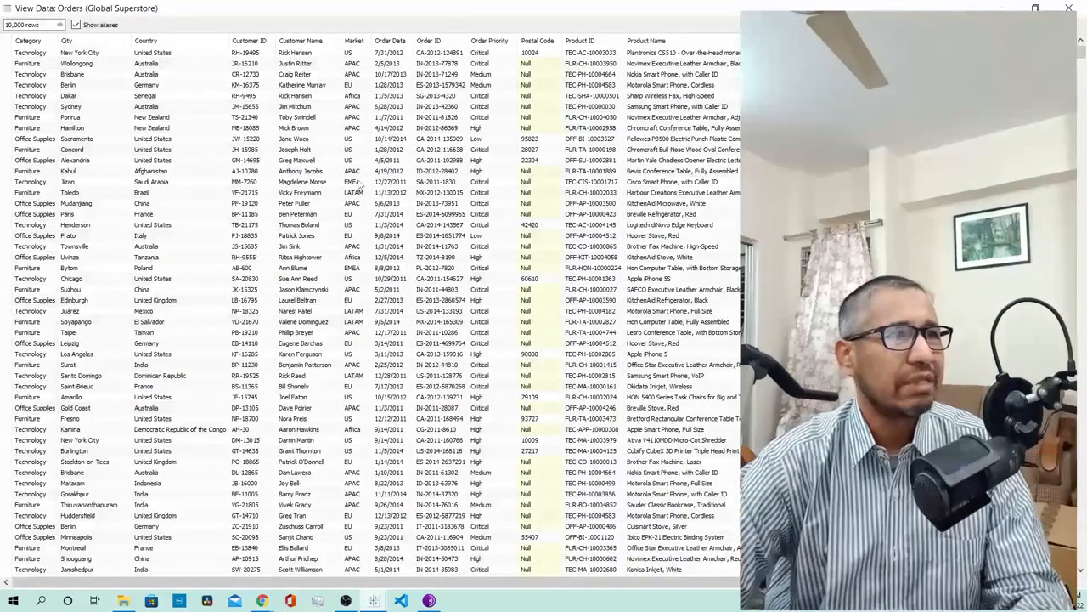
{"action": "double_click", "coordinate": [396, 10]}
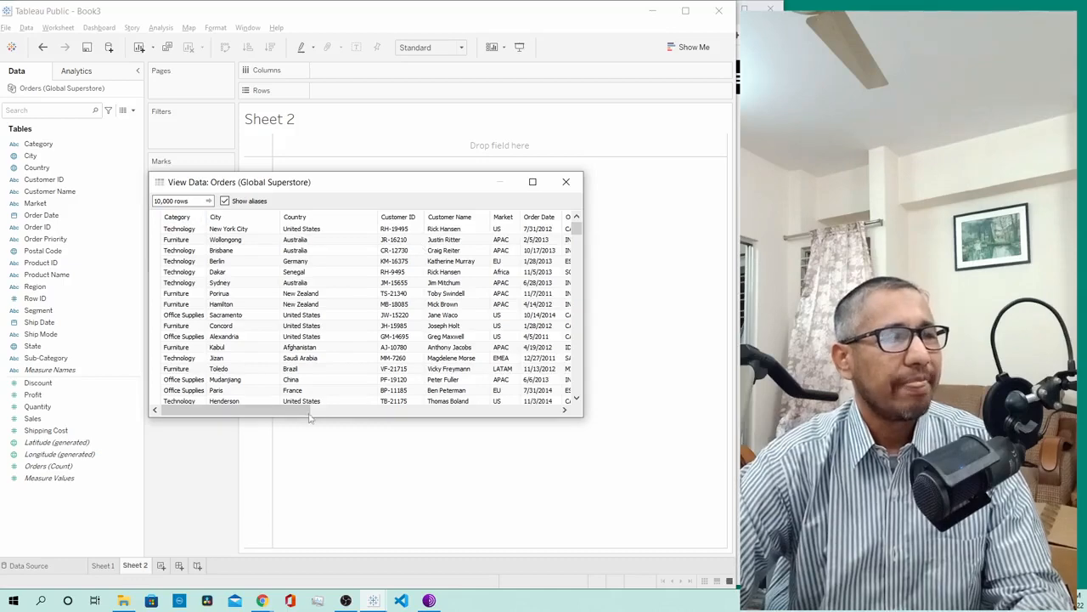
{"action": "left_click_drag", "start_coordinate": [295, 413], "coordinate": [361, 412]}
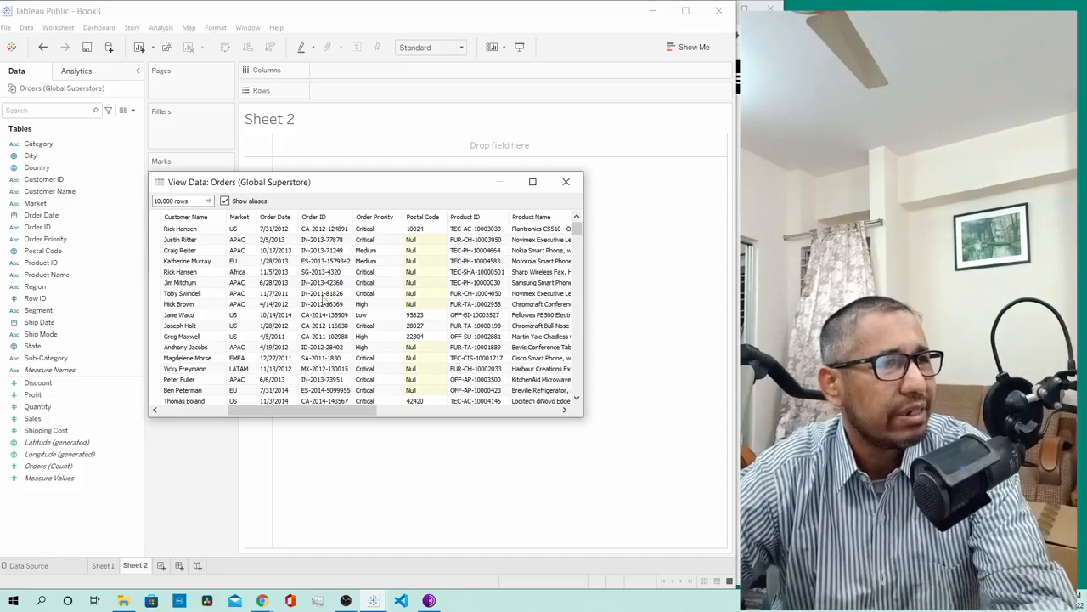
{"action": "left_click", "coordinate": [565, 183]}
Look for the Convert to Measure option among the Customer ID field's commands, and leave it unapplied.
{"action": "left_click", "coordinate": [63, 181]}
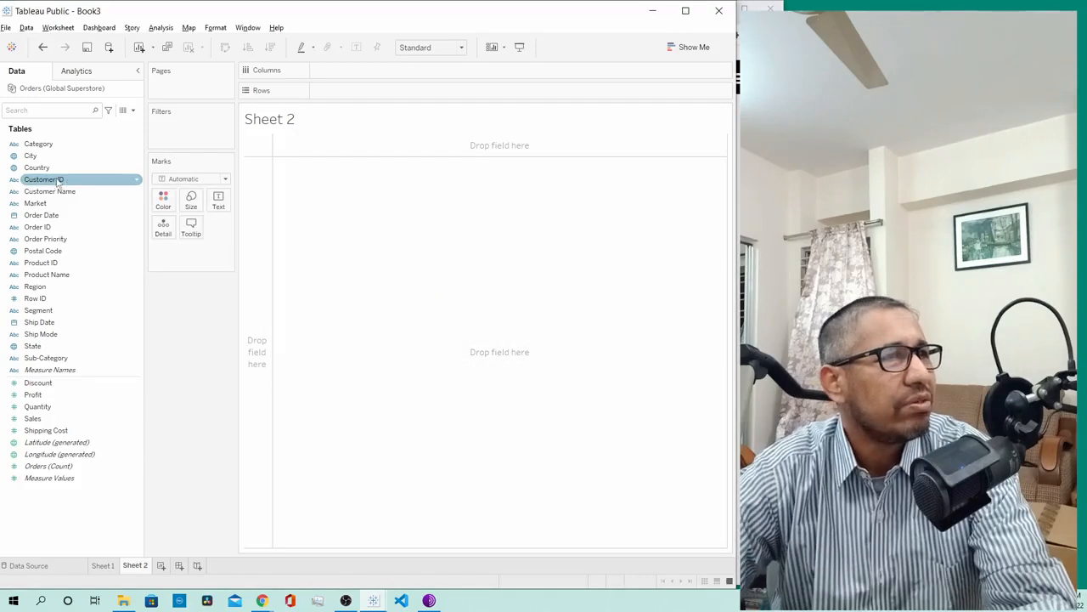
{"action": "left_click", "coordinate": [135, 180]}
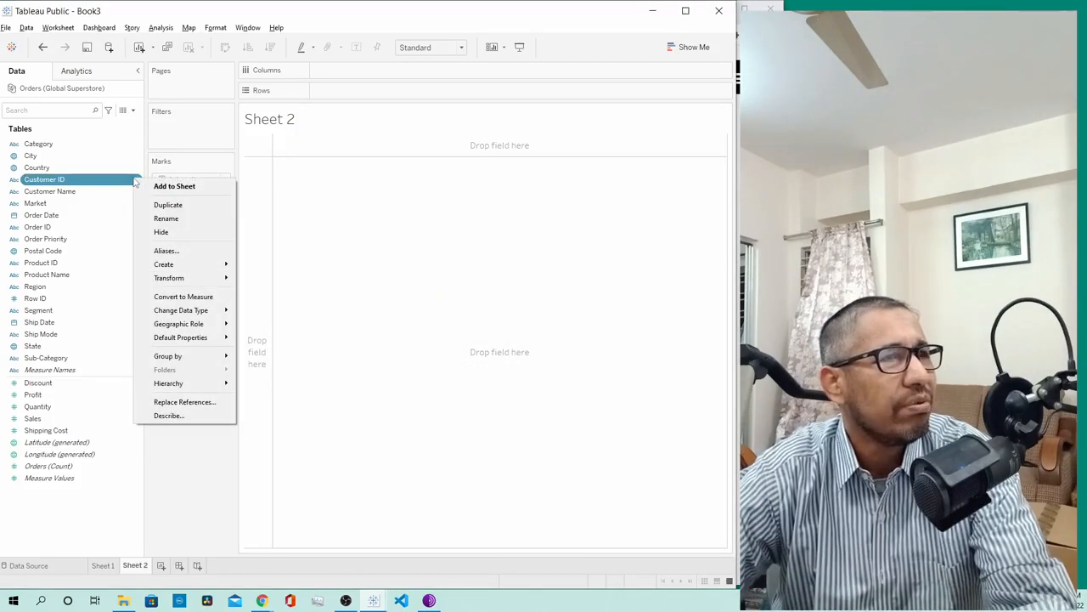
{"action": "mouse_move", "coordinate": [150, 282]}
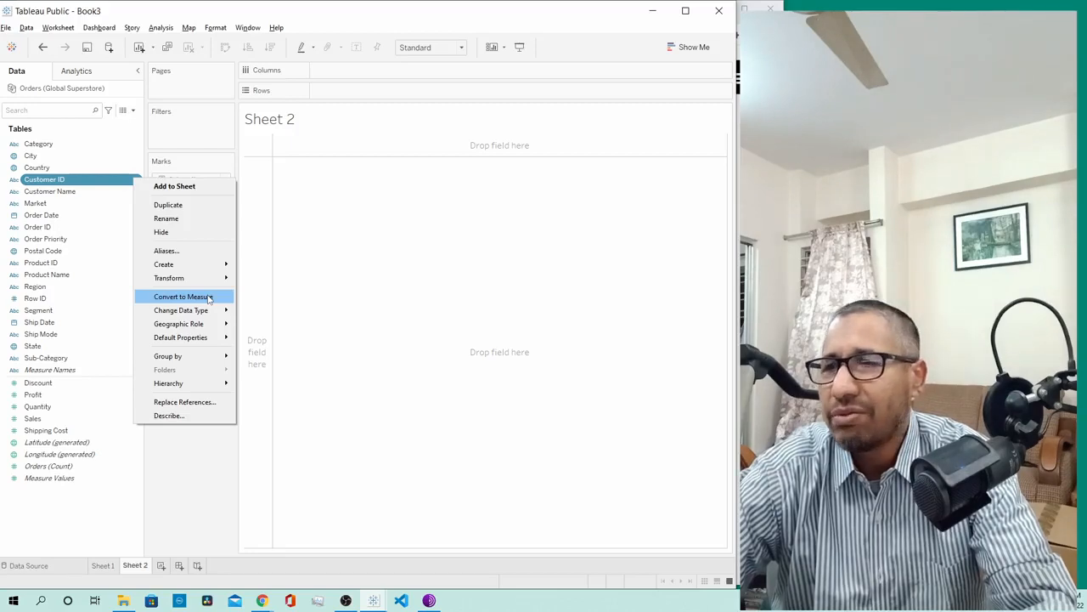
{"action": "left_click", "coordinate": [299, 425]}
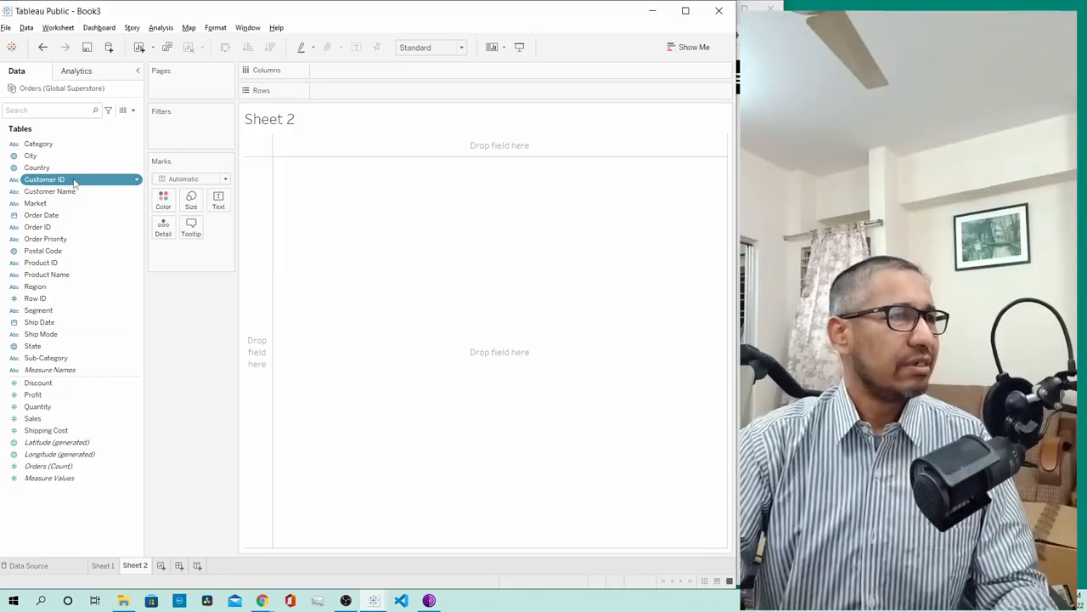
Try the Sales measure and the Profit measure in turn on Rows, removing each from the sheet.
{"action": "double_click", "coordinate": [59, 420]}
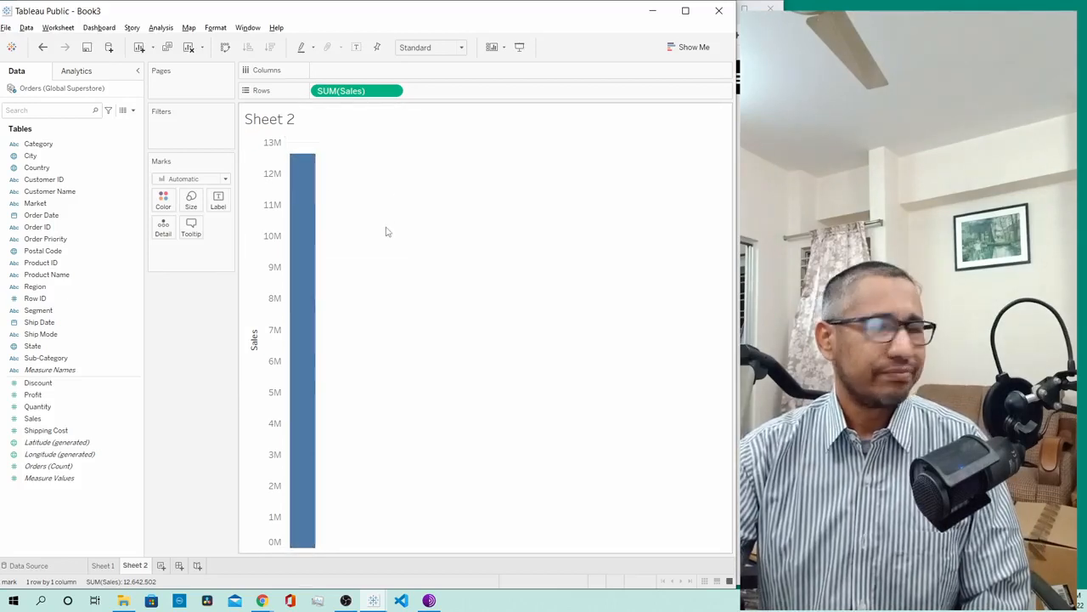
{"action": "left_click", "coordinate": [188, 48]}
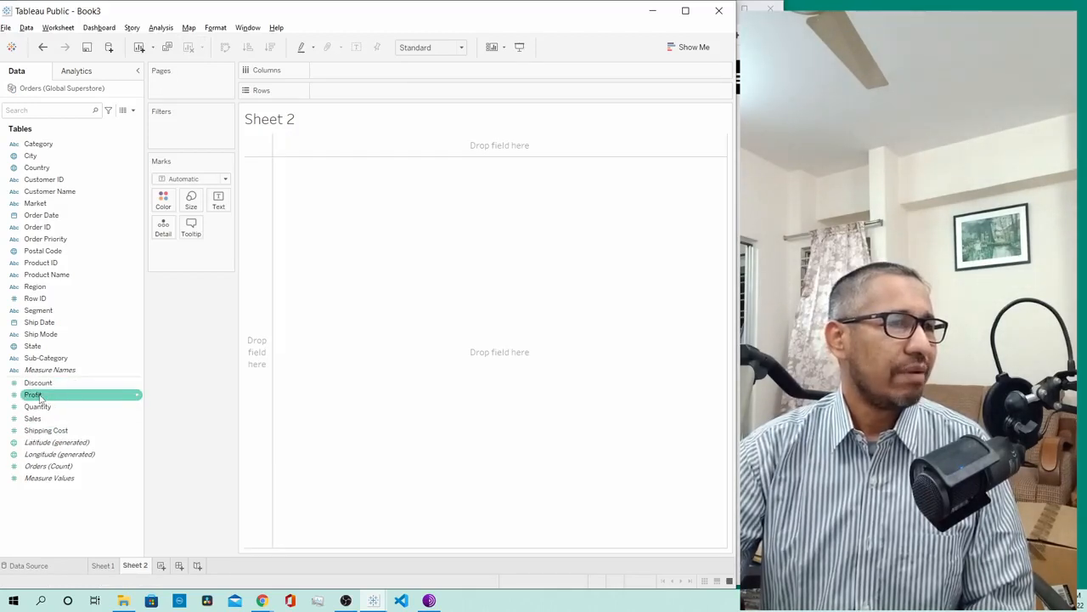
{"action": "left_click_drag", "start_coordinate": [39, 396], "coordinate": [333, 96]}
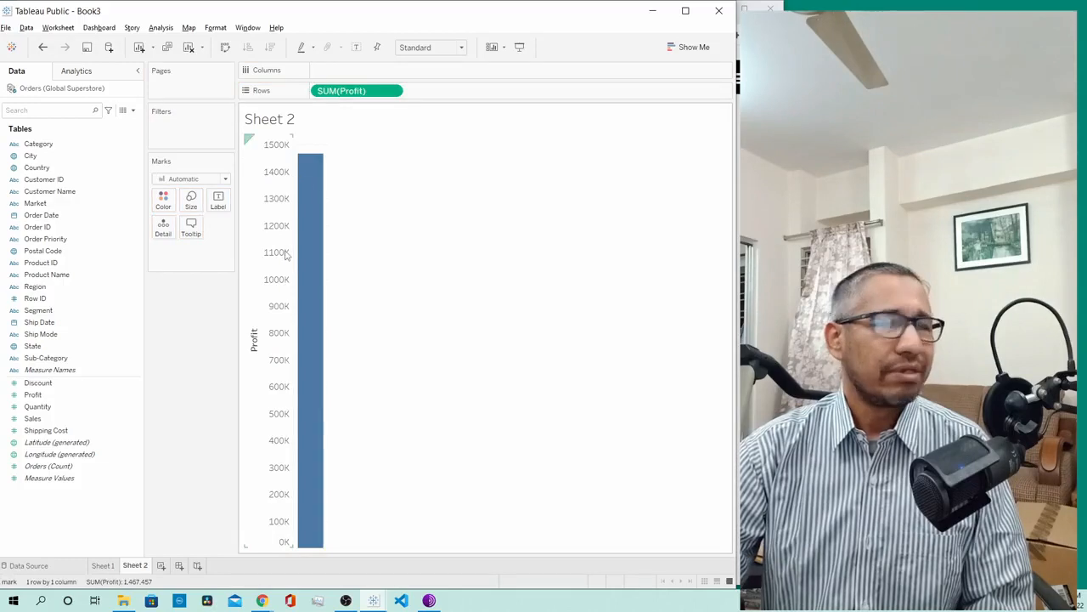
{"action": "key", "text": "ctrl+z"}
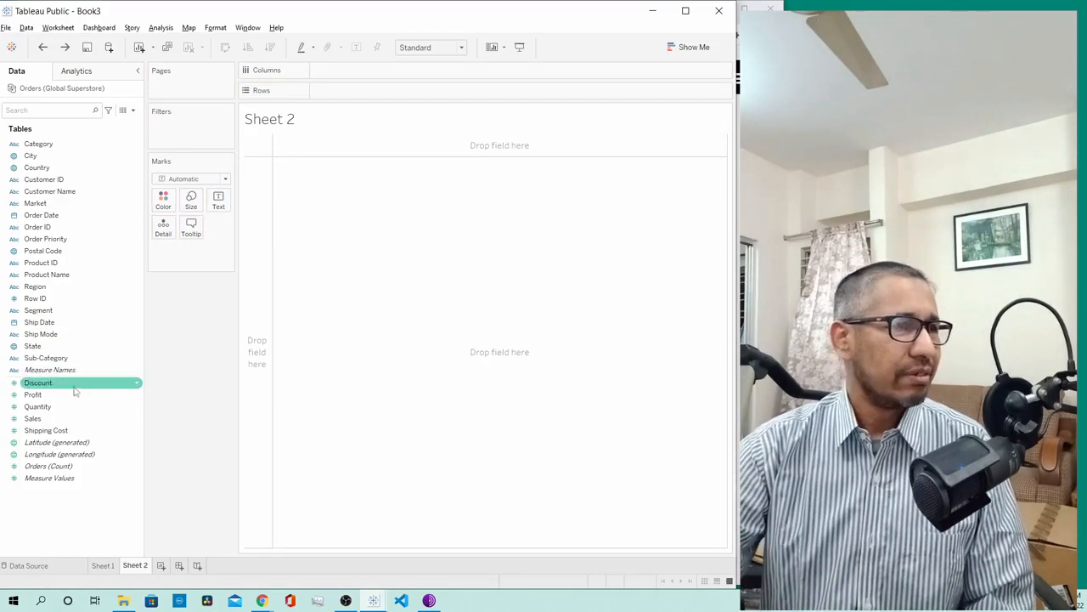
Try Profit on Columns and Quantity on Rows in turn, undoing each placement.
{"action": "left_click_drag", "start_coordinate": [47, 395], "coordinate": [338, 74]}
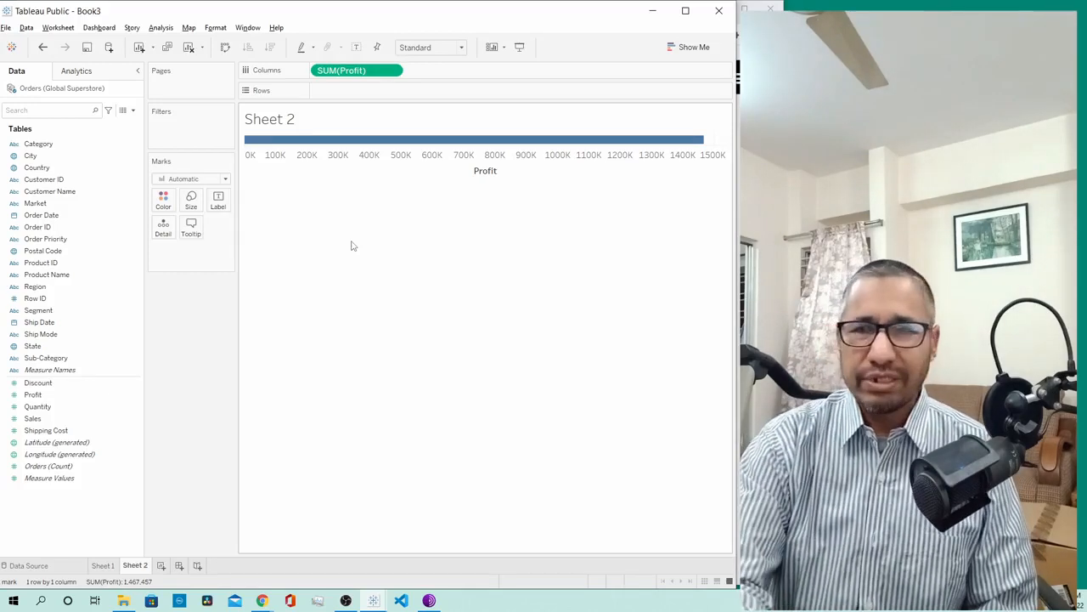
{"action": "key", "text": "ctrl+z"}
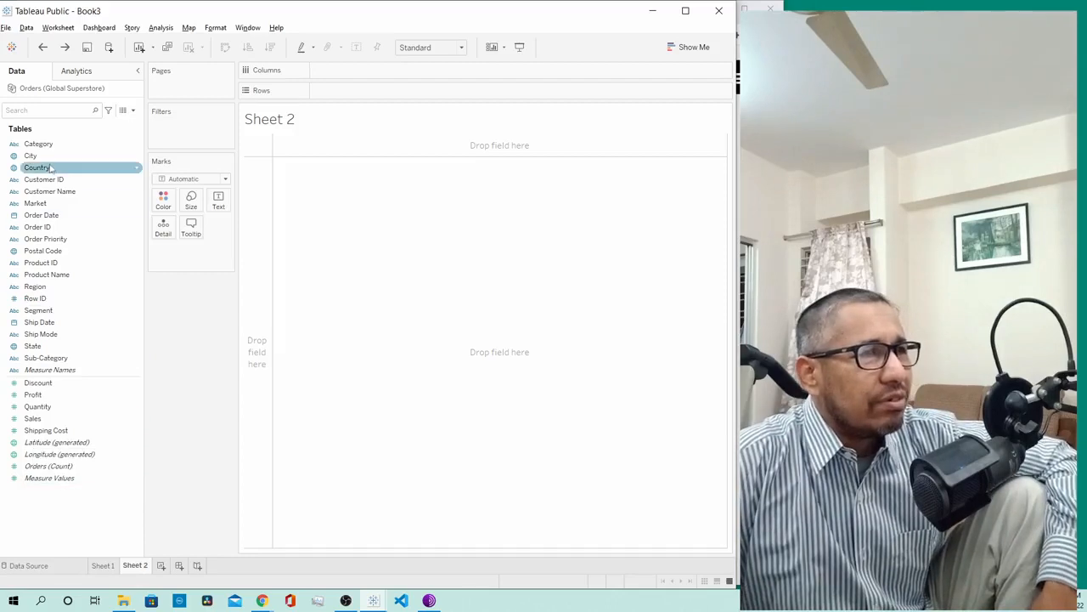
{"action": "double_click", "coordinate": [38, 407]}
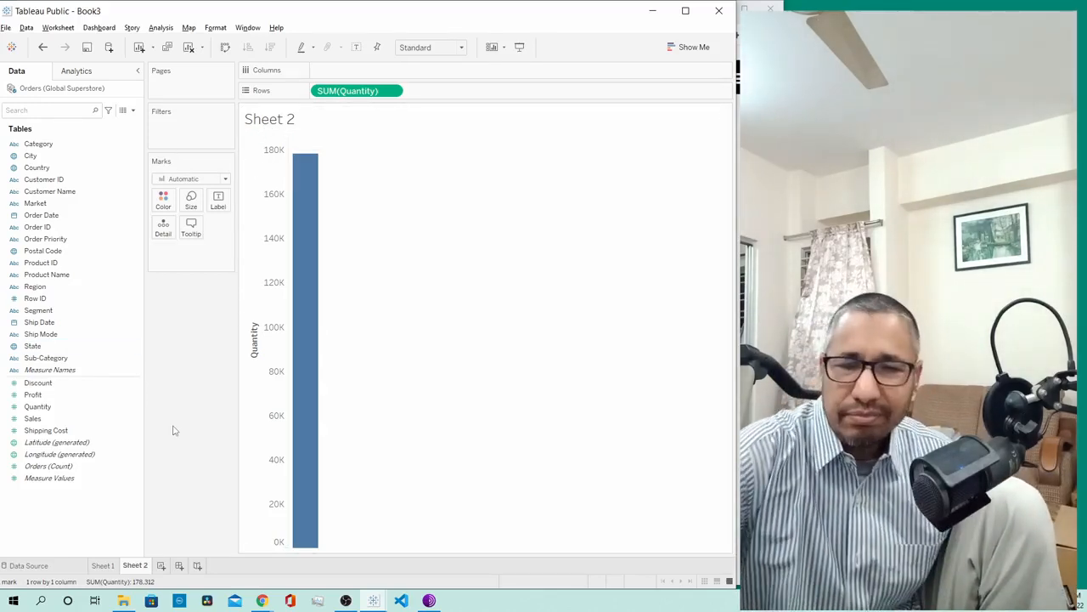
{"action": "key", "text": "ctrl+z"}
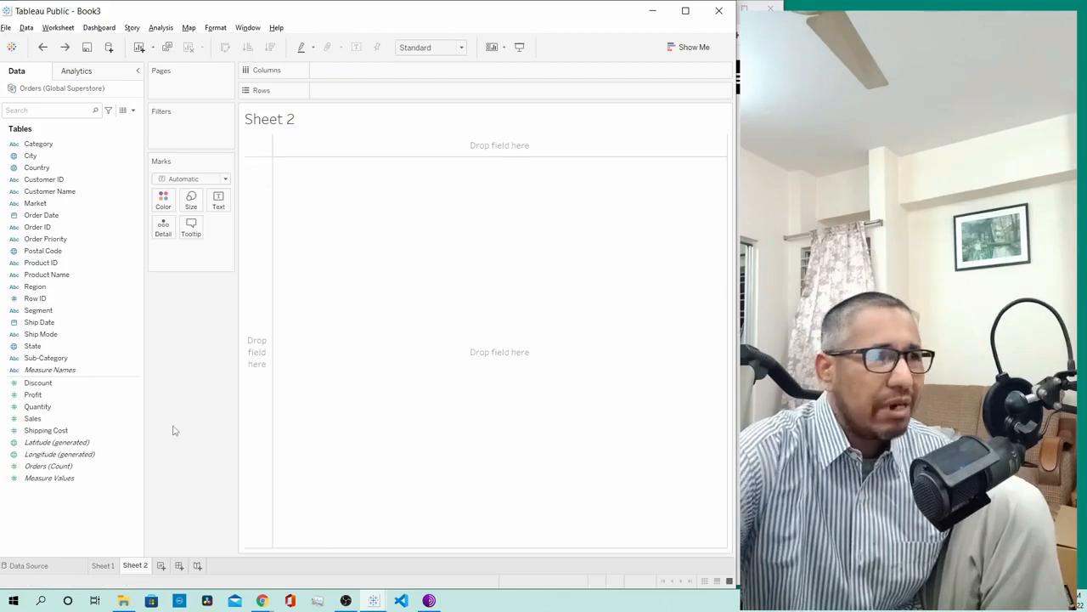
Build a text table of Sales by Category with Category on Rows, and clear the sheet.
{"action": "left_click", "coordinate": [43, 145]}
{"action": "double_click", "coordinate": [46, 147]}
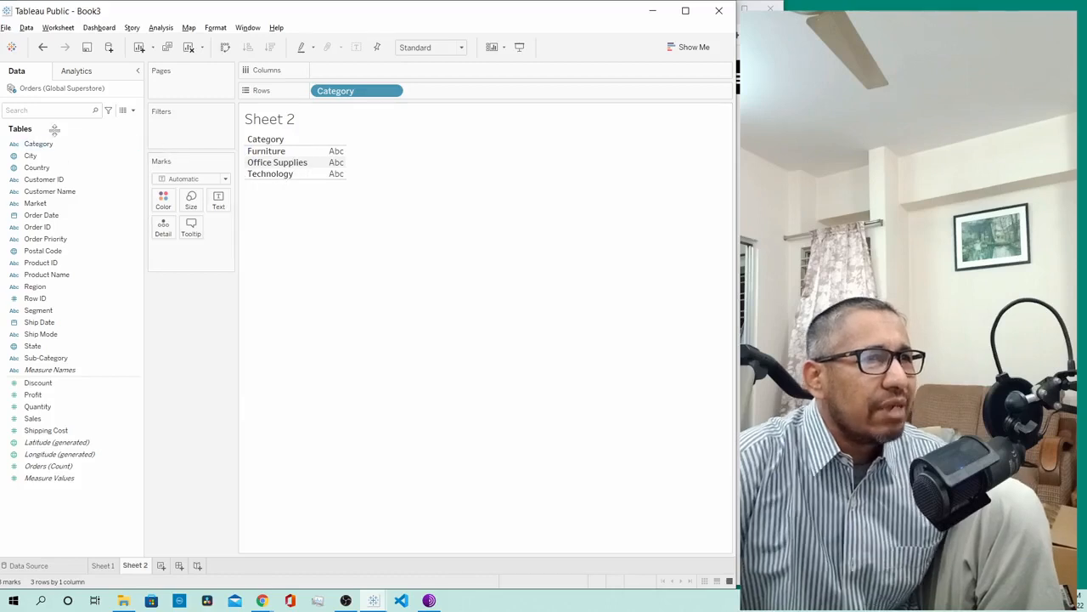
{"action": "left_click", "coordinate": [58, 156]}
{"action": "left_click", "coordinate": [39, 145]}
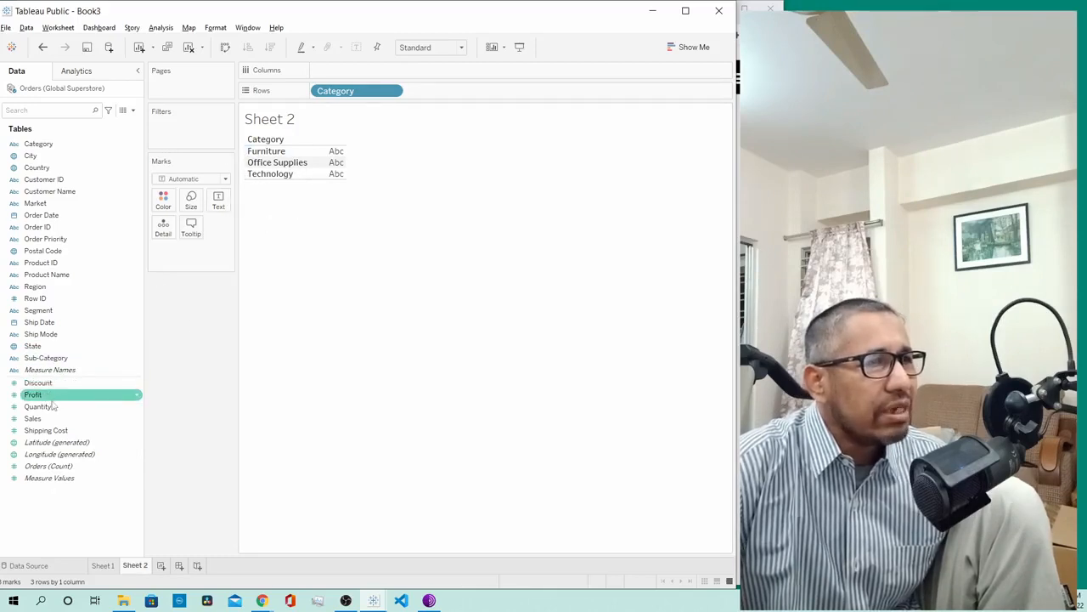
{"action": "left_click_drag", "start_coordinate": [31, 419], "coordinate": [329, 164]}
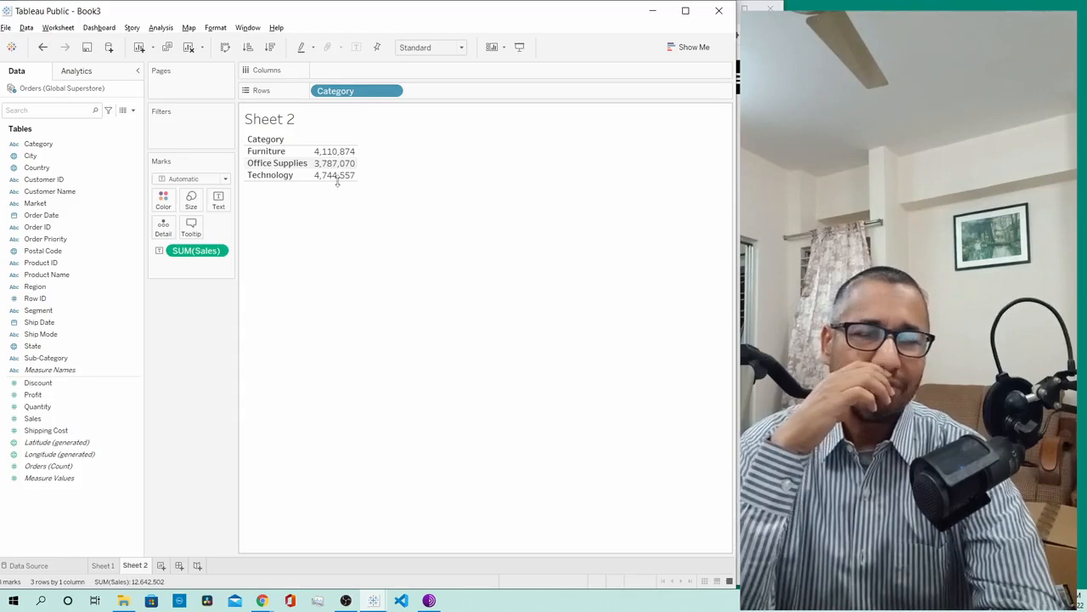
{"action": "left_click", "coordinate": [189, 48]}
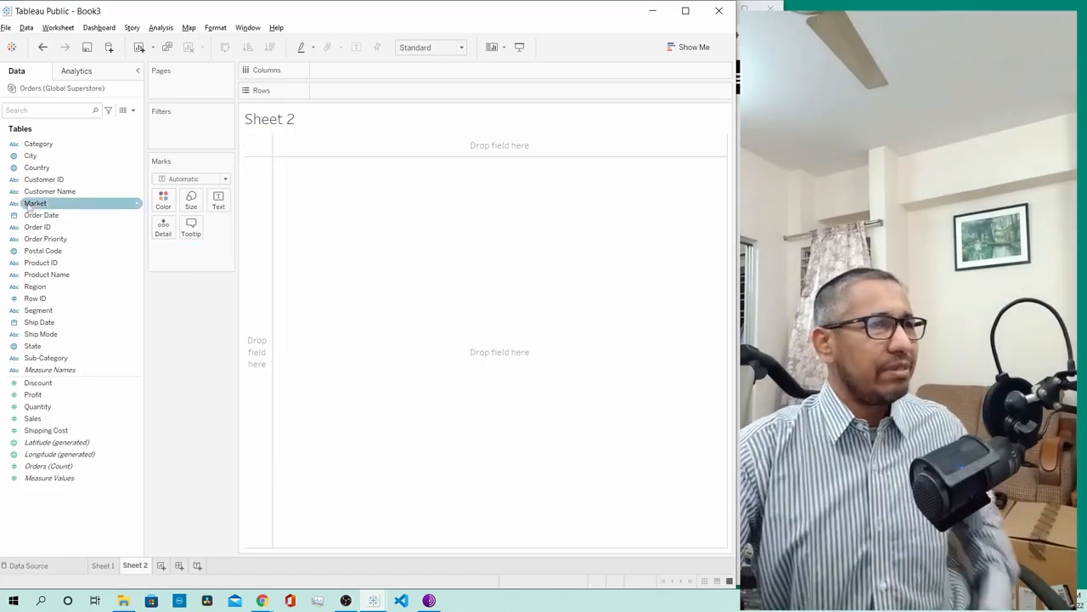
Place Category on Rows and add Sales as the text value for each category.
{"action": "double_click", "coordinate": [37, 145]}
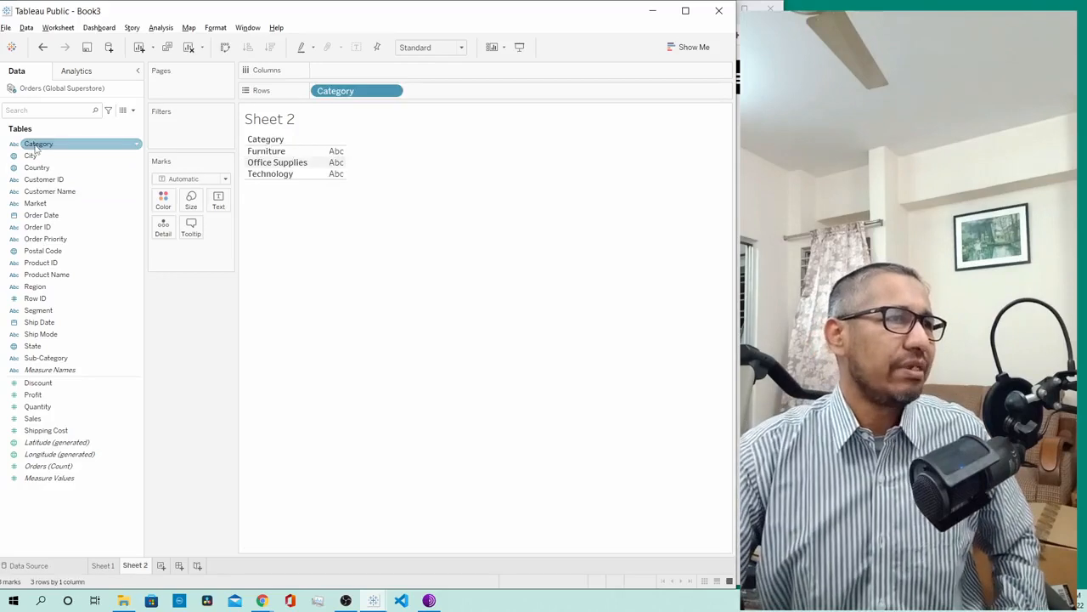
{"action": "double_click", "coordinate": [36, 420]}
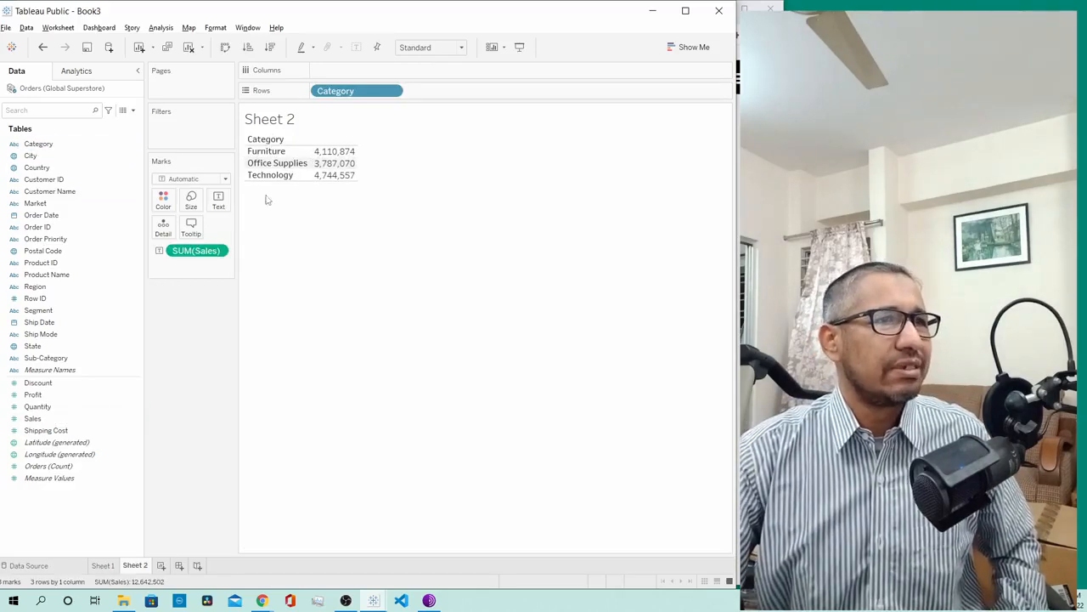
{"action": "mouse_move", "coordinate": [342, 150]}
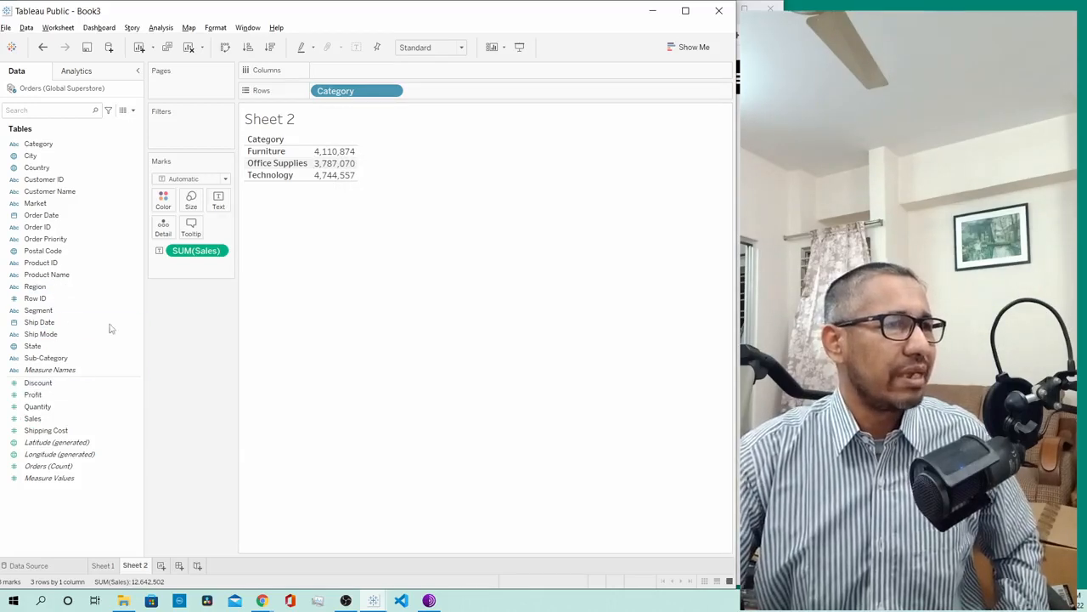
{"action": "right_click", "coordinate": [192, 248]}
{"action": "left_click", "coordinate": [181, 253]}
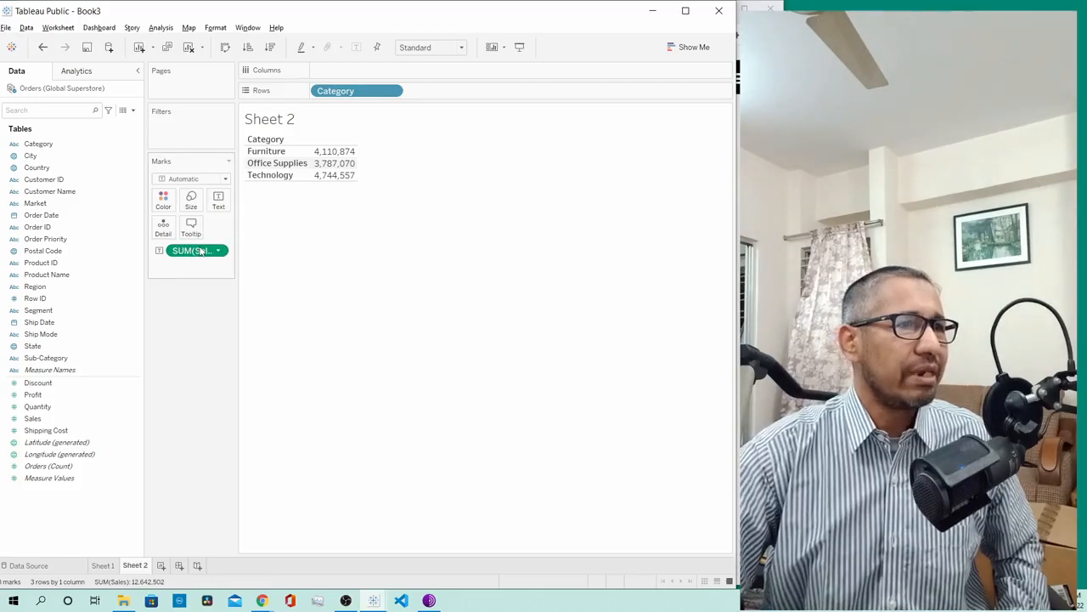
Move Sales from the text mark to Columns and add Sub-Category to Rows beside Category for a bar chart.
{"action": "left_click_drag", "start_coordinate": [201, 250], "coordinate": [355, 68]}
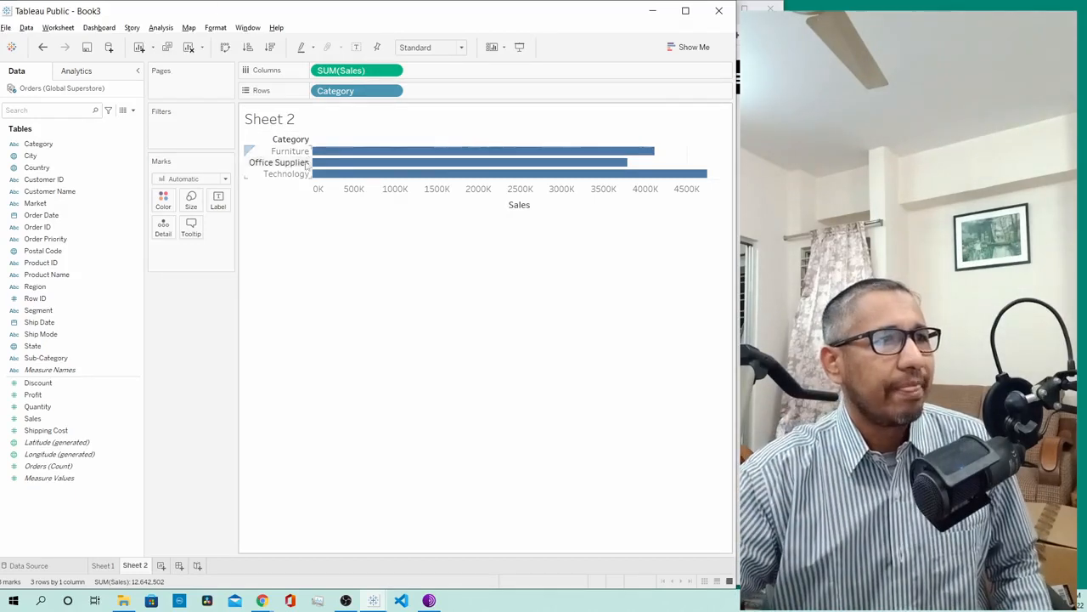
{"action": "left_click", "coordinate": [49, 145]}
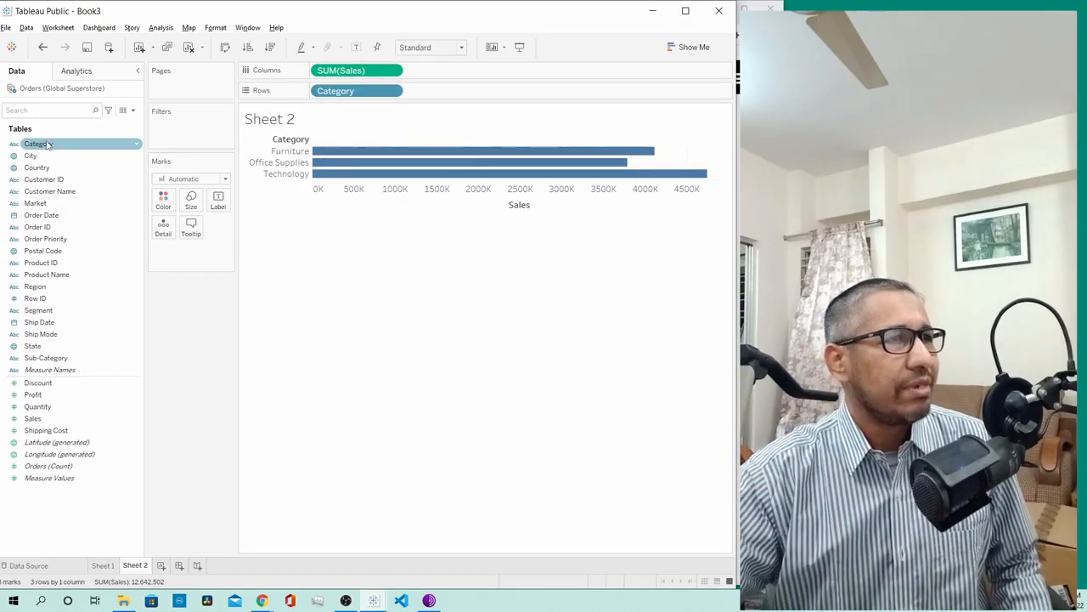
{"action": "left_click", "coordinate": [51, 358]}
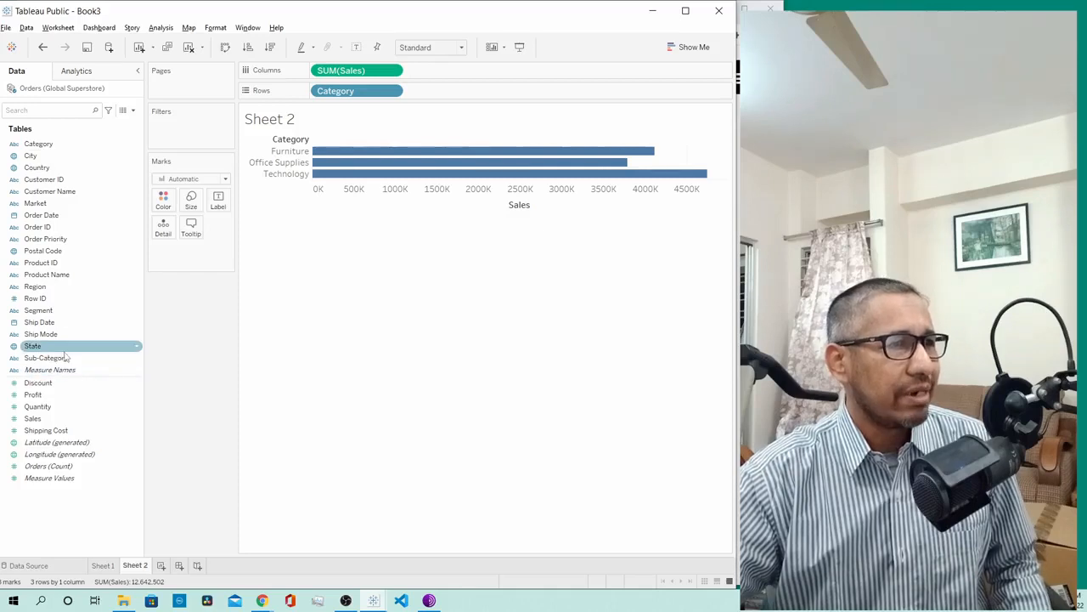
{"action": "double_click", "coordinate": [51, 357]}
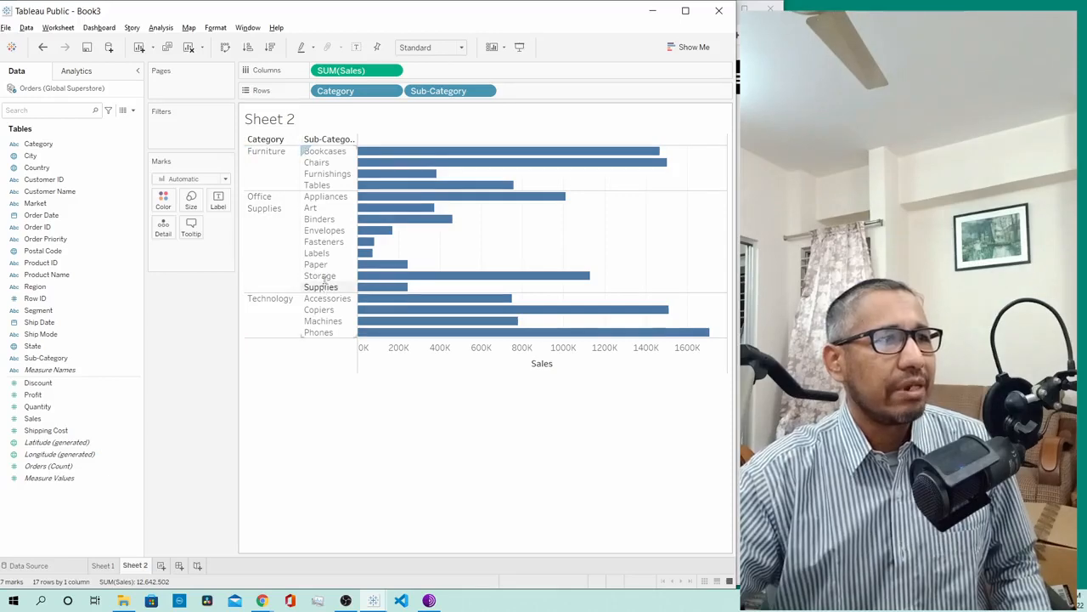
Try colouring the sales bars by Sub-Category, and undo the colouring.
{"action": "mouse_move", "coordinate": [432, 156]}
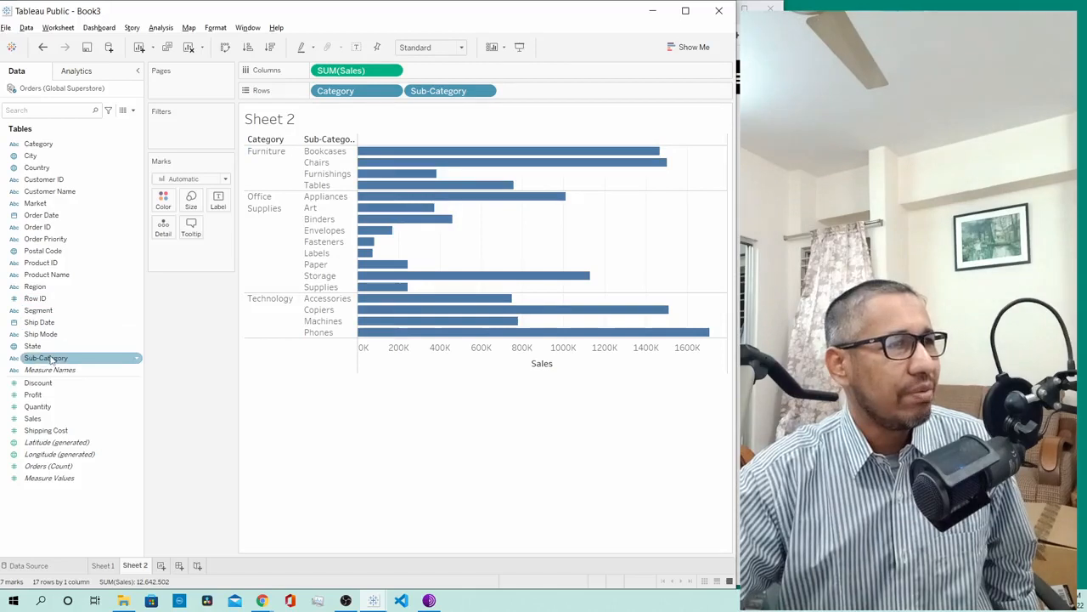
{"action": "left_click_drag", "start_coordinate": [51, 360], "coordinate": [166, 202]}
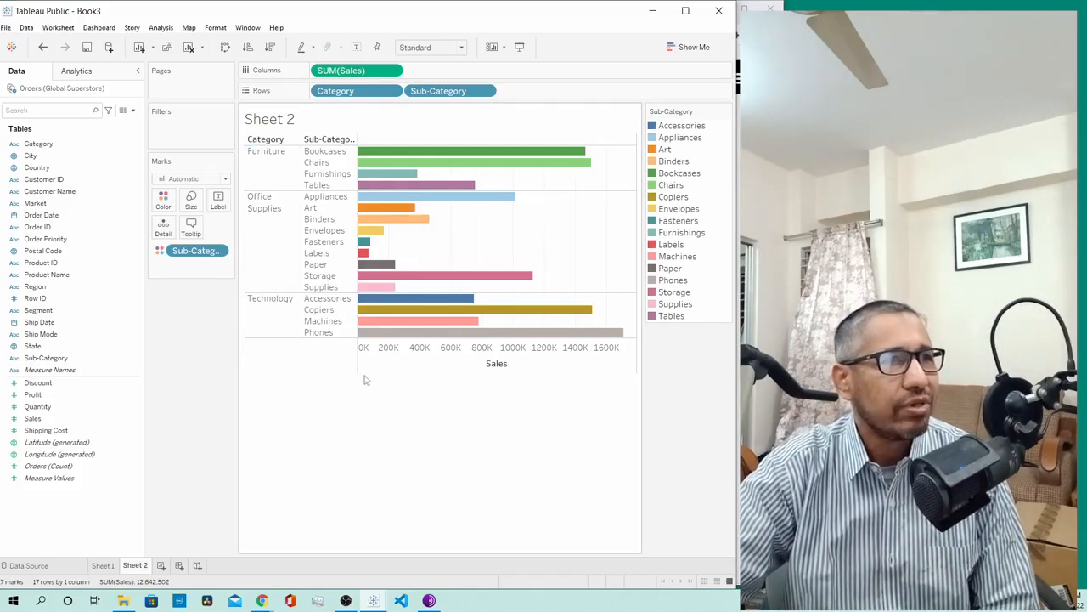
{"action": "key", "text": "ctrl+z"}
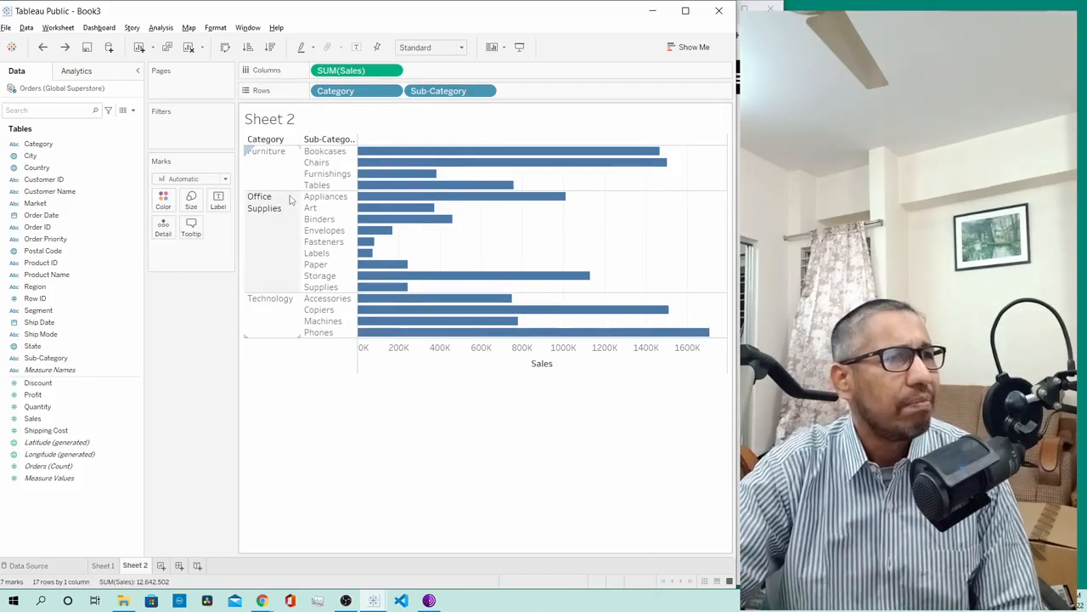
Try the Line, Area and Circle mark types in turn on the sales chart, and return the mark type to Automatic.
{"action": "left_click", "coordinate": [224, 182]}
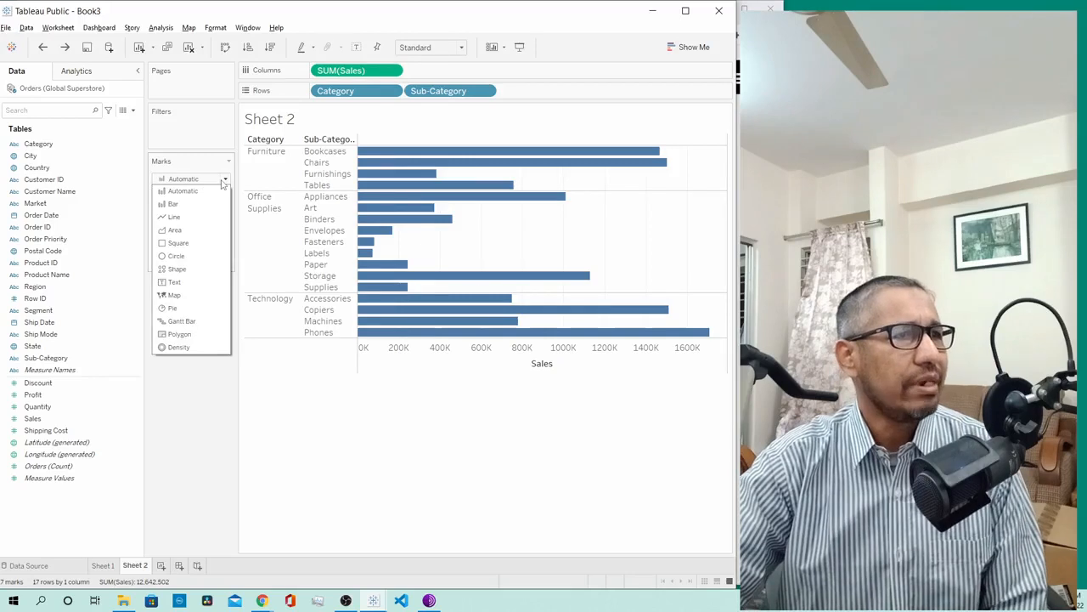
{"action": "left_click", "coordinate": [195, 218]}
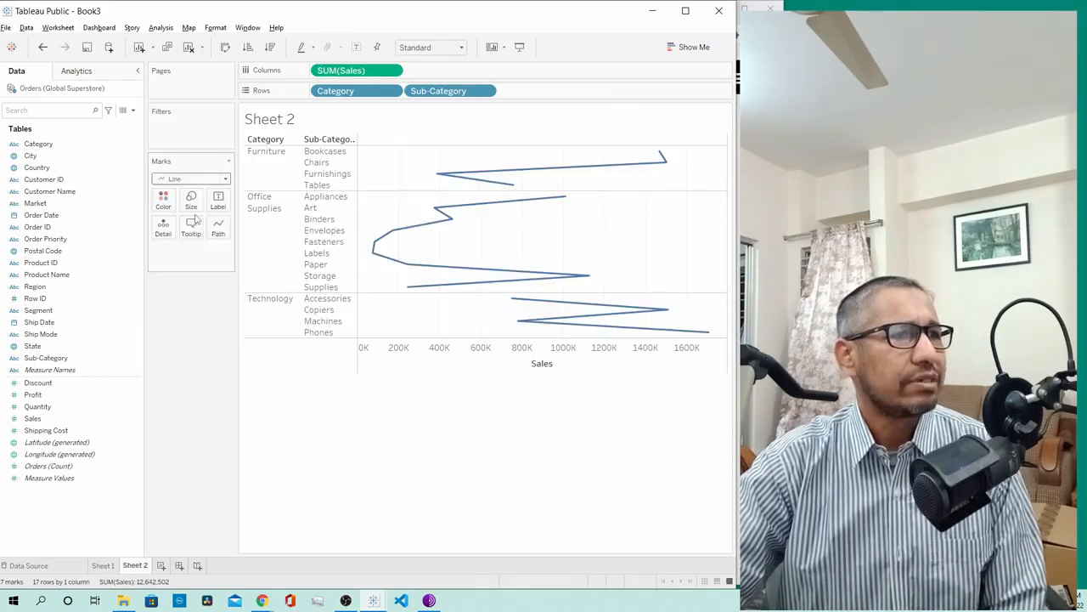
{"action": "left_click", "coordinate": [225, 181]}
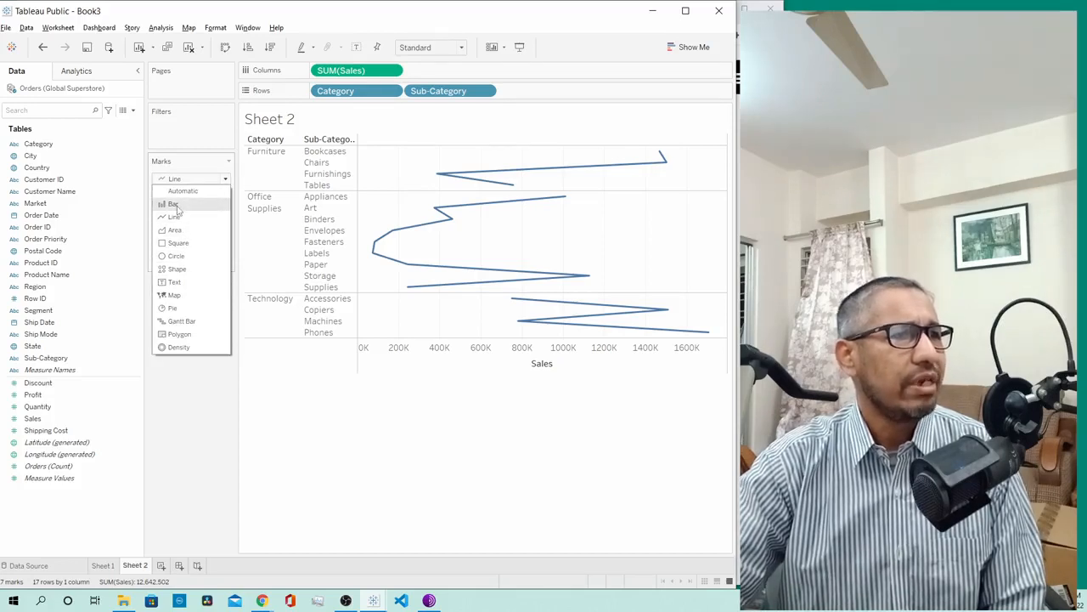
{"action": "left_click", "coordinate": [190, 230]}
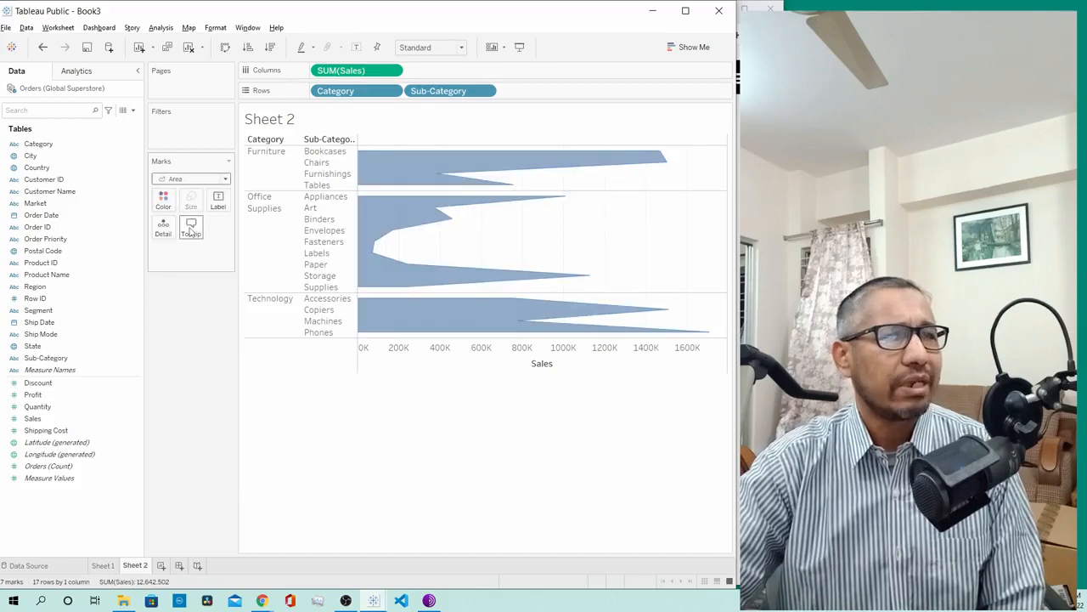
{"action": "left_click", "coordinate": [223, 178]}
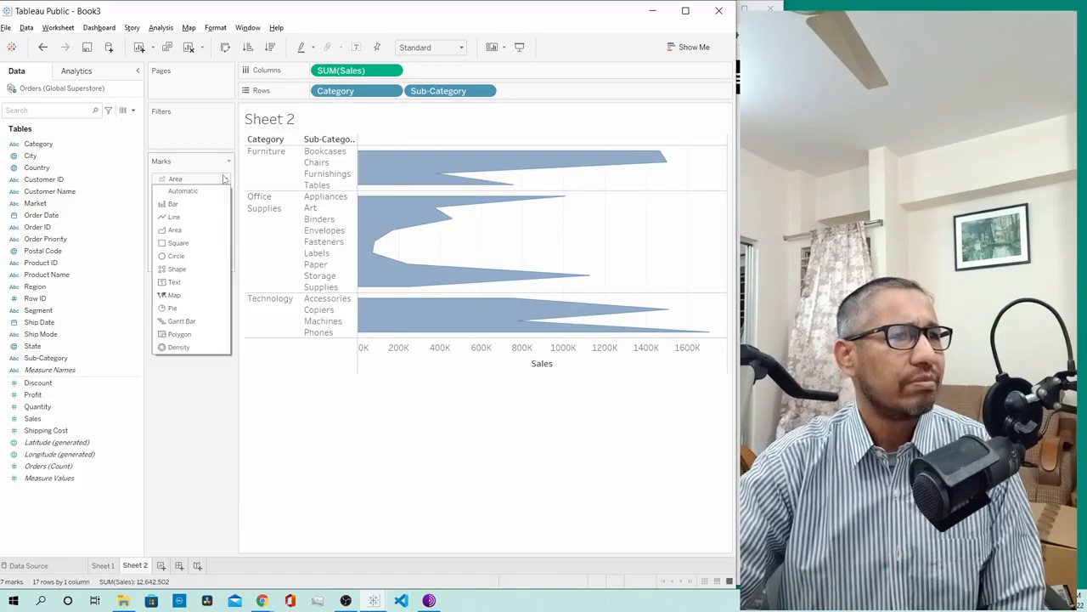
{"action": "left_click", "coordinate": [188, 256]}
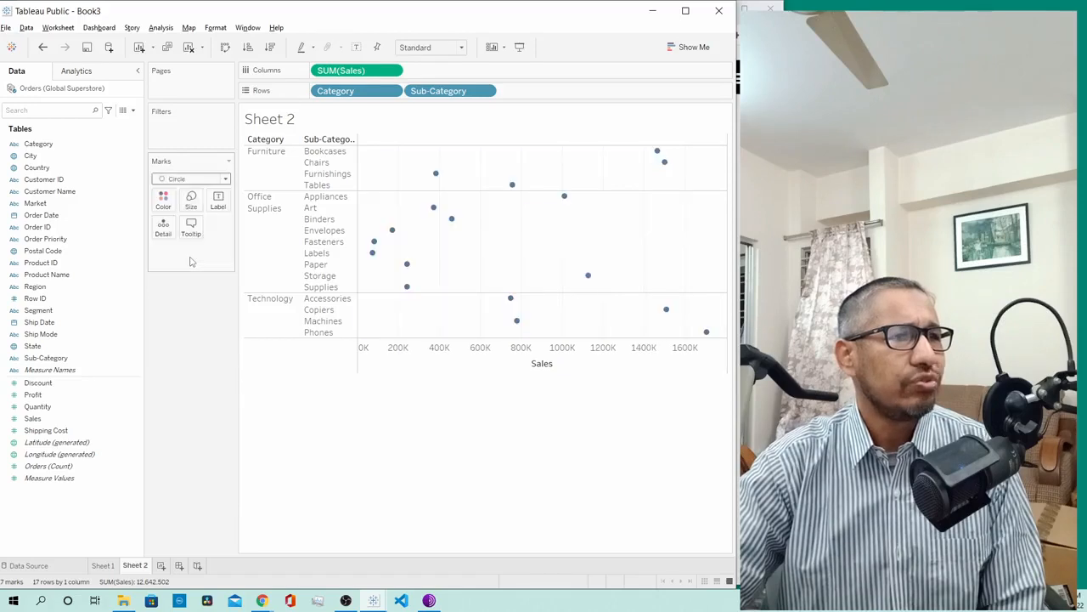
{"action": "left_click", "coordinate": [223, 178]}
{"action": "left_click", "coordinate": [209, 191]}
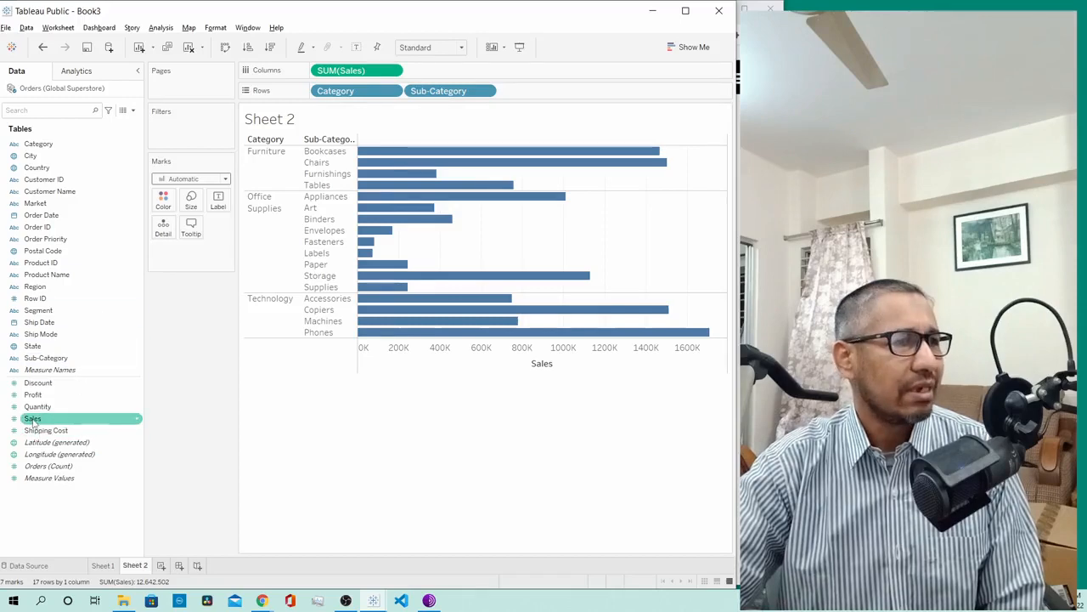
Colour the bars by Sales and apply the Orange-Blue Diverging palette.
{"action": "mouse_move", "coordinate": [34, 418]}
{"action": "left_mouse_down"}
{"action": "mouse_move", "coordinate": [151, 261]}
{"action": "mouse_move", "coordinate": [164, 199]}
{"action": "left_mouse_up"}
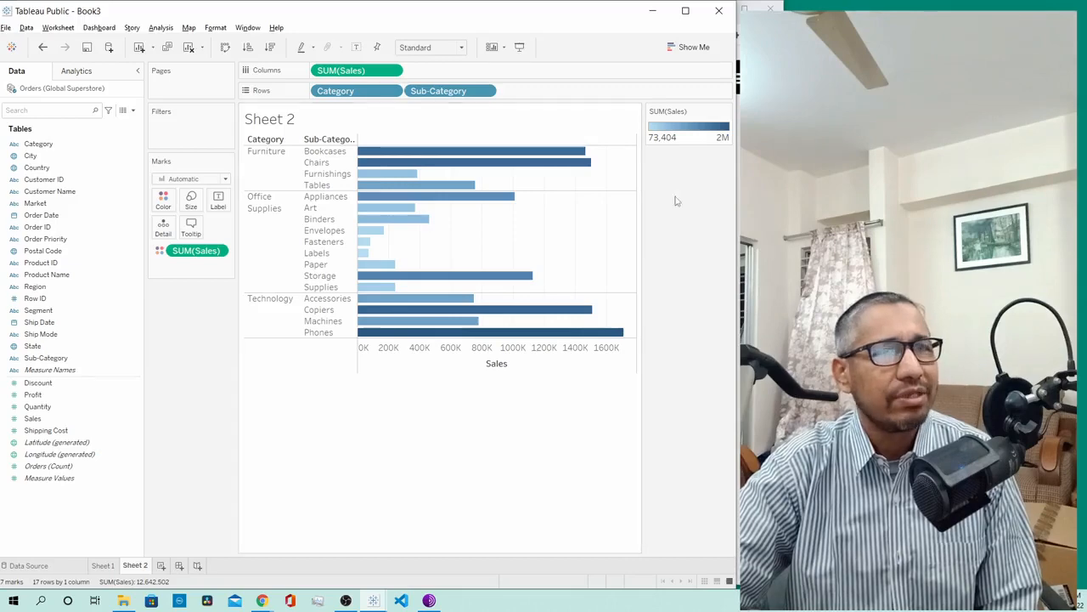
{"action": "left_click", "coordinate": [726, 112]}
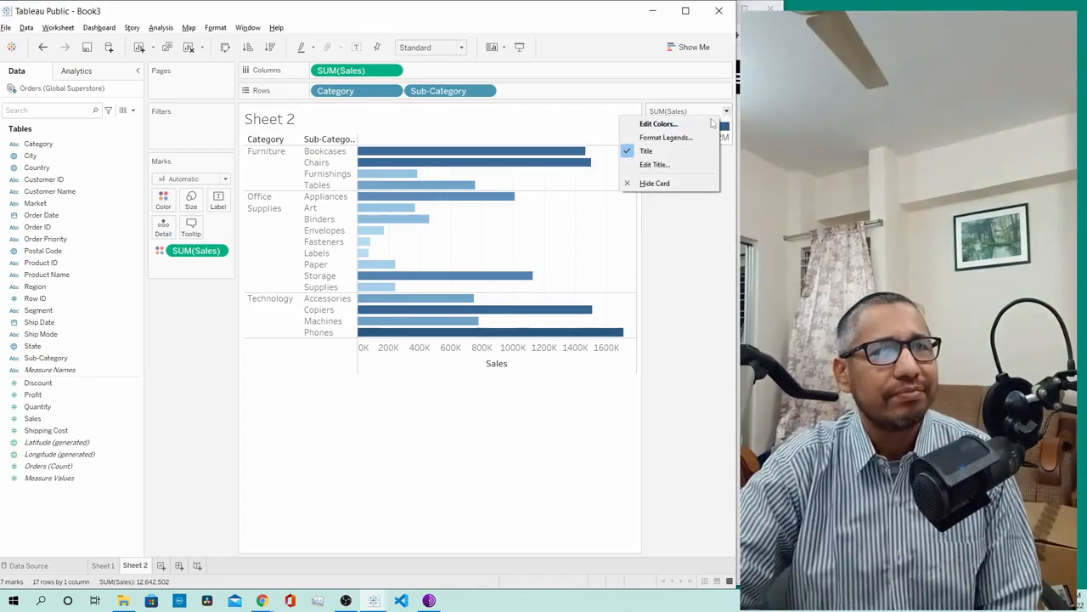
{"action": "left_click", "coordinate": [690, 124]}
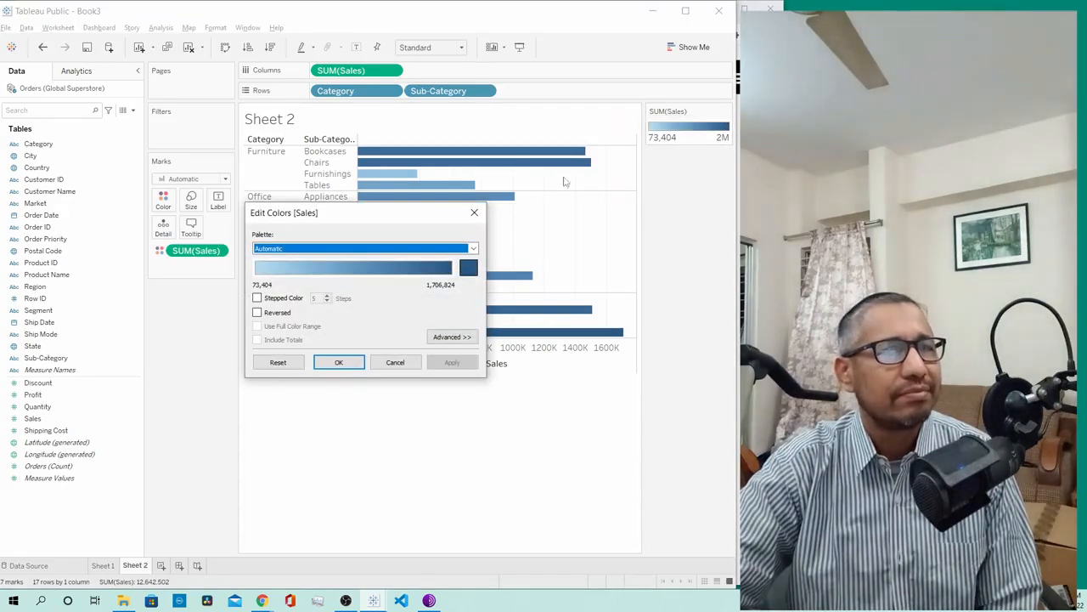
{"action": "left_click", "coordinate": [381, 250]}
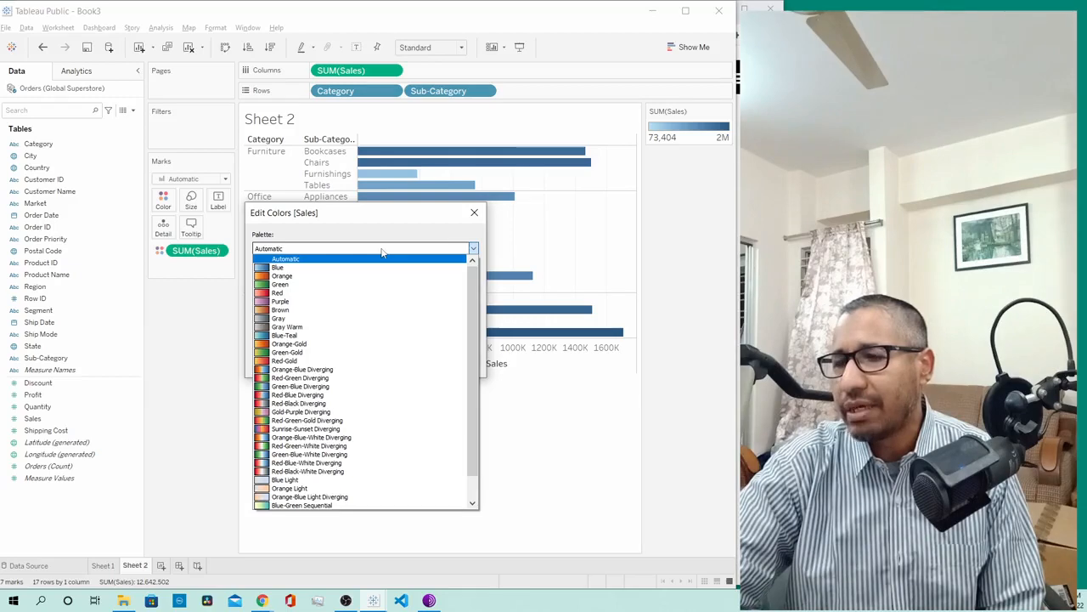
{"action": "left_click", "coordinate": [363, 294]}
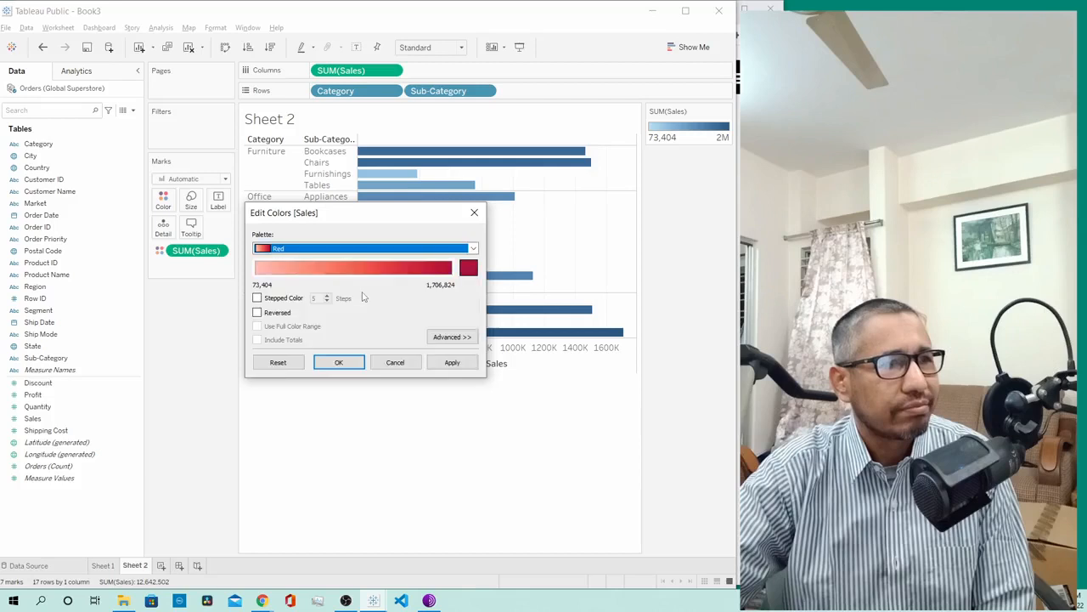
{"action": "left_click", "coordinate": [409, 247]}
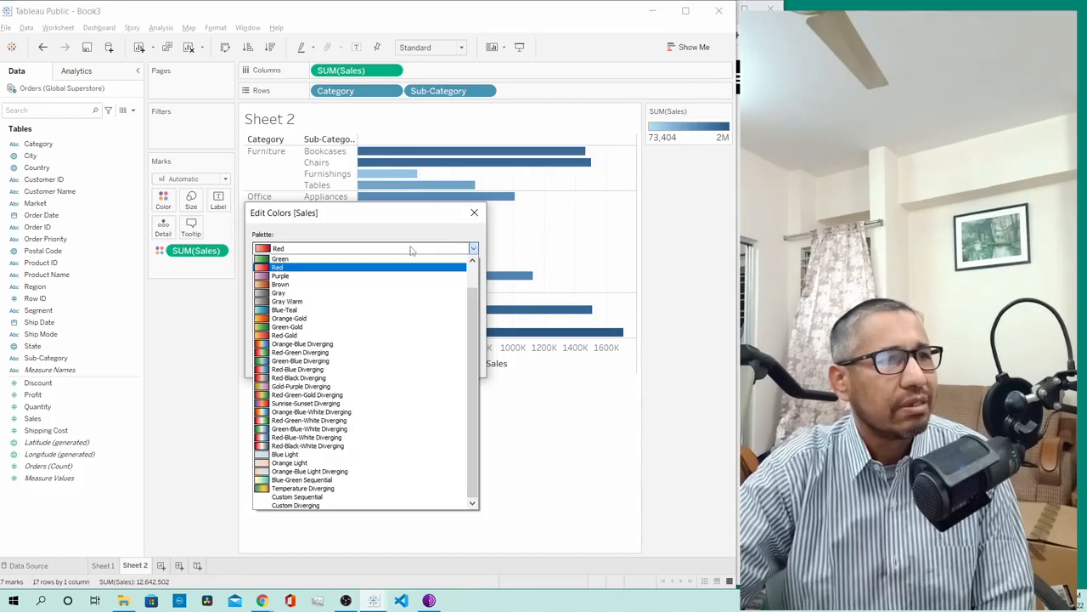
{"action": "left_click", "coordinate": [354, 343]}
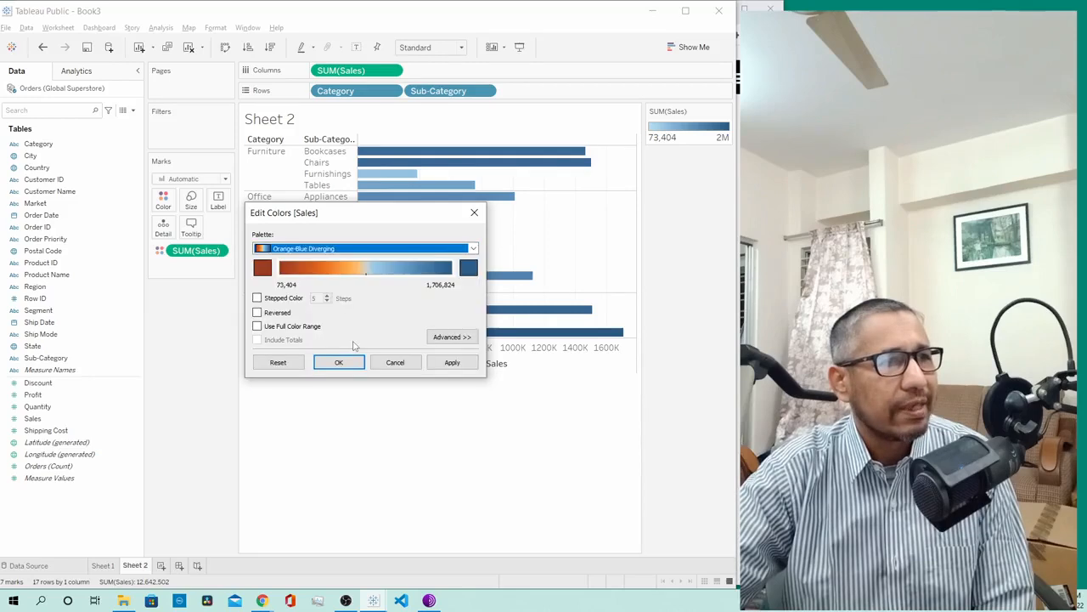
{"action": "left_click", "coordinate": [355, 365]}
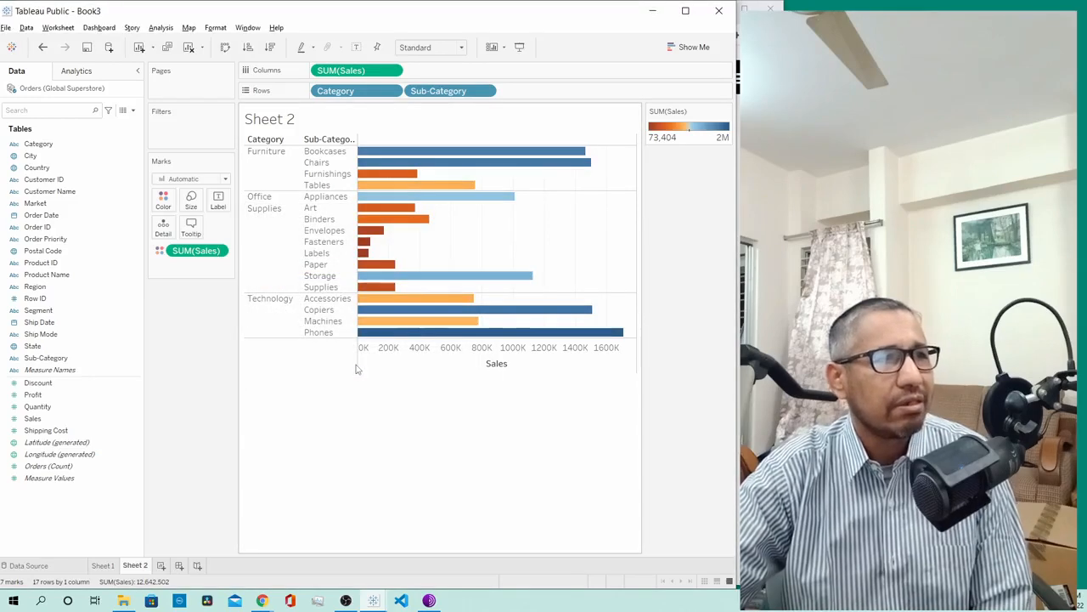
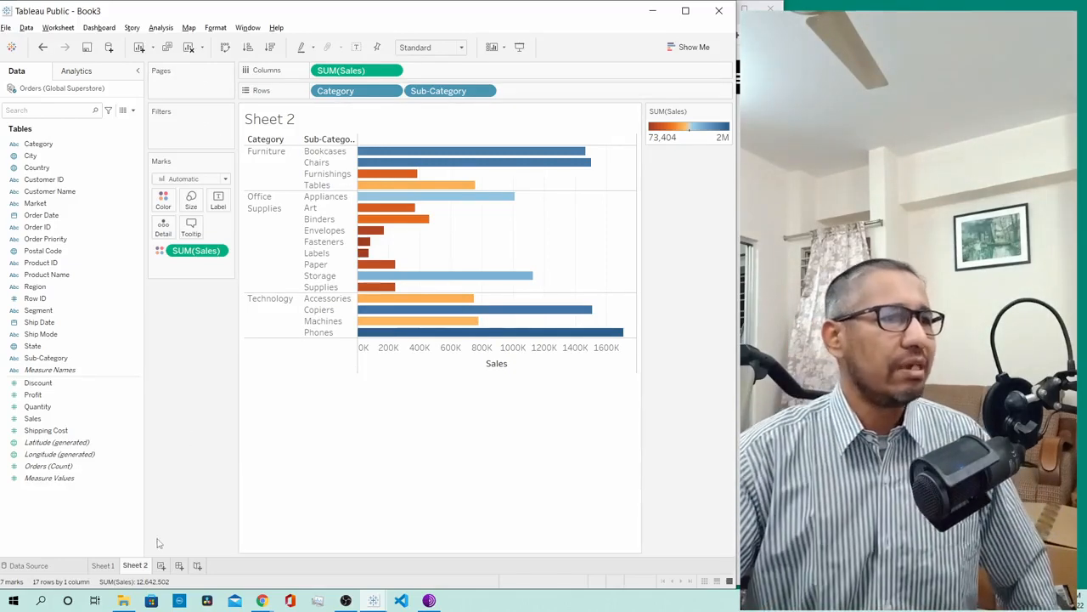
Add a new worksheet and place Category and Sub-Category on its Rows.
{"action": "left_click", "coordinate": [161, 565]}
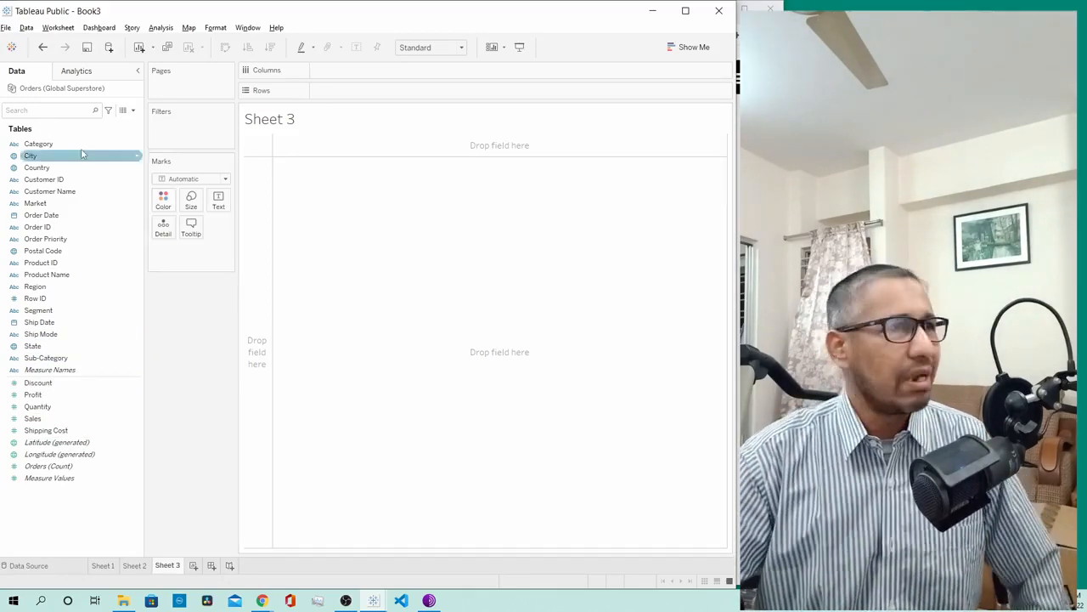
{"action": "left_click", "coordinate": [47, 146]}
{"action": "double_click", "coordinate": [47, 146]}
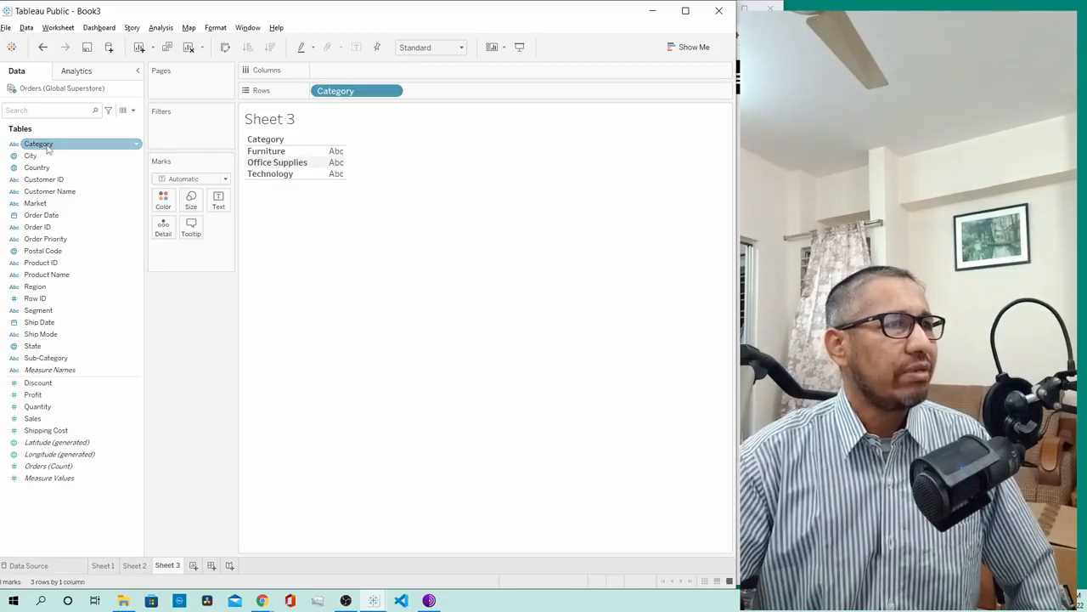
{"action": "left_click", "coordinate": [49, 358]}
{"action": "double_click", "coordinate": [50, 358]}
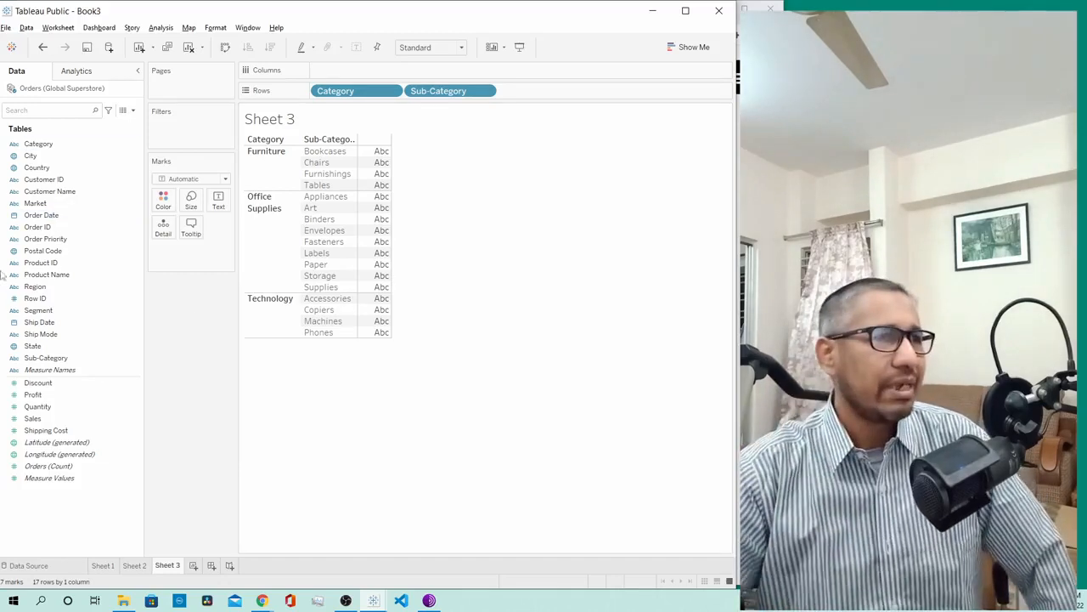
{"action": "left_click", "coordinate": [45, 372]}
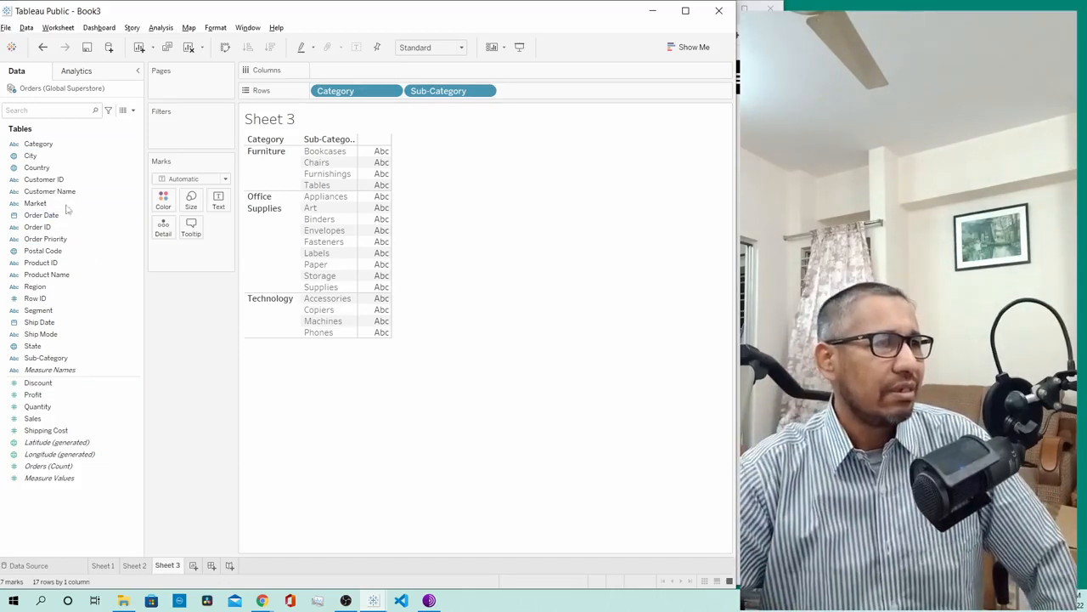
{"action": "left_click", "coordinate": [83, 299]}
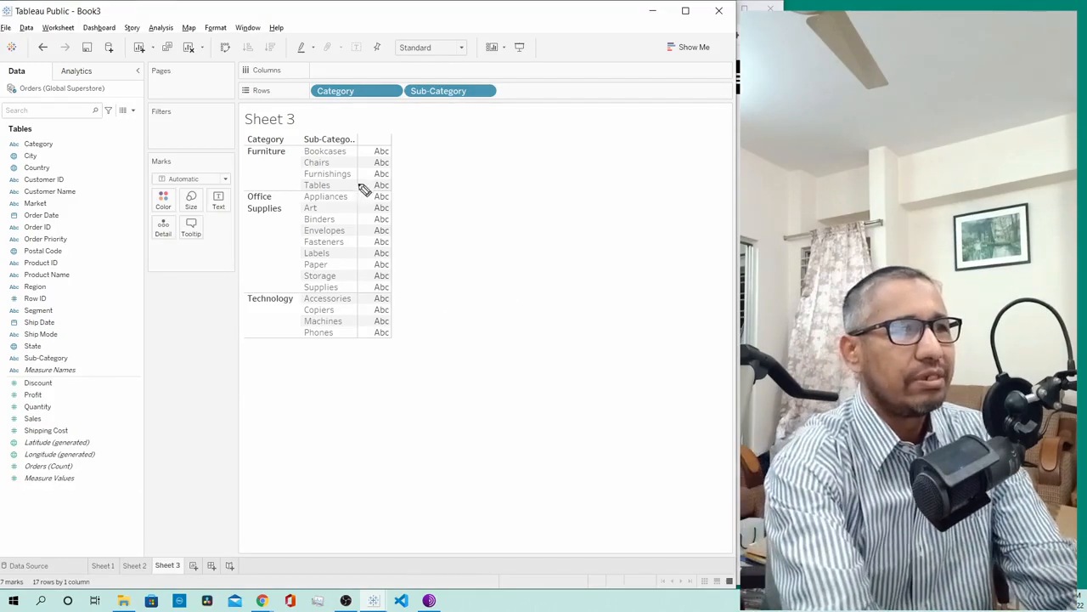
Sketch a vertical and a horizontal graph axis beside the table with the annotation pen and label them Y axis and X axis.
{"action": "left_click_drag", "start_coordinate": [359, 183], "coordinate": [357, 450]}
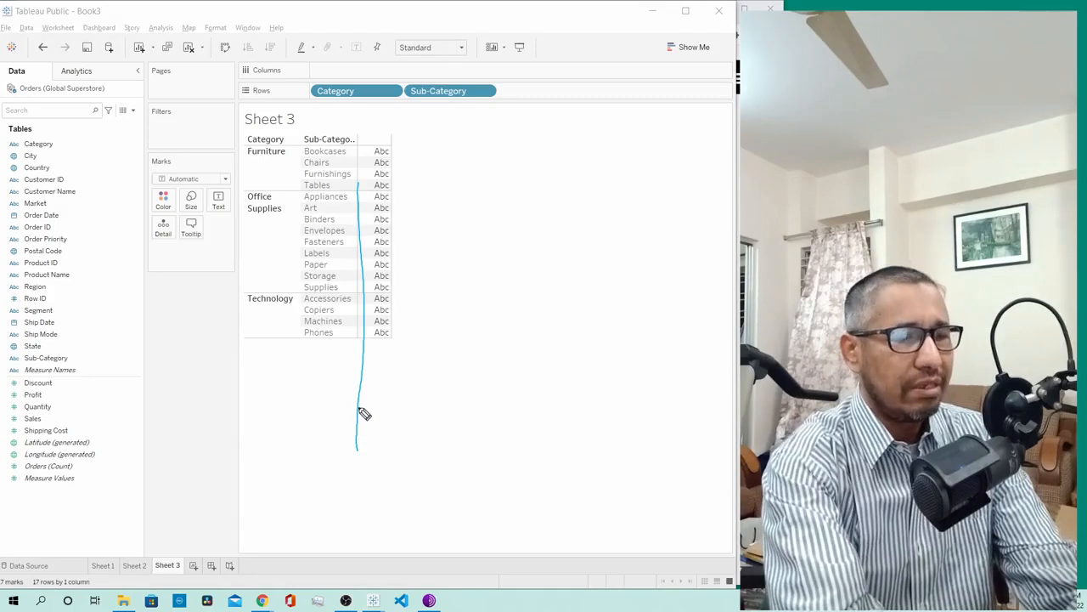
{"action": "key", "text": "ctrl+z"}
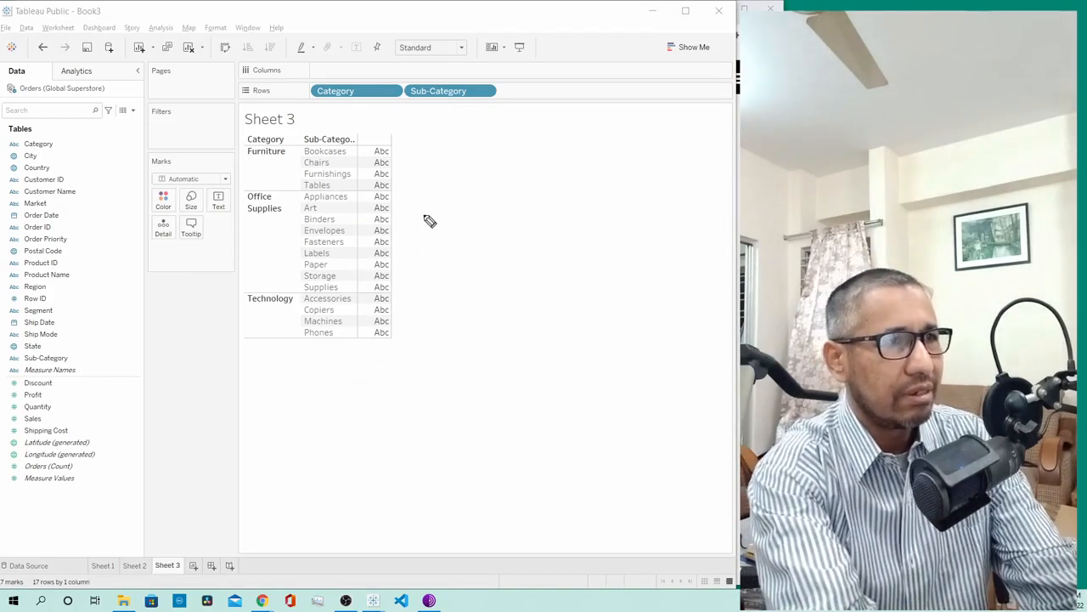
{"action": "mouse_move", "coordinate": [414, 196]}
{"action": "left_mouse_down"}
{"action": "mouse_move", "coordinate": [417, 433]}
{"action": "mouse_move", "coordinate": [714, 457]}
{"action": "left_mouse_up"}
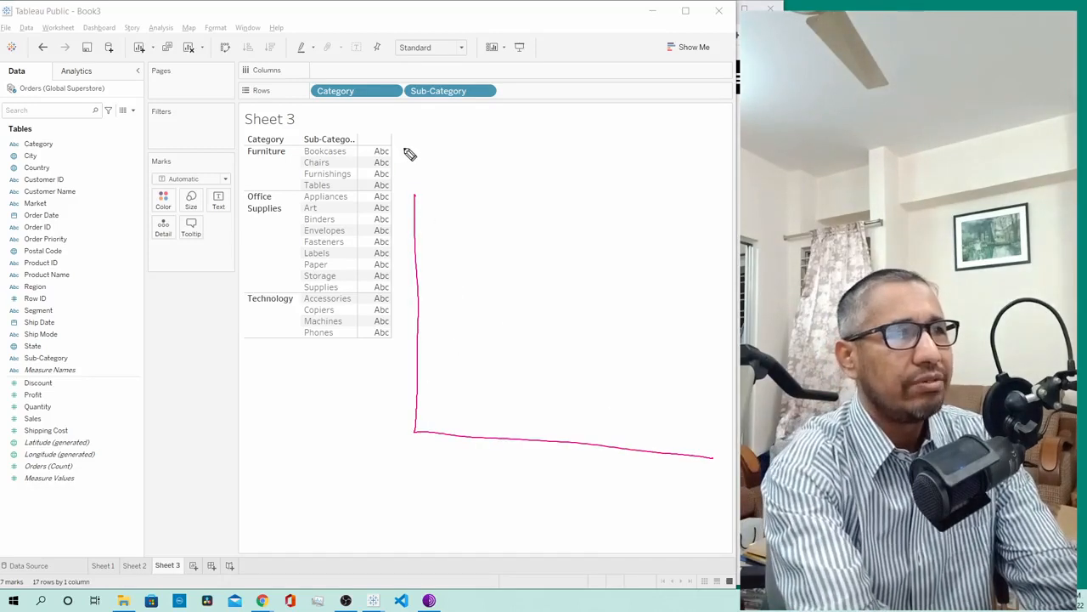
{"action": "mouse_move", "coordinate": [392, 135]}
{"action": "left_mouse_down"}
{"action": "mouse_move", "coordinate": [427, 125]}
{"action": "mouse_move", "coordinate": [396, 207]}
{"action": "mouse_move", "coordinate": [449, 172]}
{"action": "mouse_move", "coordinate": [486, 189]}
{"action": "mouse_move", "coordinate": [512, 182]}
{"action": "left_mouse_up"}
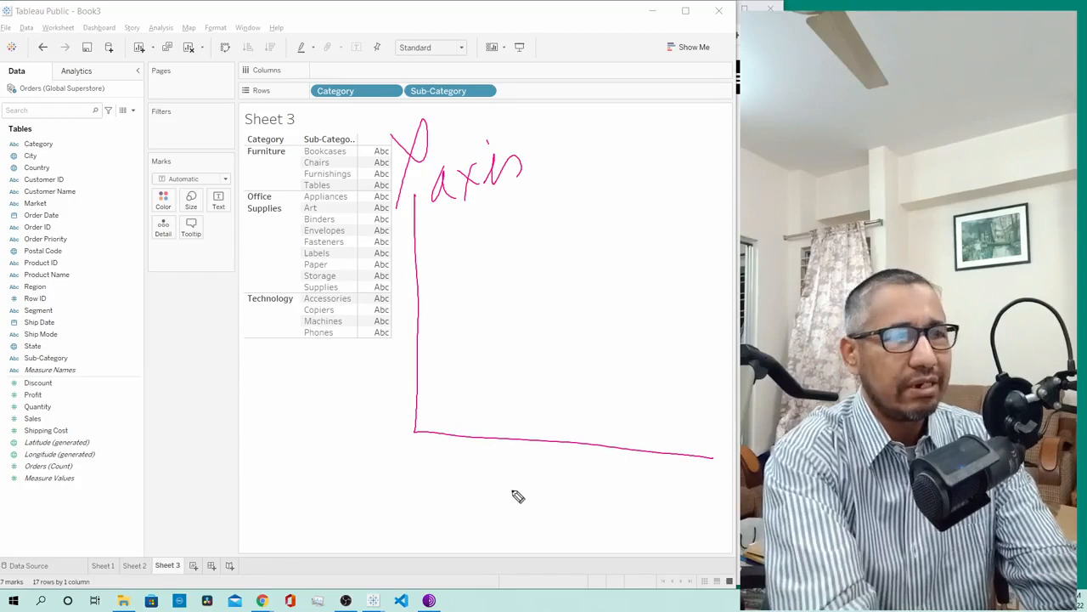
{"action": "mouse_move", "coordinate": [499, 484]}
{"action": "left_mouse_down"}
{"action": "mouse_move", "coordinate": [536, 515]}
{"action": "mouse_move", "coordinate": [563, 497]}
{"action": "mouse_move", "coordinate": [578, 510]}
{"action": "mouse_move", "coordinate": [598, 487]}
{"action": "mouse_move", "coordinate": [621, 500]}
{"action": "mouse_move", "coordinate": [583, 513]}
{"action": "left_mouse_up"}
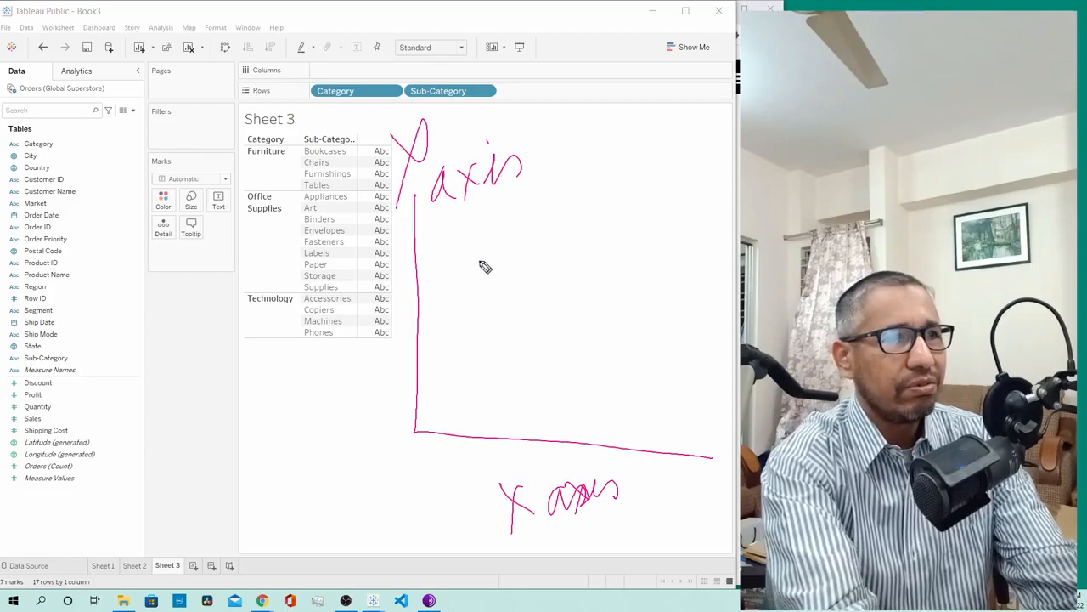
Draw one line across from the Y axis and one down through the X axis, and mark their intersection with a cross.
{"action": "left_click_drag", "start_coordinate": [391, 270], "coordinate": [603, 277]}
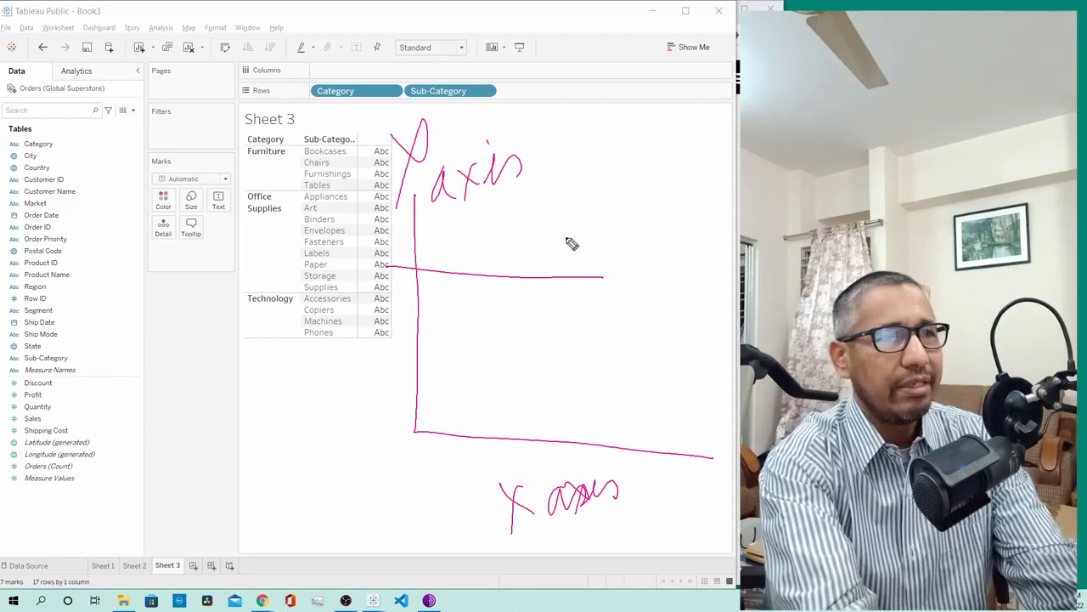
{"action": "left_click_drag", "start_coordinate": [564, 235], "coordinate": [539, 491]}
{"action": "left_click_drag", "start_coordinate": [515, 247], "coordinate": [578, 322]}
{"action": "left_click_drag", "start_coordinate": [587, 243], "coordinate": [503, 330]}
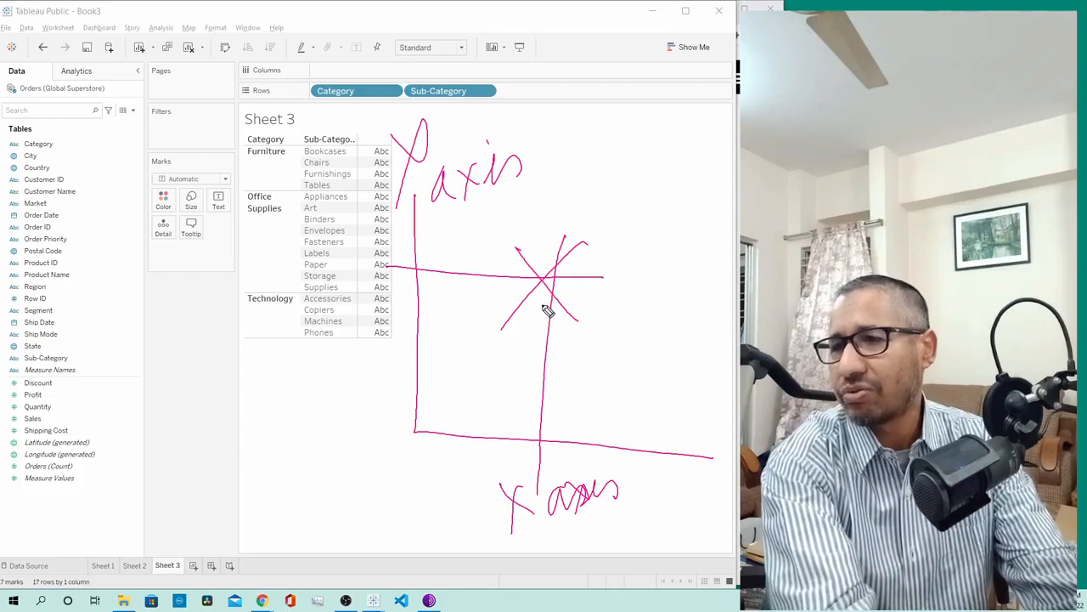
Draw a second line across from the Y axis and another down through the X axis, marking their intersection with a cross.
{"action": "left_click_drag", "start_coordinate": [361, 348], "coordinate": [652, 355]}
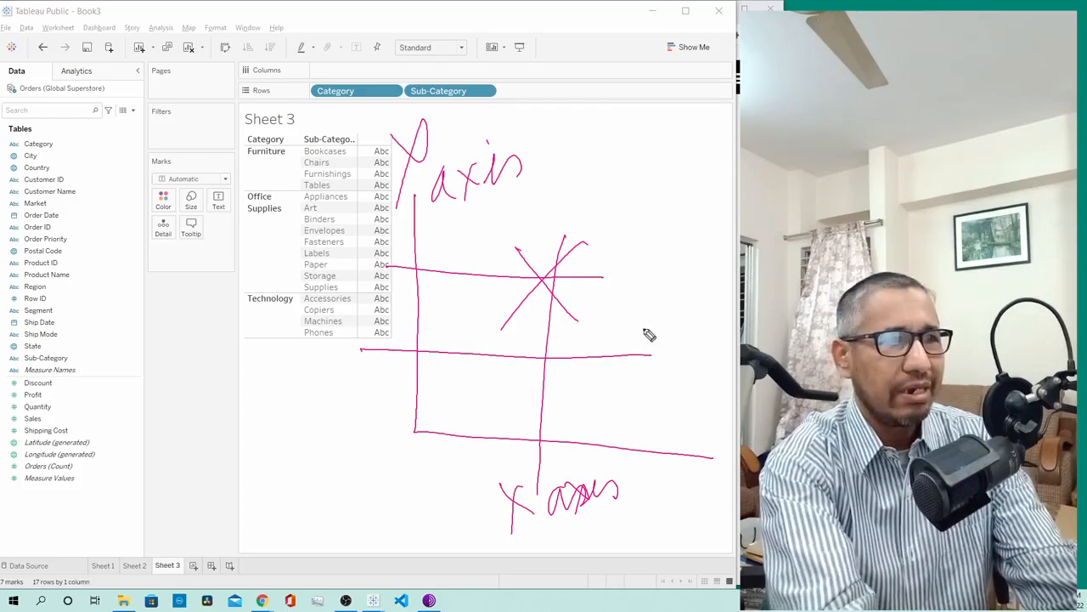
{"action": "left_click_drag", "start_coordinate": [634, 310], "coordinate": [627, 488]}
{"action": "left_click_drag", "start_coordinate": [605, 328], "coordinate": [665, 395]}
{"action": "left_click_drag", "start_coordinate": [663, 321], "coordinate": [599, 407]}
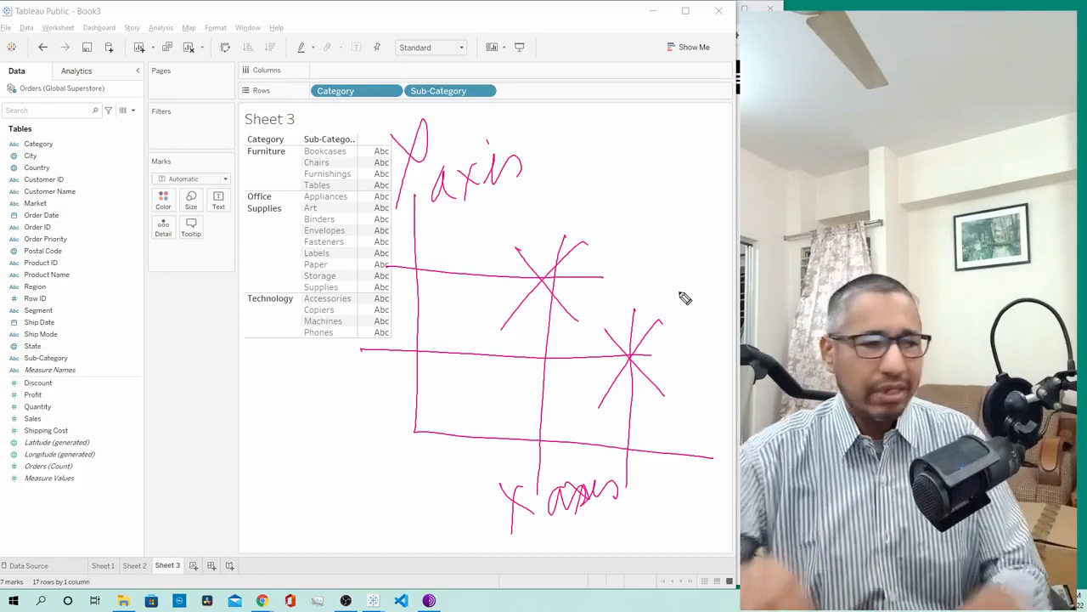
Clear the pen sketch and undo the placement of Category and Sub-Category on Rows.
{"action": "key", "text": "Delete"}
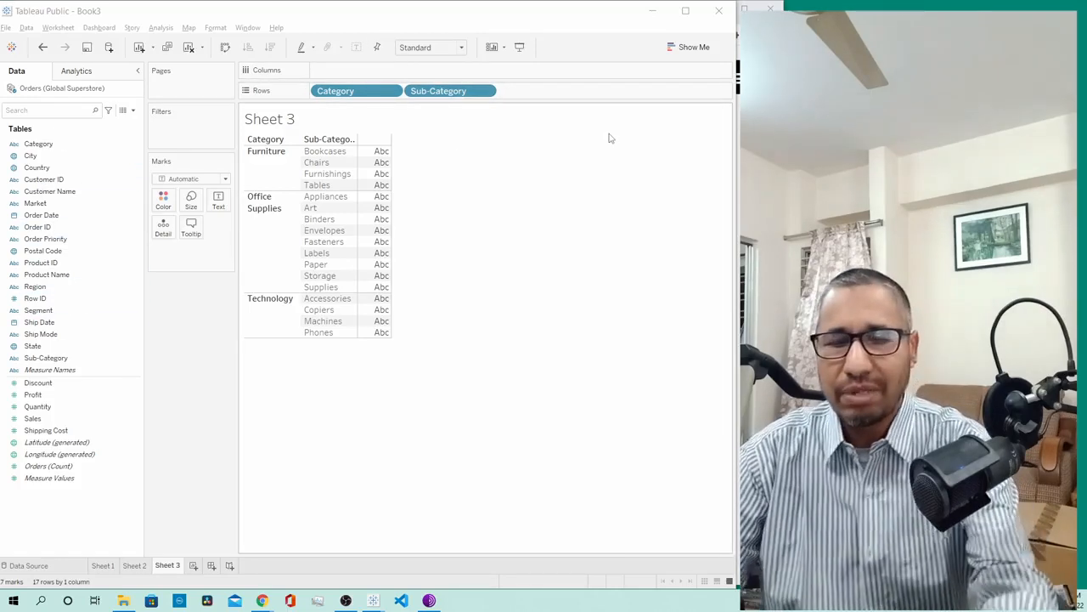
{"action": "left_click", "coordinate": [527, 284]}
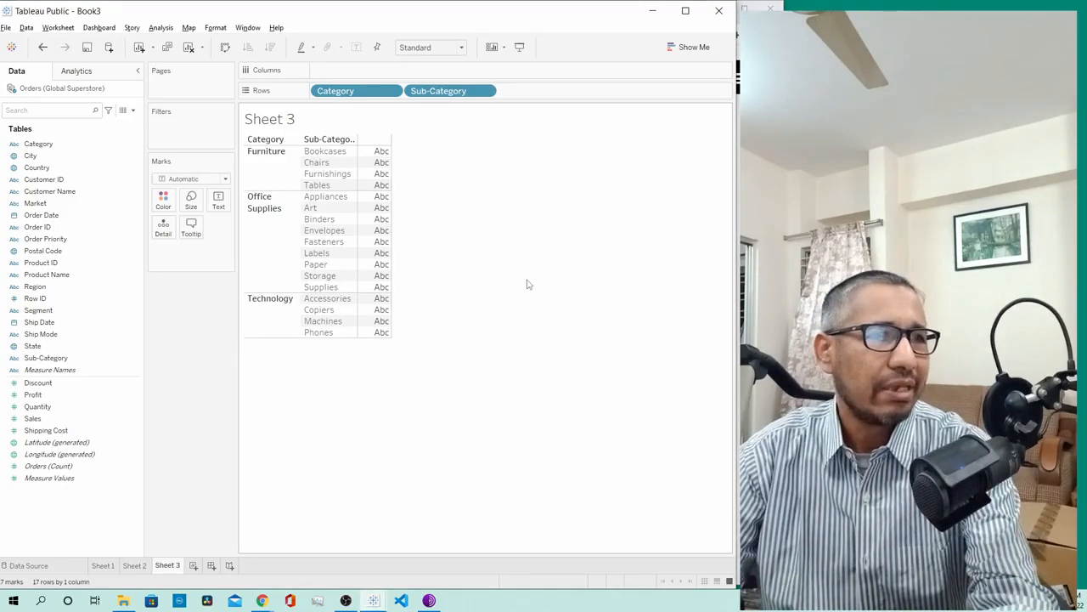
{"action": "key", "text": "ctrl+z"}
{"action": "key", "text": "ctrl+z"}
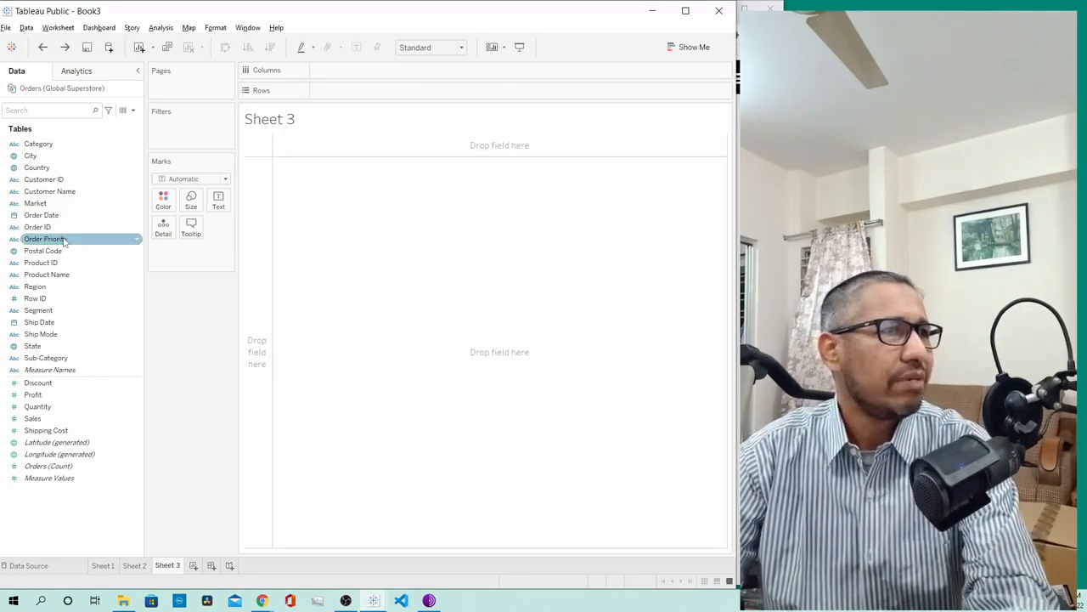
Build a bar chart with Category and Sub-Category on Rows and Sales and Profit on Columns.
{"action": "double_click", "coordinate": [34, 143]}
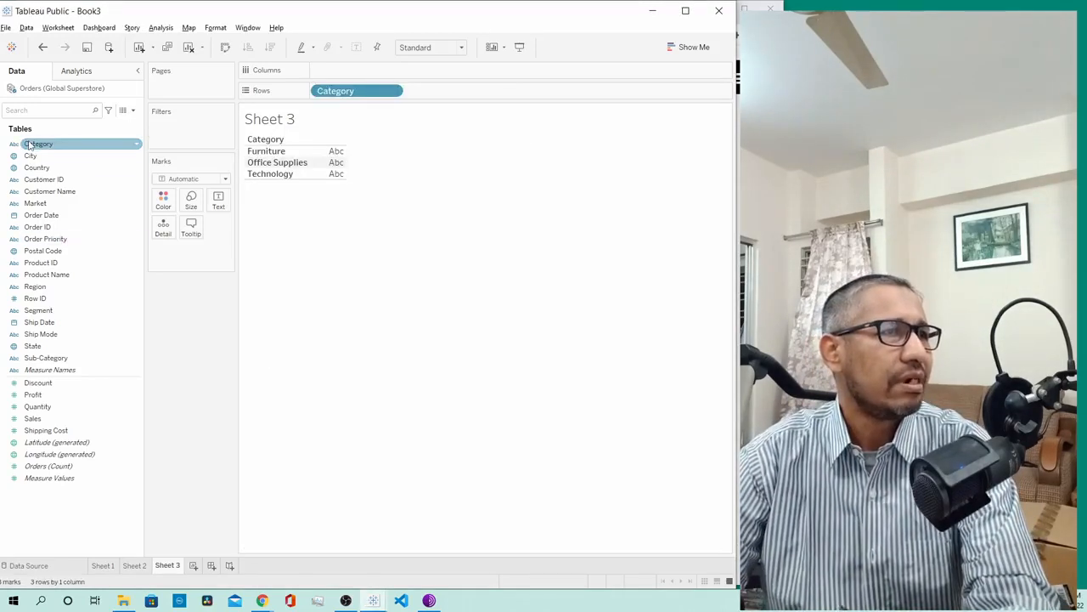
{"action": "double_click", "coordinate": [40, 360]}
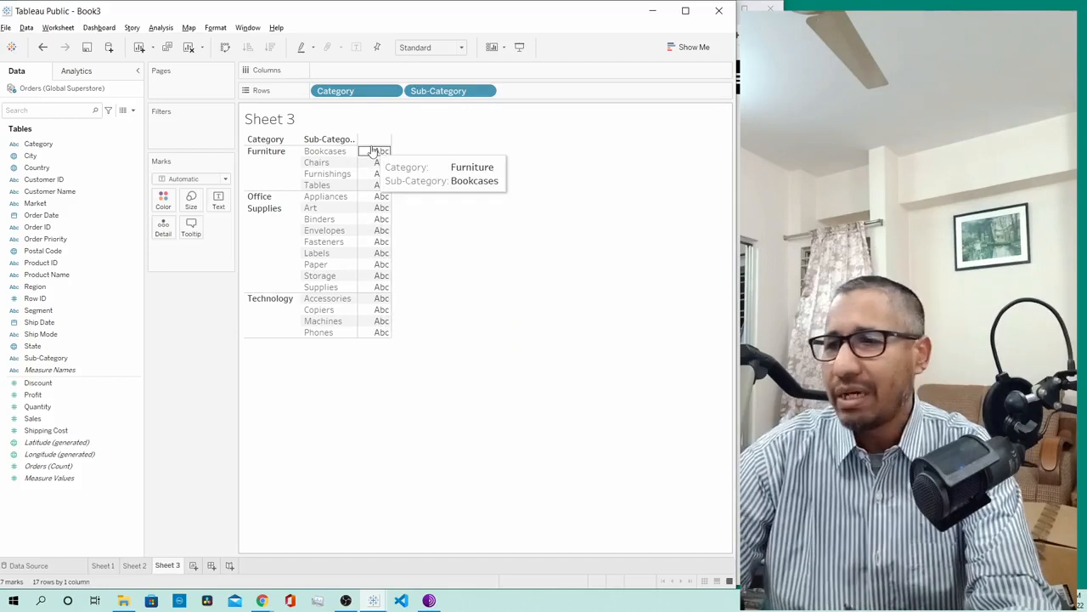
{"action": "double_click", "coordinate": [36, 418]}
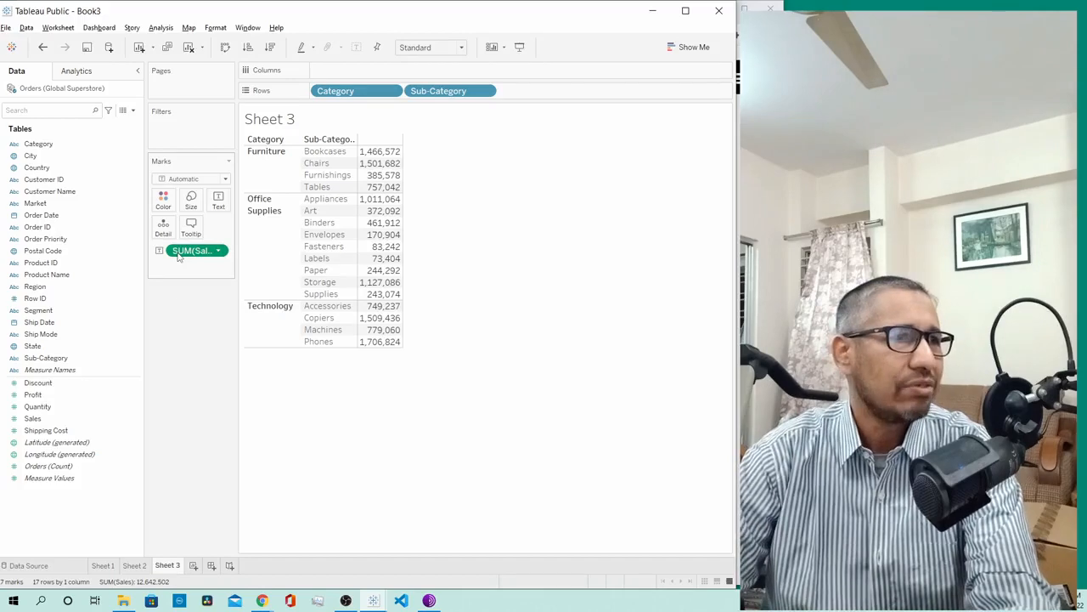
{"action": "left_click_drag", "start_coordinate": [179, 256], "coordinate": [333, 73]}
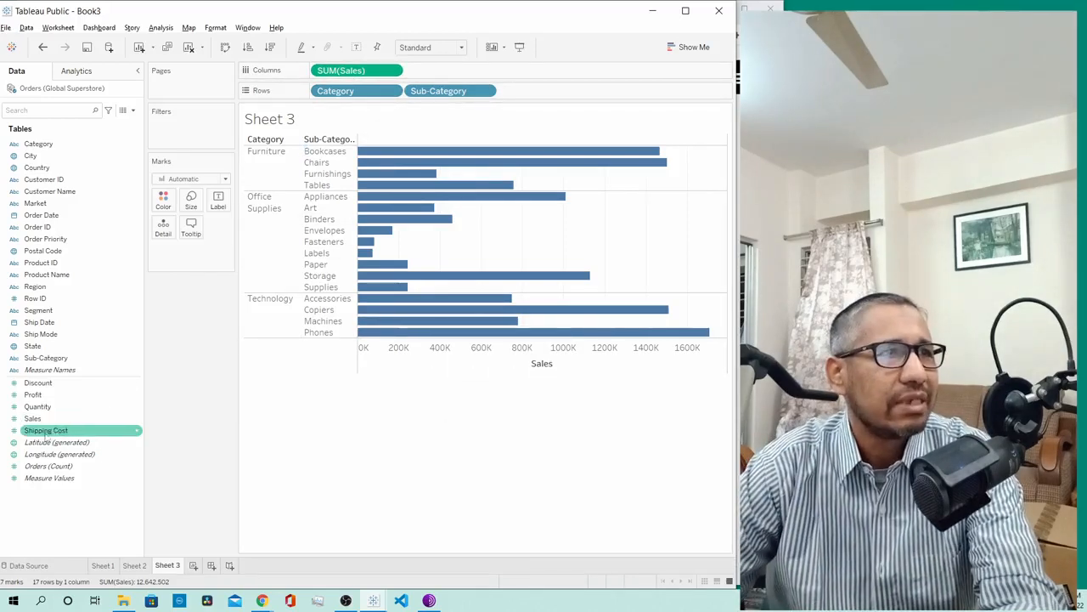
{"action": "double_click", "coordinate": [32, 396]}
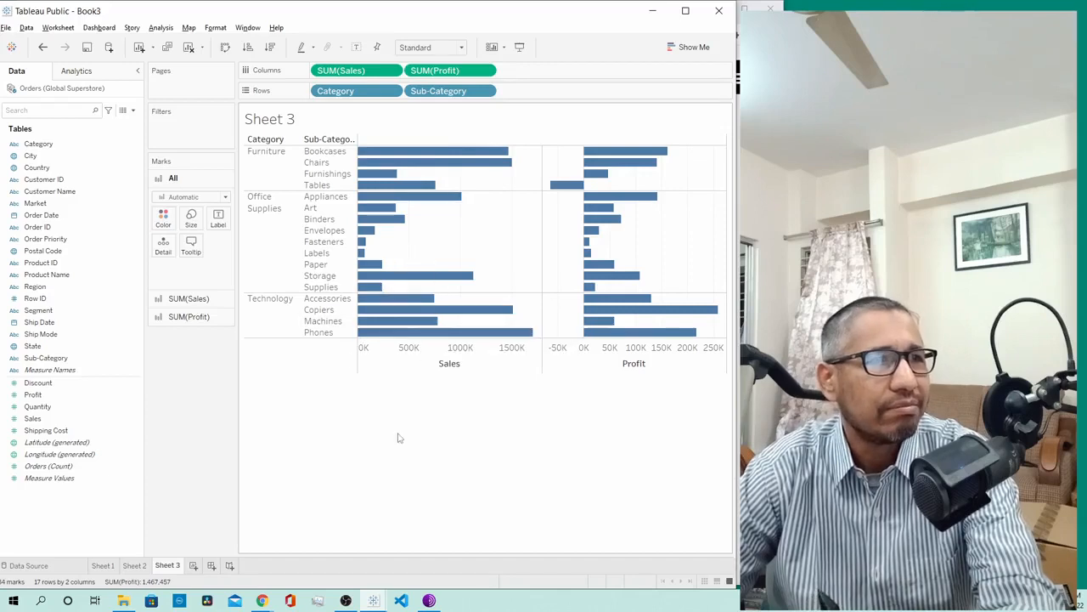
{"action": "right_click", "coordinate": [273, 246]}
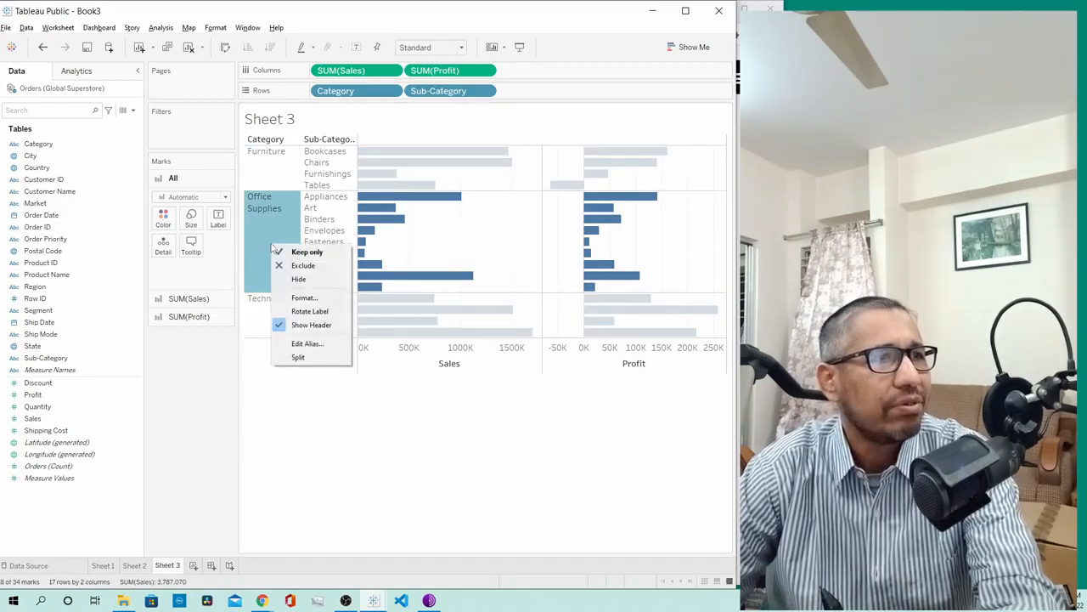
{"action": "left_click", "coordinate": [272, 408]}
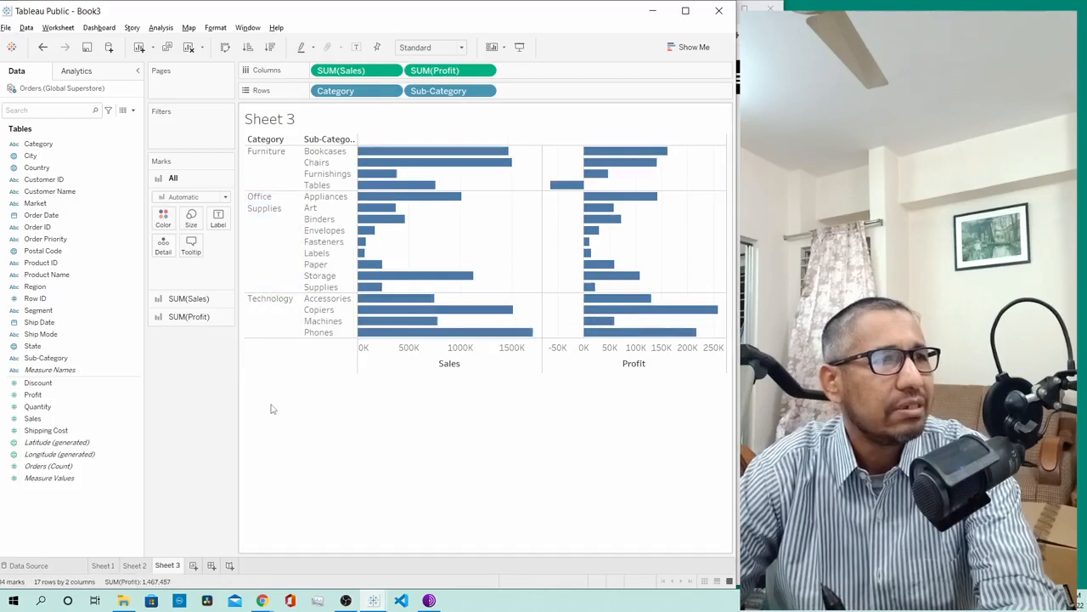
{"action": "right_click", "coordinate": [241, 249]}
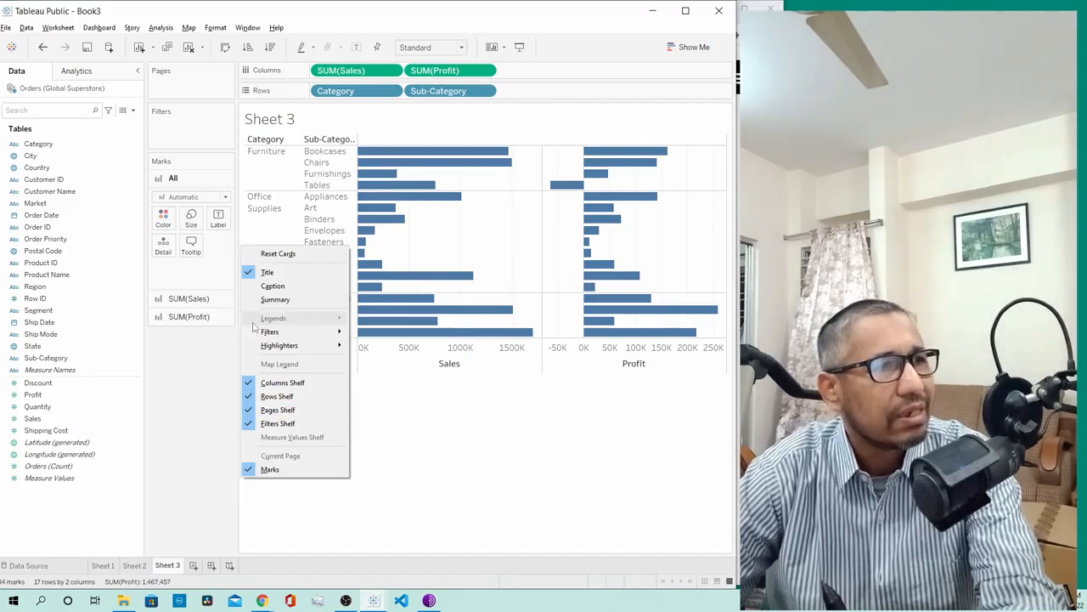
{"action": "left_click", "coordinate": [465, 443]}
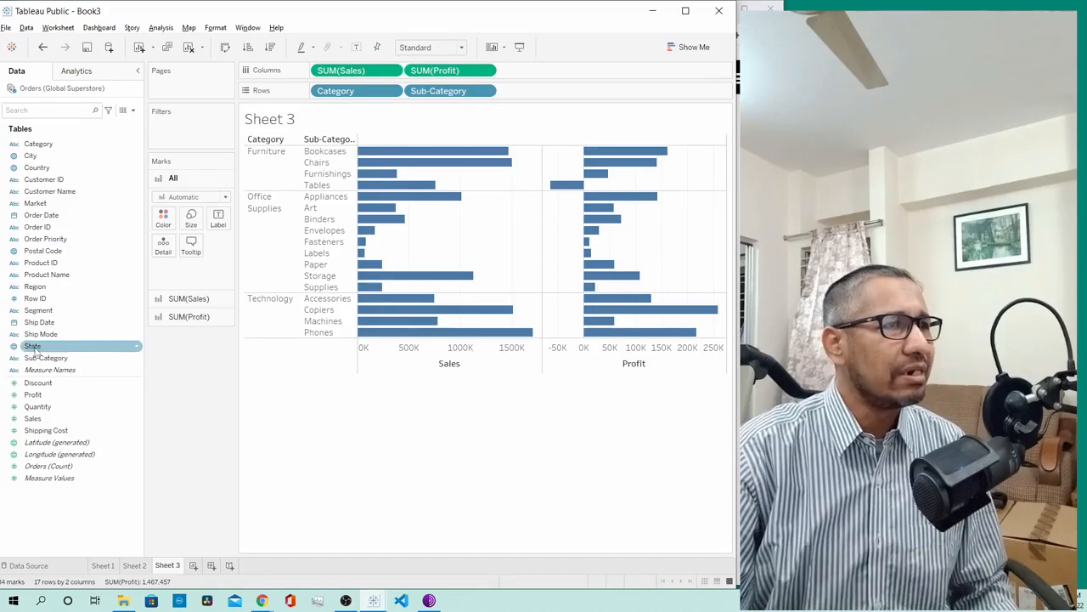
Add Region to Rows after Sub-Category and look through the regional Sales and Profit bars.
{"action": "left_click", "coordinate": [37, 288]}
{"action": "double_click", "coordinate": [37, 288]}
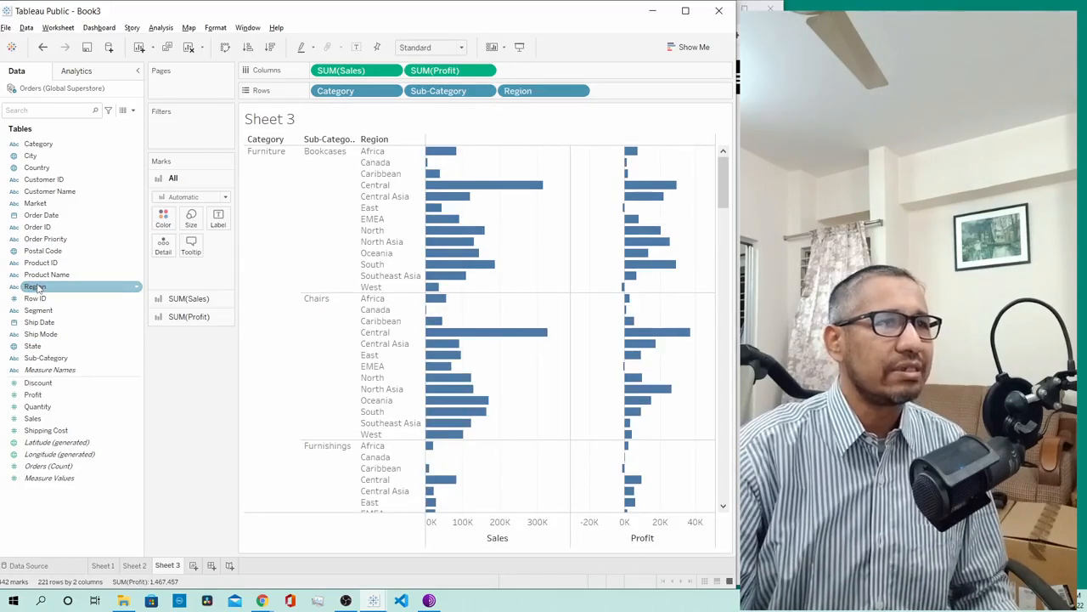
{"action": "scroll", "coordinate": [402, 323], "scroll_direction": "down", "scroll_amount": 1}
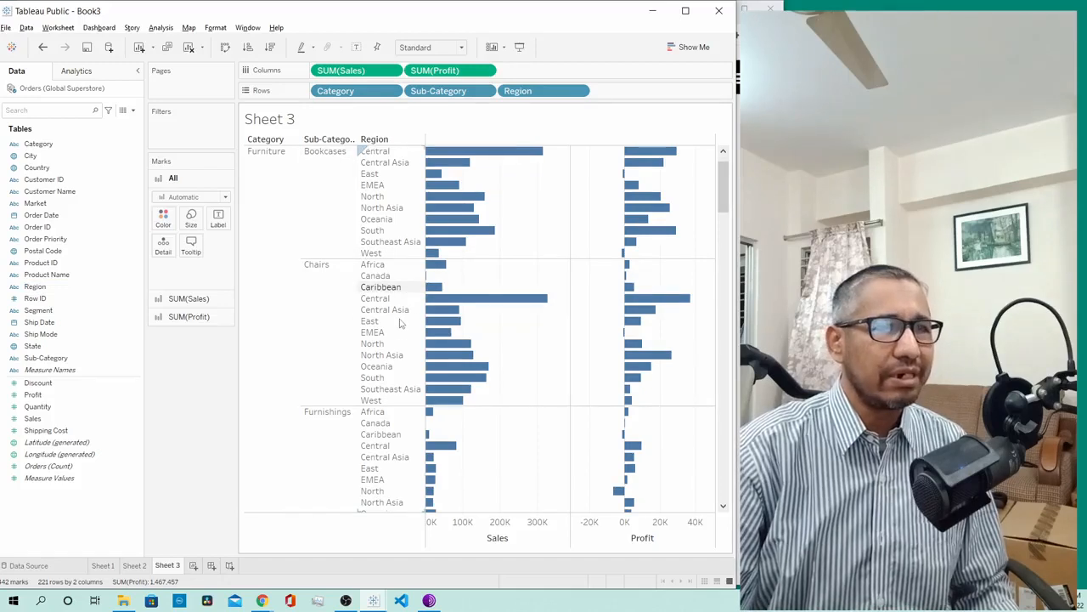
{"action": "scroll", "coordinate": [402, 323], "scroll_direction": "up", "scroll_amount": 1}
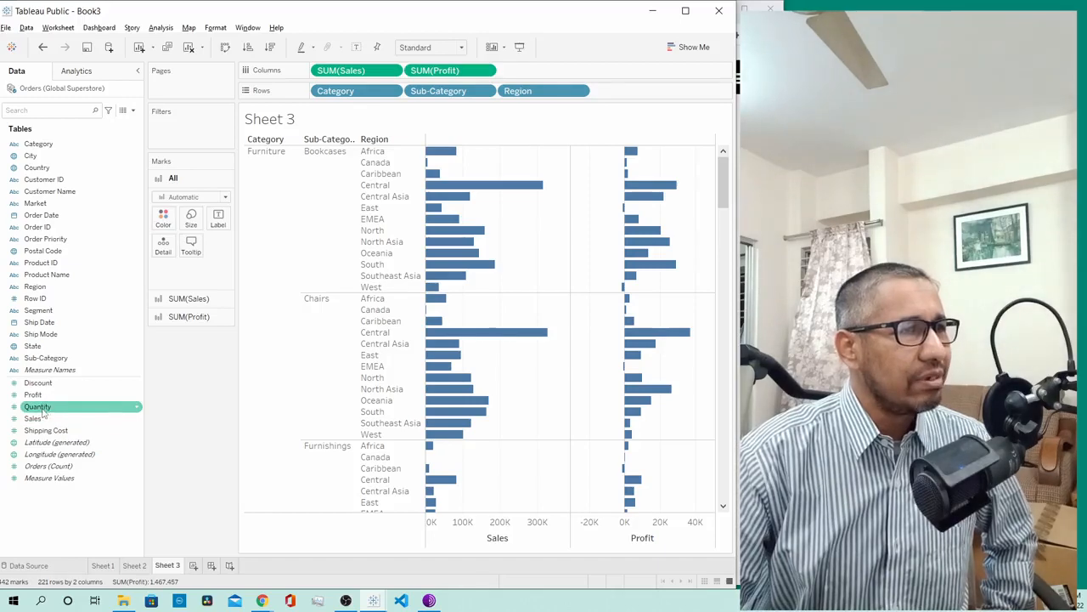
Colour the Sales and Profit bars by the unaggregated Quantity field.
{"action": "left_click", "coordinate": [43, 411]}
{"action": "left_click_drag", "start_coordinate": [42, 411], "coordinate": [164, 223]}
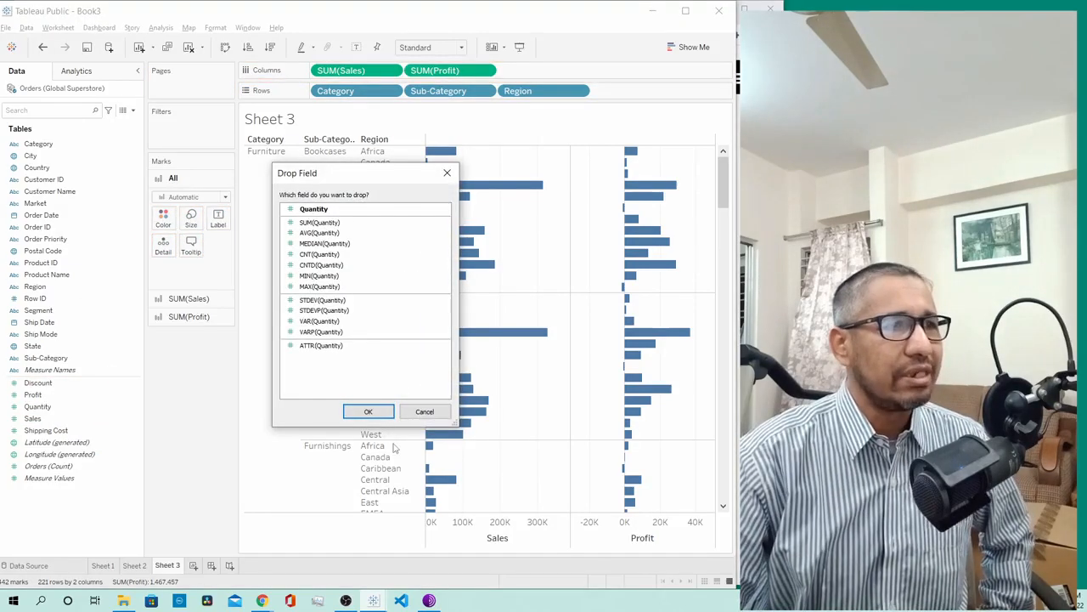
{"action": "left_click", "coordinate": [363, 413]}
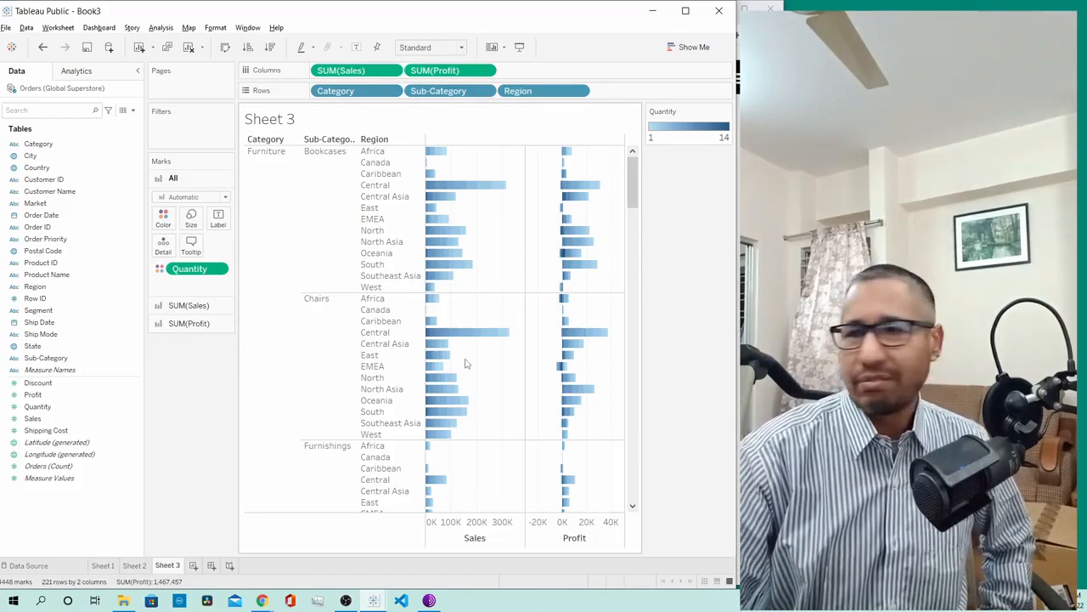
{"action": "left_click", "coordinate": [726, 112]}
{"action": "left_click", "coordinate": [685, 137]}
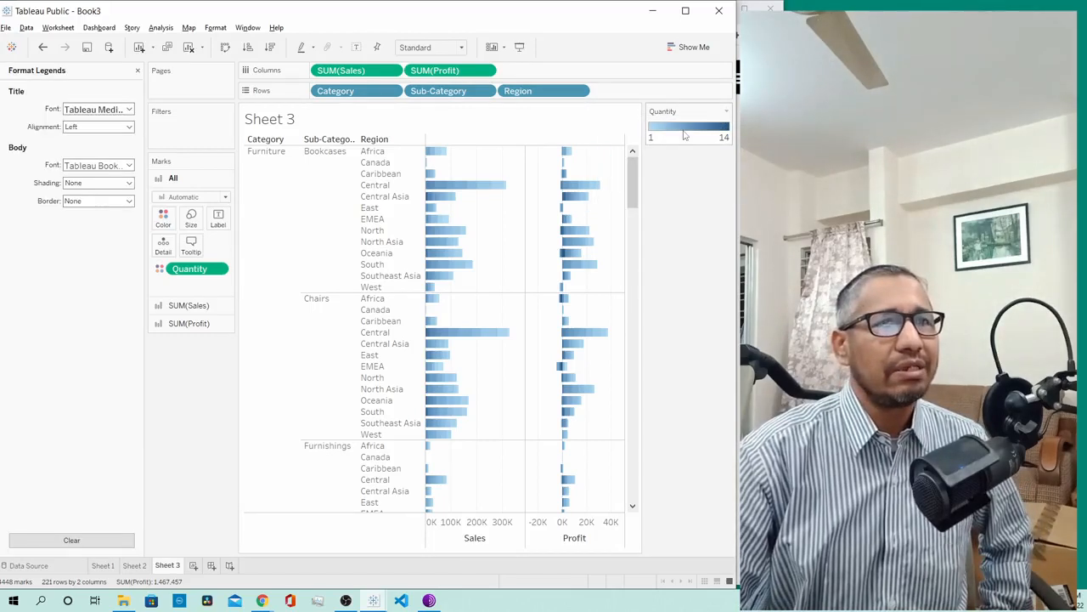
{"action": "left_click", "coordinate": [137, 70]}
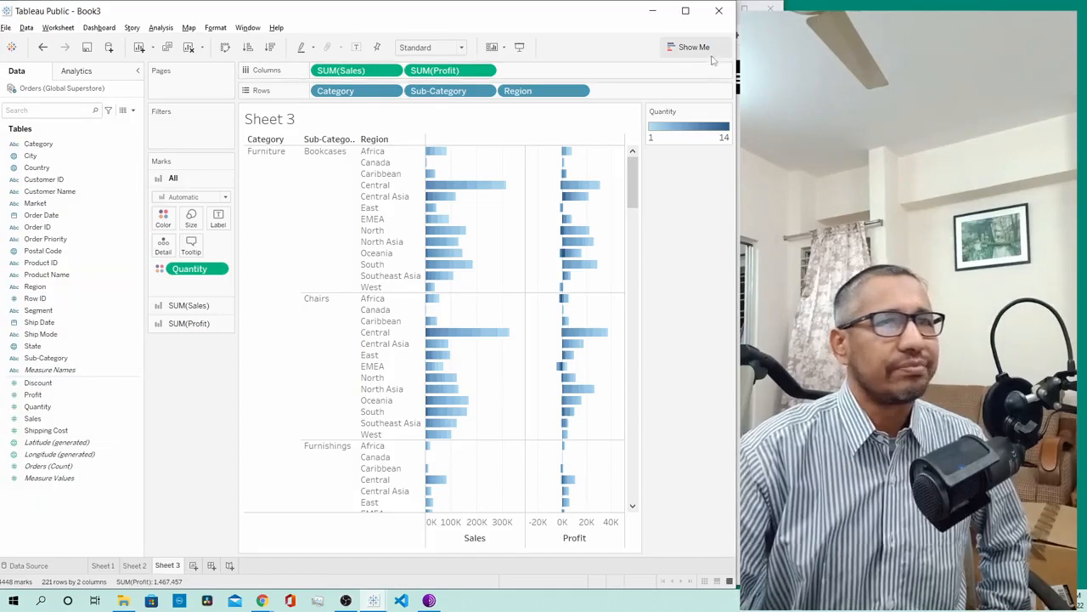
Apply the Orange-Blue Diverging palette to the Quantity colours.
{"action": "left_click", "coordinate": [726, 111]}
{"action": "left_click", "coordinate": [632, 124]}
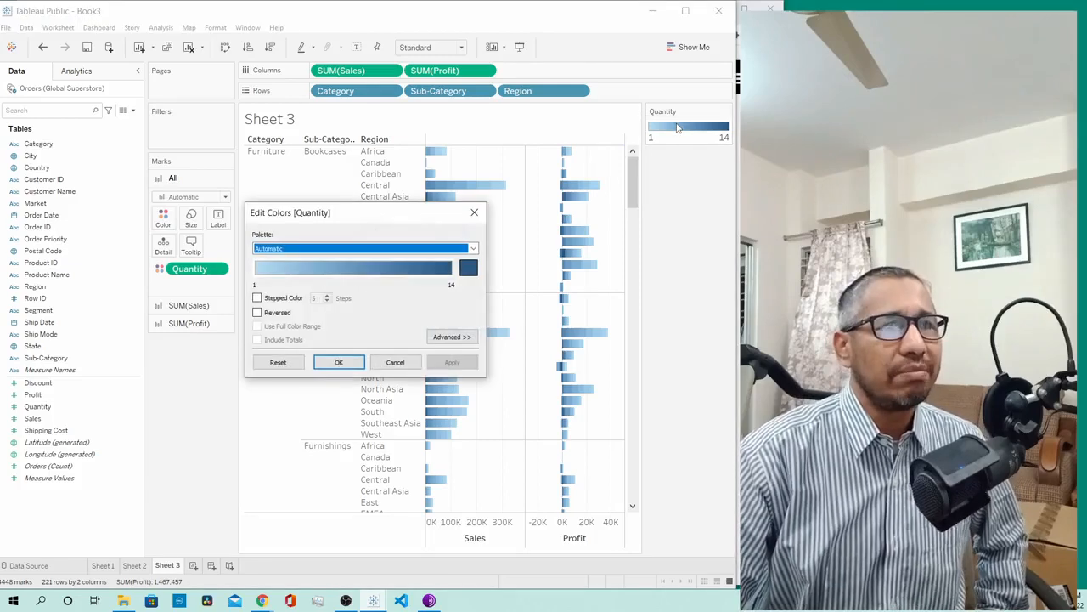
{"action": "left_click", "coordinate": [391, 248]}
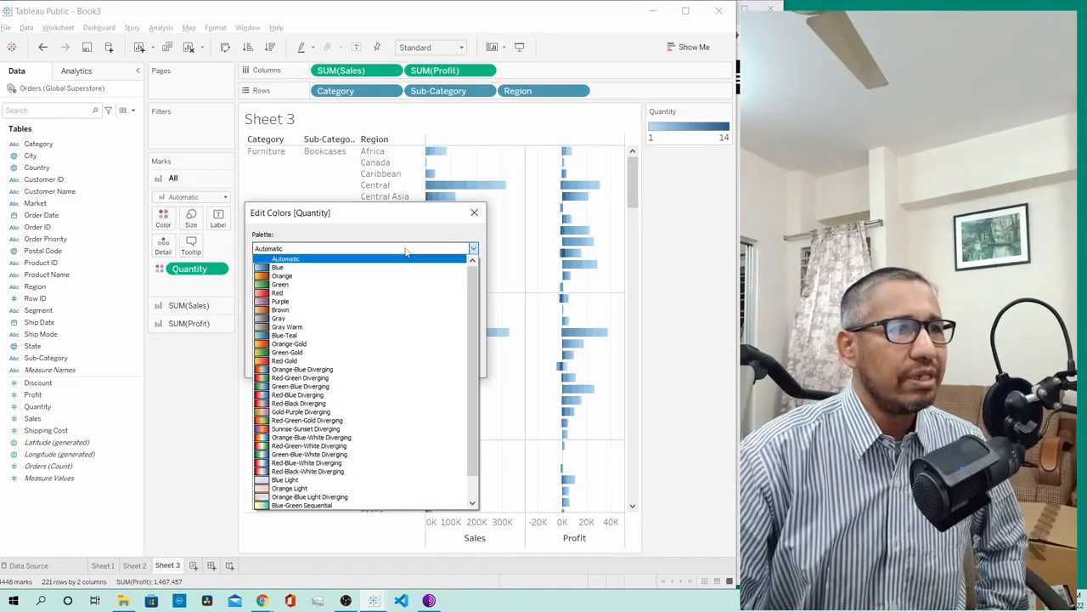
{"action": "left_click", "coordinate": [379, 369]}
{"action": "left_click", "coordinate": [340, 365]}
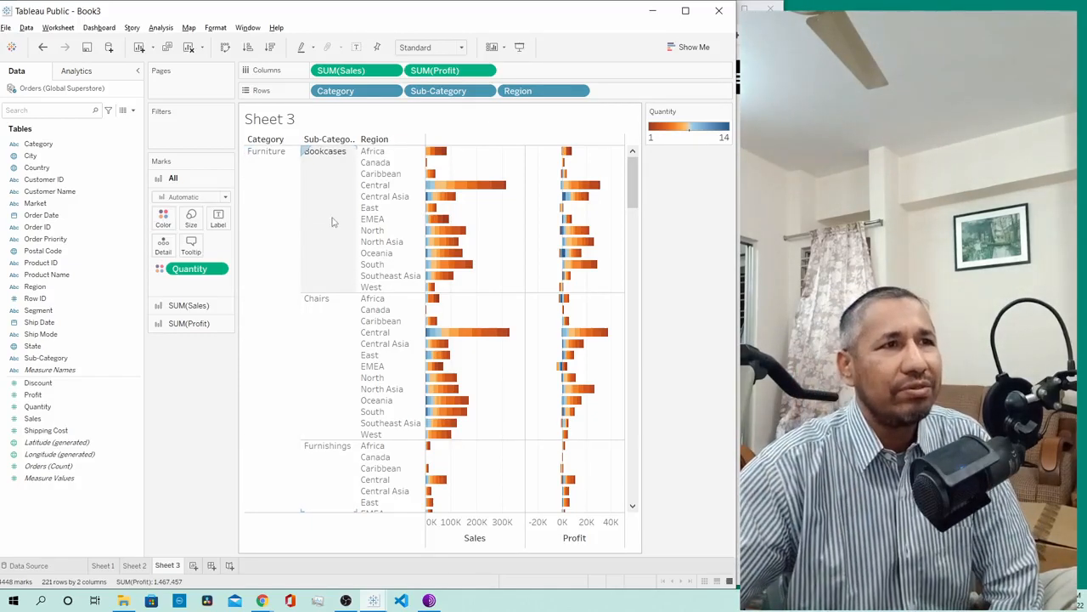
{"action": "mouse_move", "coordinate": [332, 218]}
{"action": "left_mouse_down"}
{"action": "mouse_move", "coordinate": [234, 286]}
{"action": "mouse_move", "coordinate": [217, 217]}
{"action": "mouse_move", "coordinate": [163, 131]}
{"action": "left_mouse_up"}
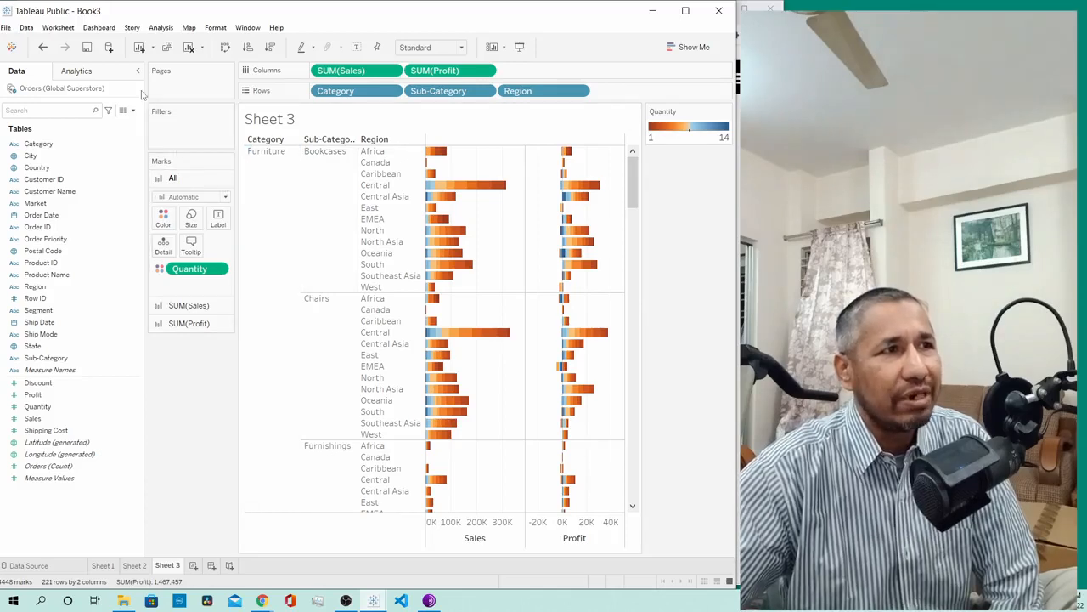
{"action": "left_click", "coordinate": [138, 72]}
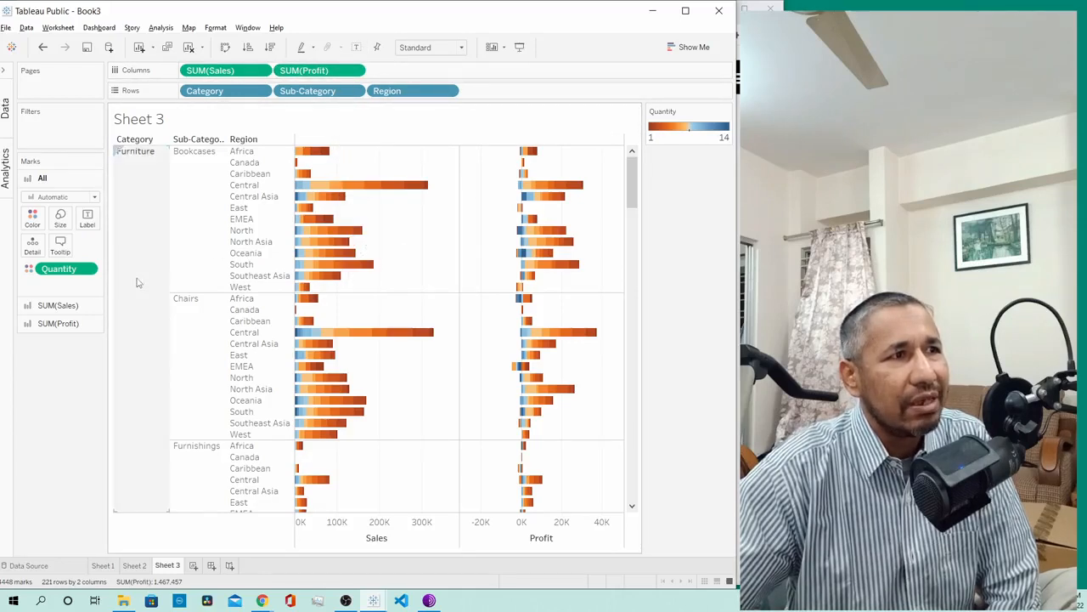
{"action": "left_click", "coordinate": [6, 72]}
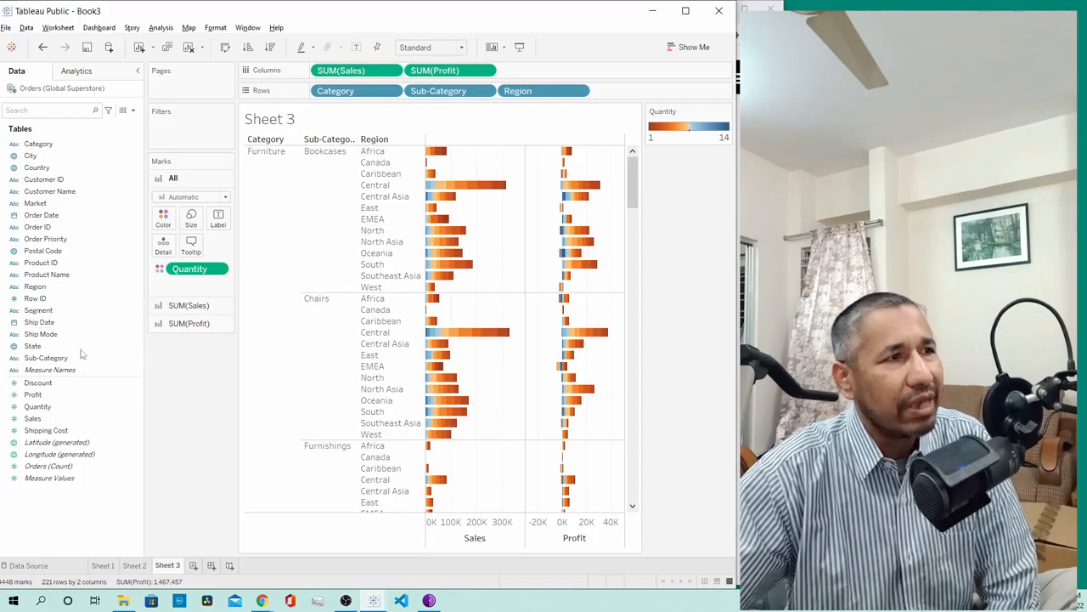
Label the bars with the unaggregated Profit field and set the chart's fit to Entire View.
{"action": "left_click", "coordinate": [50, 395]}
{"action": "left_click_drag", "start_coordinate": [50, 396], "coordinate": [225, 222]}
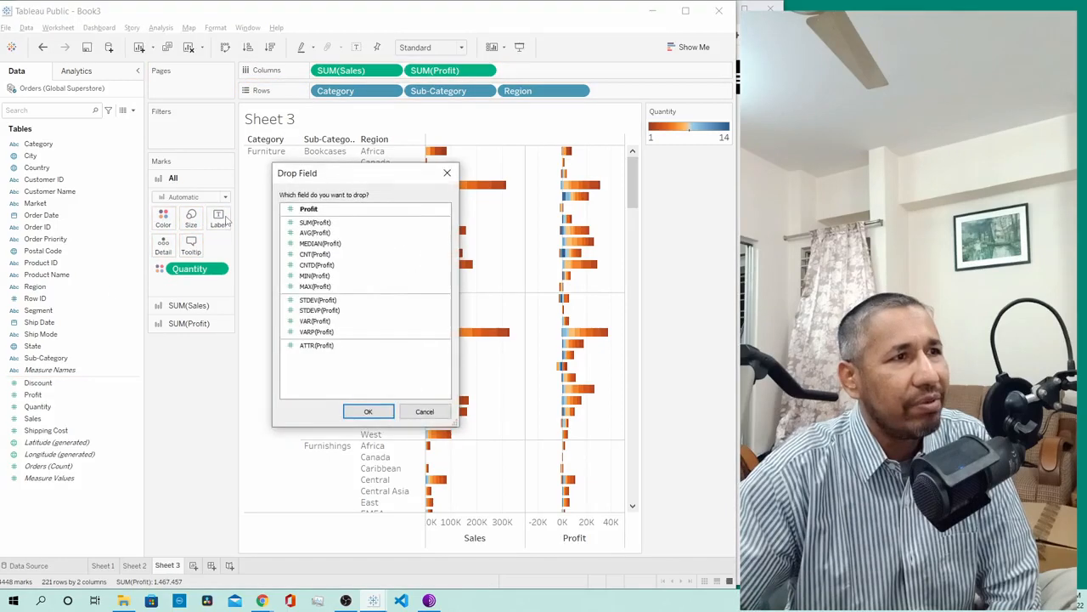
{"action": "left_click", "coordinate": [368, 413]}
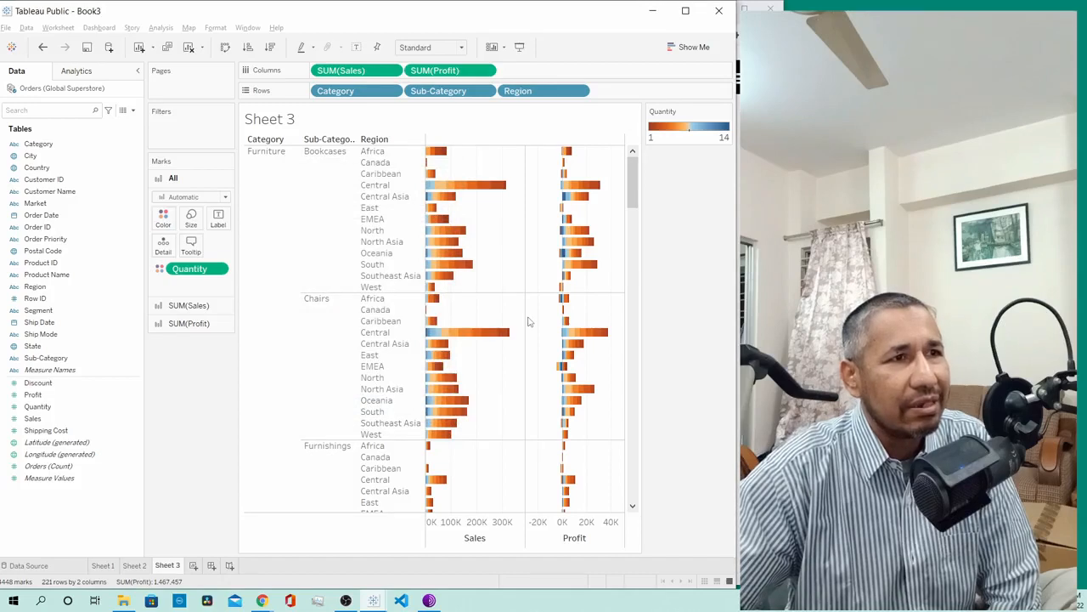
{"action": "left_click", "coordinate": [461, 48]}
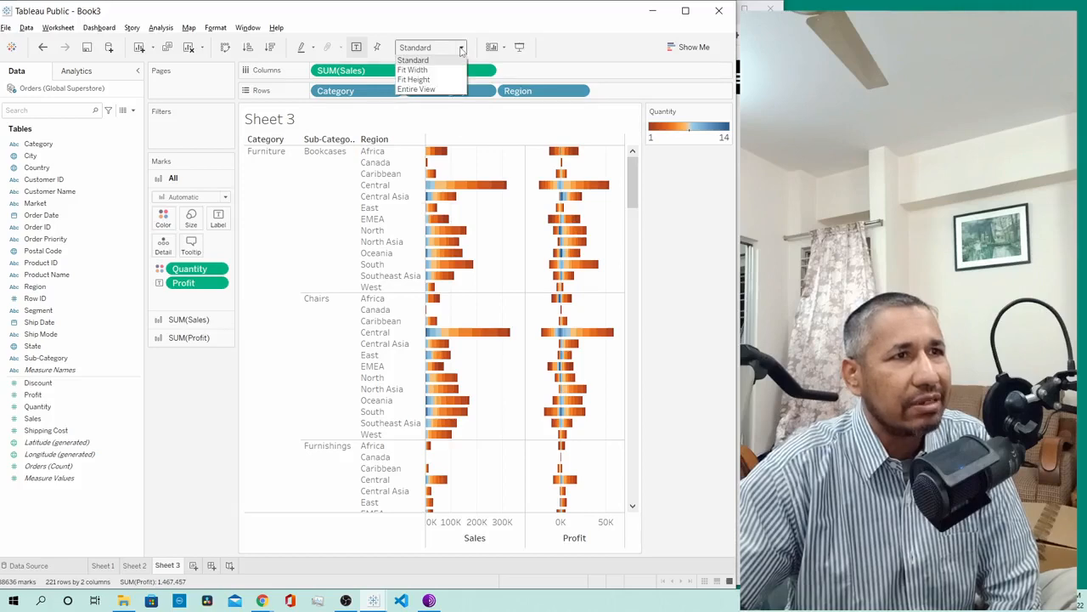
{"action": "left_click", "coordinate": [442, 93]}
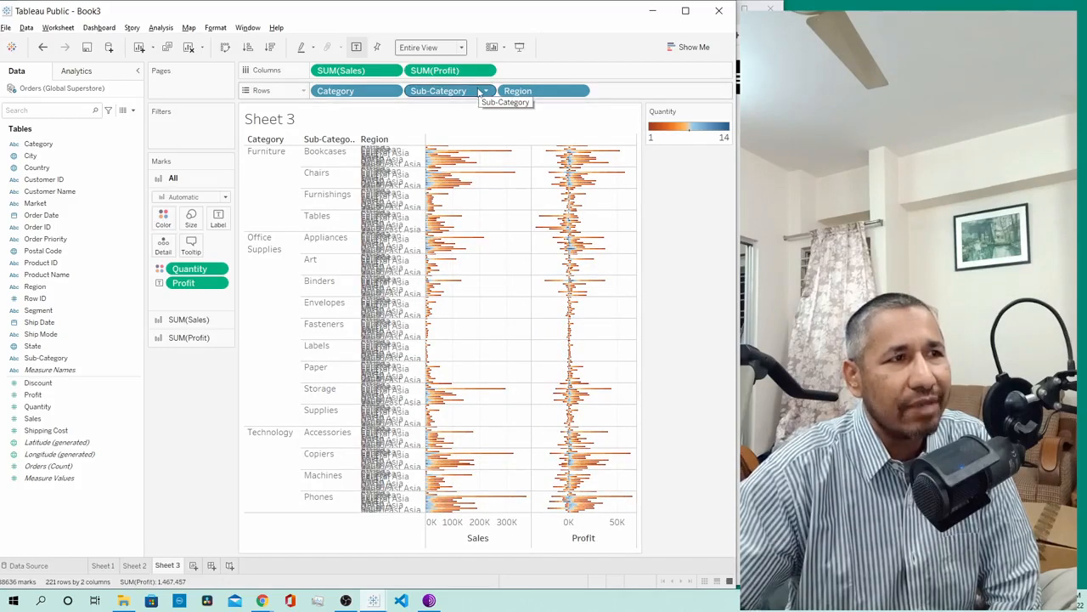
{"action": "mouse_move", "coordinate": [463, 168]}
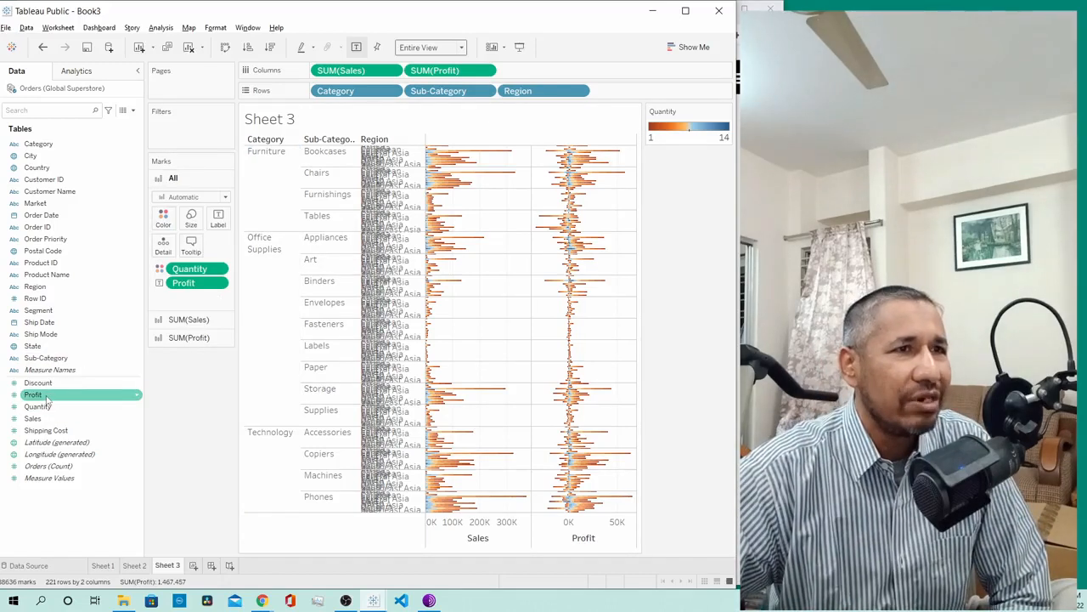
Show Sheet 2 to review its sales bar chart by category and sub-category.
{"action": "left_click_drag", "start_coordinate": [32, 389], "coordinate": [136, 558]}
{"action": "left_click", "coordinate": [135, 565]}
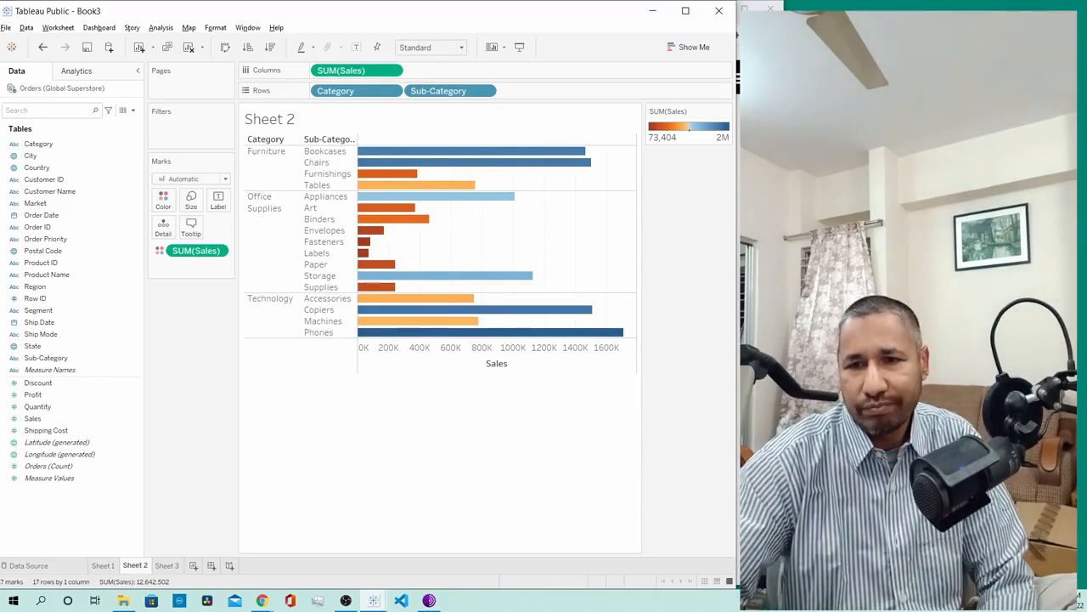
{"action": "key", "text": "alt+Tab"}
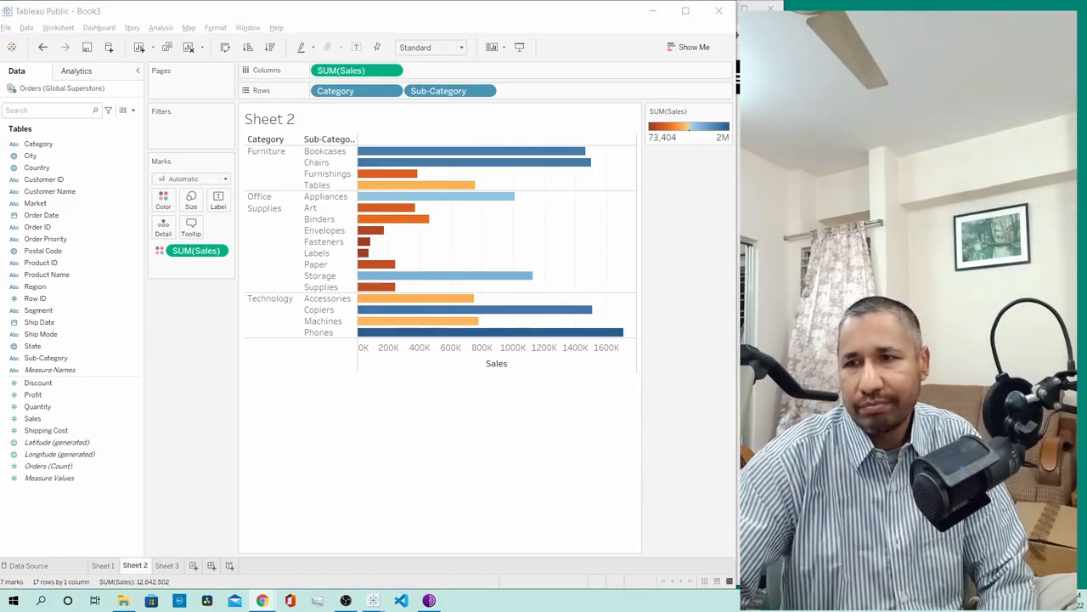